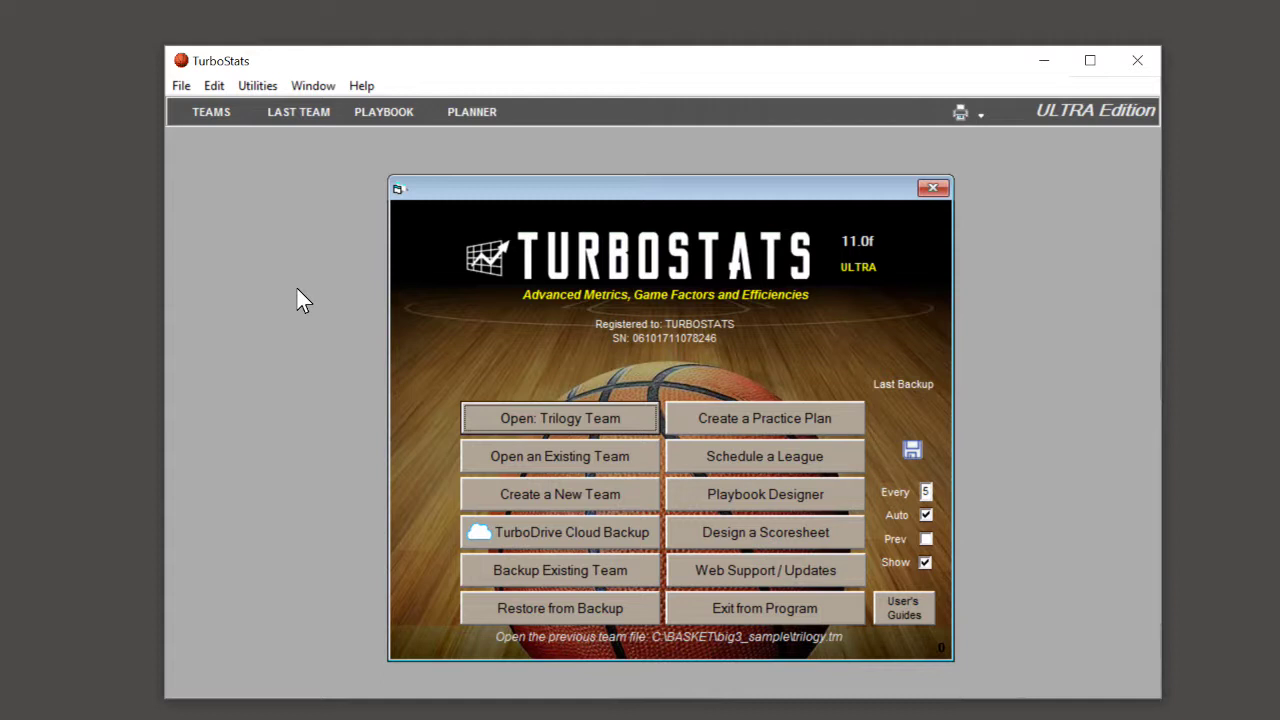
# Step: Open the existing team file trilogy.tm from the big3_sample folder
pyautogui.click(557, 462)
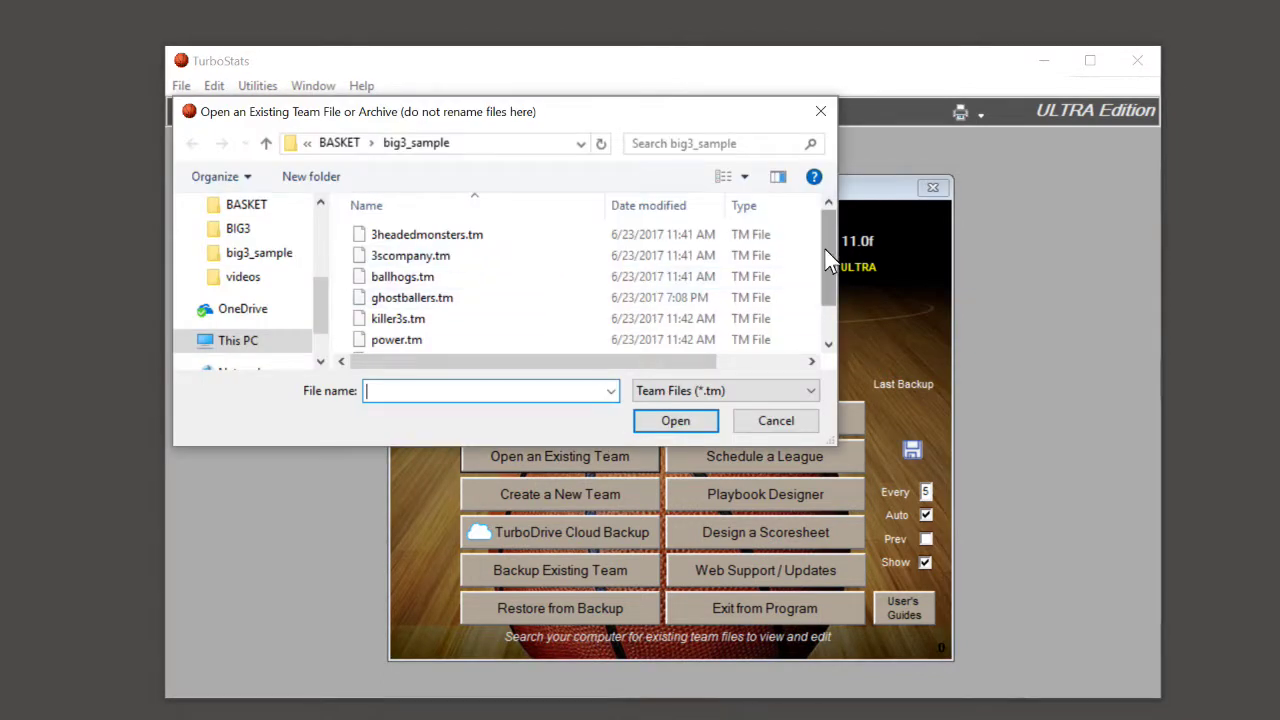
pyautogui.moveTo(826, 263); pyautogui.dragTo(831, 320)
pyautogui.doubleClick(482, 324)
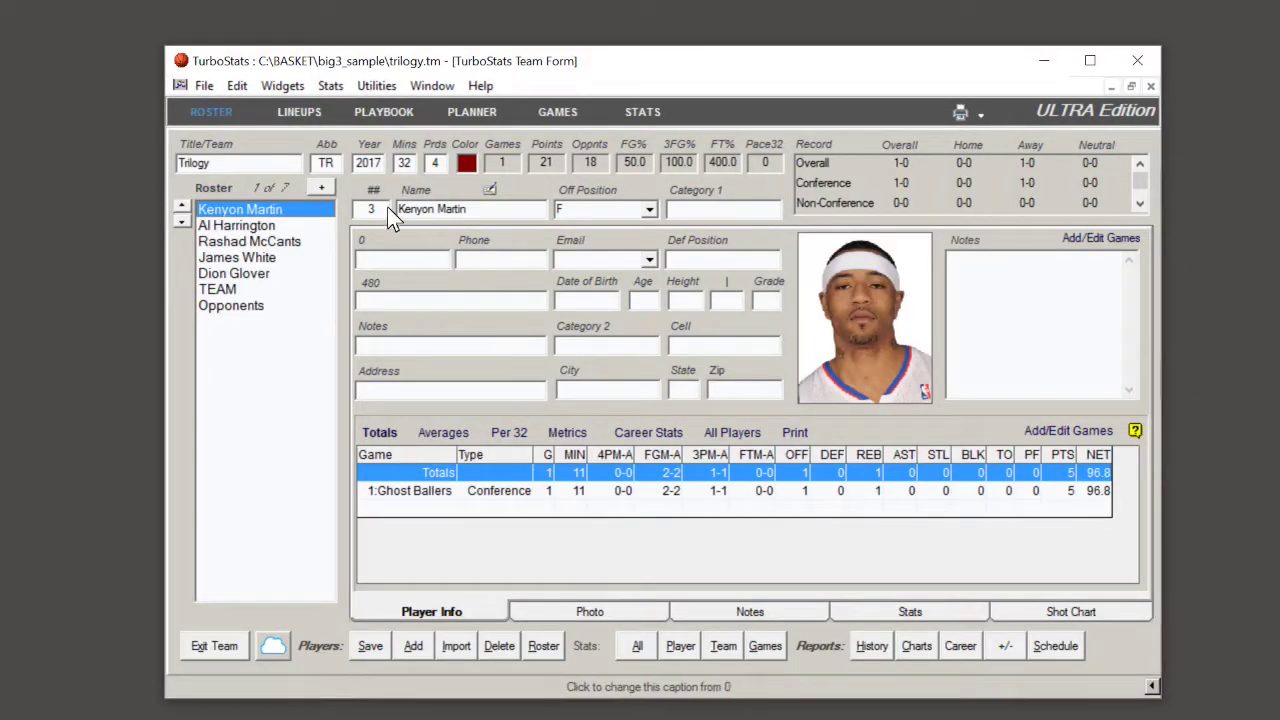
# Step: View the roster records of the second and third players and the TEAM entry
pyautogui.press('Down')
pyautogui.click(302, 241)
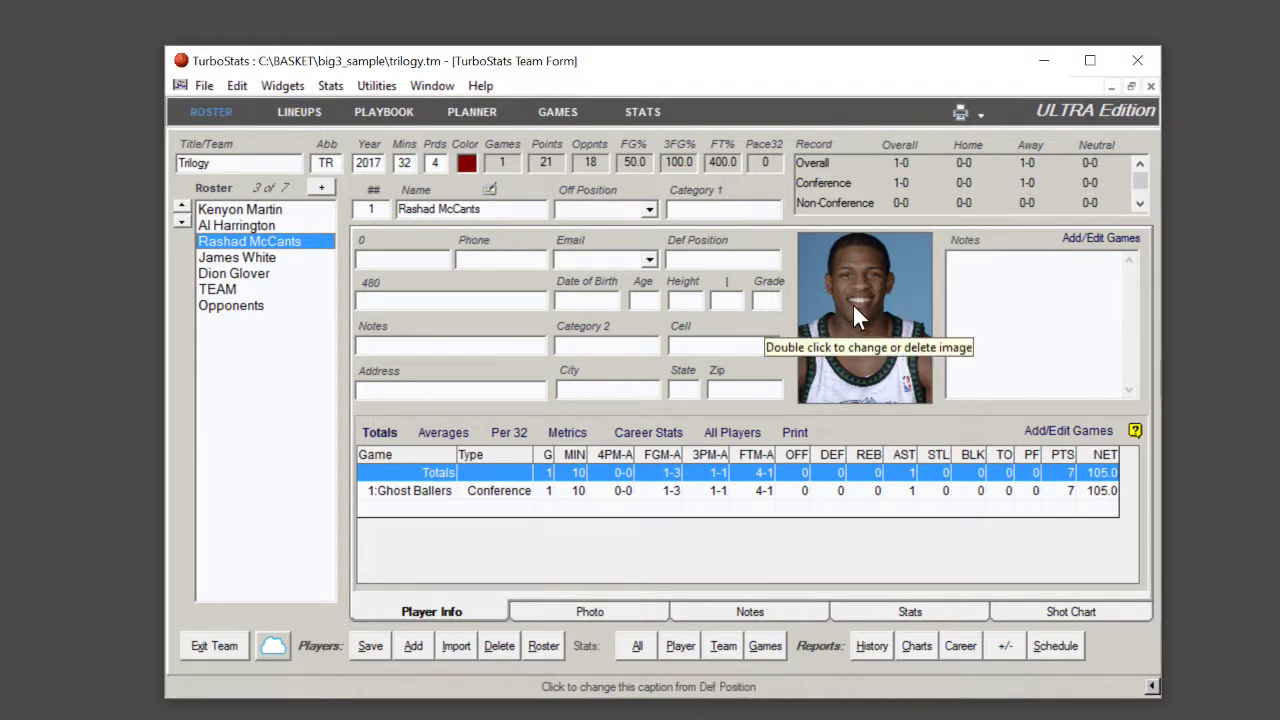
pyautogui.click(217, 289)
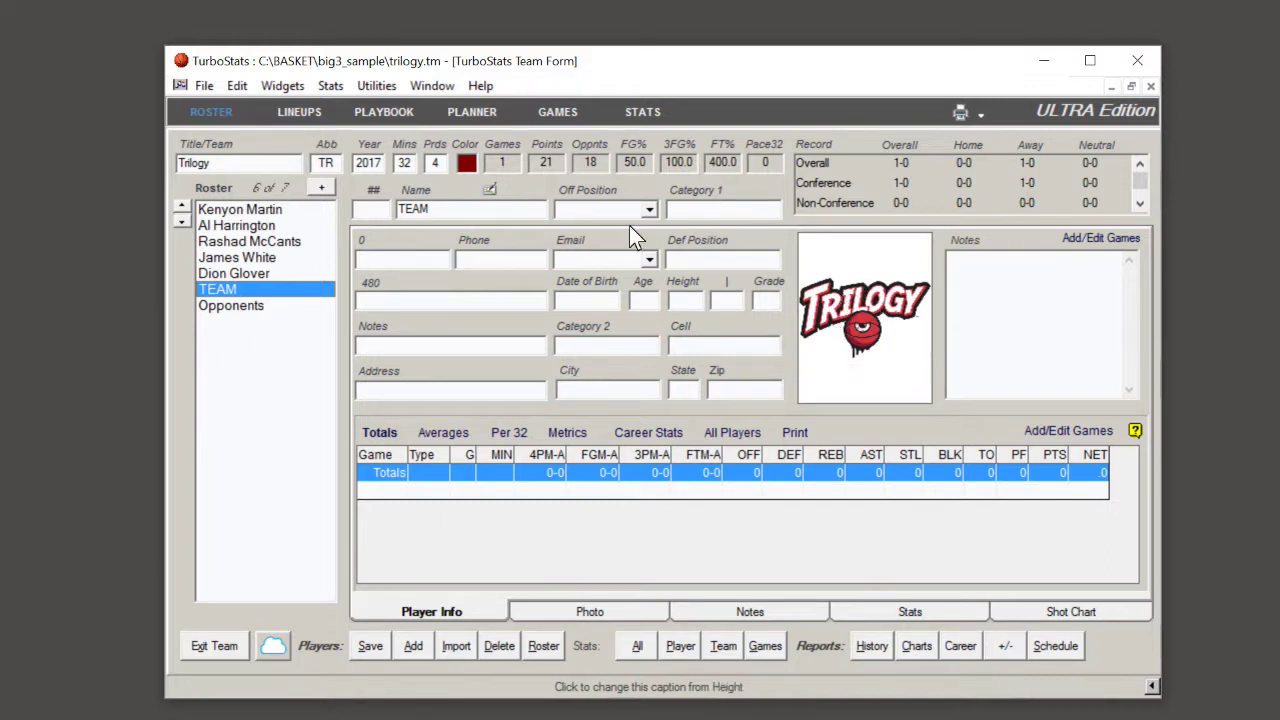
# Step: Open the team's games and review each lineup player's shot chart and stats against Ghost Ballers
pyautogui.click(556, 112)
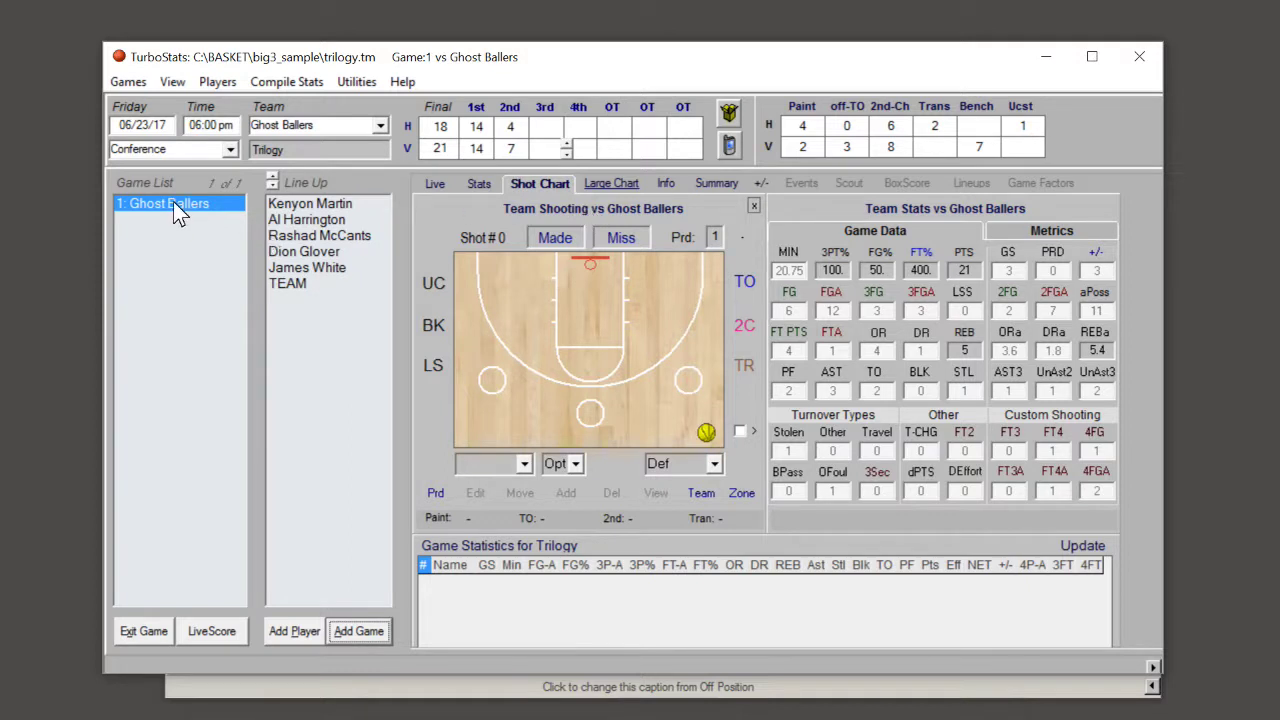
pyautogui.click(320, 204)
pyautogui.click(318, 220)
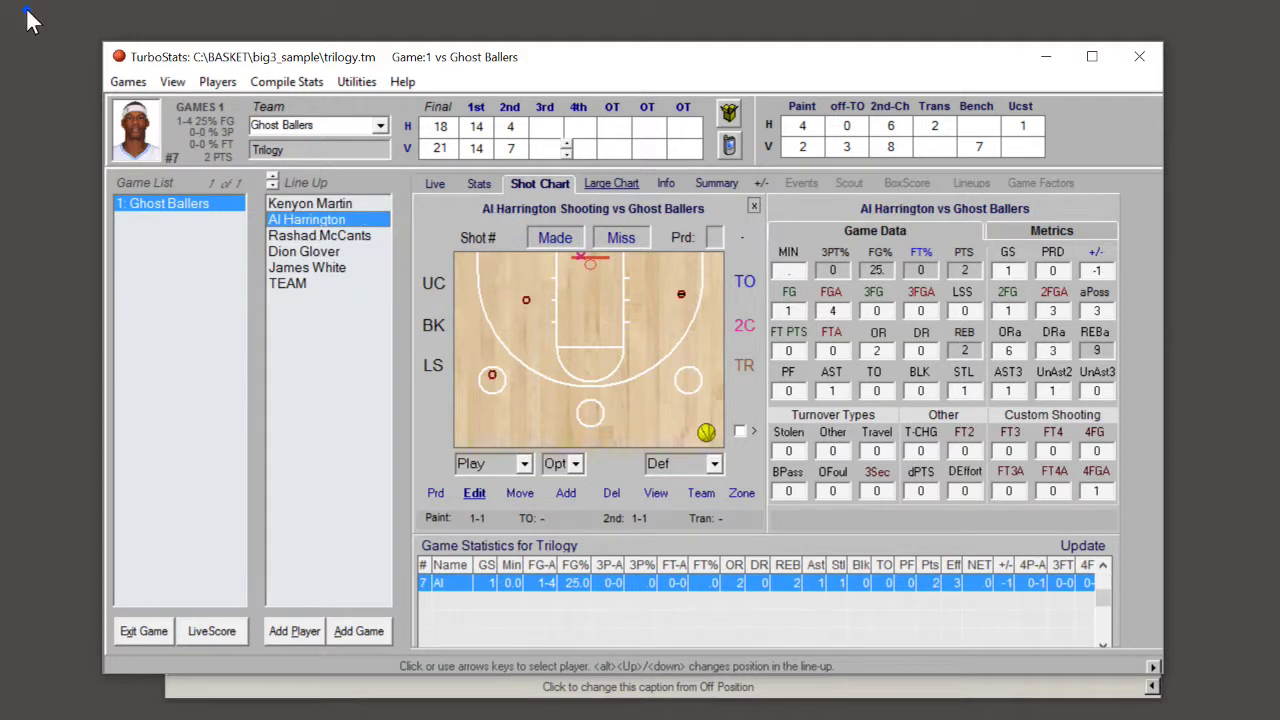
pyautogui.click(320, 236)
pyautogui.click(318, 252)
pyautogui.click(322, 268)
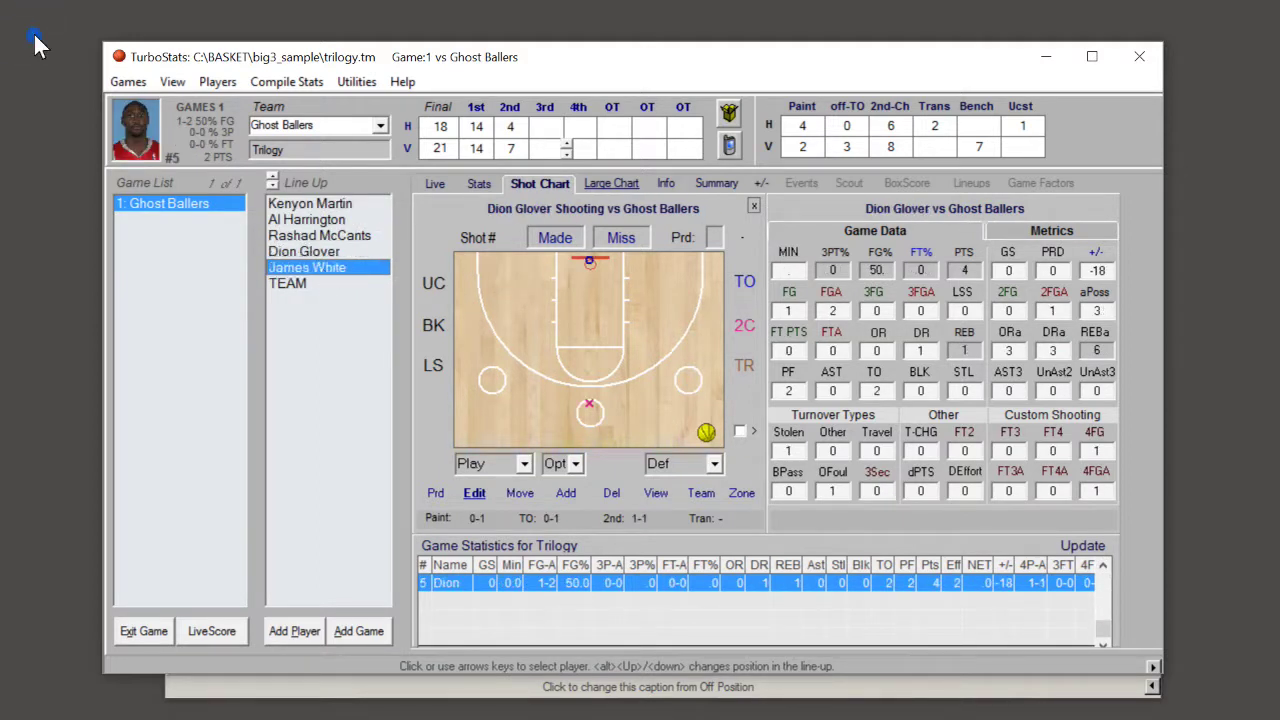
pyautogui.click(318, 205)
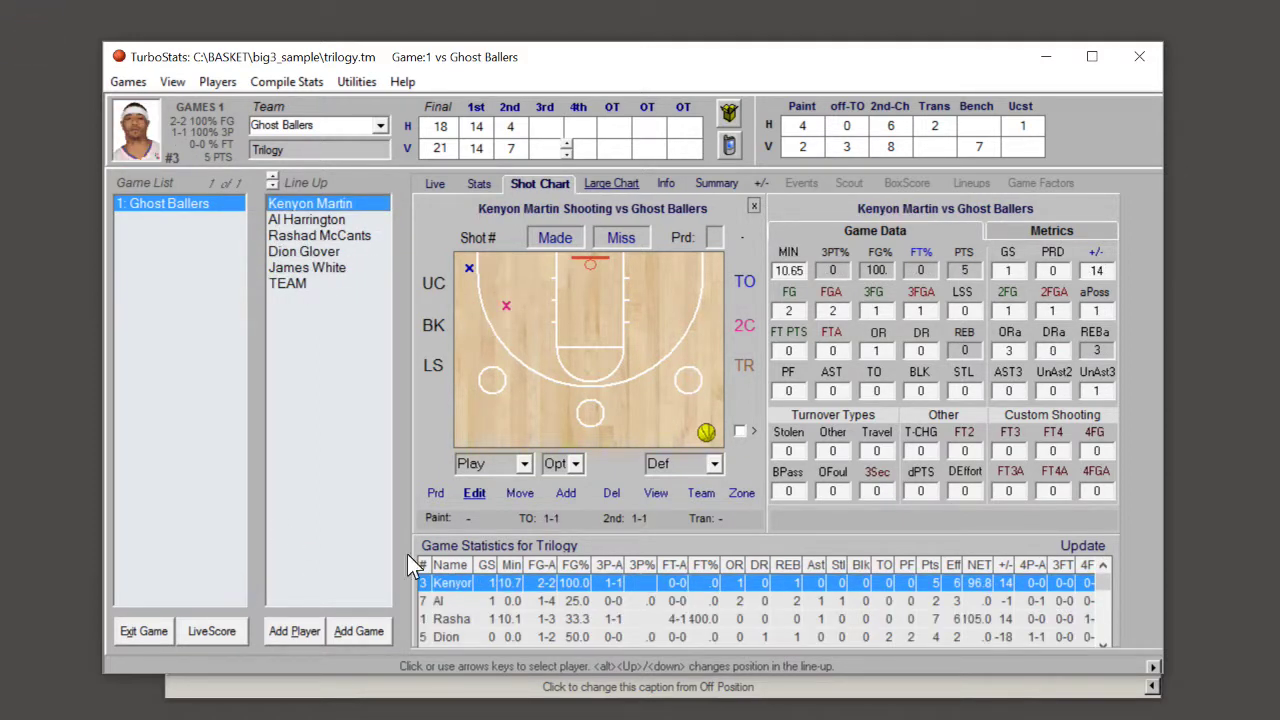
# Step: Add a new game and choose the team file ghostballers.tm as the opponent
pyautogui.click(374, 636)
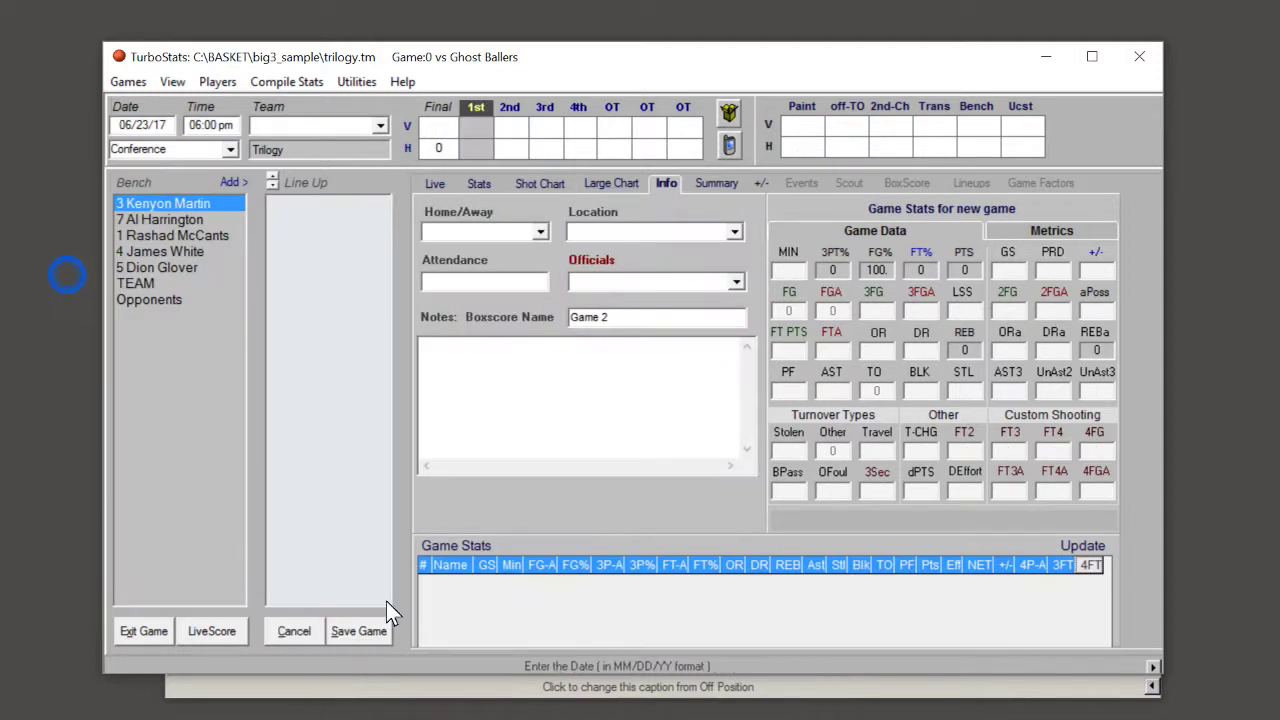
pyautogui.click(380, 124)
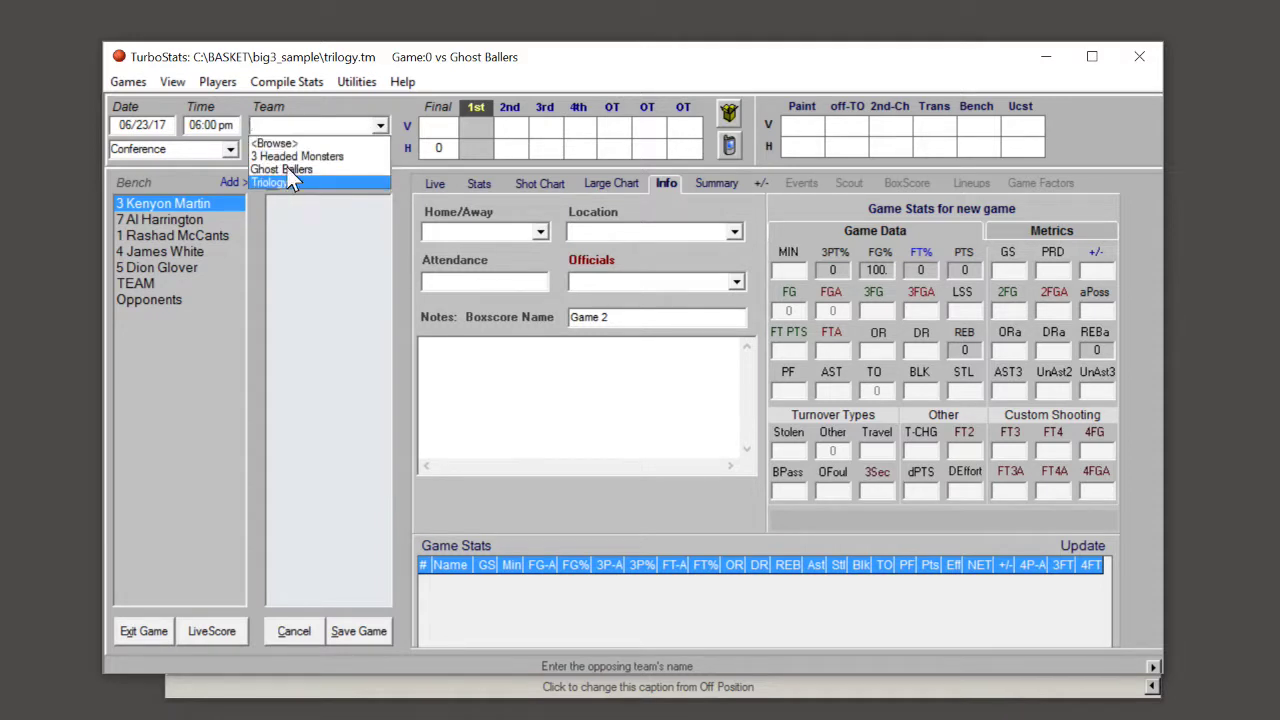
pyautogui.click(285, 143)
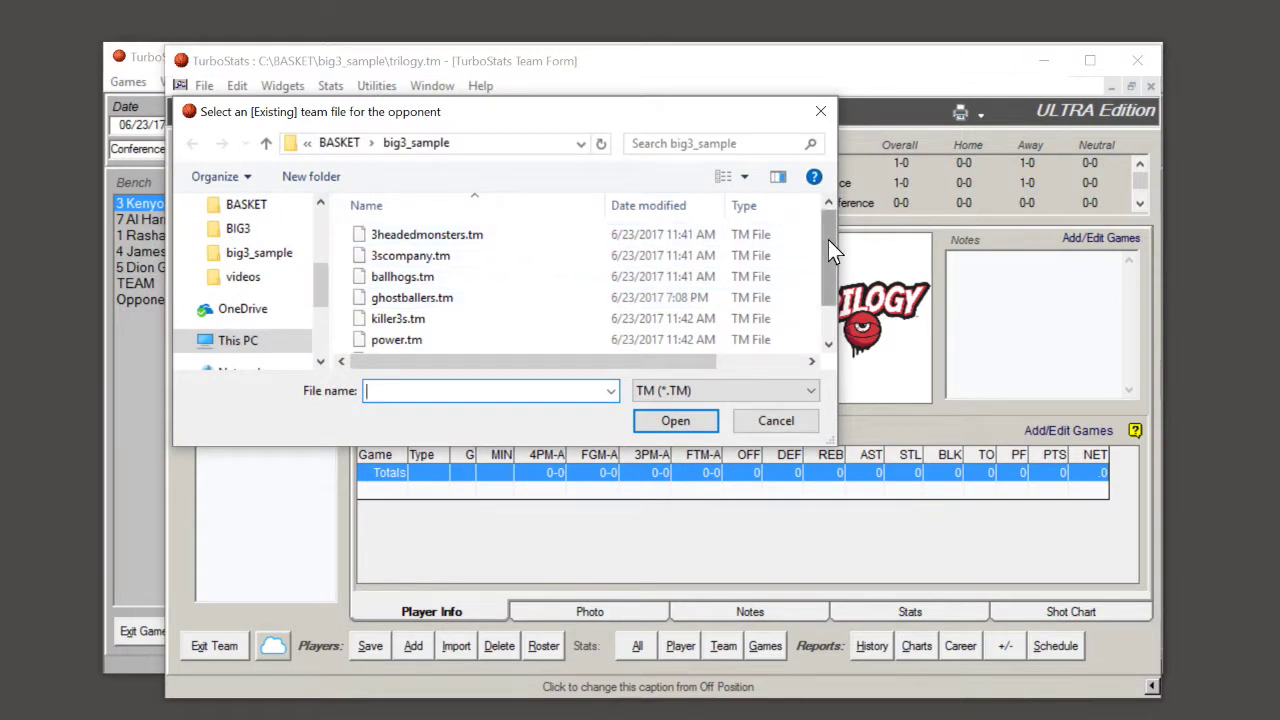
pyautogui.click(480, 297)
pyautogui.click(700, 421)
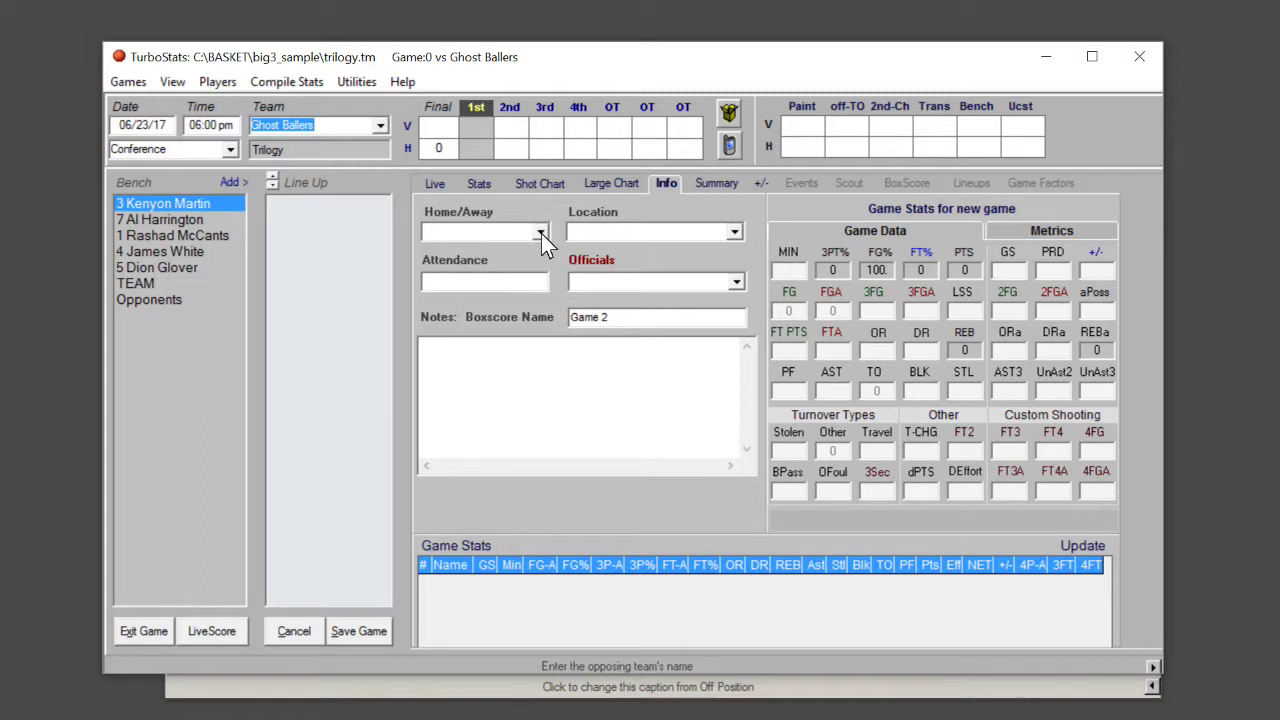
# Step: Set the new game to Away, with Barclays as the location and an attendance of 8,500
pyautogui.click(541, 233)
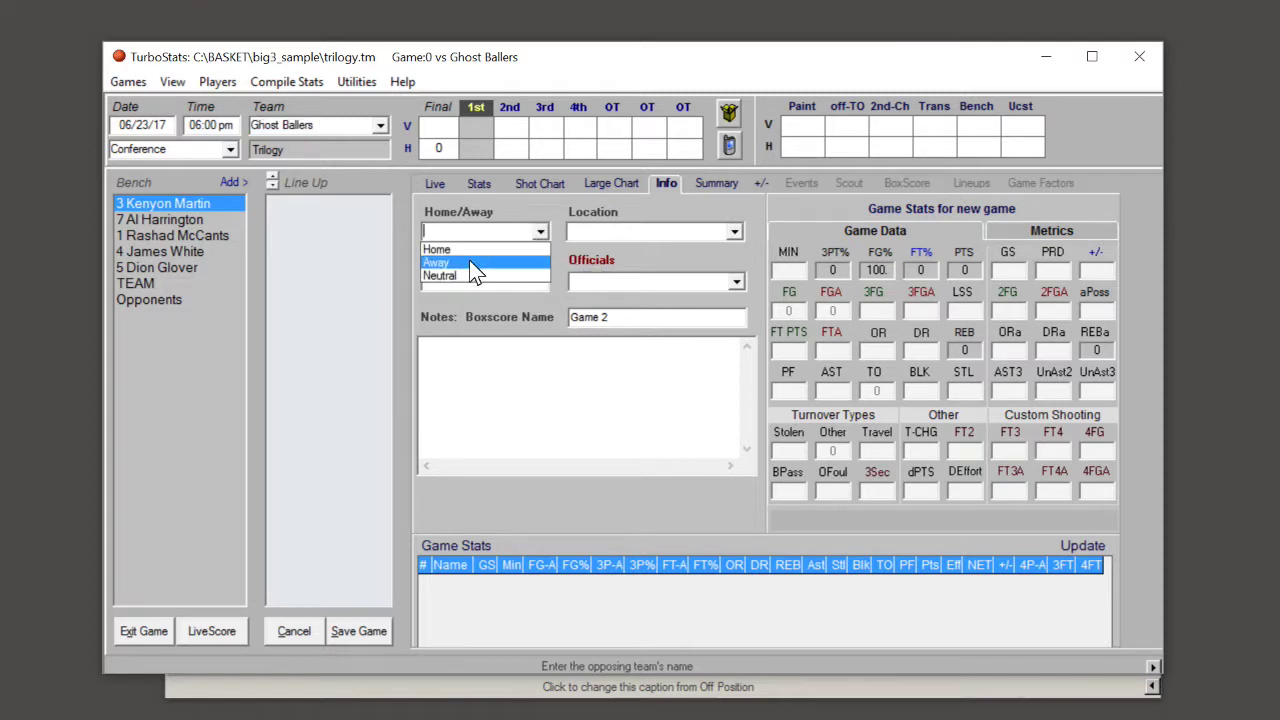
pyautogui.click(131, 28)
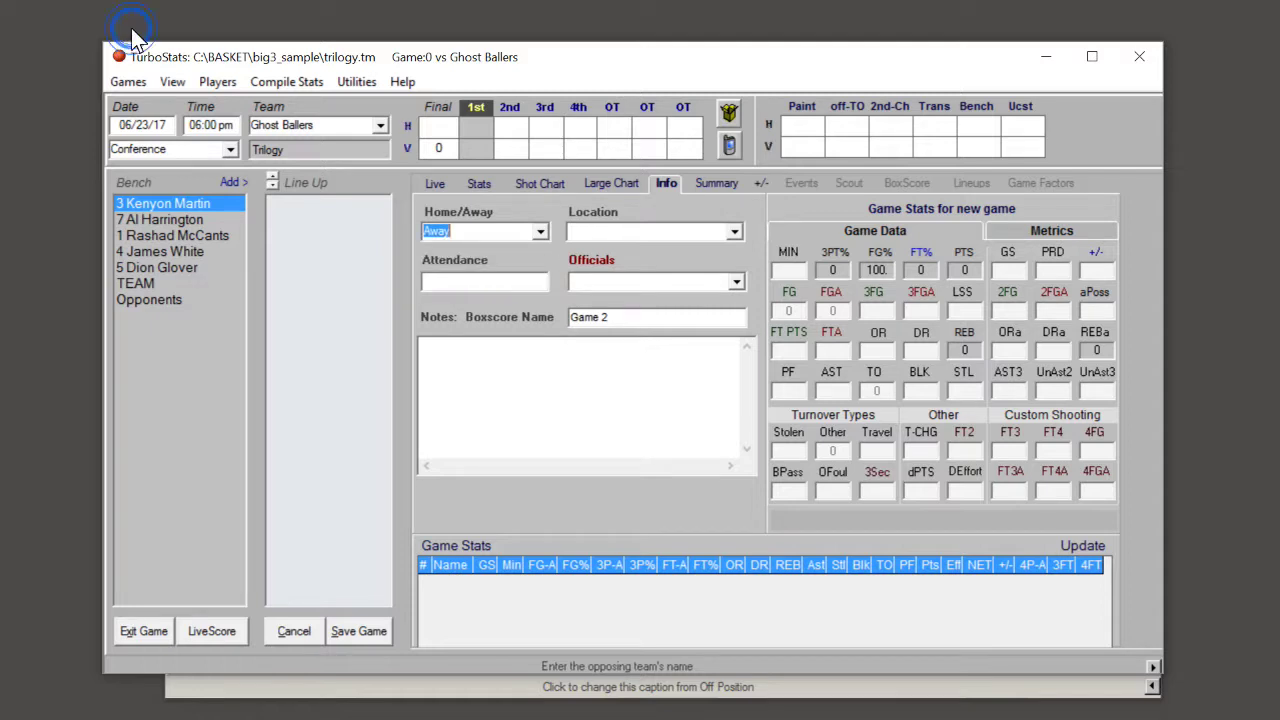
pyautogui.click(734, 233)
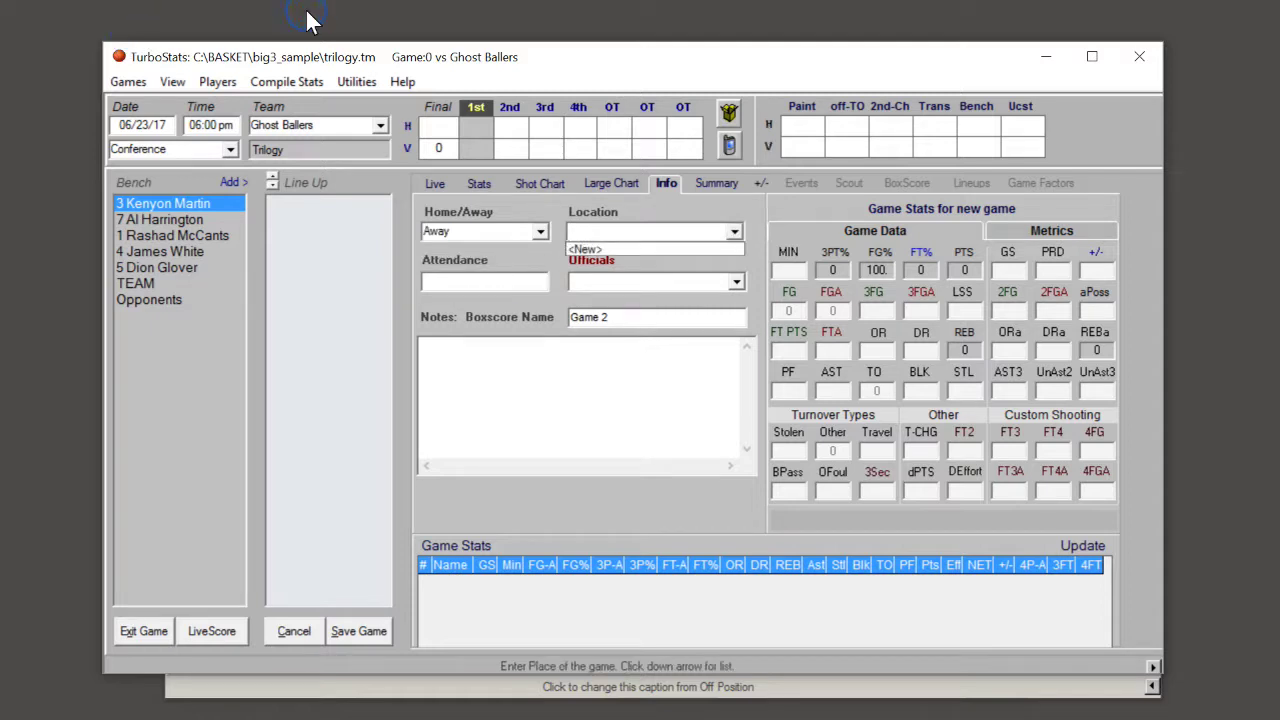
pyautogui.click(645, 236)
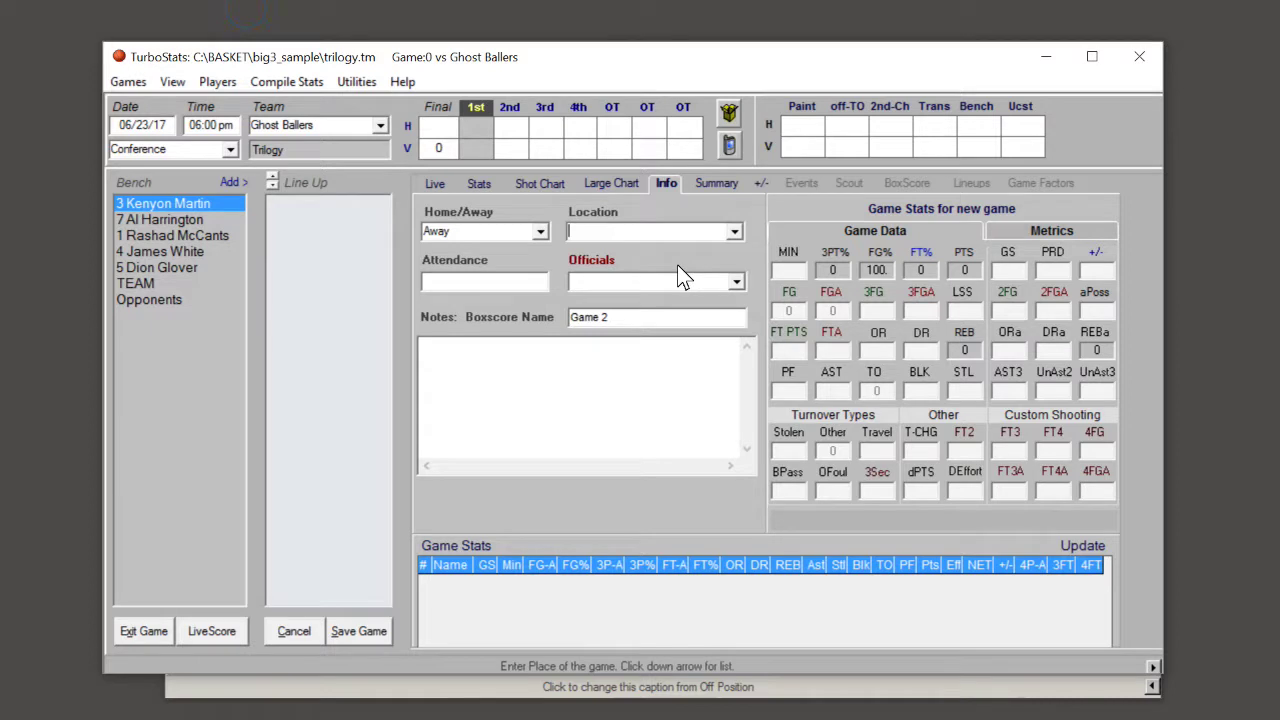
pyautogui.write('Barclays')
pyautogui.click(472, 284)
pyautogui.write('8,500')
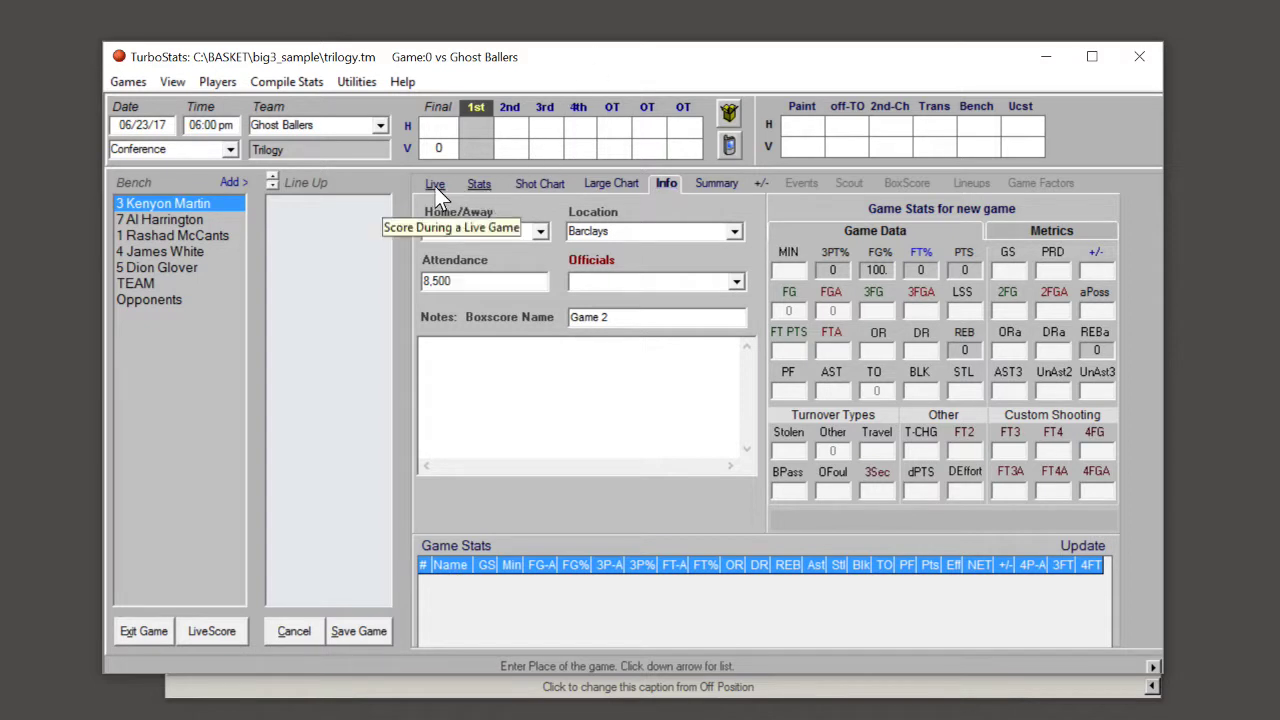
# Step: Start live scoring for the new game and create the matching game in the opponent's file
pyautogui.click(220, 632)
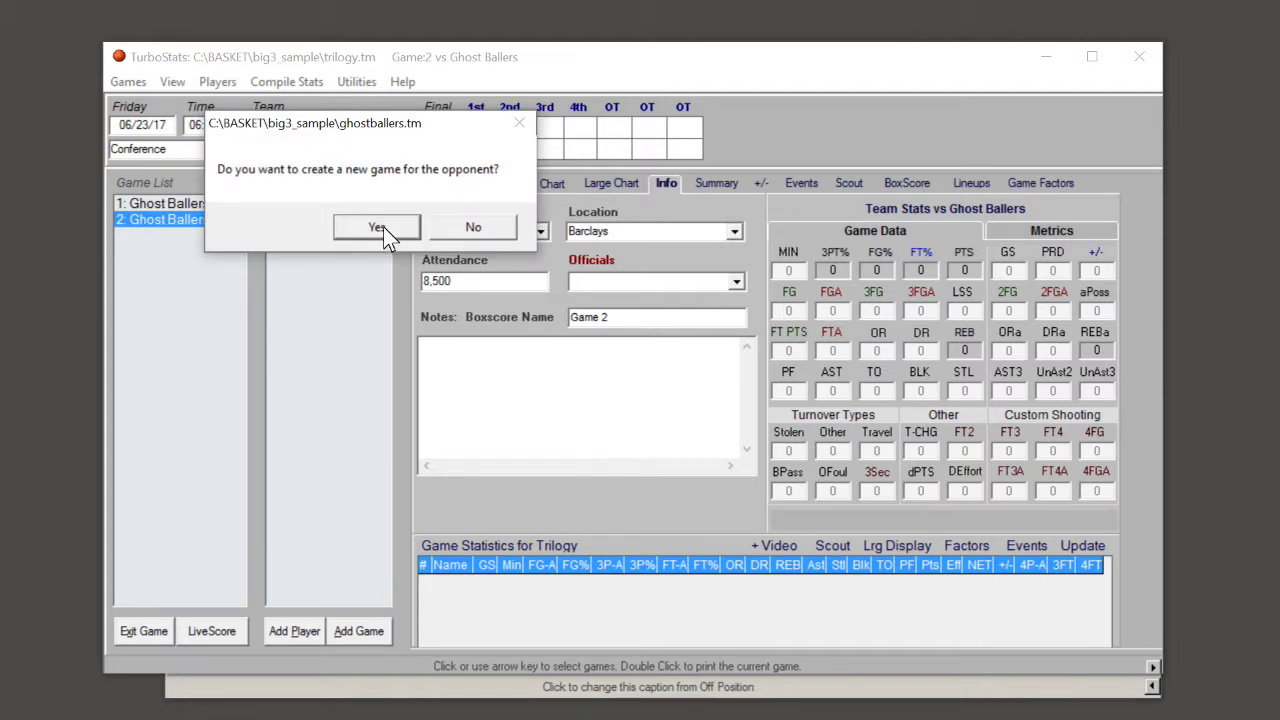
pyautogui.click(383, 226)
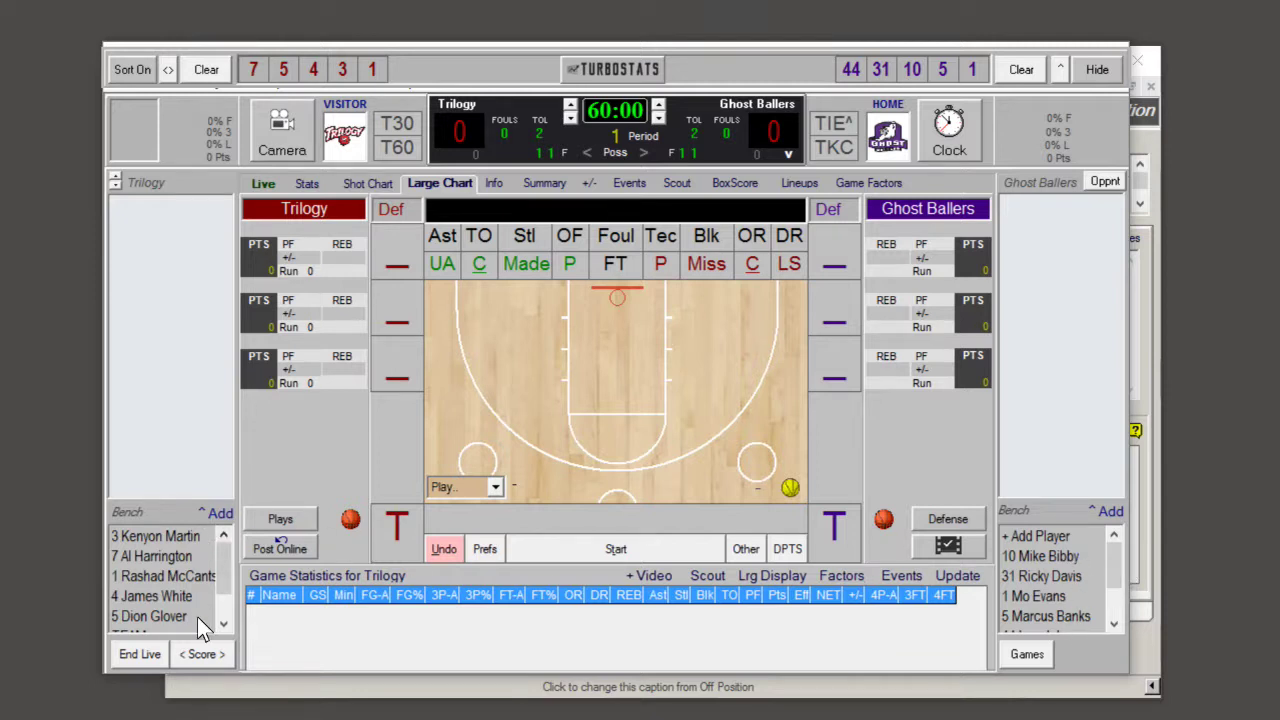
# Step: Set full timeouts to 2 in the live game settings and reset the scoreboard timeouts
pyautogui.click(487, 550)
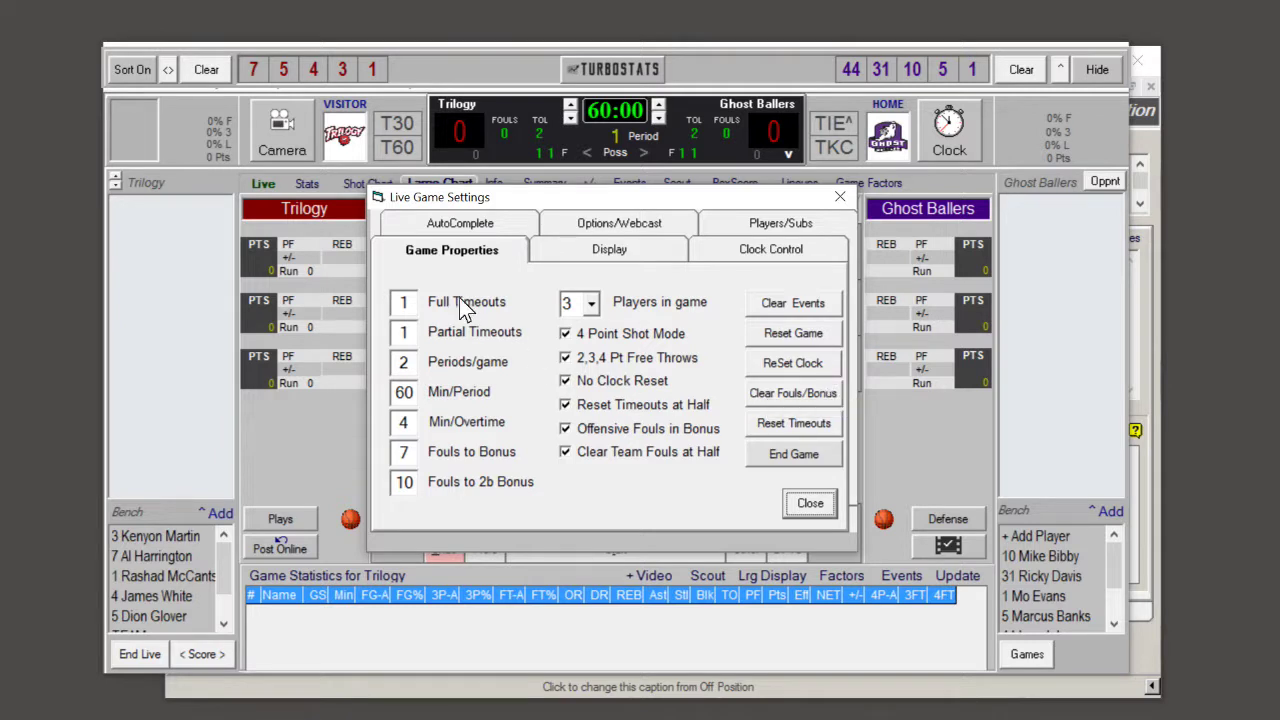
pyautogui.click(420, 310)
pyautogui.click(432, 297)
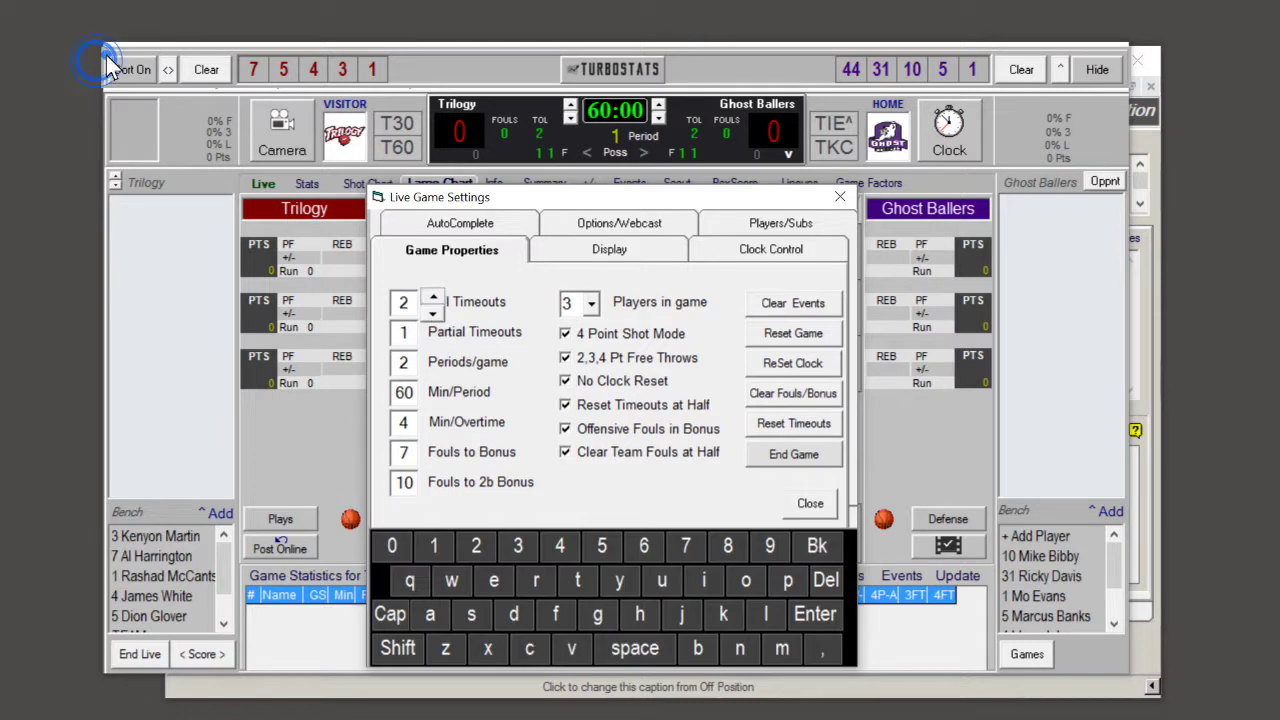
pyautogui.click(793, 422)
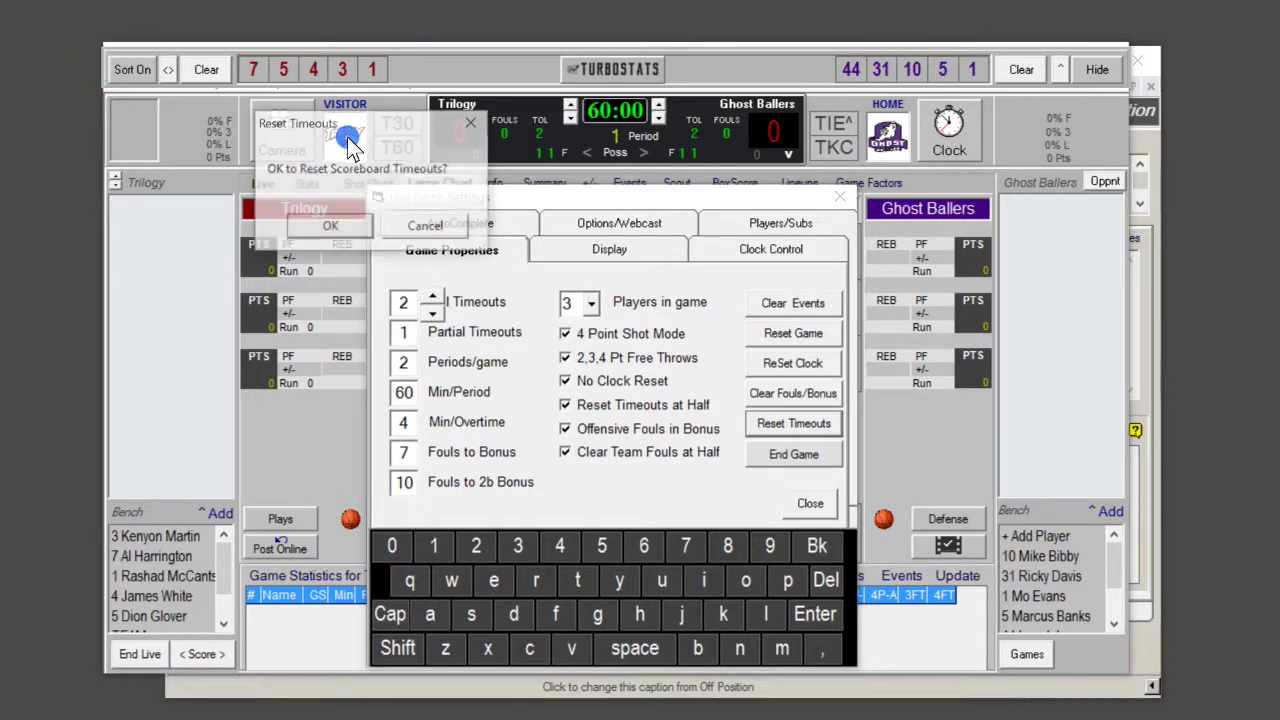
pyautogui.click(320, 228)
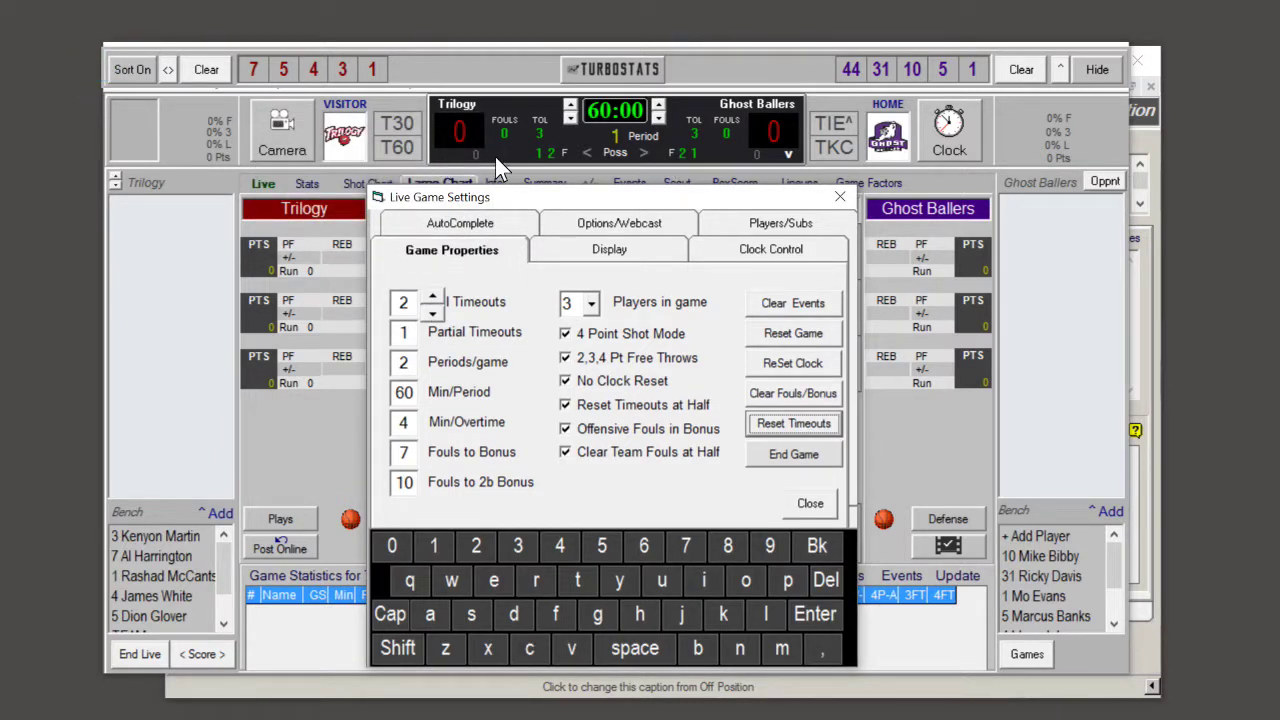
# Step: Return full timeouts to 1 and reset the scoreboard timeouts again
pyautogui.click(432, 315)
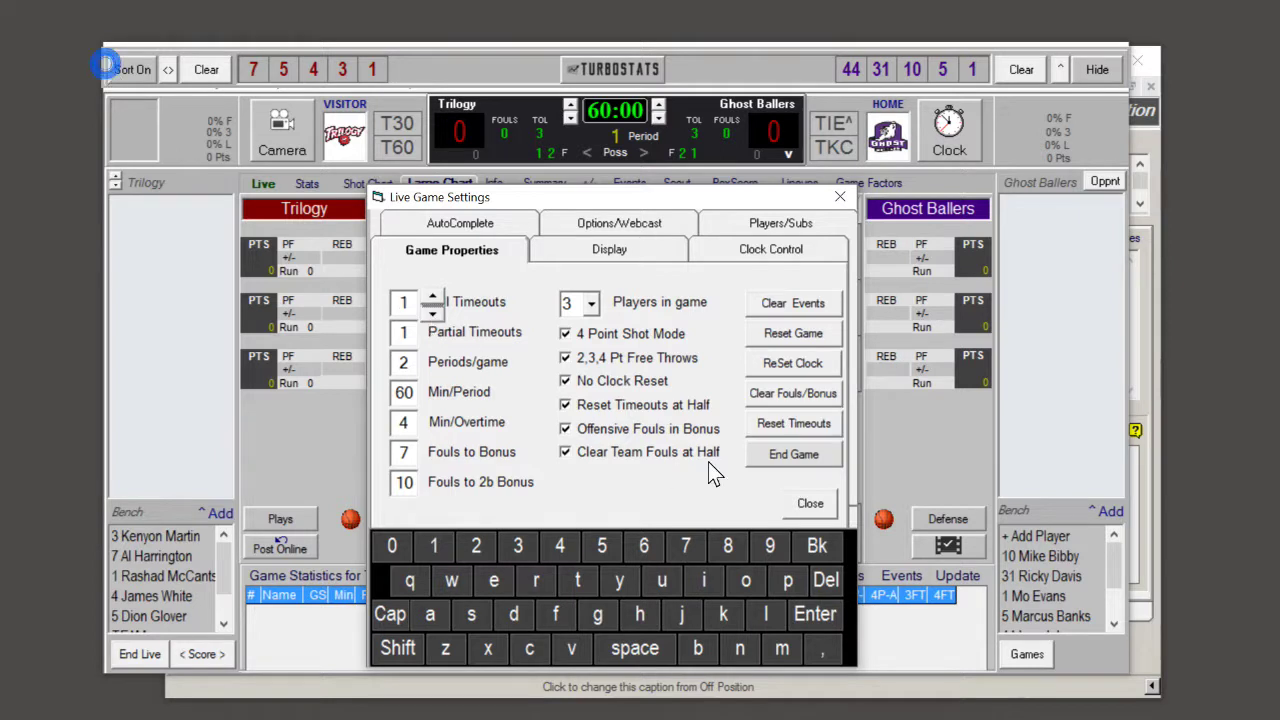
pyautogui.click(793, 423)
pyautogui.click(330, 227)
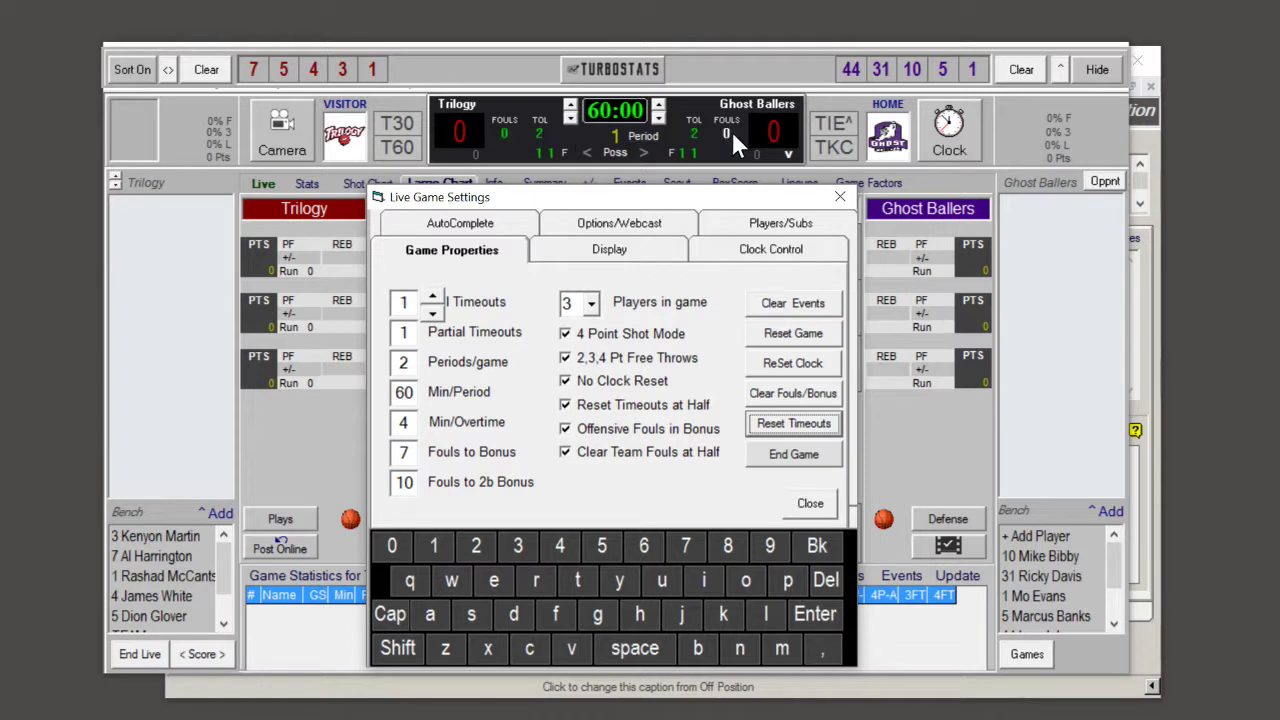
# Step: Turn Track Uncontested Shots off and back on in the live game display settings, closing the settings after each change
pyautogui.click(637, 262)
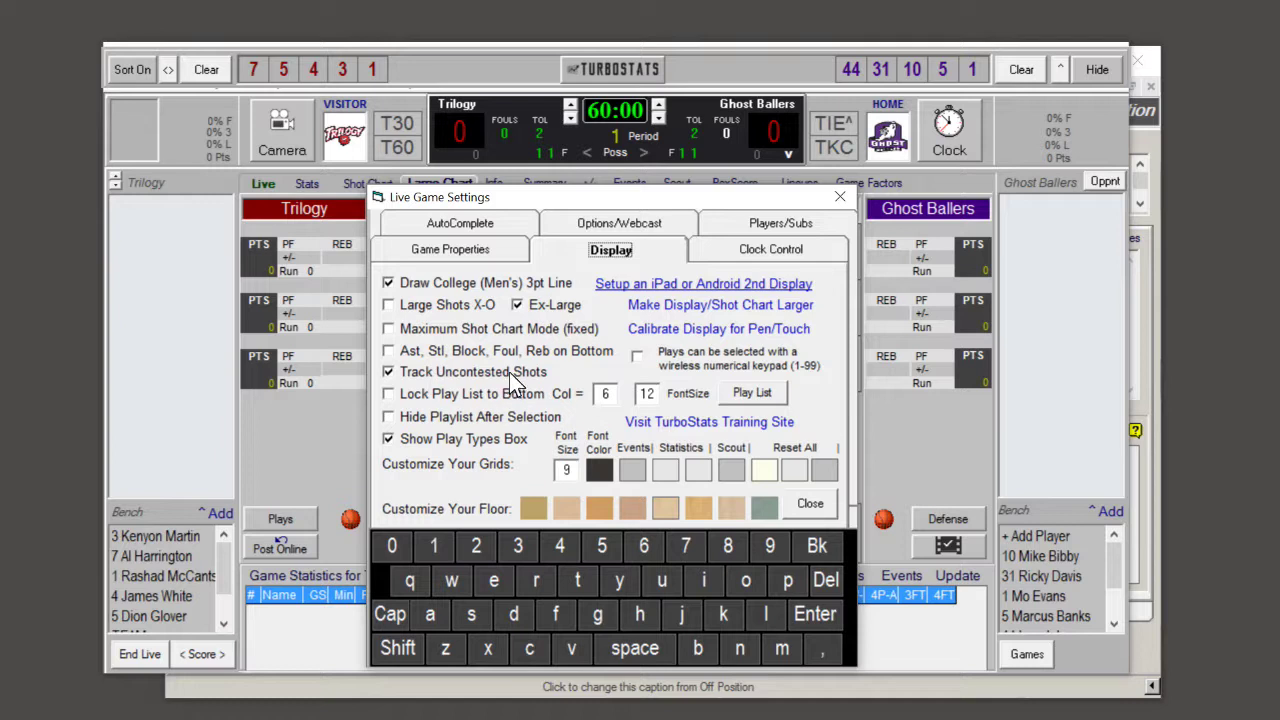
pyautogui.moveTo(542, 200); pyautogui.dragTo(552, 318)
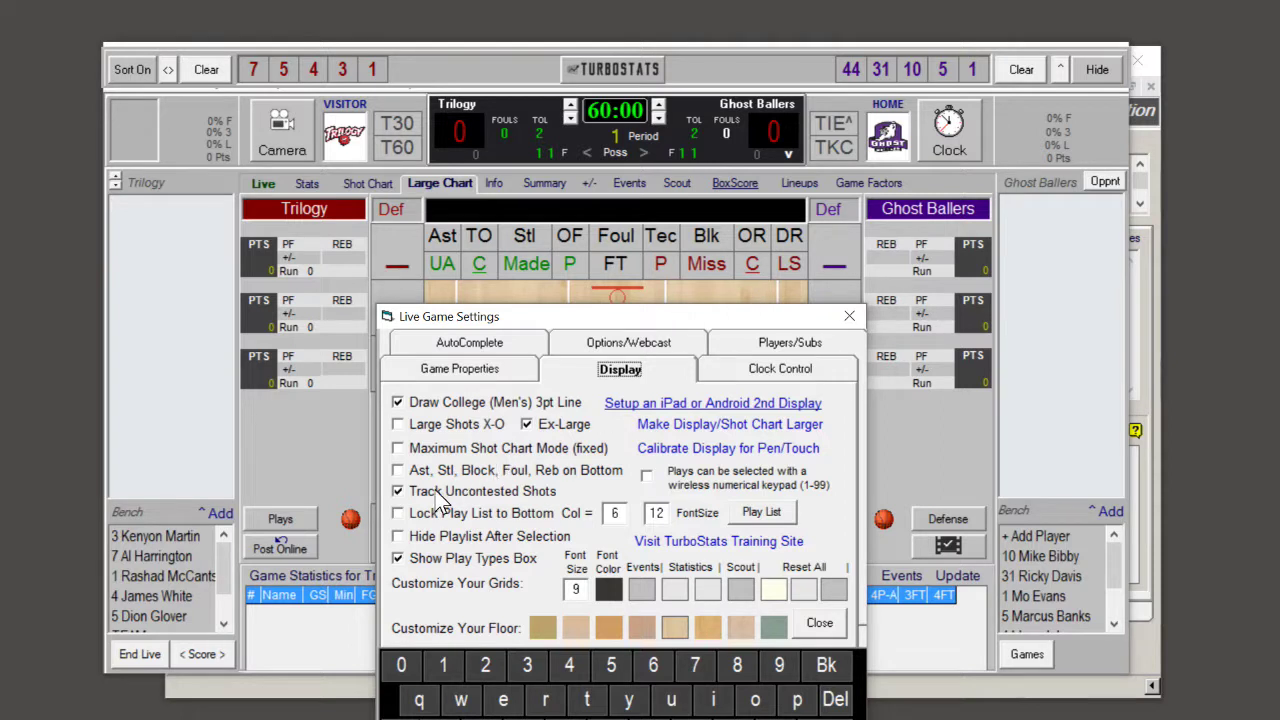
pyautogui.click(849, 316)
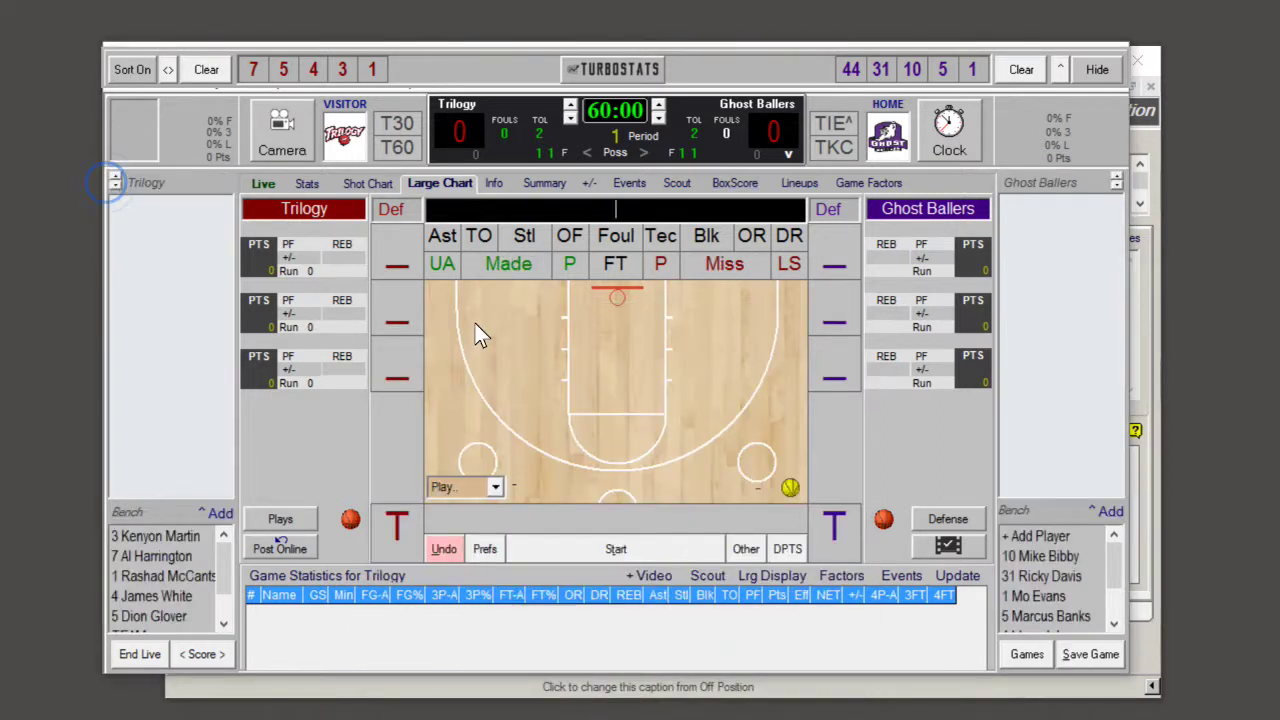
pyautogui.click(484, 549)
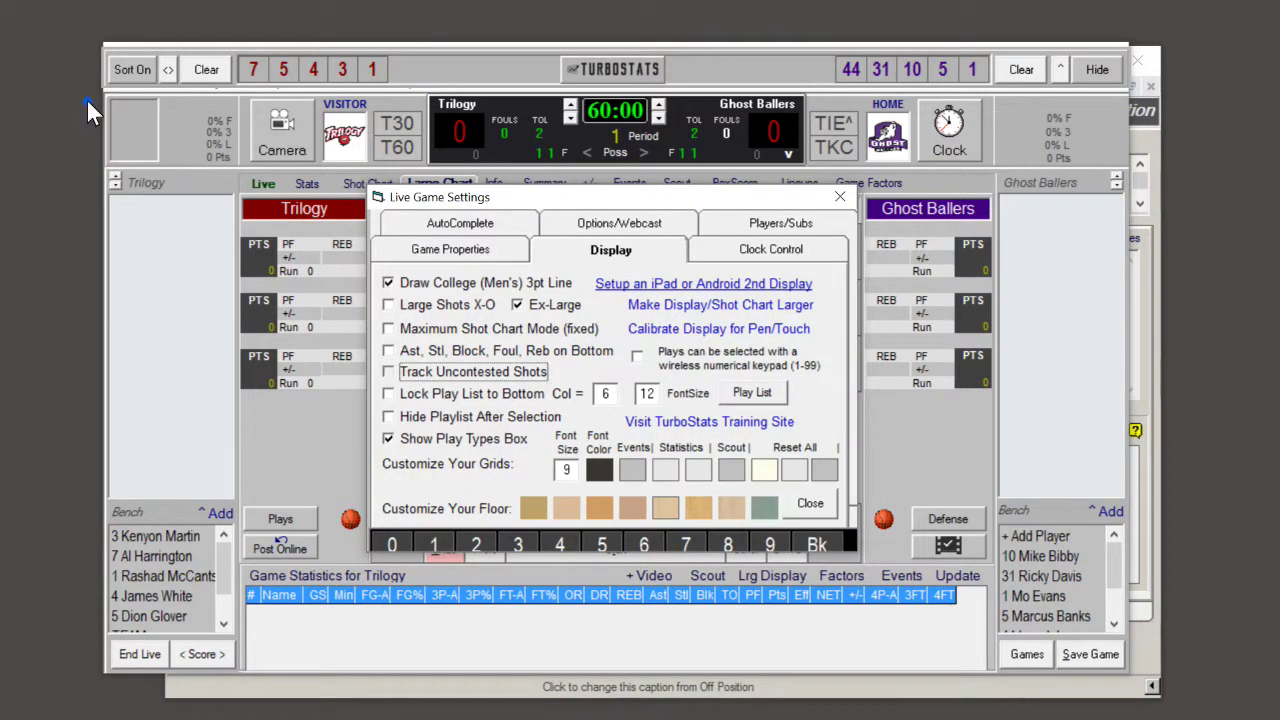
pyautogui.click(86, 98)
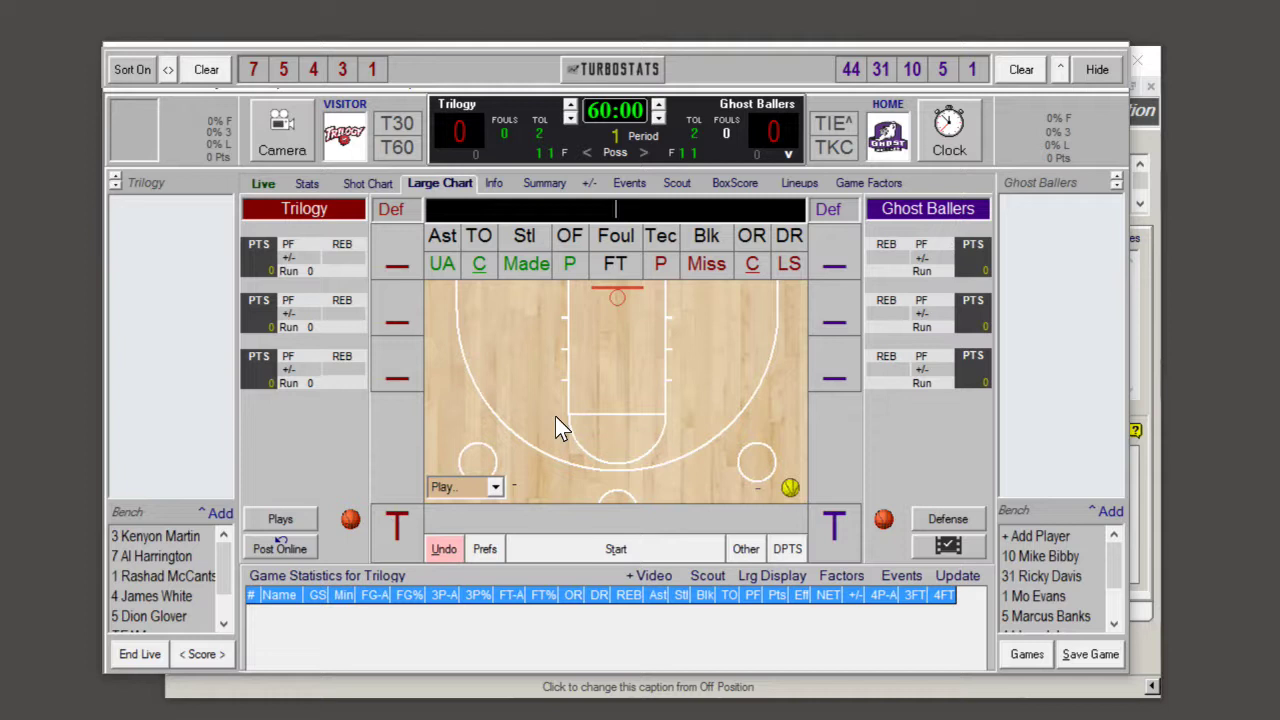
# Step: Select Local File XML as the webcast hosting site in the live game settings
pyautogui.click(484, 548)
pyautogui.click(142, 224)
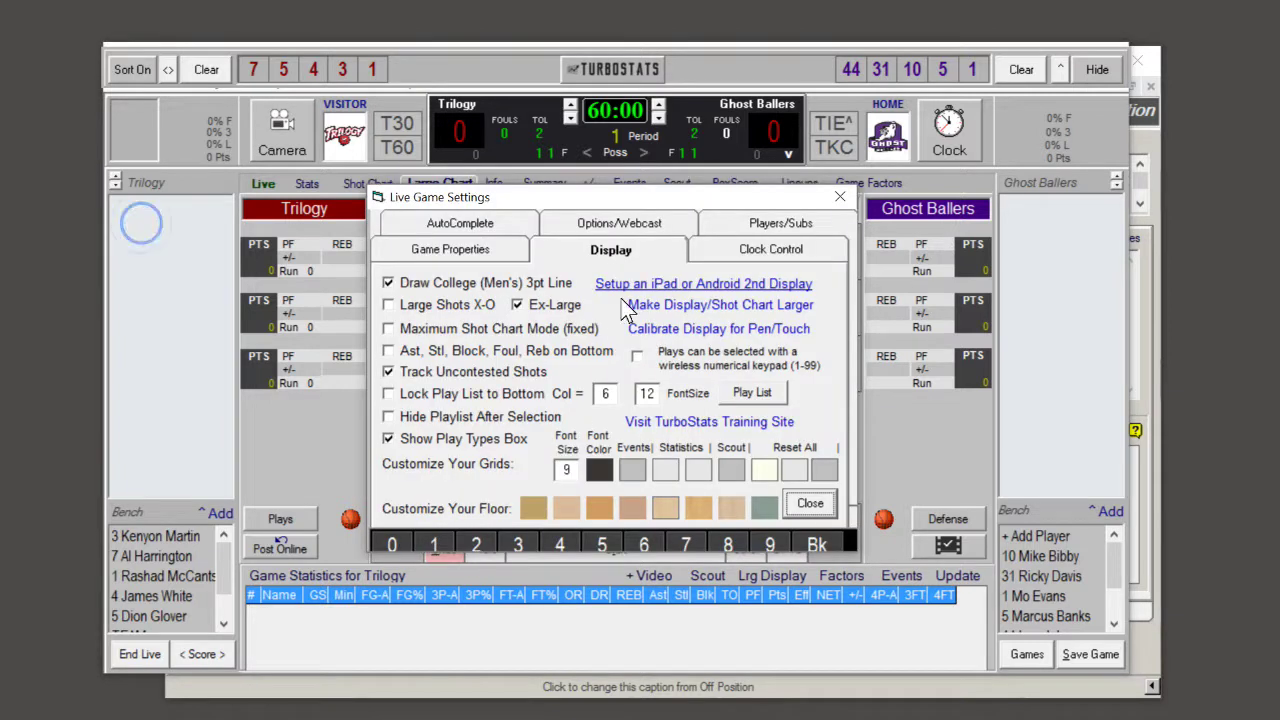
pyautogui.click(620, 224)
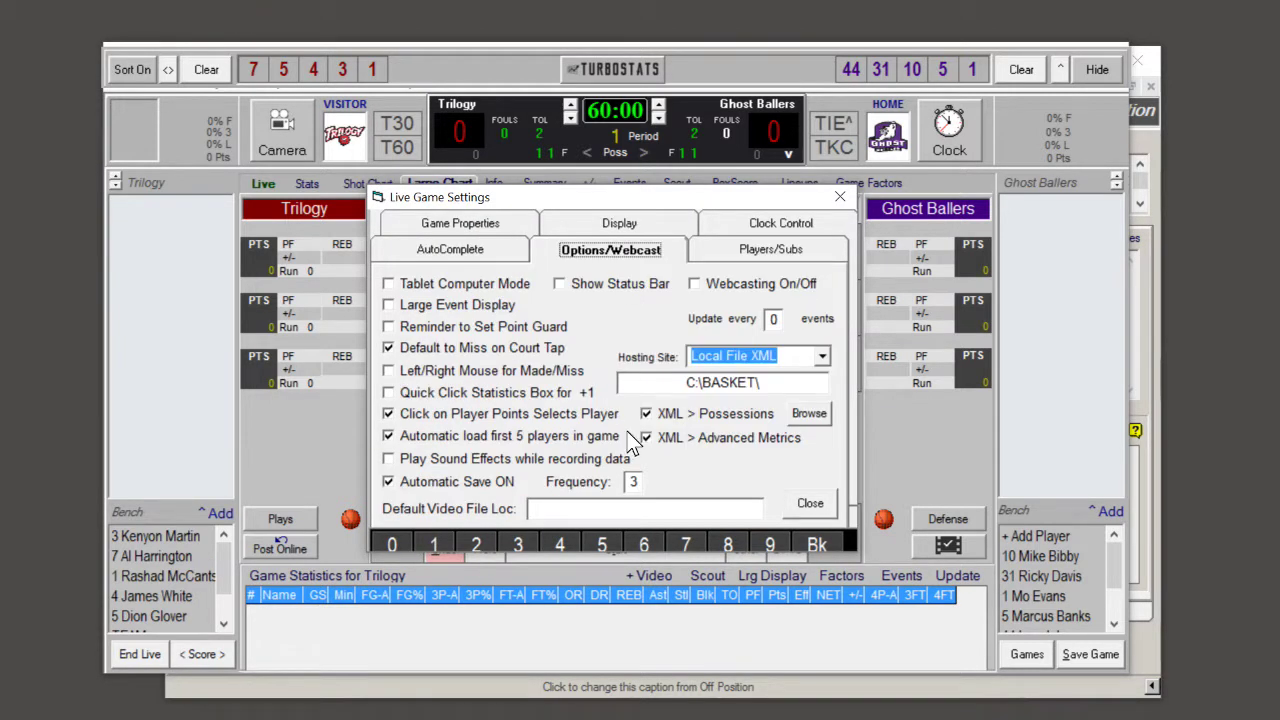
pyautogui.click(822, 358)
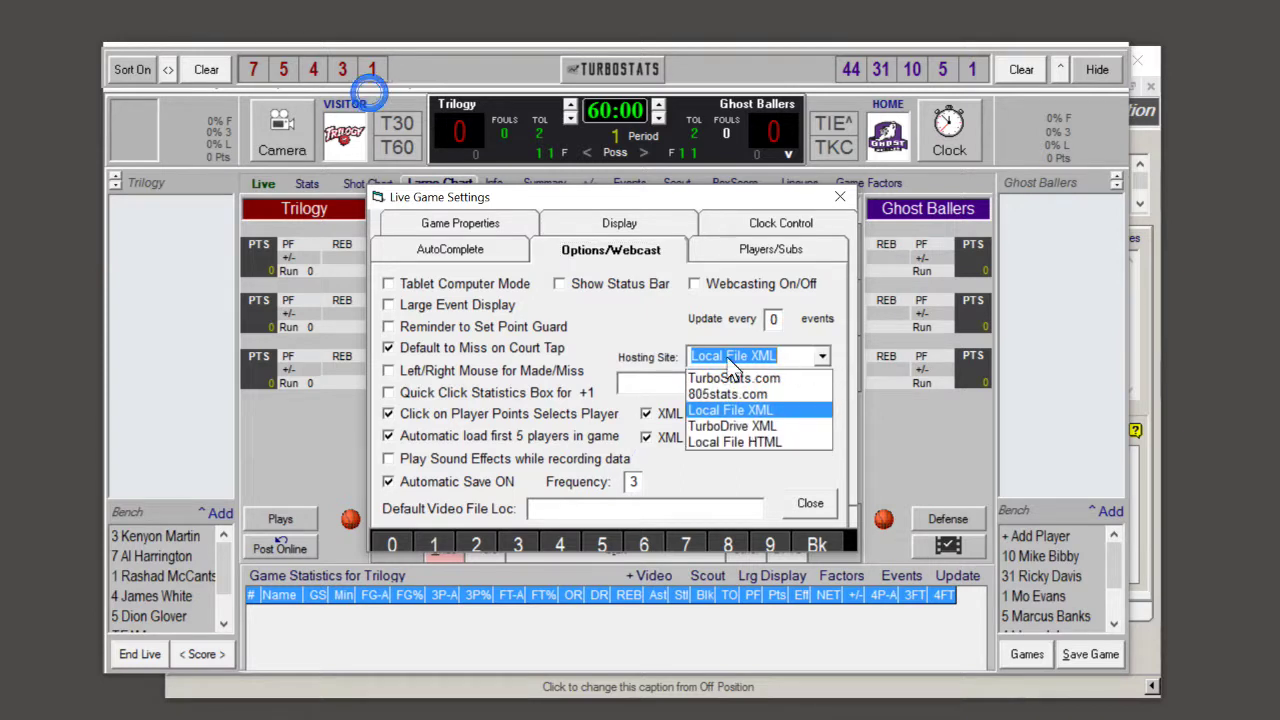
pyautogui.click(765, 410)
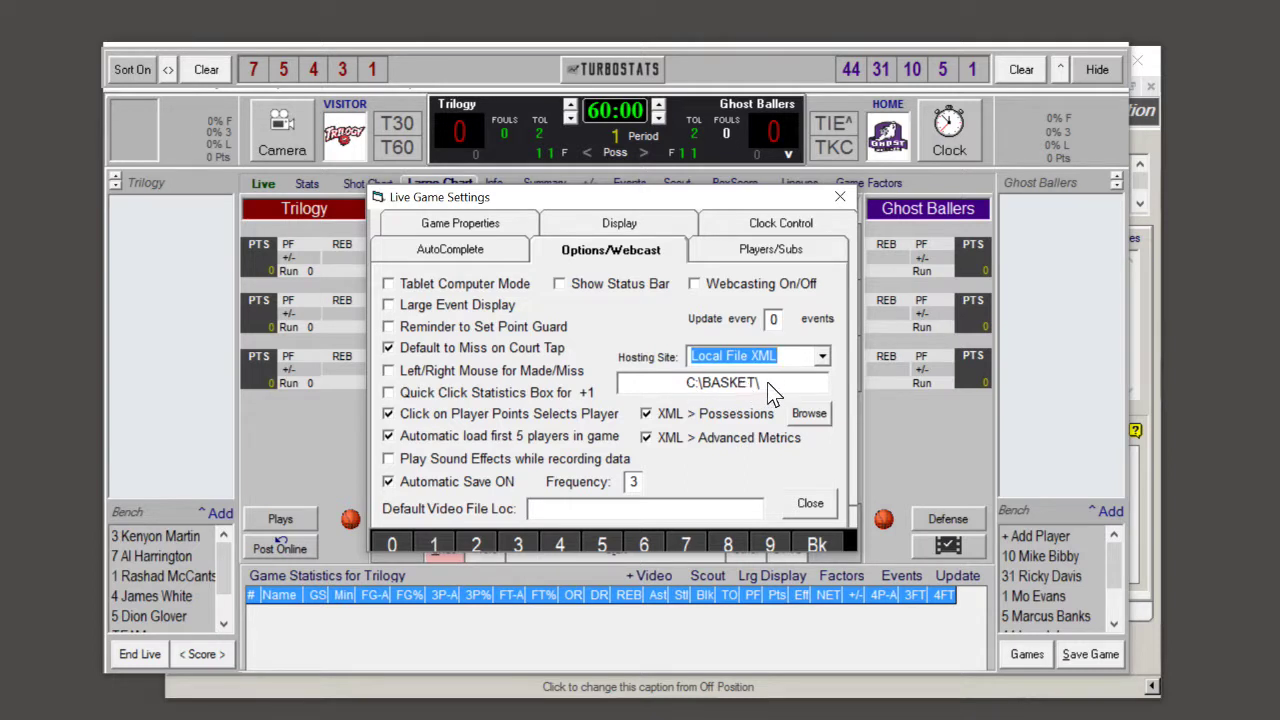
# Step: Browse for the local XML output location and choose the C:\BASKET\ folder
pyautogui.click(809, 414)
pyautogui.moveTo(826, 215); pyautogui.dragTo(816, 247)
pyautogui.click(440, 254)
pyautogui.click(676, 420)
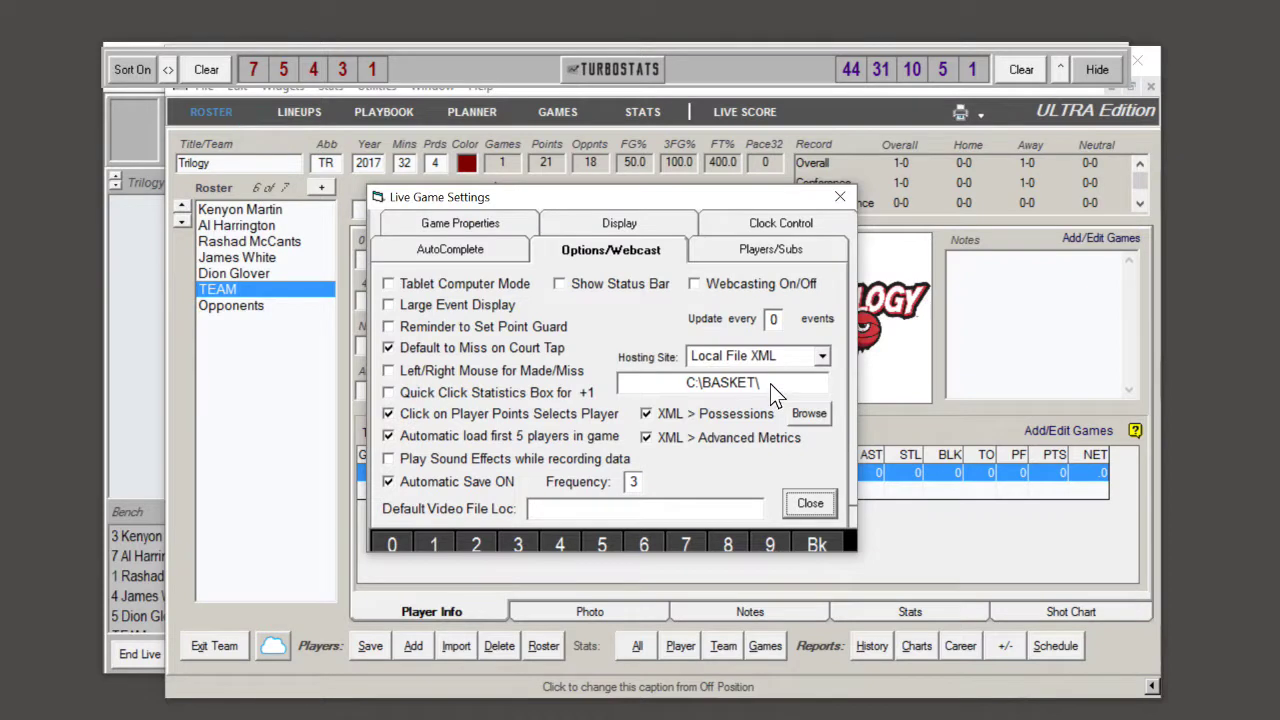
# Step: Check that the XML advanced metrics export is enabled and close the live game settings
pyautogui.click(650, 437)
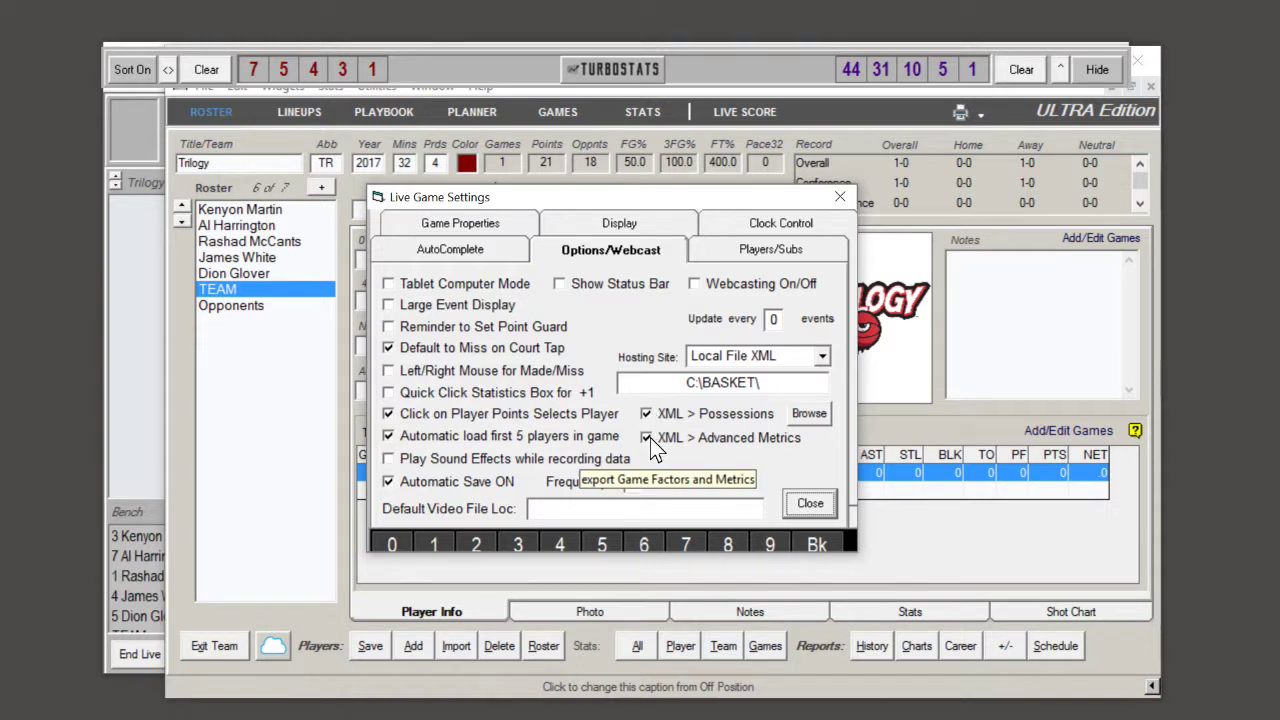
pyautogui.click(810, 503)
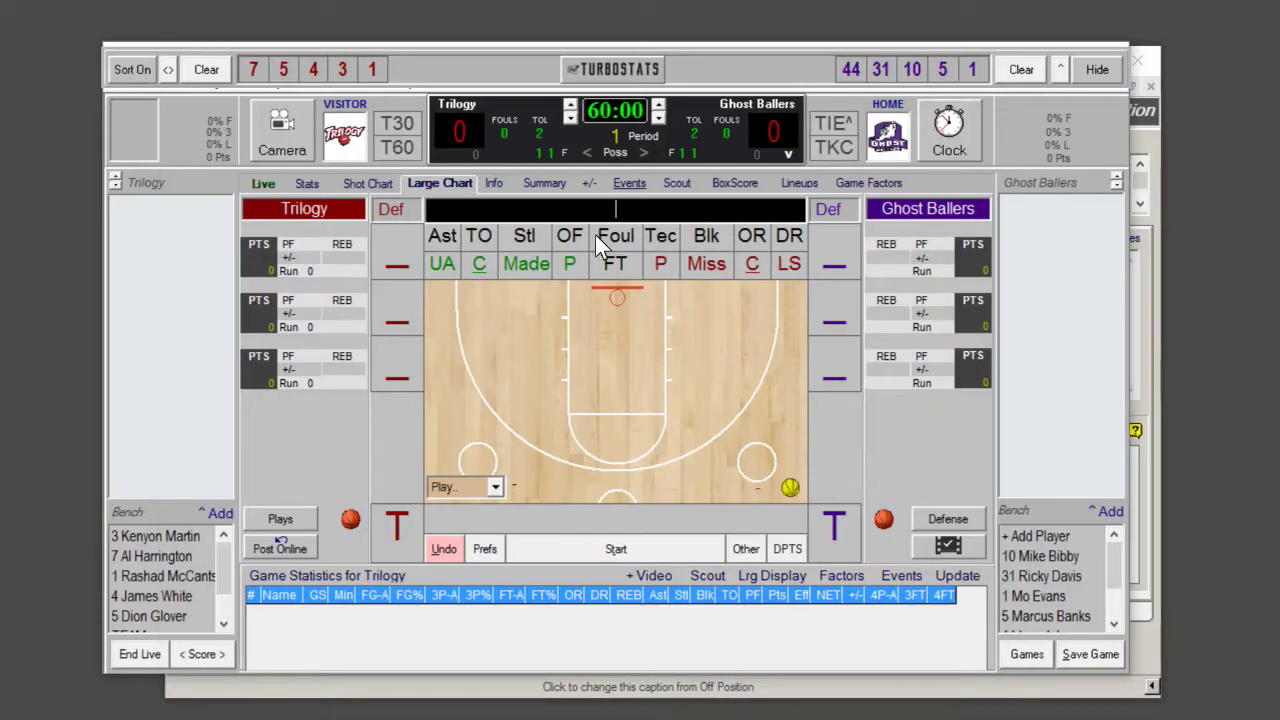
# Step: Start Kenyon Martin, Al Harrington and Rashad McCants for Trilogy, and Mike Bibby, Ricky Davis and Mo Evans for Ghost Ballers
pyautogui.moveTo(163, 540); pyautogui.dragTo(378, 265)
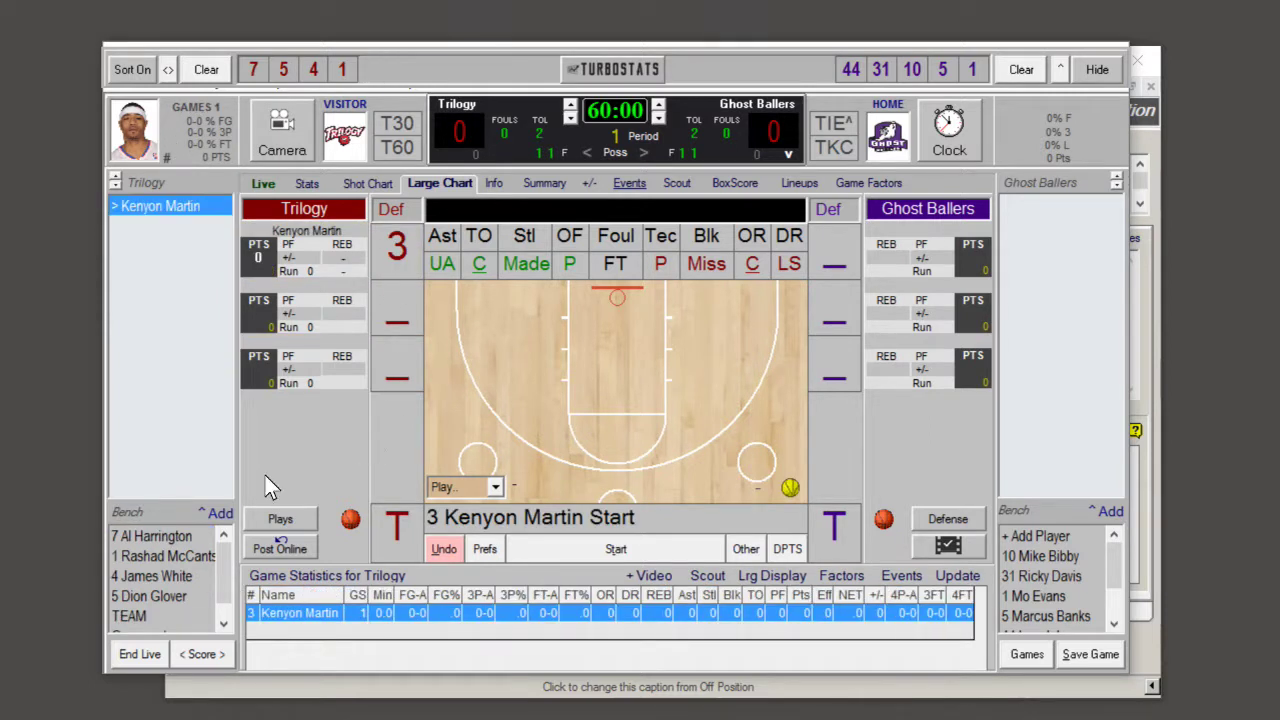
pyautogui.click(160, 534)
pyautogui.moveTo(160, 536); pyautogui.dragTo(251, 457)
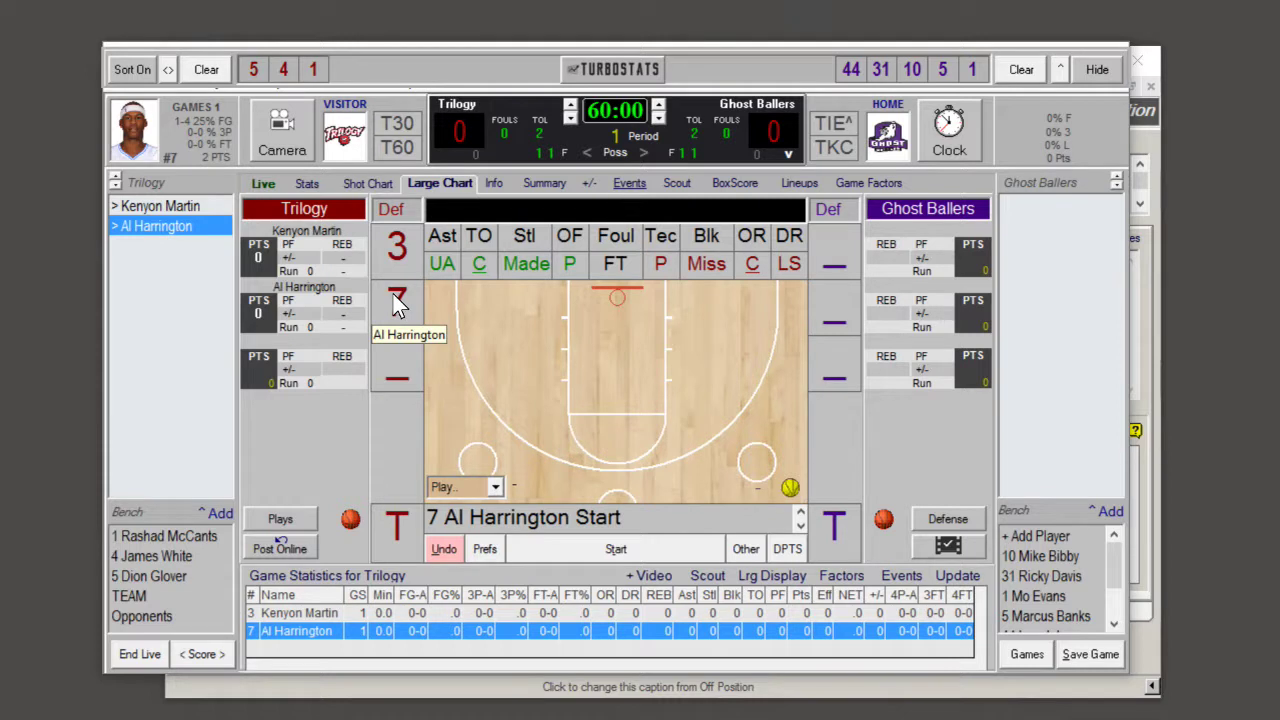
pyautogui.doubleClick(148, 535)
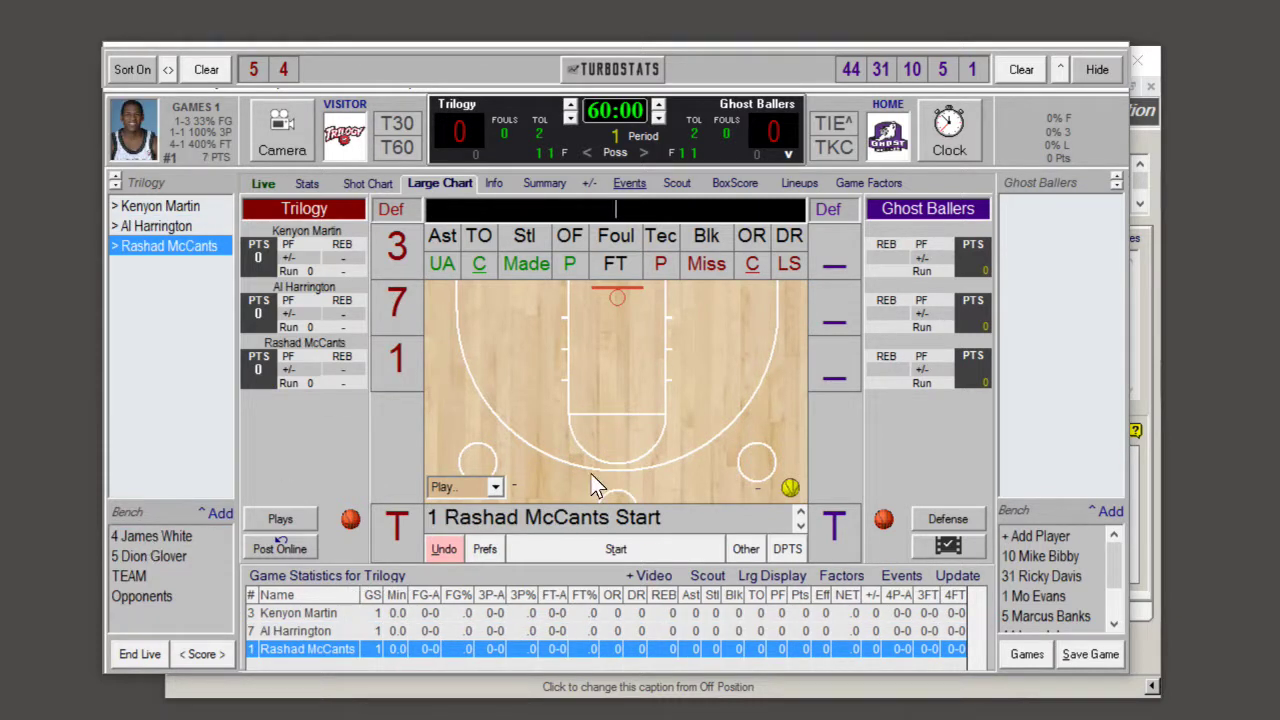
pyautogui.doubleClick(1041, 557)
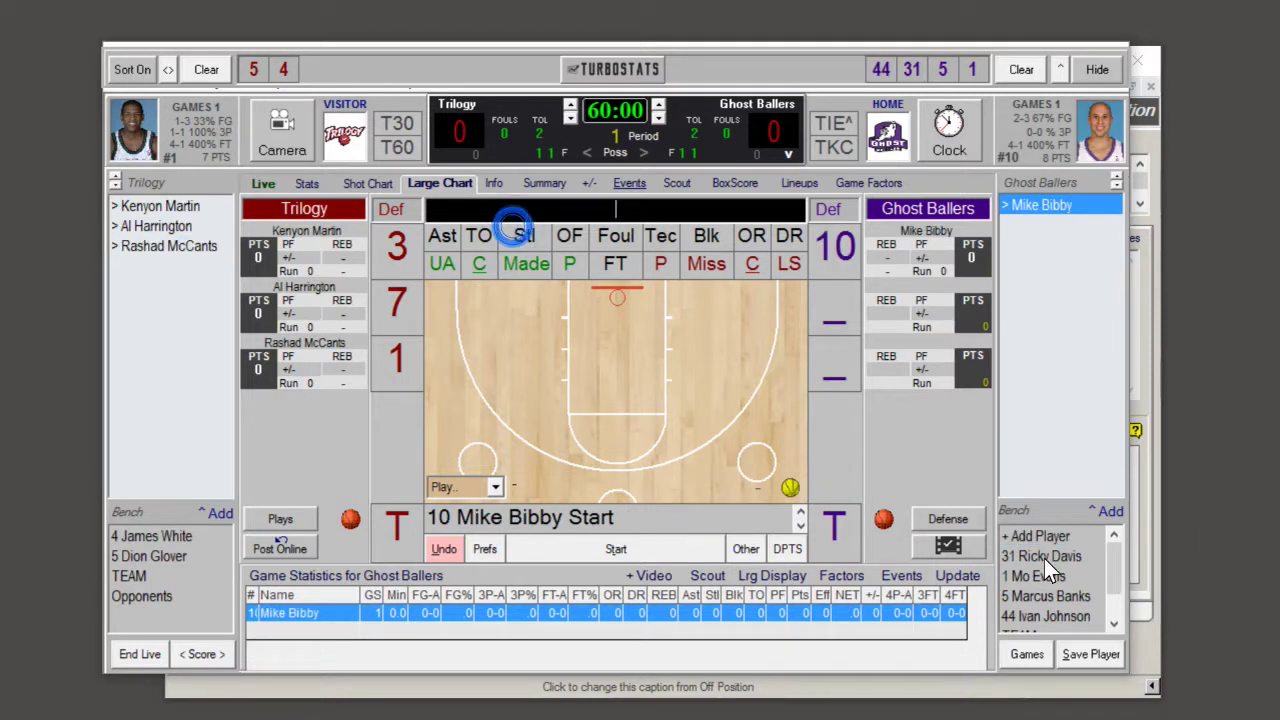
pyautogui.doubleClick(1044, 558)
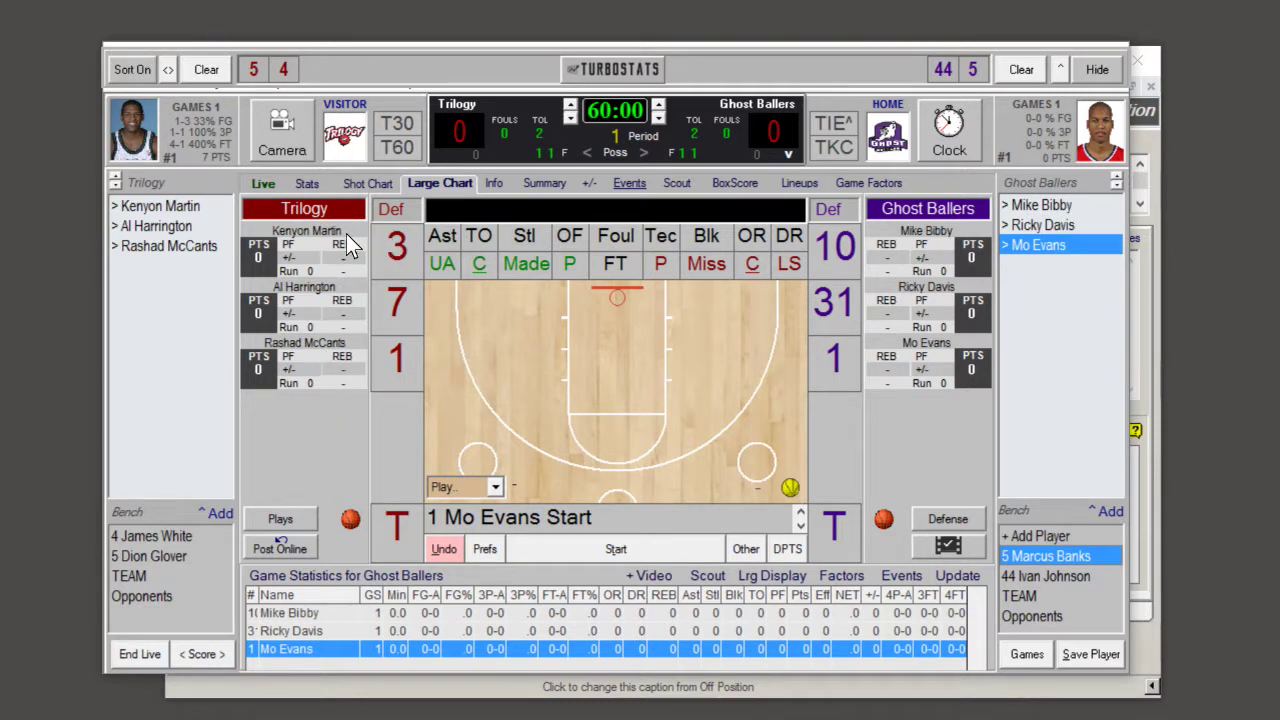
# Step: Show the on-court player photos, hide them, and show them again
pyautogui.doubleClick(130, 118)
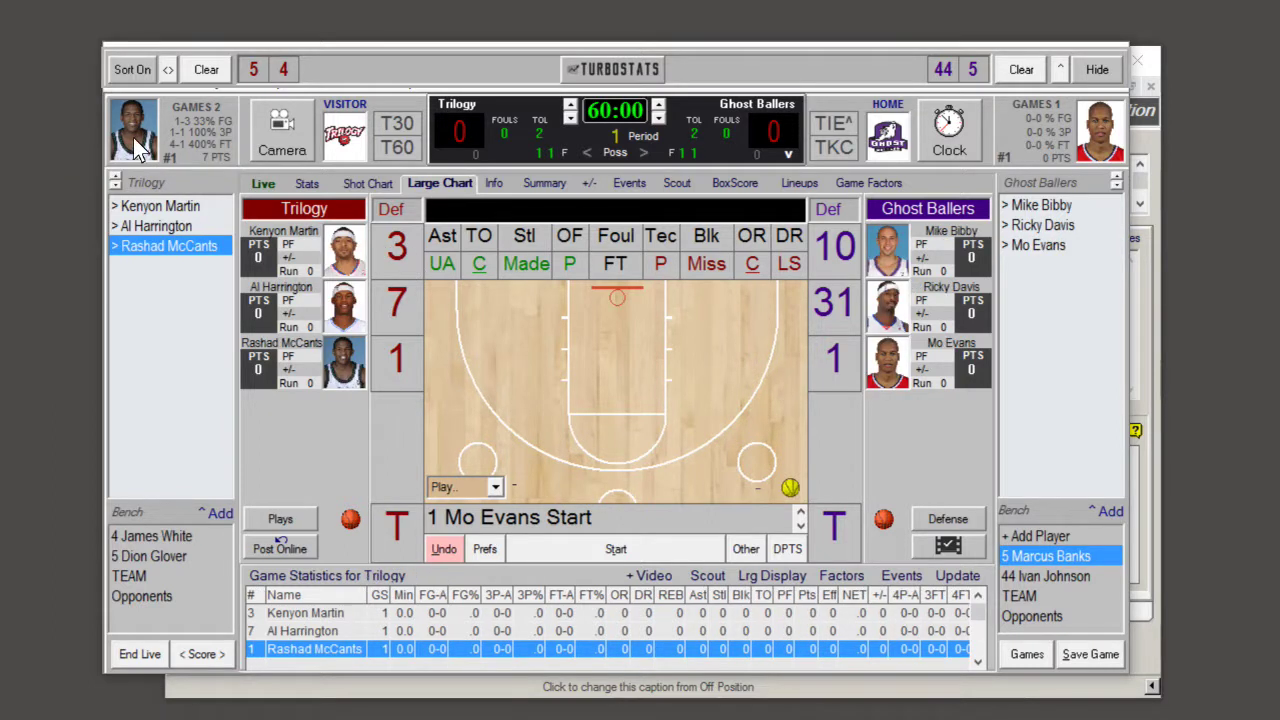
pyautogui.doubleClick(140, 150)
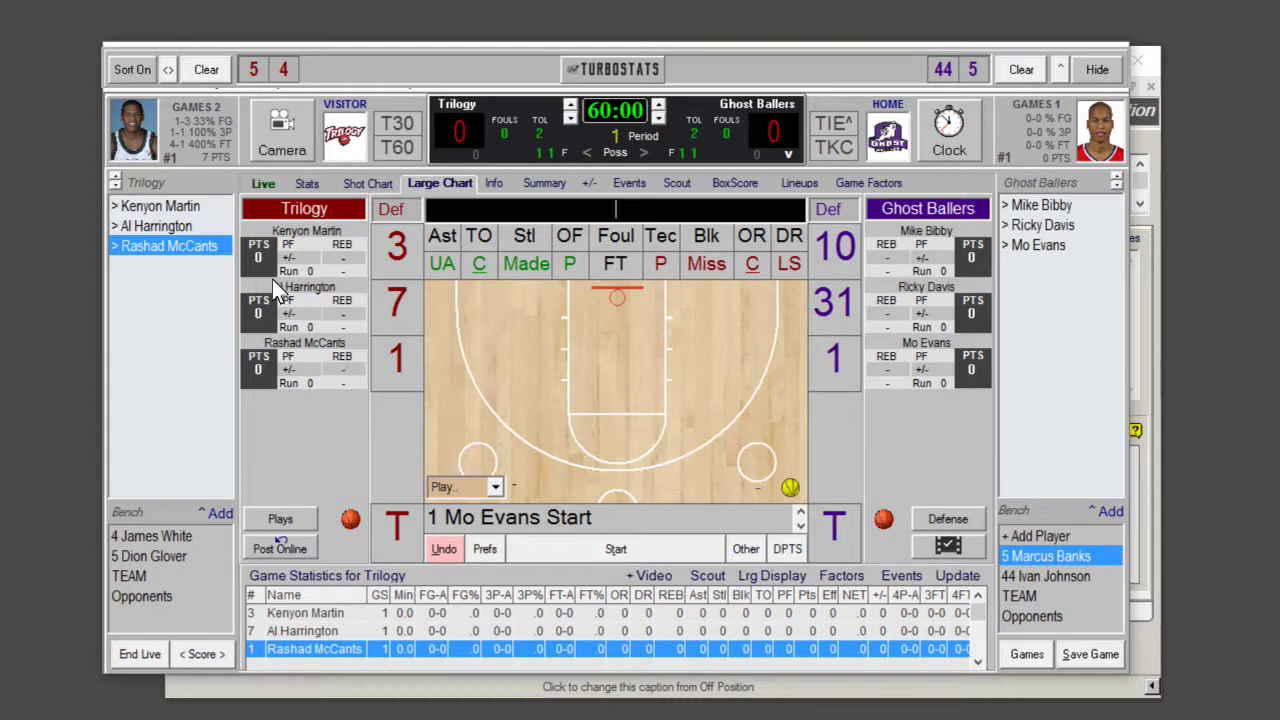
pyautogui.doubleClick(151, 149)
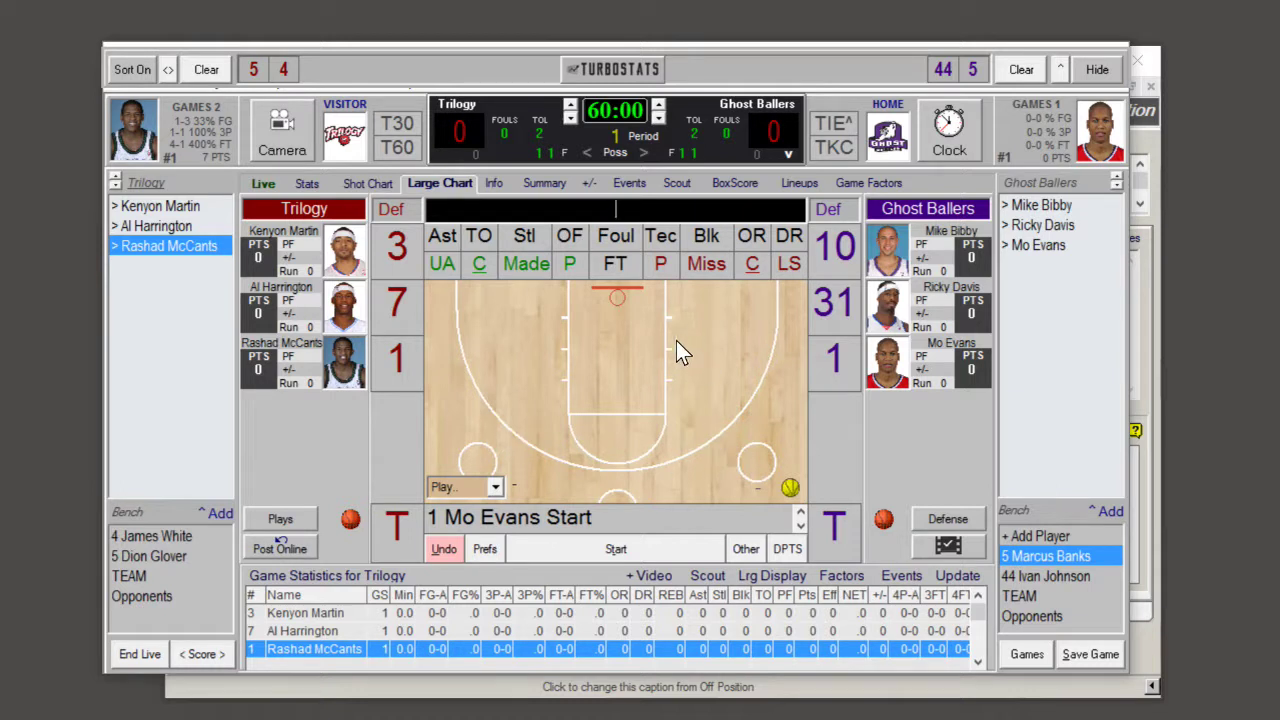
# Step: Record a missed two-point shot by Al Harrington with a defensive rebound by Ricky Davis, and start the game clock
pyautogui.click(554, 307)
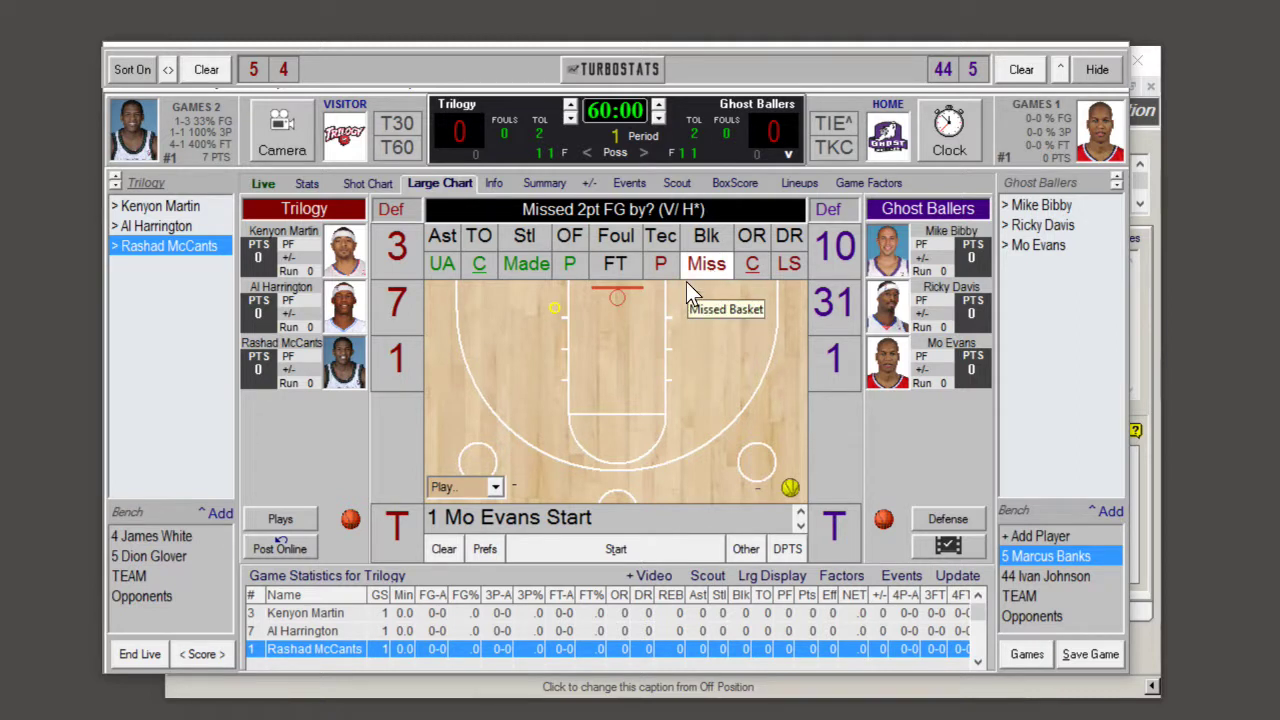
pyautogui.click(398, 307)
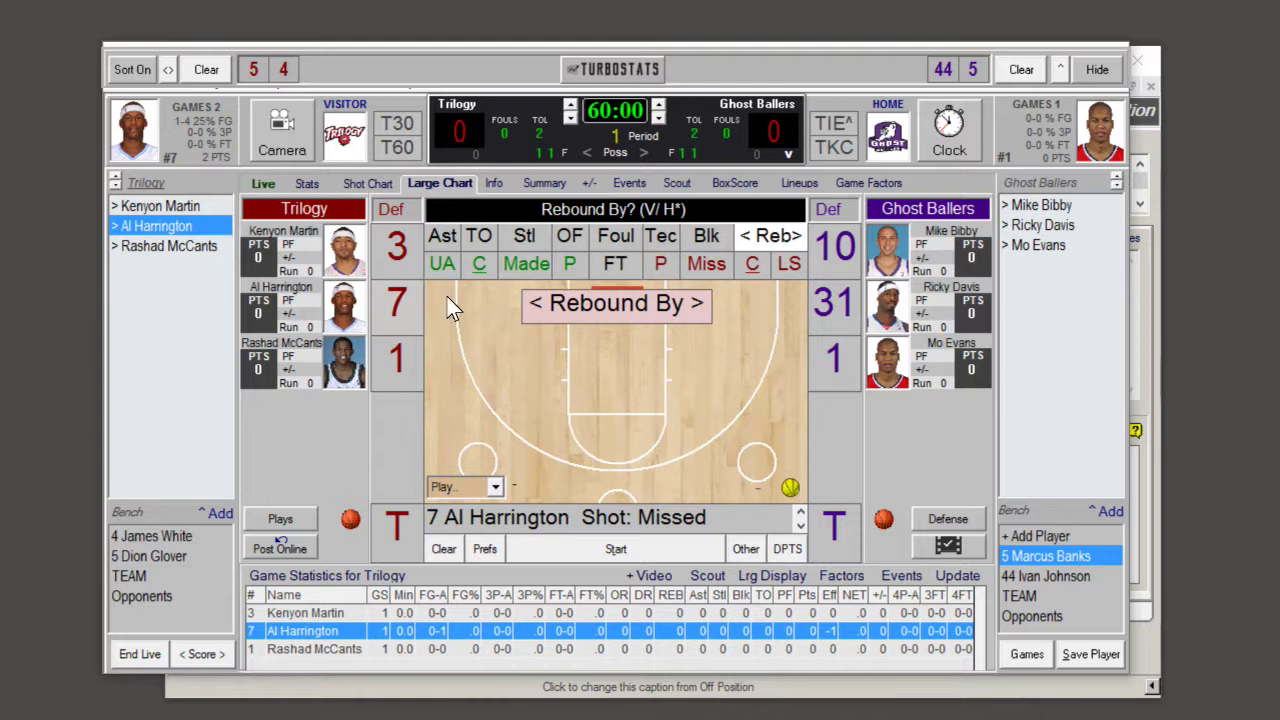
pyautogui.click(837, 304)
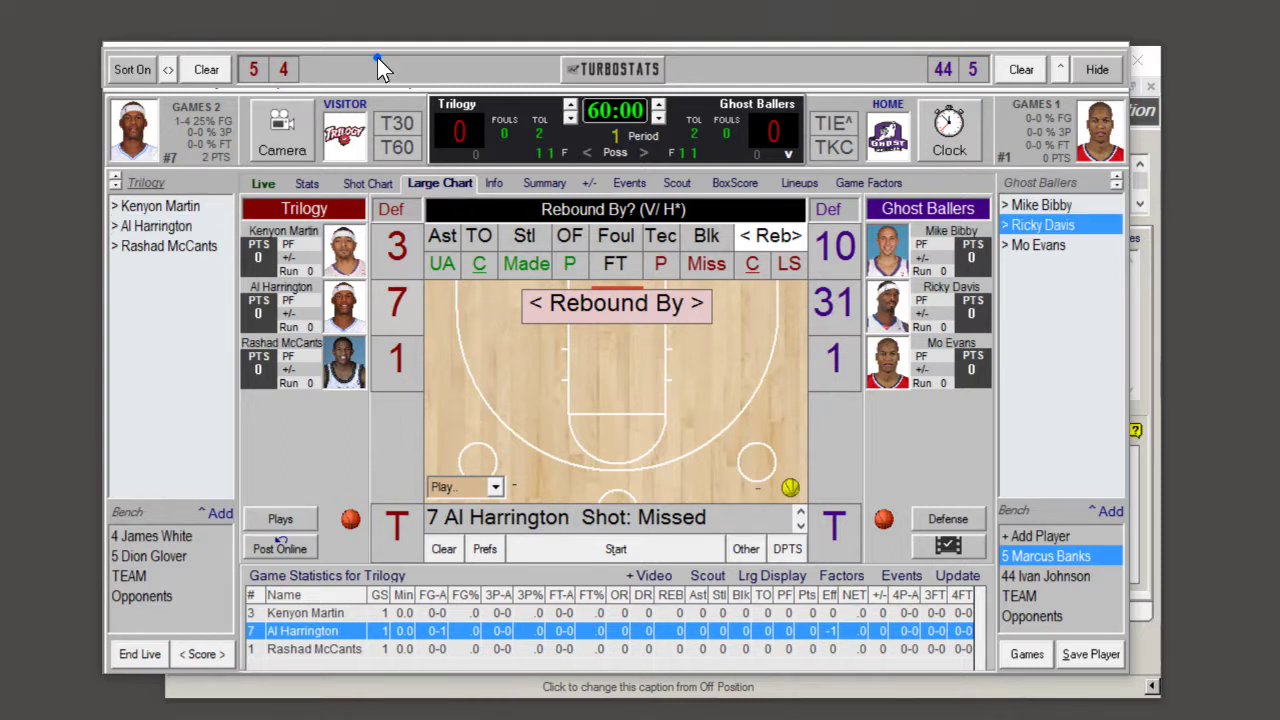
pyautogui.click(632, 548)
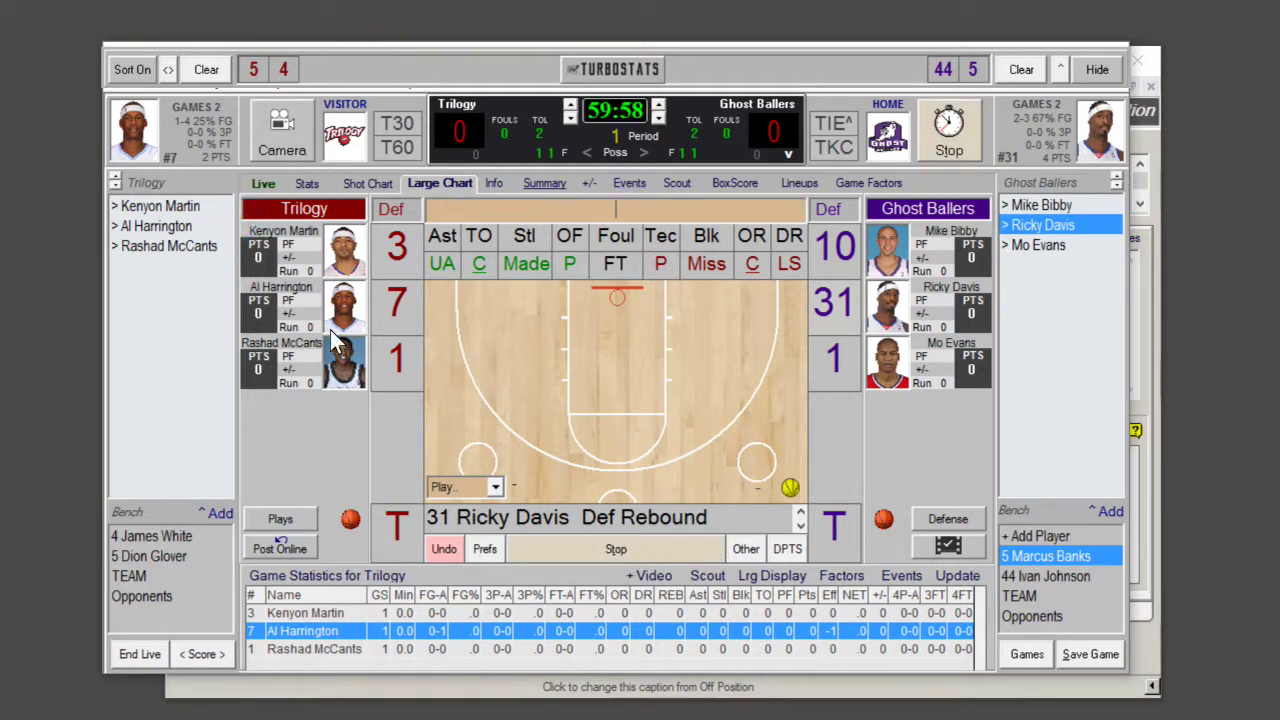
# Step: Post the game as a webcast to the local XML file and minimize the webcast window without closing it
pyautogui.click(274, 550)
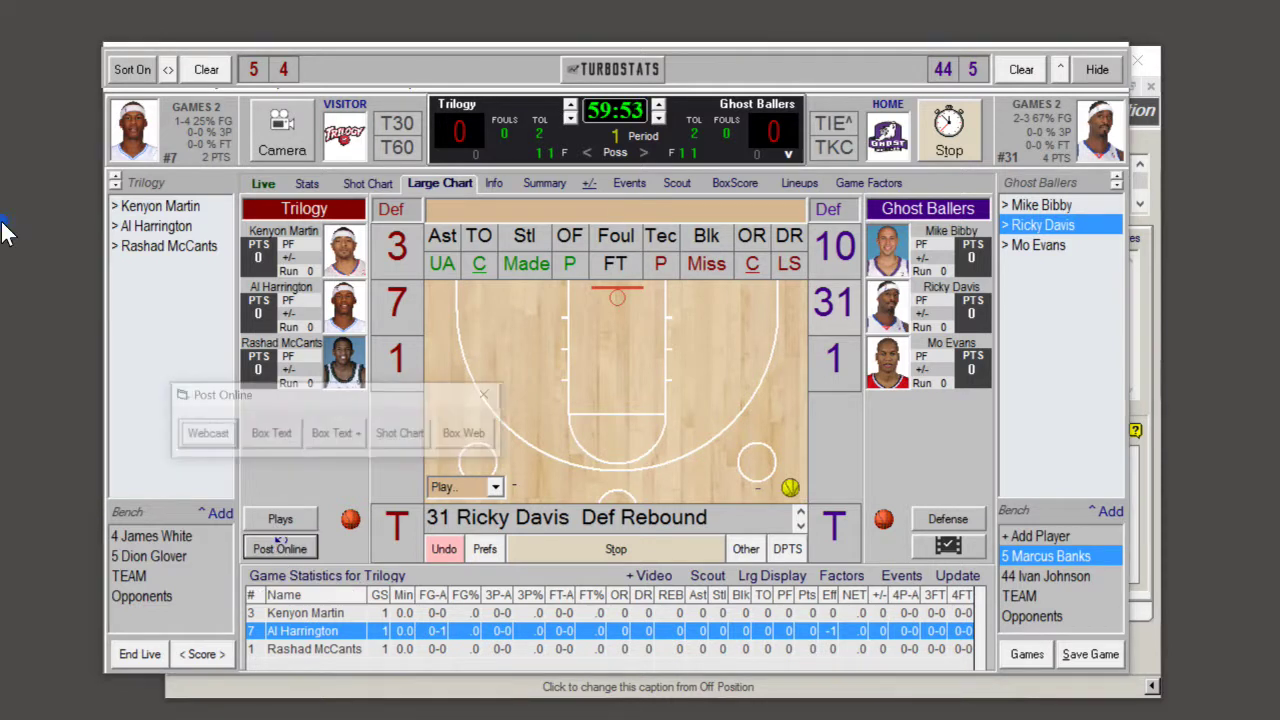
pyautogui.click(205, 437)
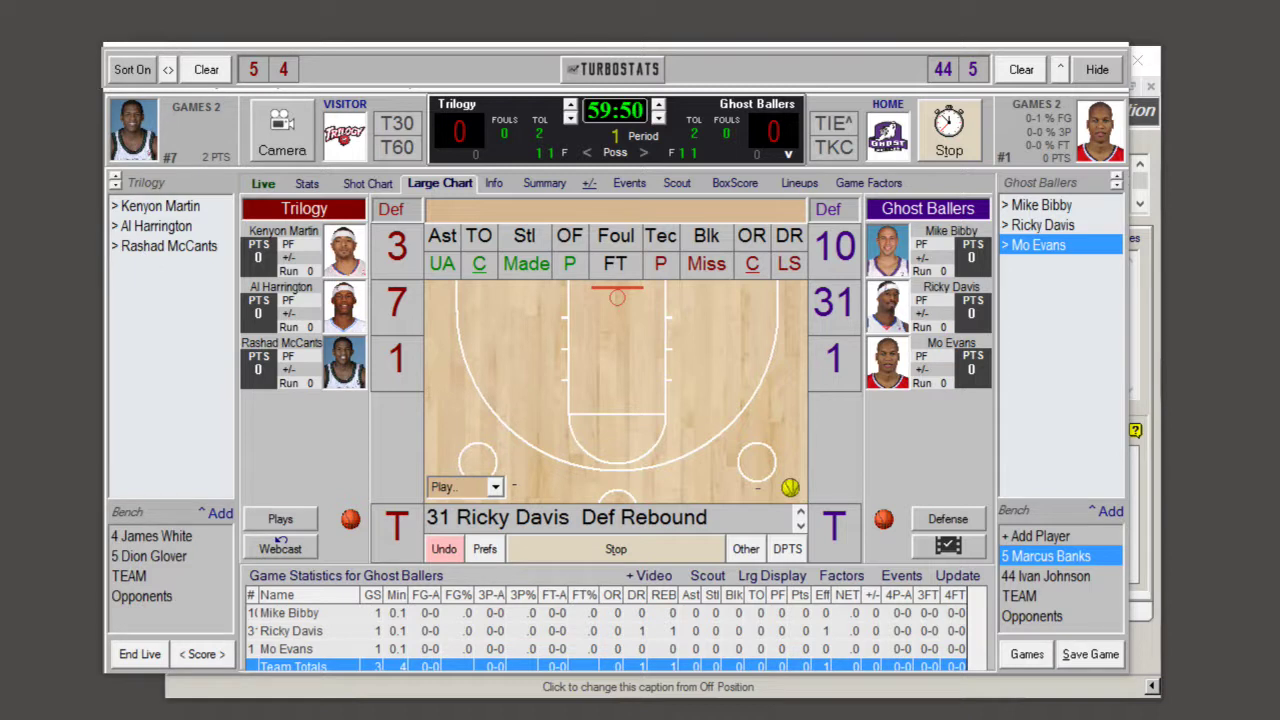
pyautogui.moveTo(546, 147); pyautogui.dragTo(486, 133)
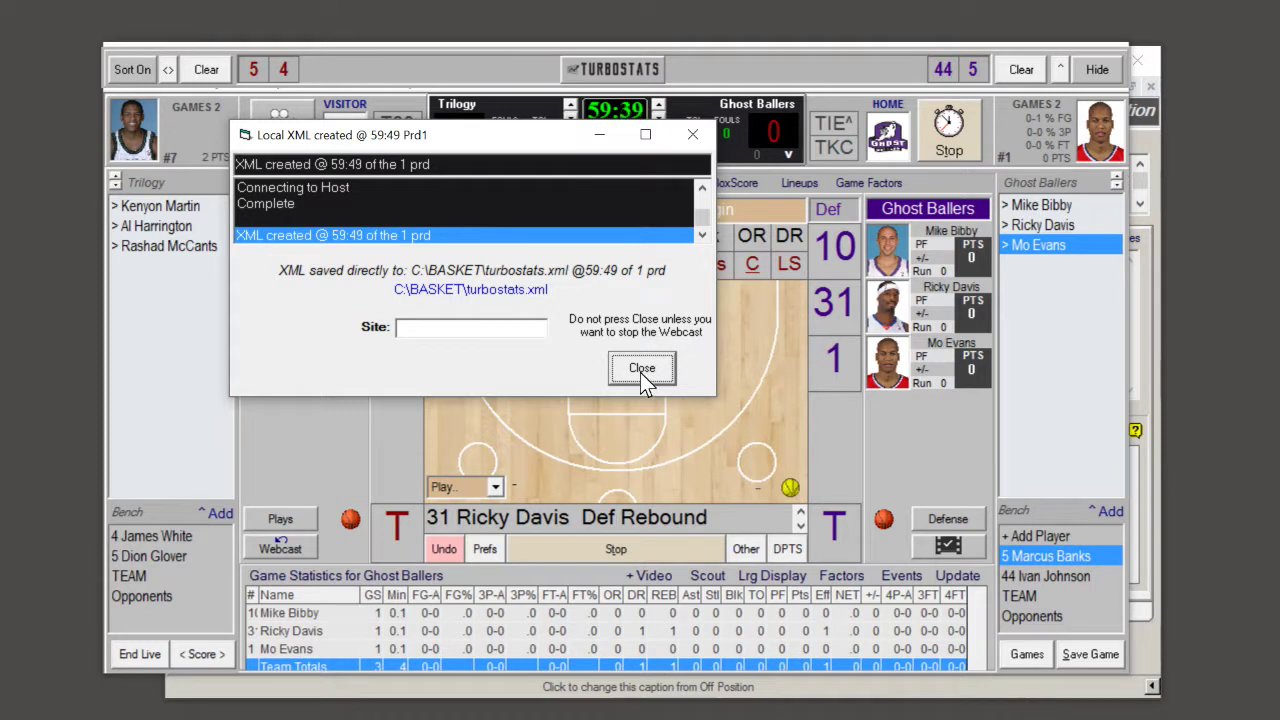
pyautogui.click(598, 134)
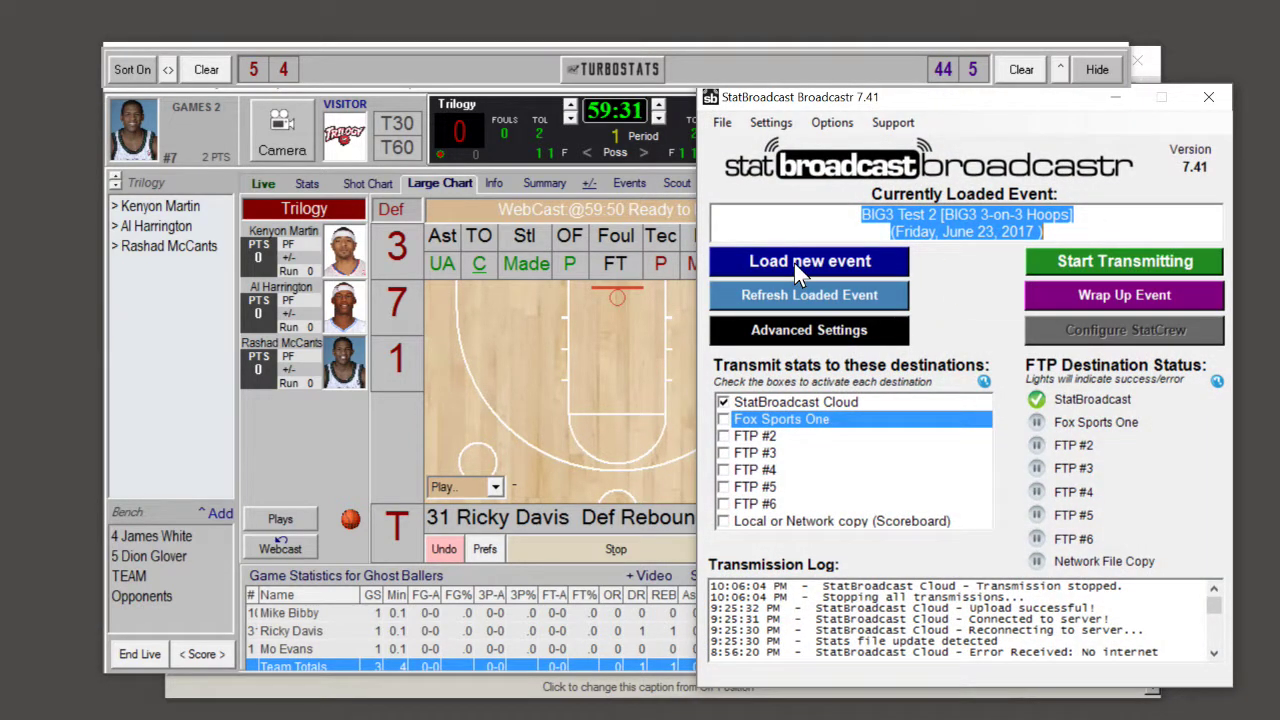
# Step: Start transmitting the loaded BIG3 Test 2 event in StatBroadcast Broadcastr and minimize it
pyautogui.click(1098, 261)
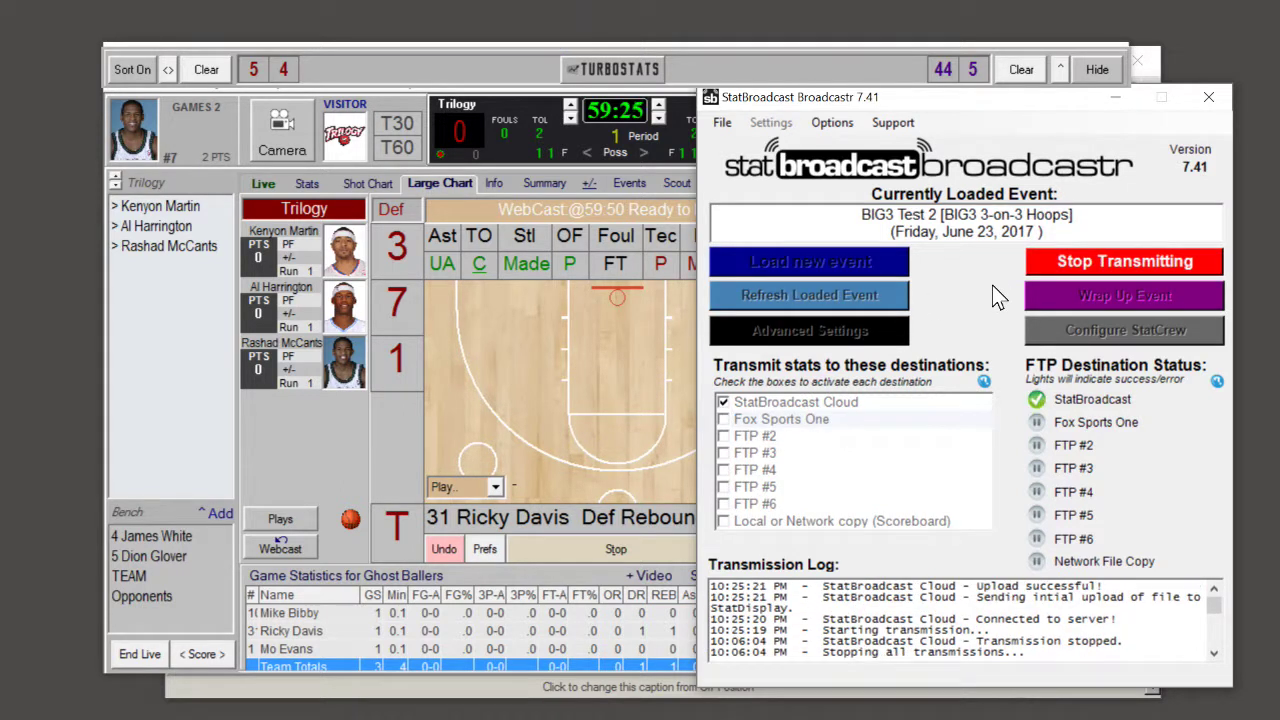
pyautogui.click(1116, 101)
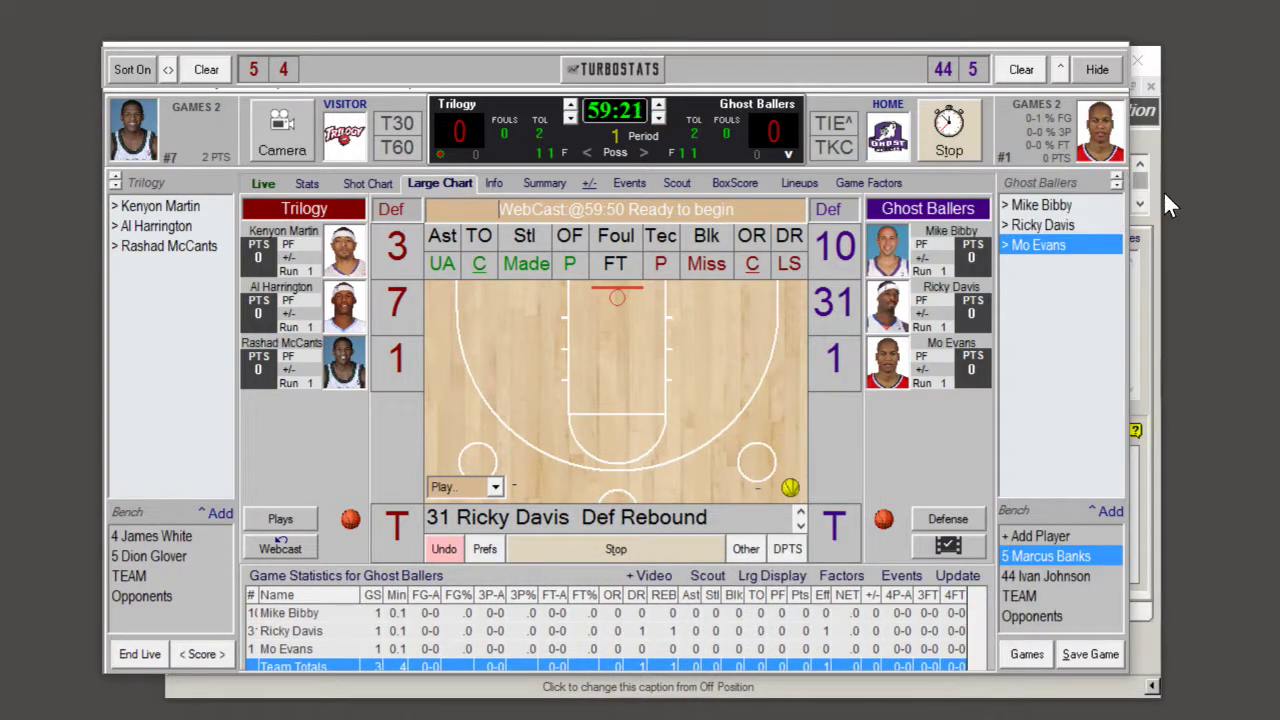
# Step: Clear the team roster window from the desktop and reposition the live scoring window
pyautogui.click(1163, 193)
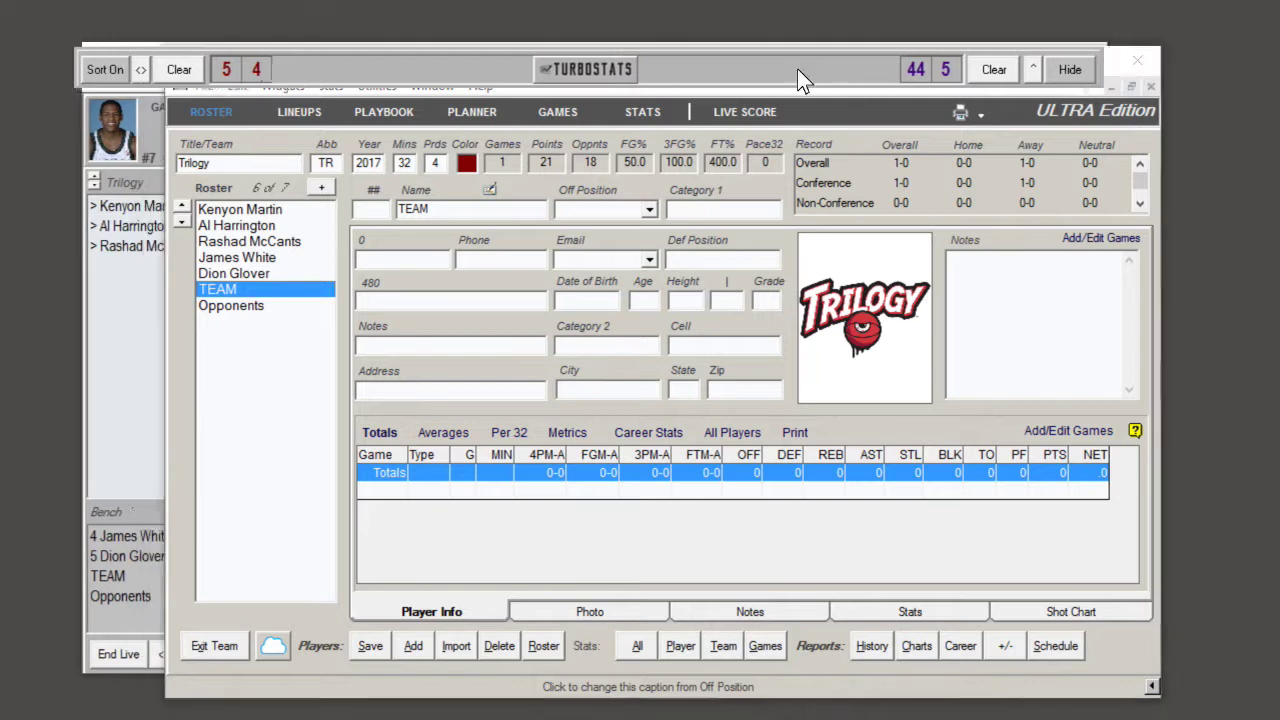
pyautogui.click(826, 68)
pyautogui.click(1060, 65)
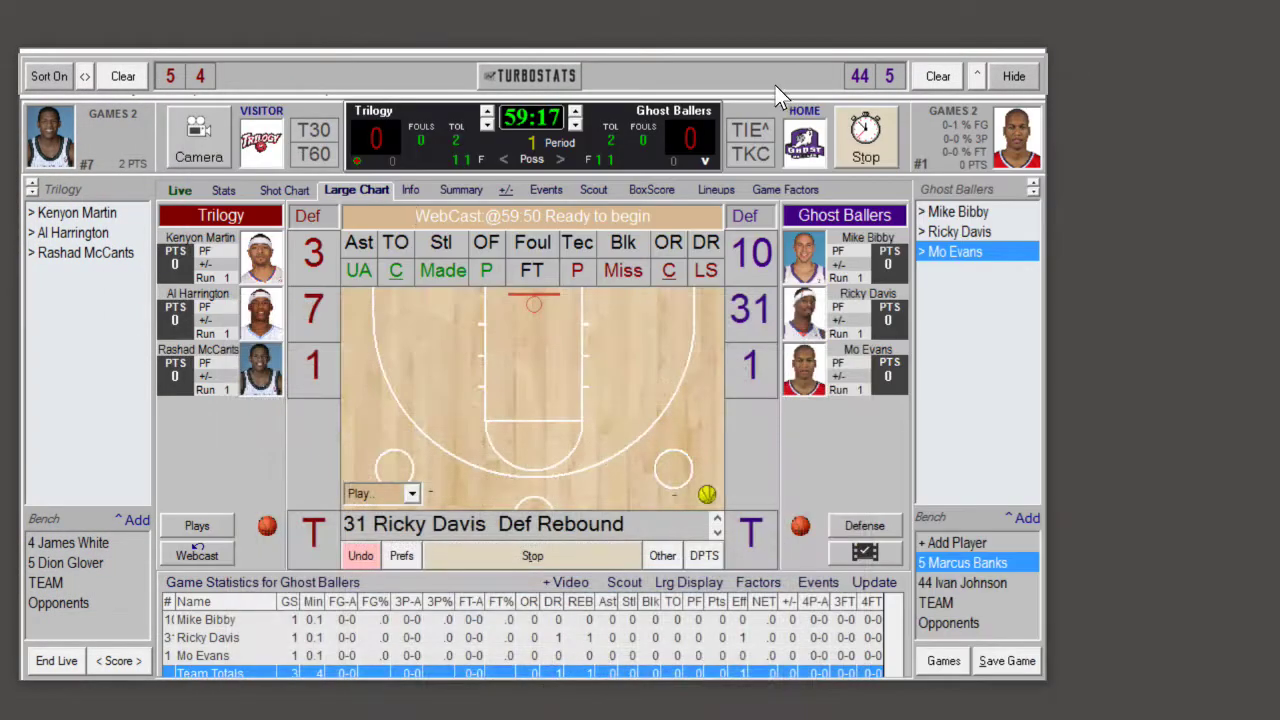
pyautogui.moveTo(776, 86); pyautogui.dragTo(881, 68)
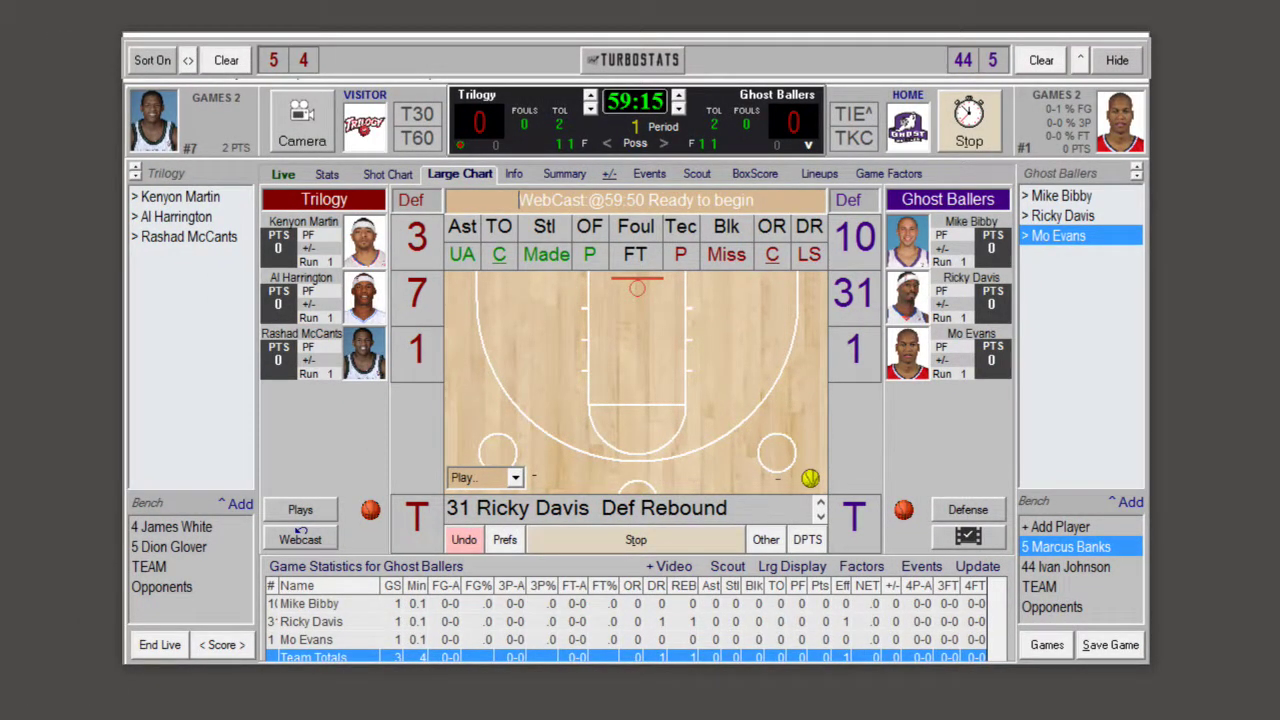
# Step: Switch to the StatBroadcast live stats page in the browser, examine the On Court view, and return to the scoring window
pyautogui.hotkey('alt', 'Tab')
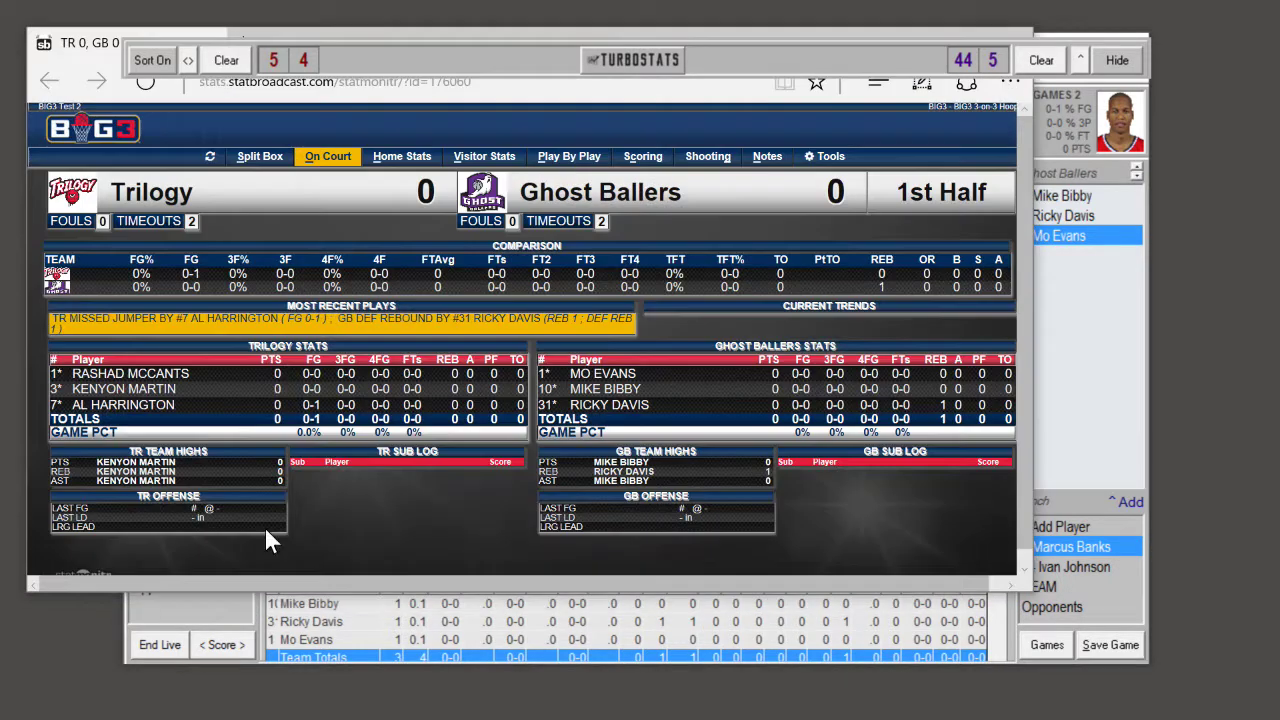
pyautogui.moveTo(444, 50); pyautogui.dragTo(472, 82)
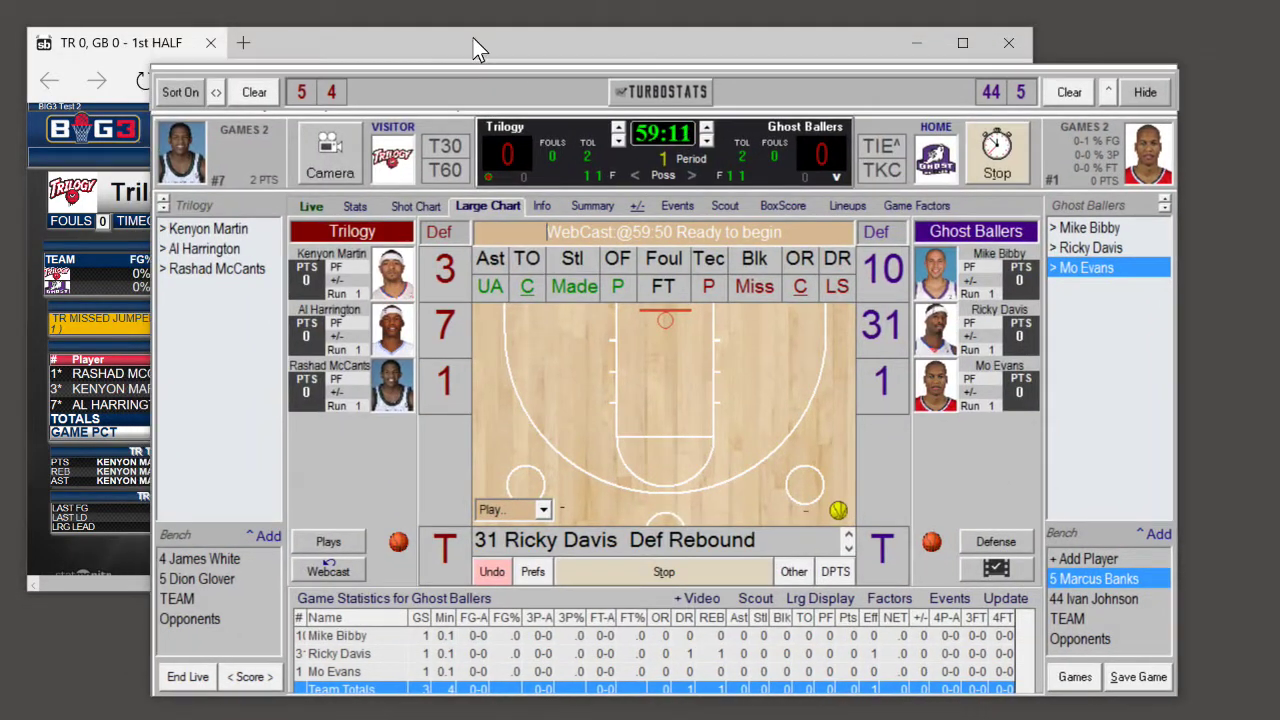
pyautogui.click(473, 39)
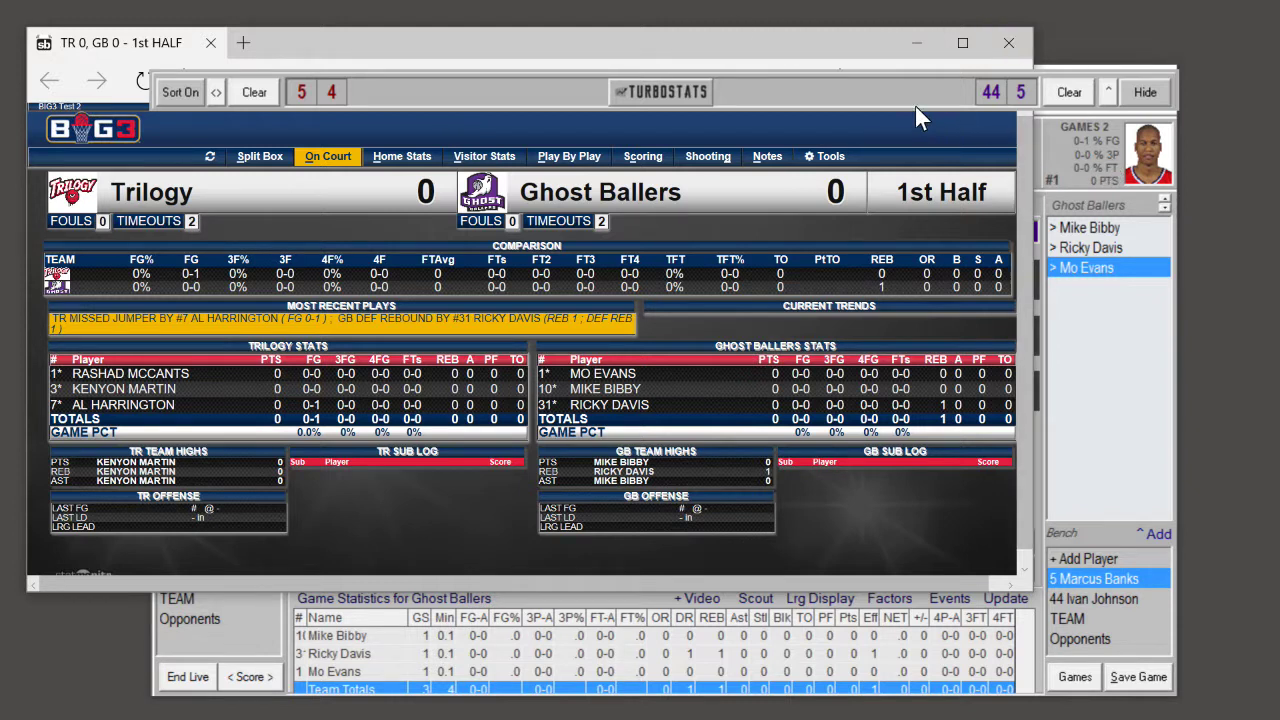
pyautogui.click(867, 86)
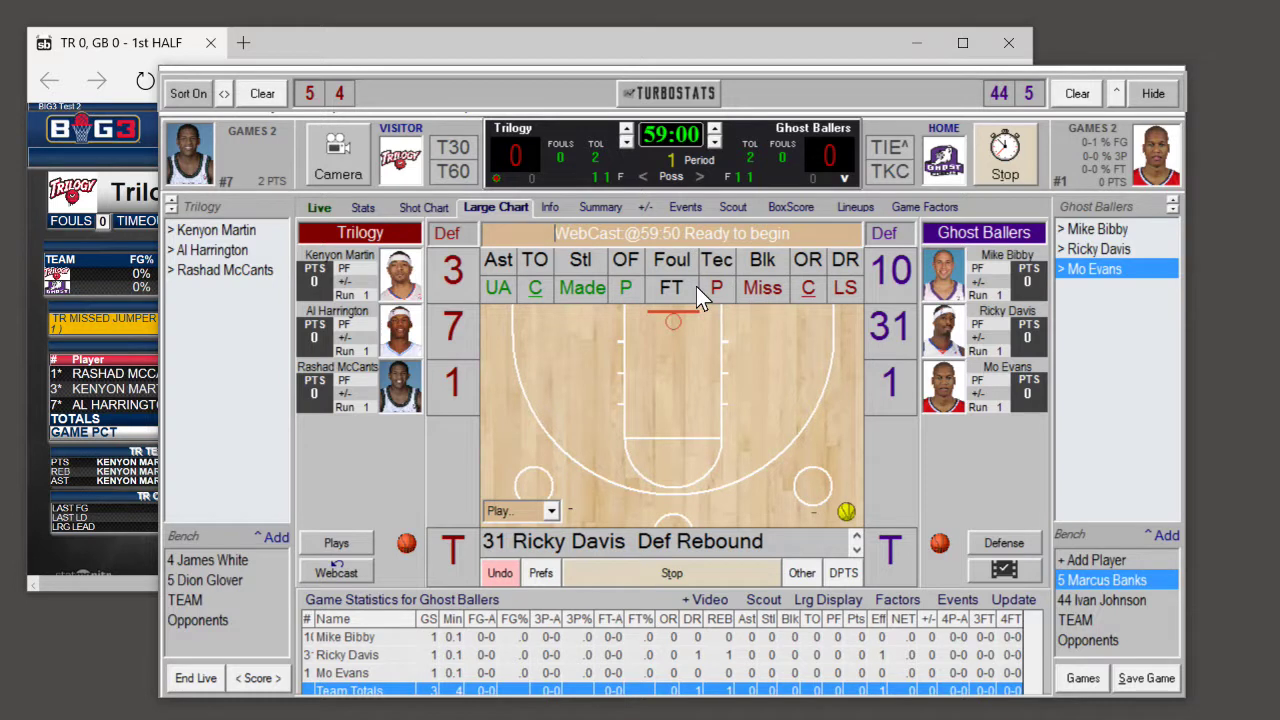
# Step: Record a made three-point shot by Al Harrington from beyond the arc, assisted by Kenyon Martin
pyautogui.click(588, 288)
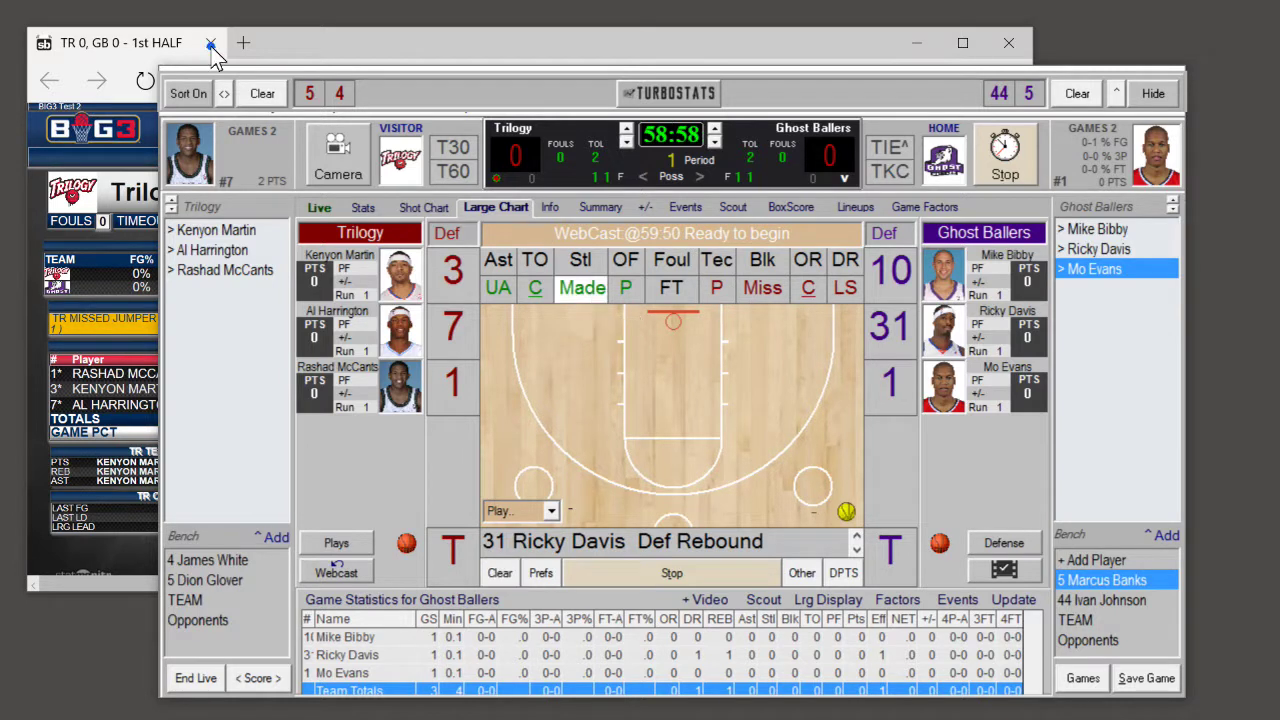
pyautogui.click(454, 331)
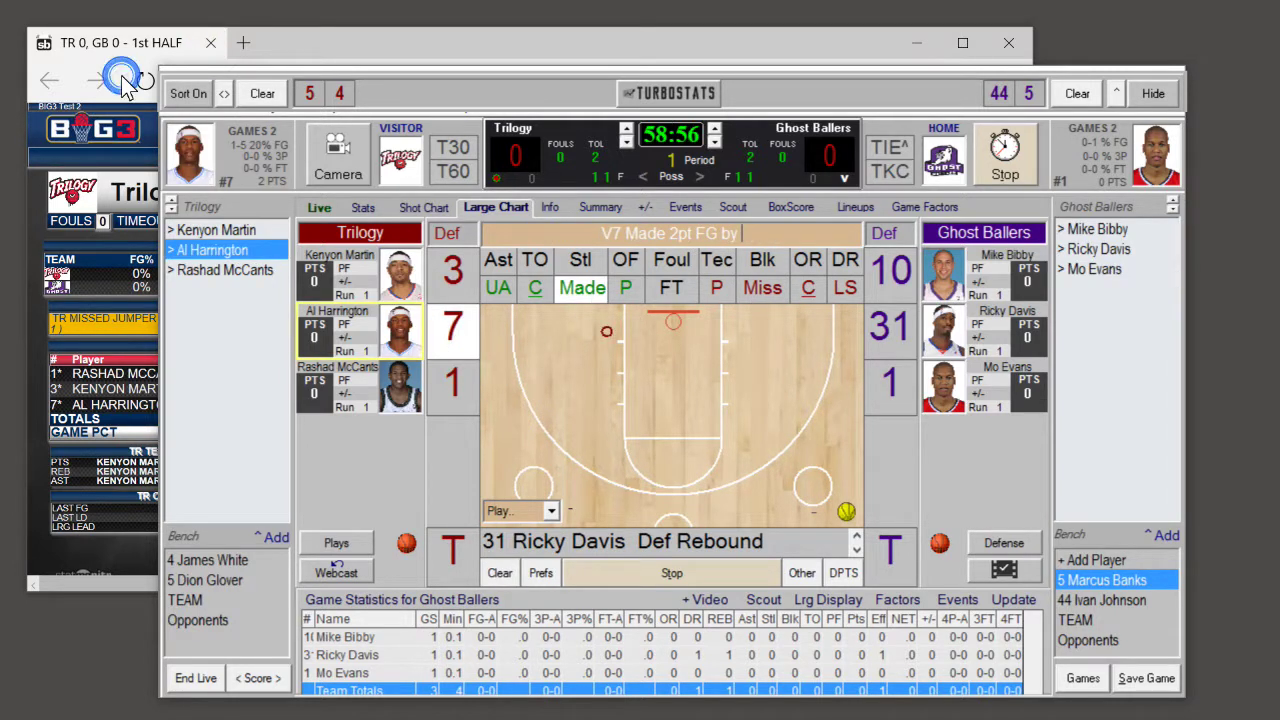
pyautogui.click(526, 429)
pyautogui.press('3')
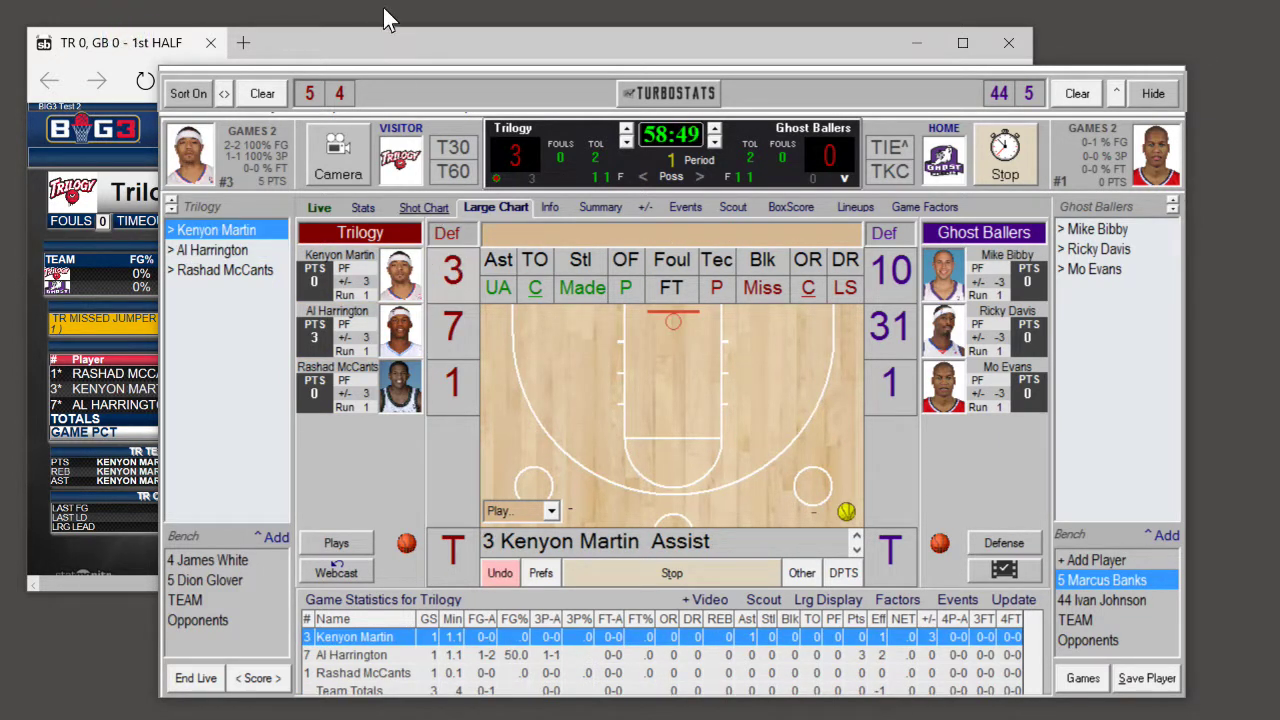
# Step: Check the scored basket and assist on the StatBroadcast live stats page, then return to the scoring window
pyautogui.click(373, 36)
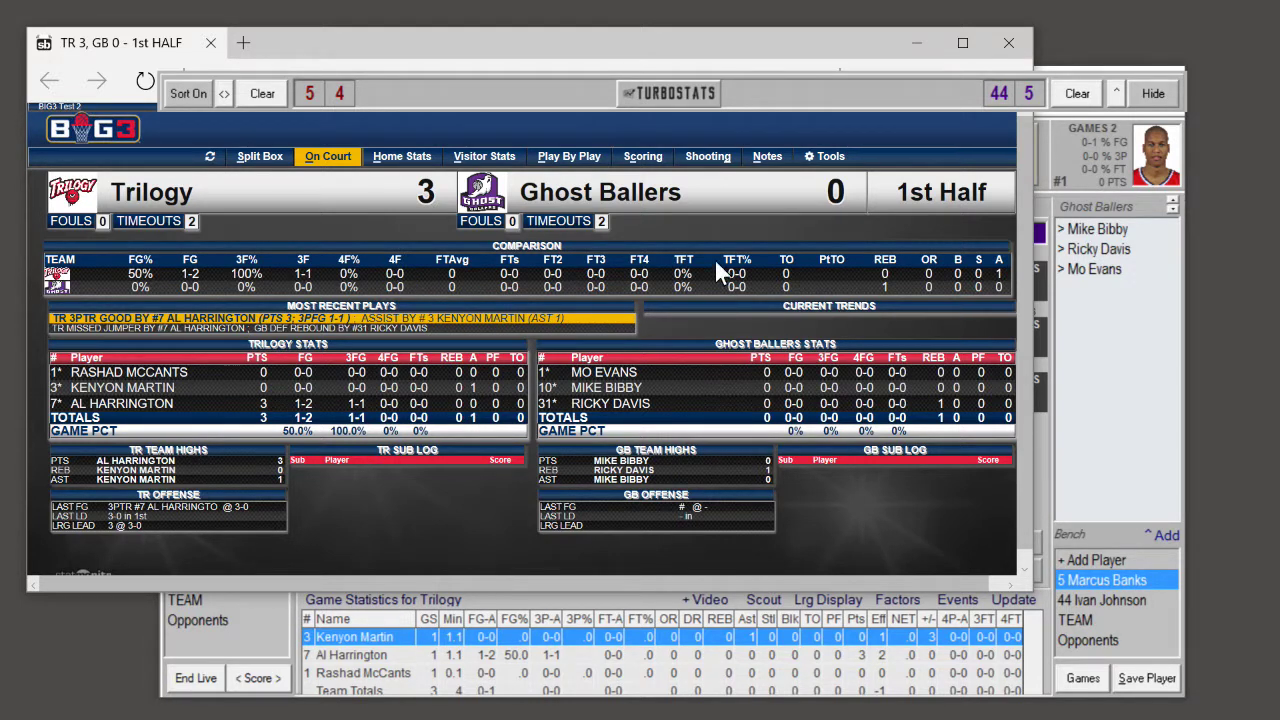
pyautogui.click(770, 93)
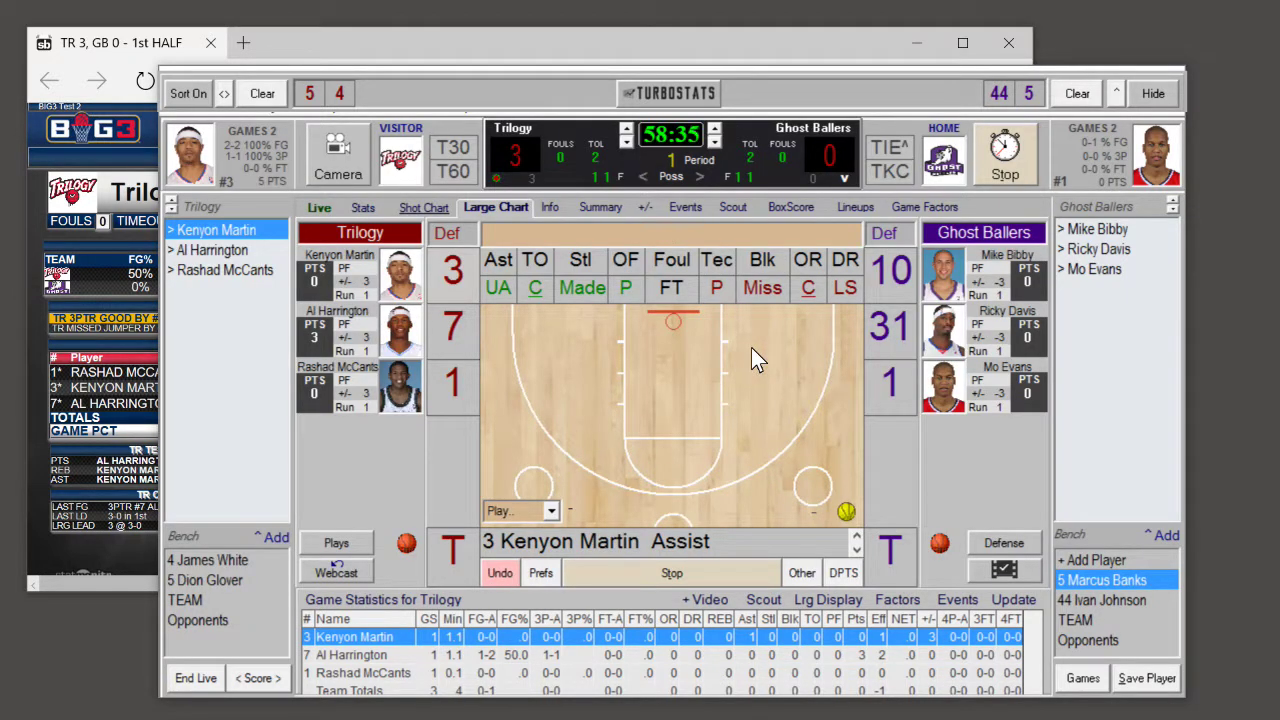
# Step: Record an uncontested, unassisted made four-point shot by Mike Bibby from the left four-point circle
pyautogui.rightClick(534, 479)
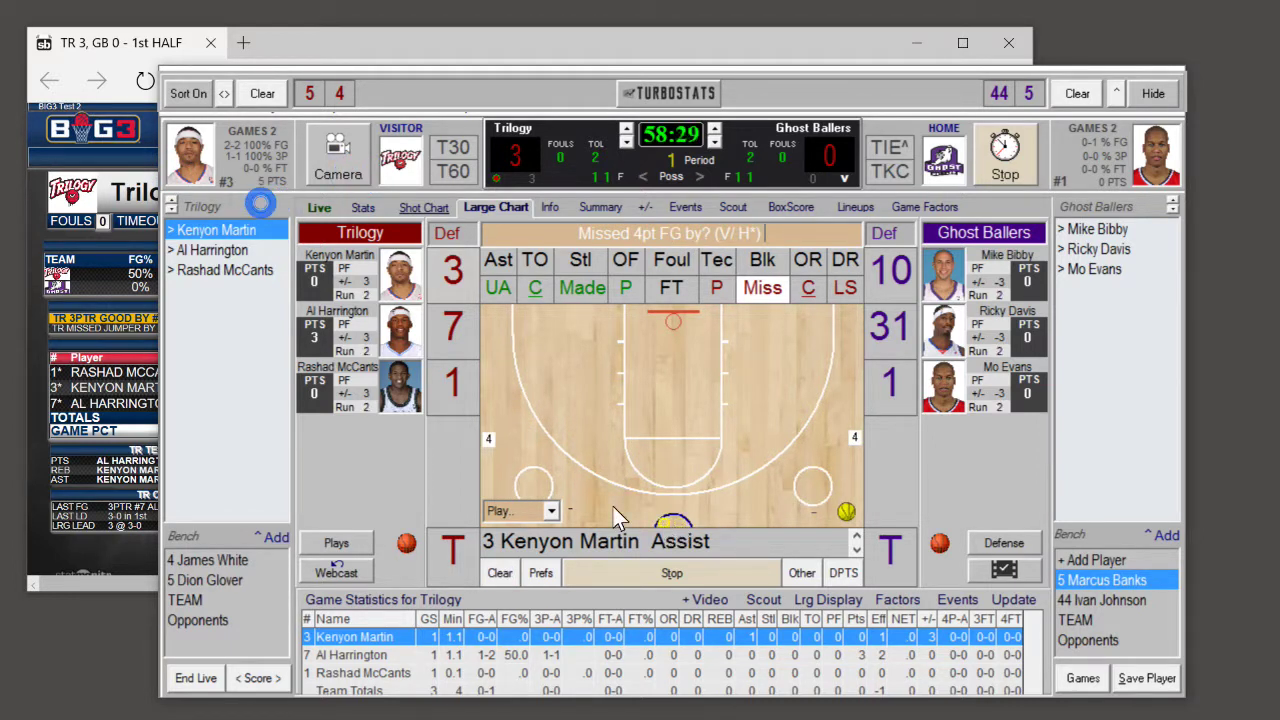
pyautogui.click(525, 463)
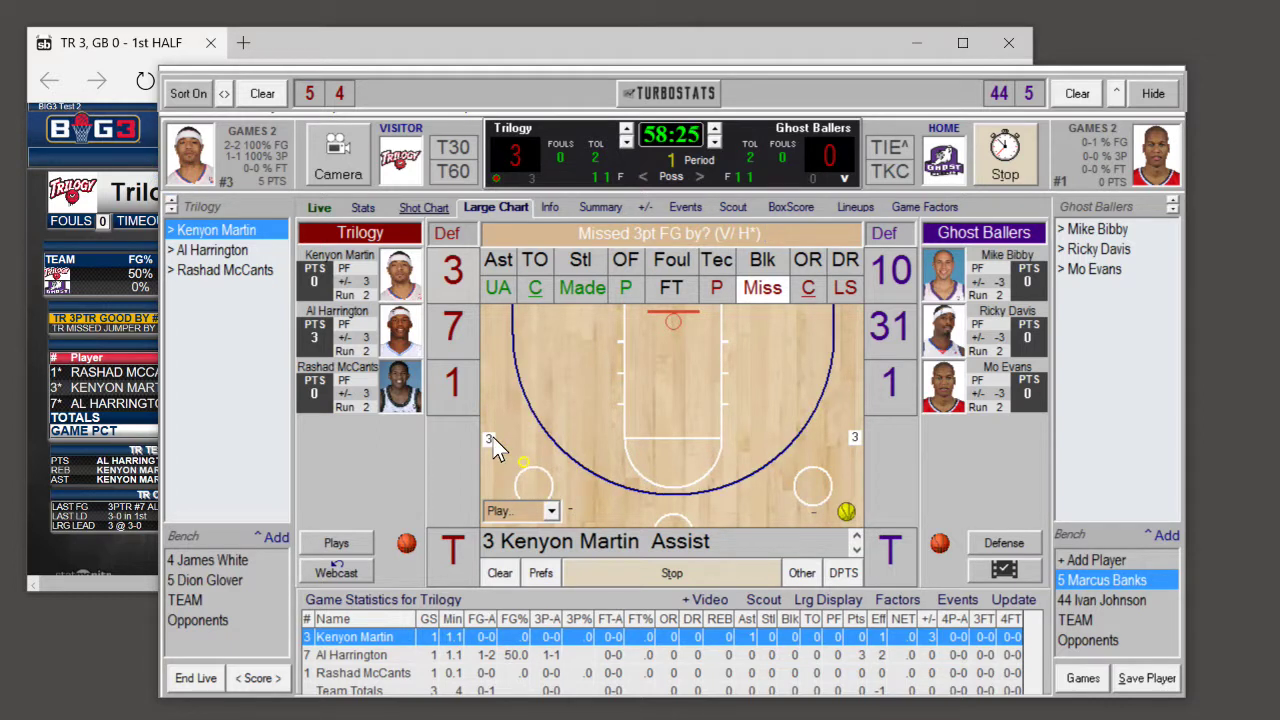
pyautogui.click(547, 478)
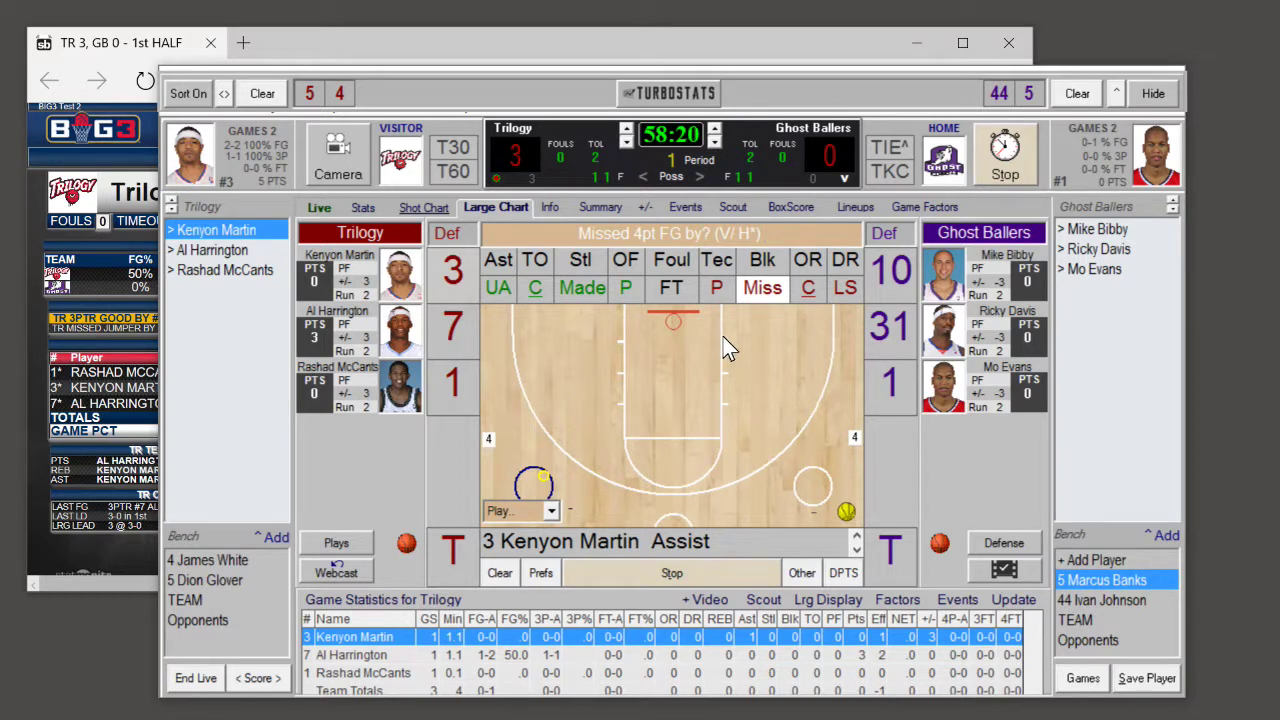
pyautogui.click(536, 286)
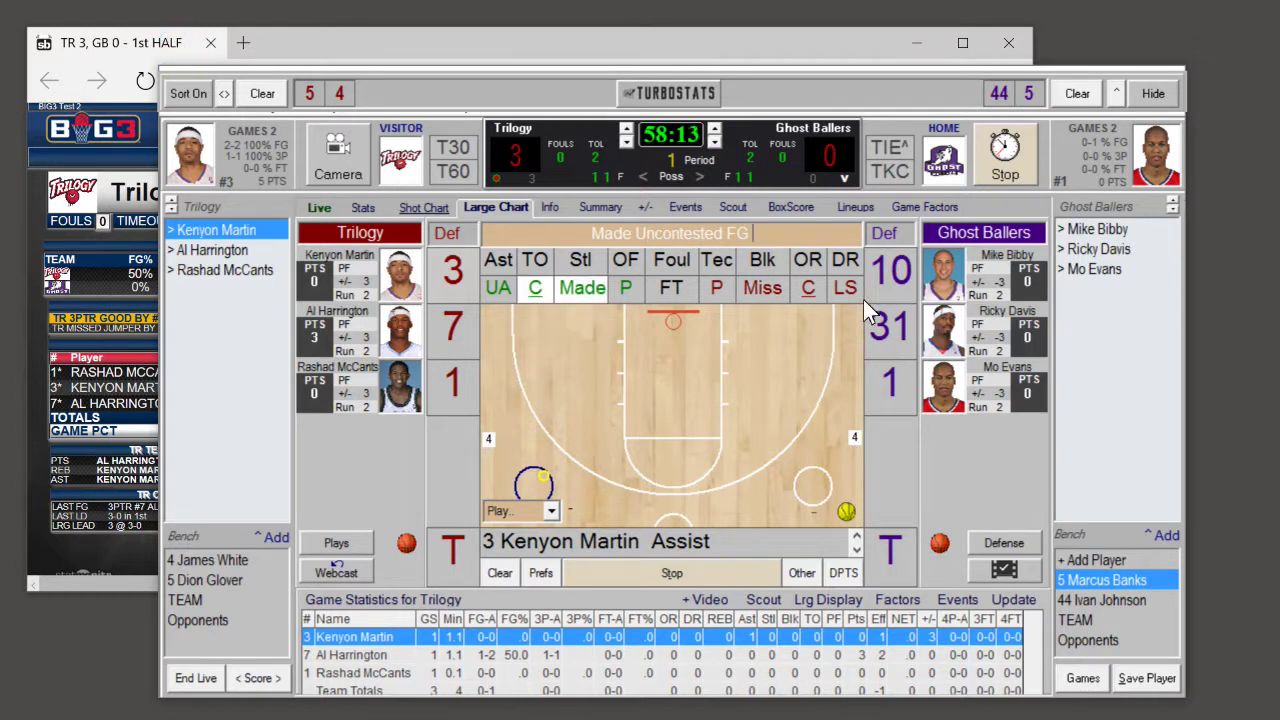
pyautogui.click(891, 272)
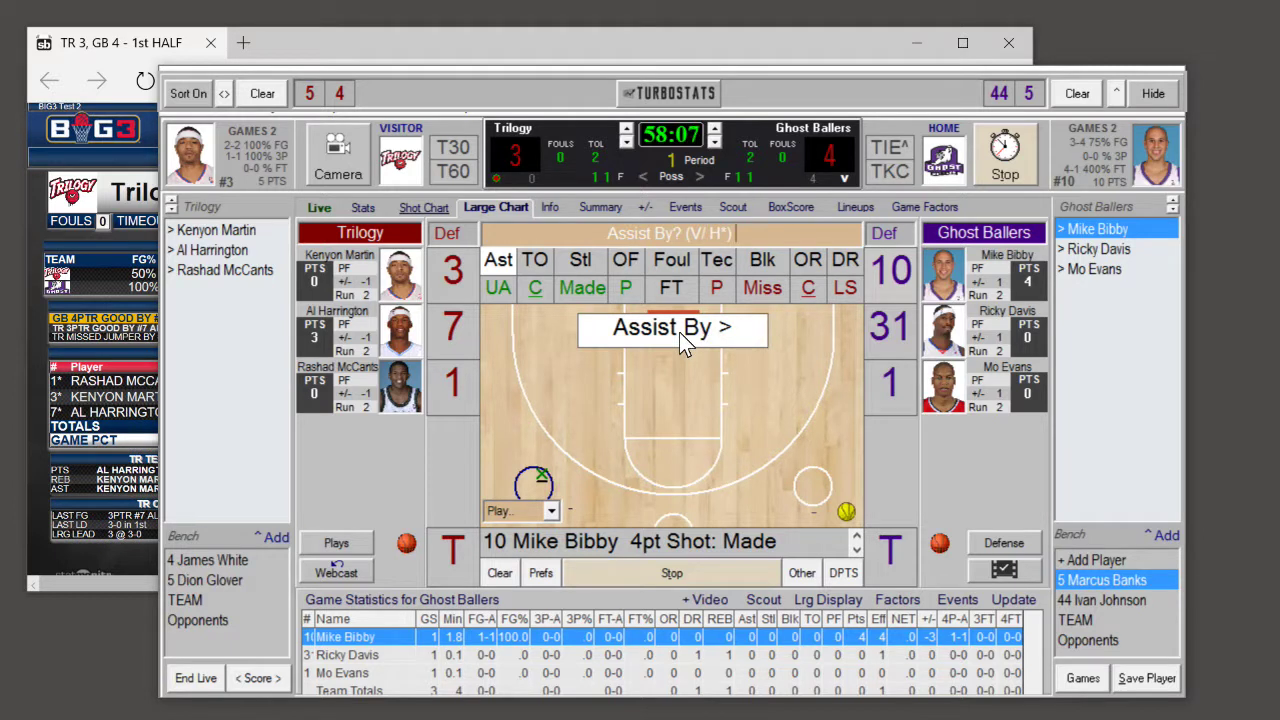
pyautogui.click(263, 90)
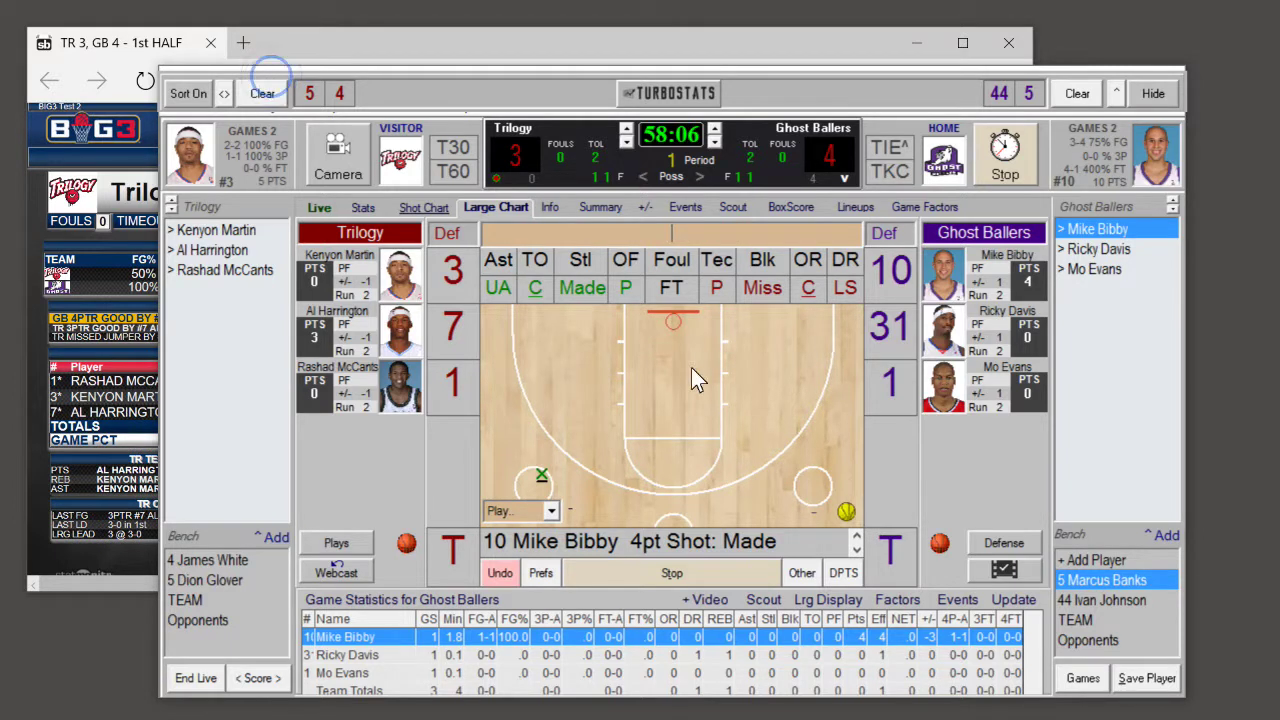
# Step: Display the play-by-play event list and record an unassisted made three-point shot by Kenyon Martin from the left side beyond the arc
pyautogui.click(457, 258)
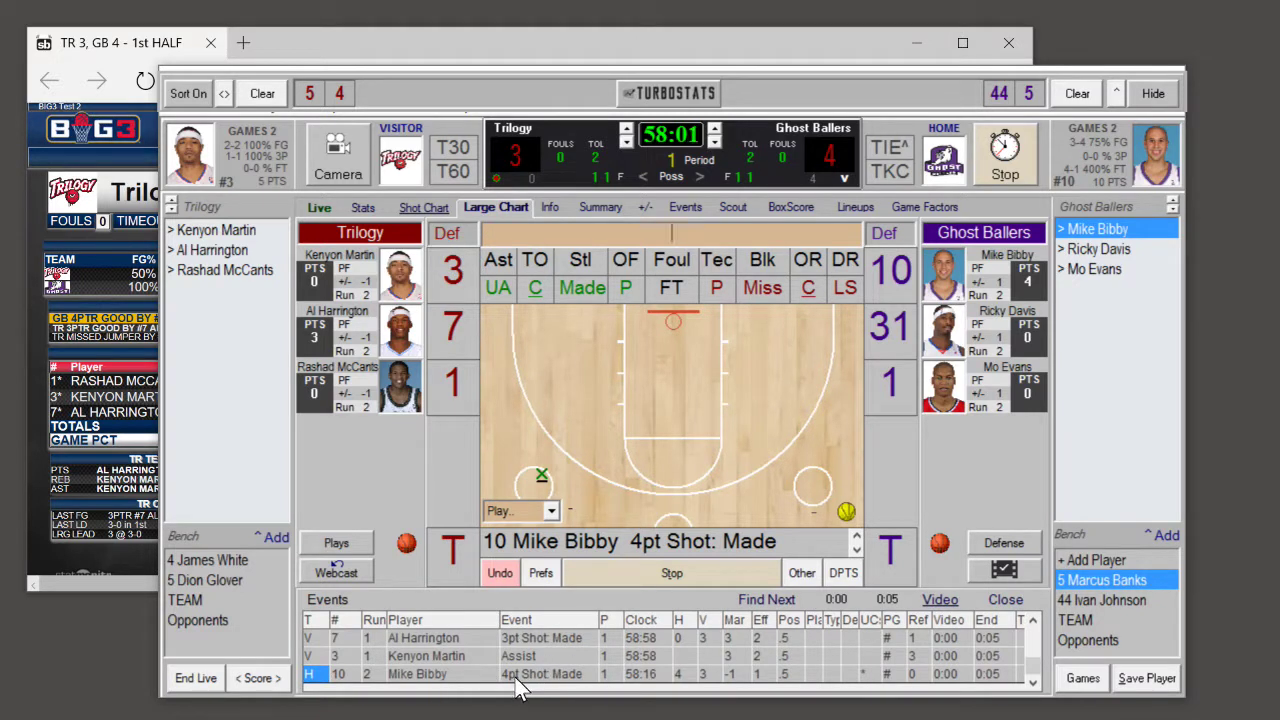
pyautogui.click(506, 307)
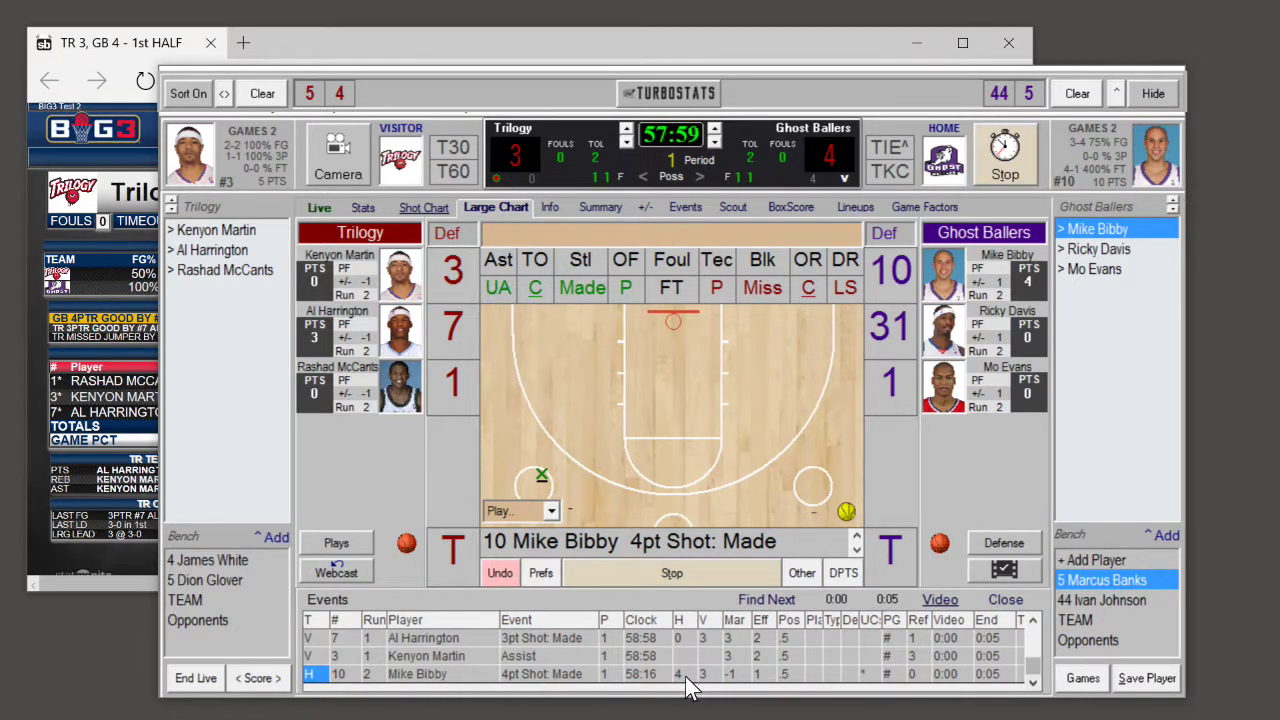
pyautogui.click(507, 268)
pyautogui.click(507, 268)
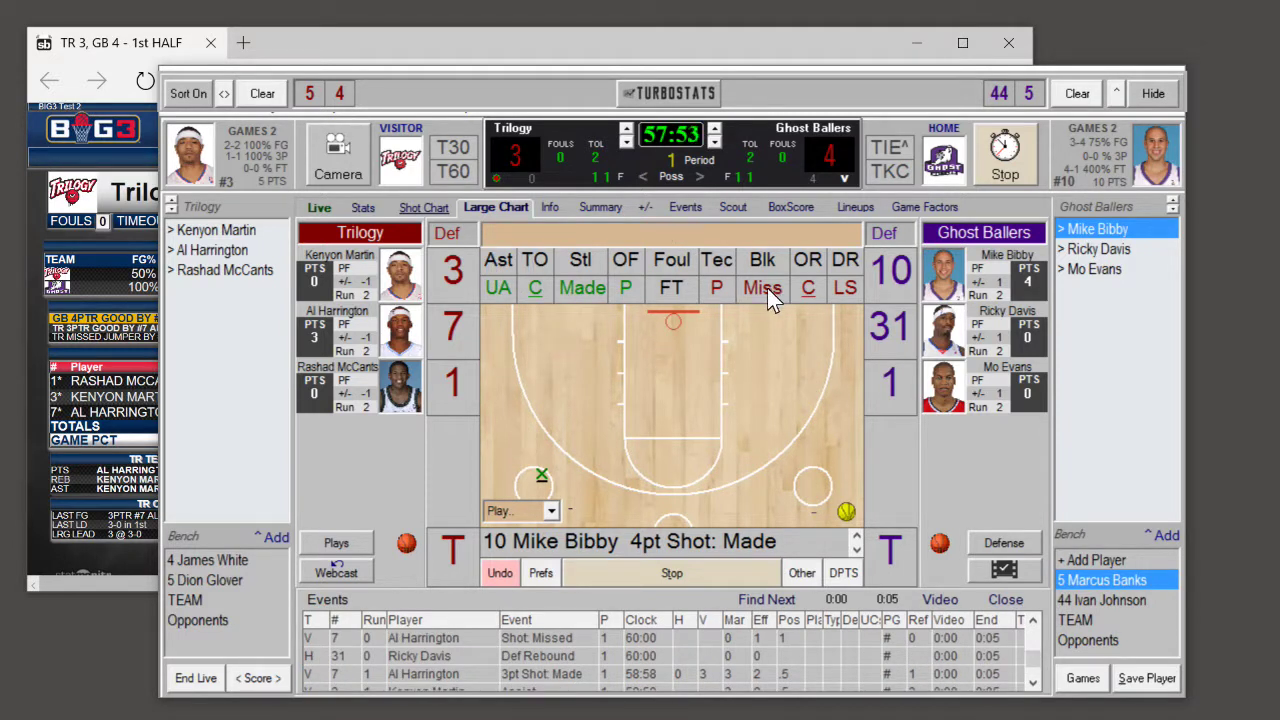
pyautogui.click(578, 292)
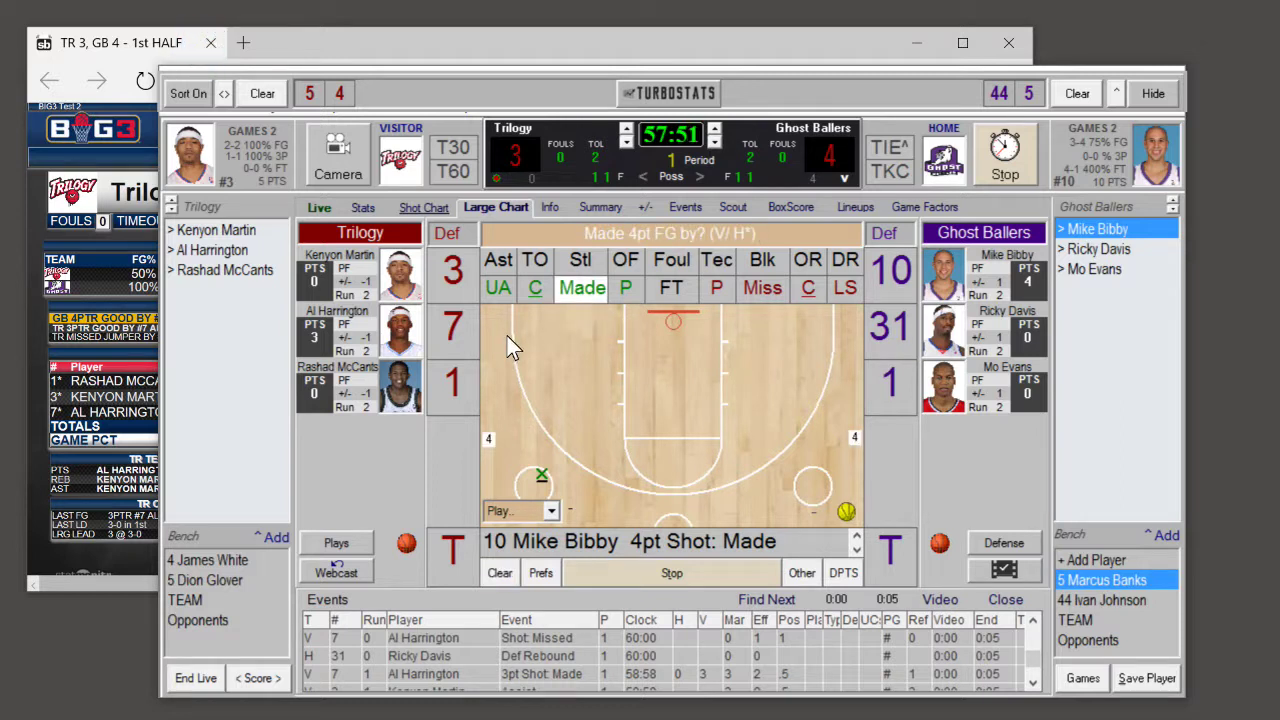
pyautogui.click(453, 278)
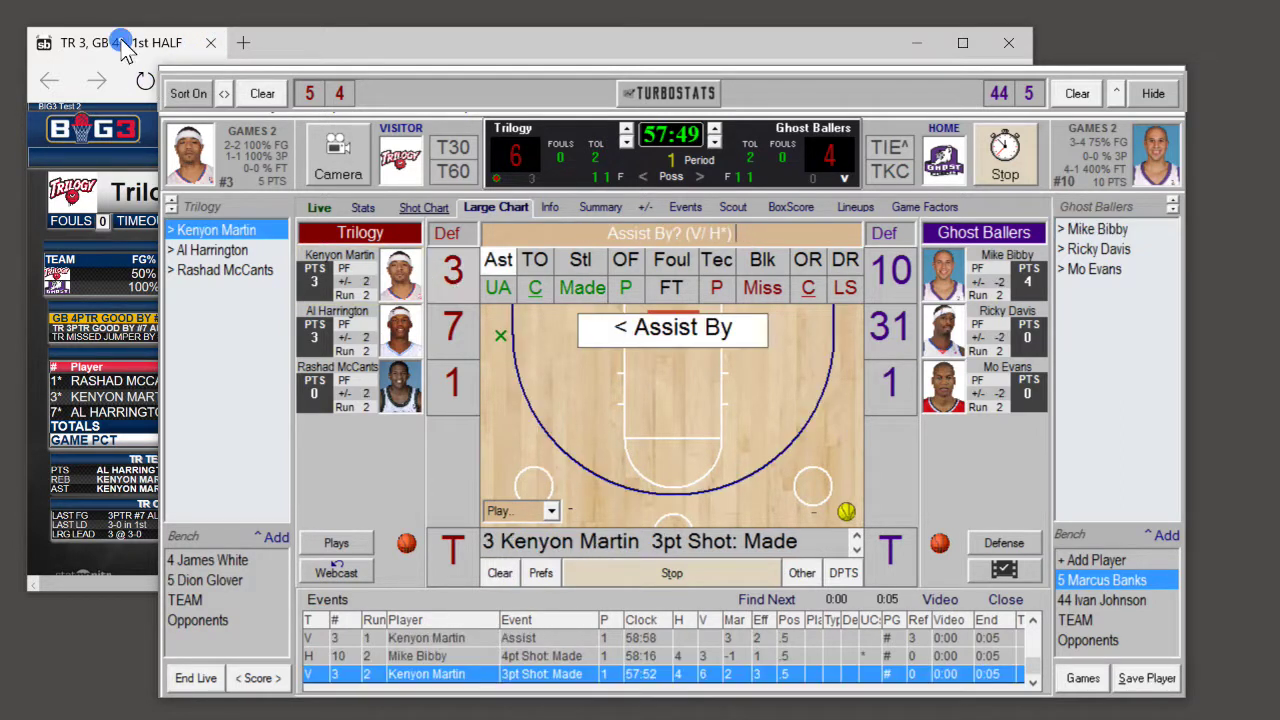
pyautogui.click(684, 330)
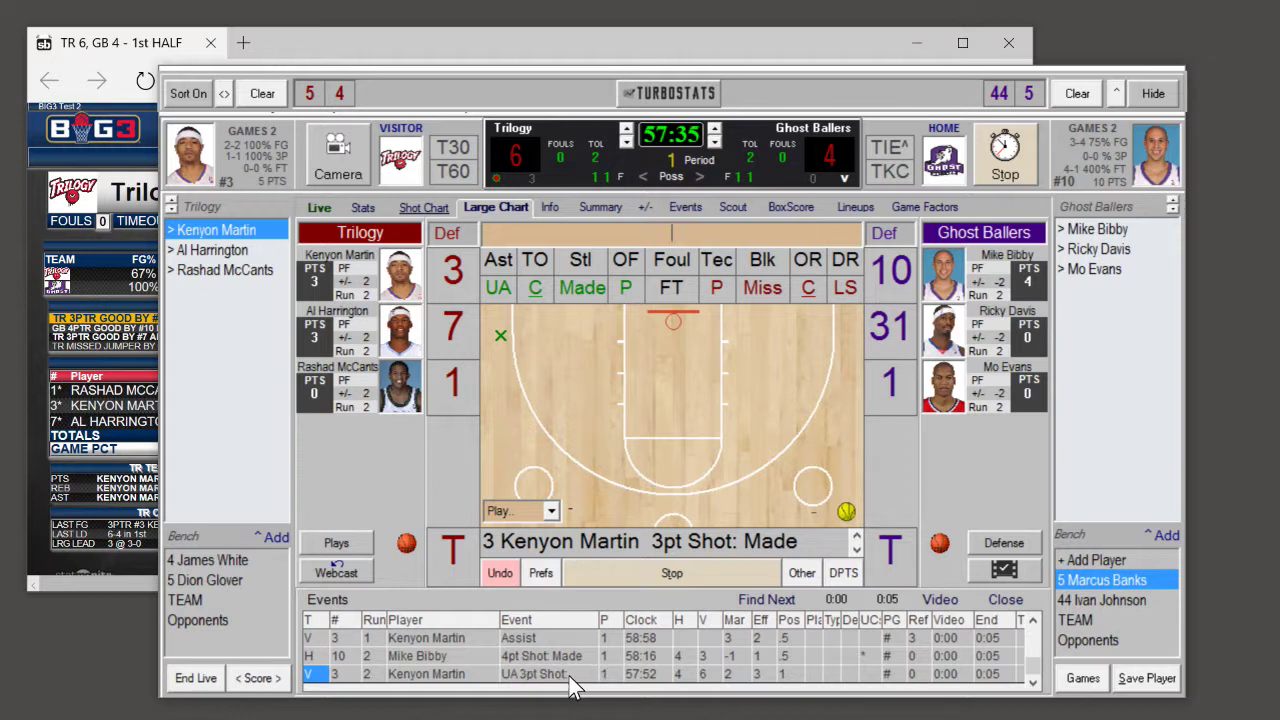
# Step: Display the game factors and record a made two-point shot in the paint by Al Harrington, assisted by Kenyon Martin
pyautogui.click(652, 366)
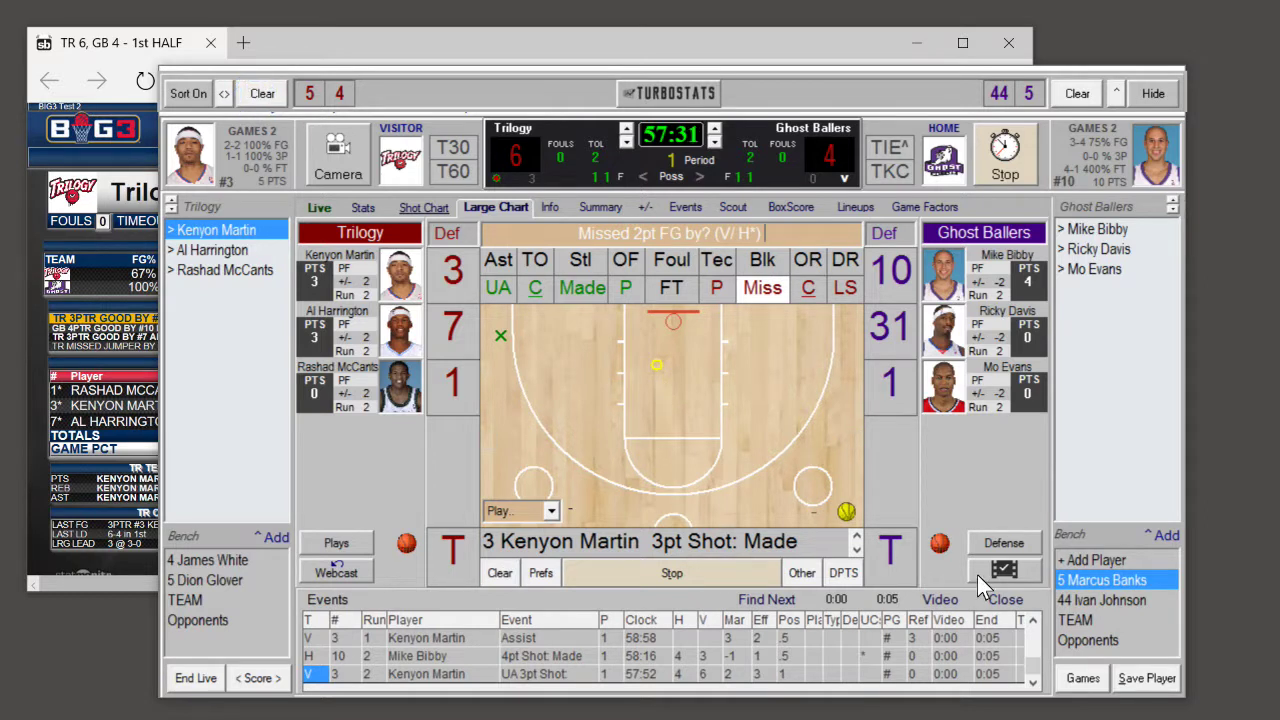
pyautogui.click(1004, 603)
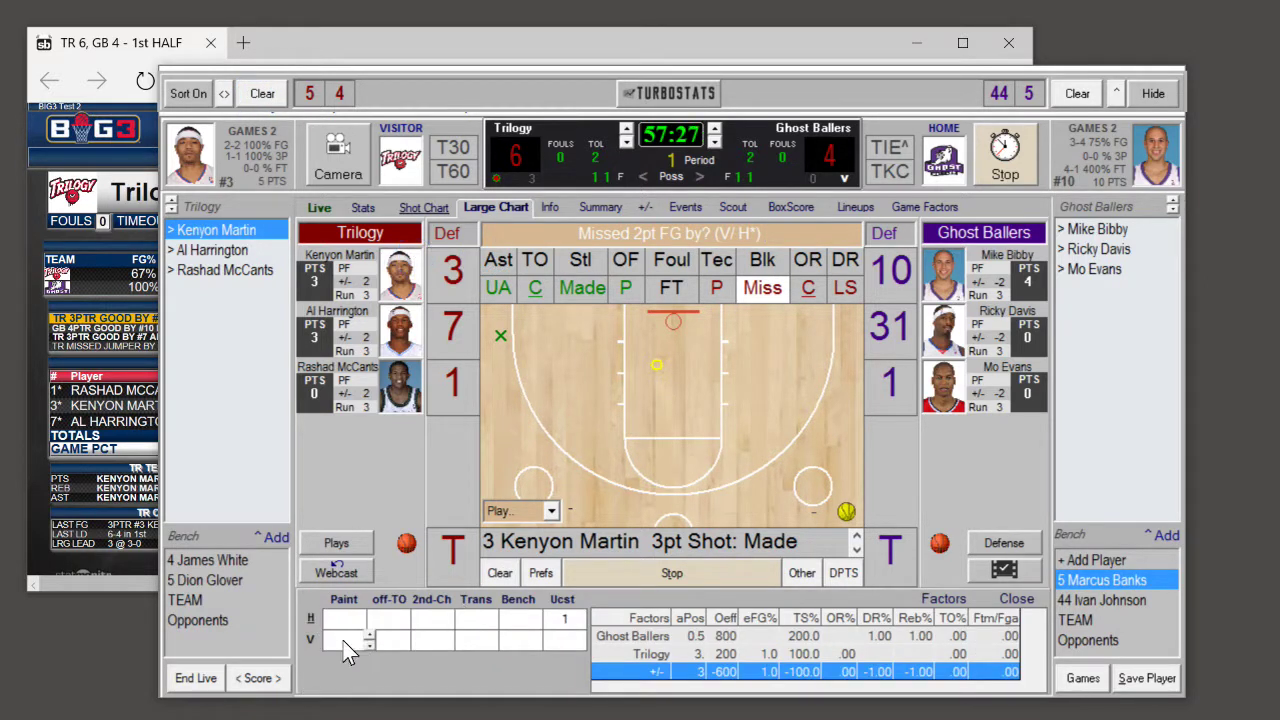
pyautogui.click(548, 616)
pyautogui.click(600, 298)
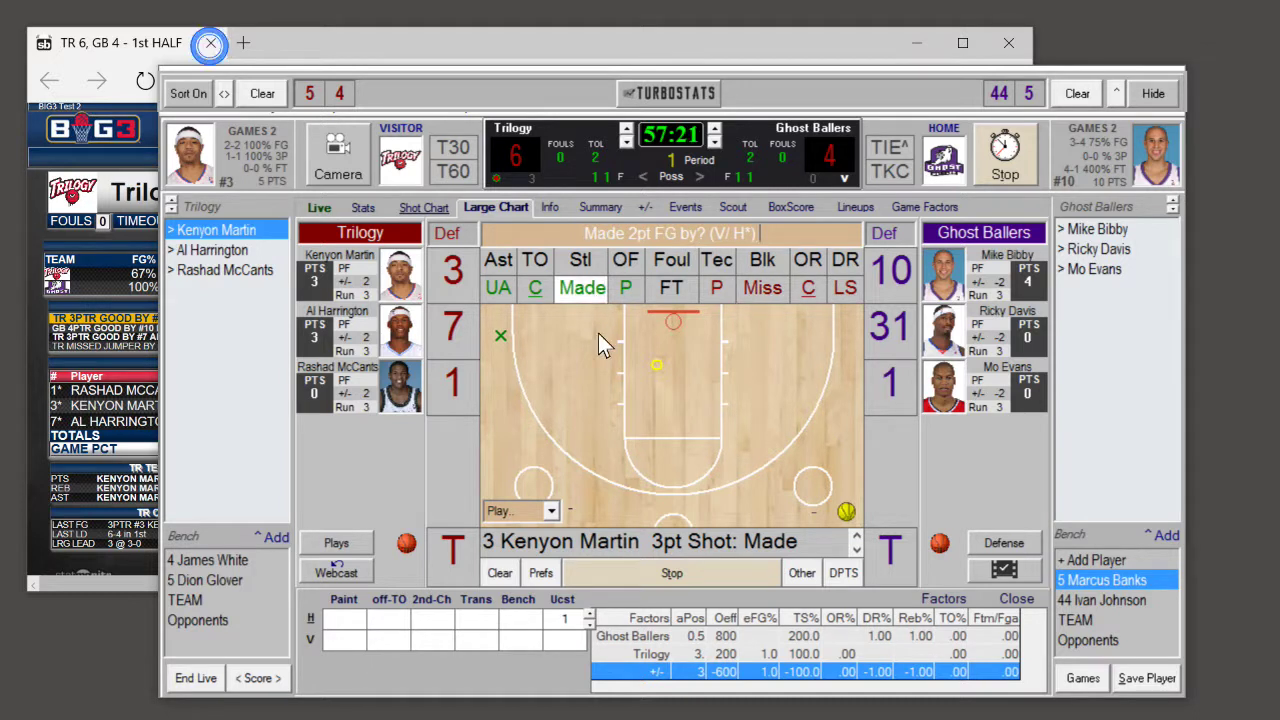
pyautogui.click(455, 338)
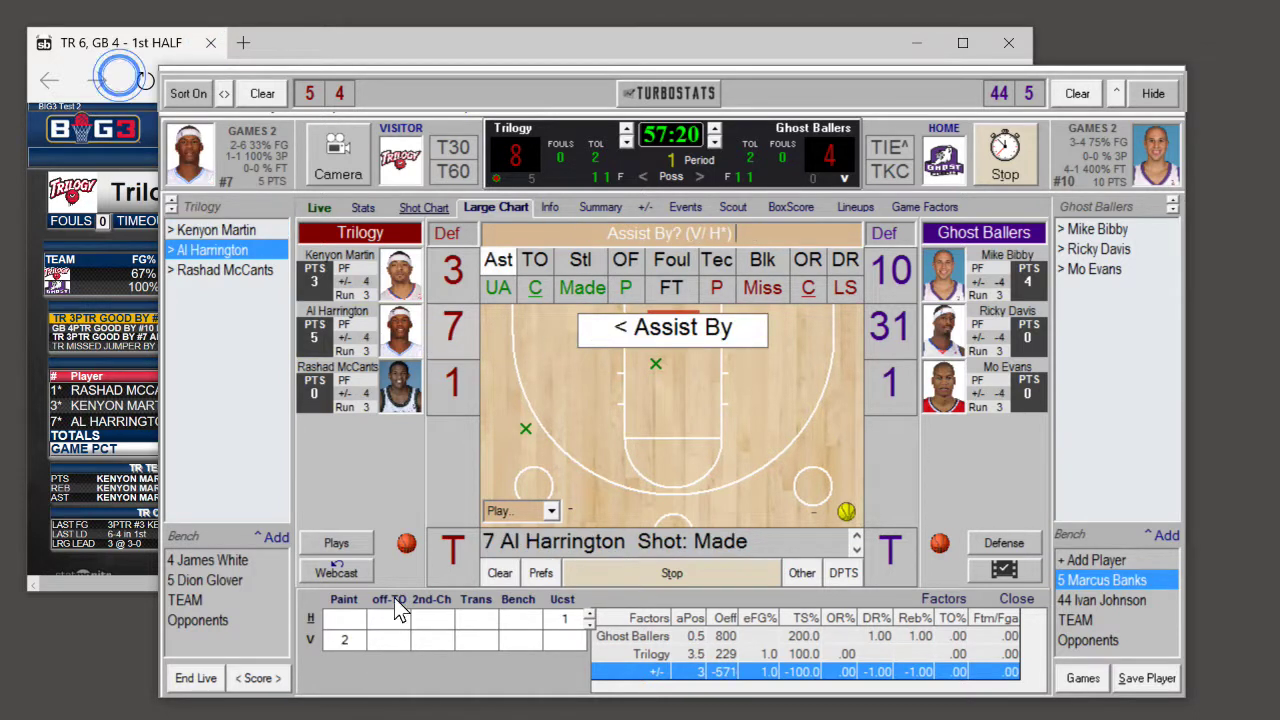
pyautogui.moveTo(347, 642)
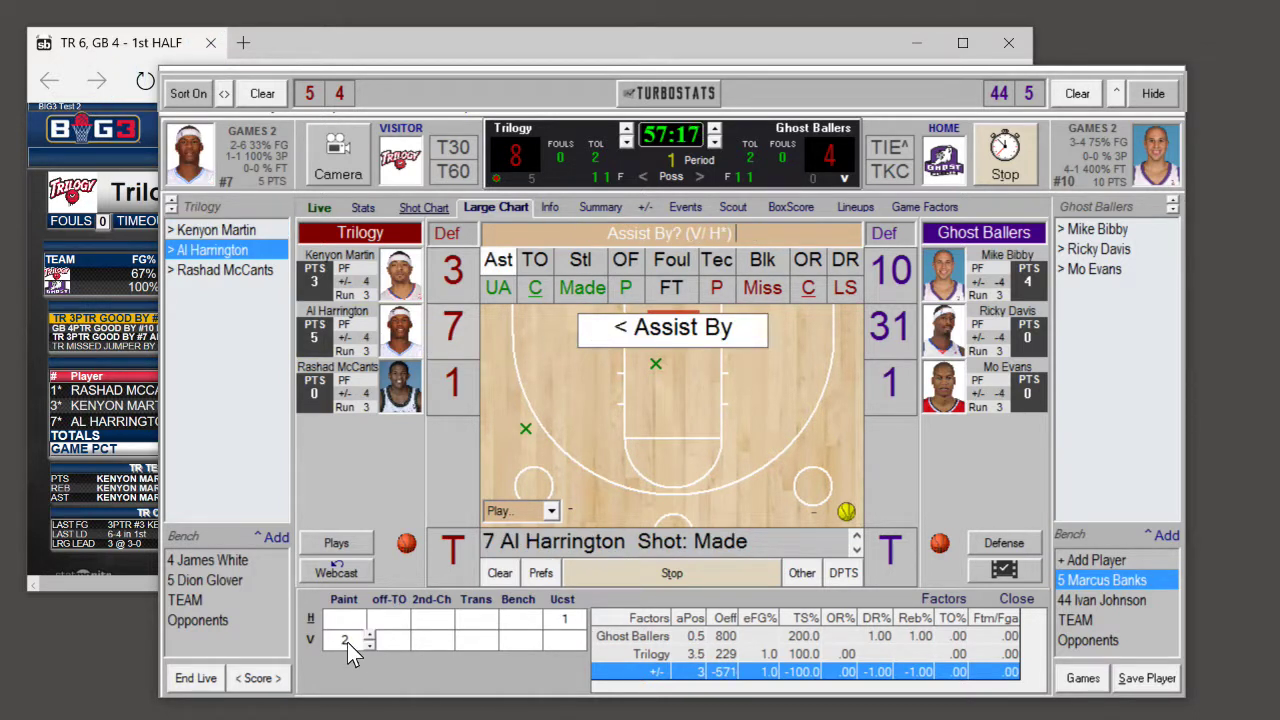
pyautogui.press('3')
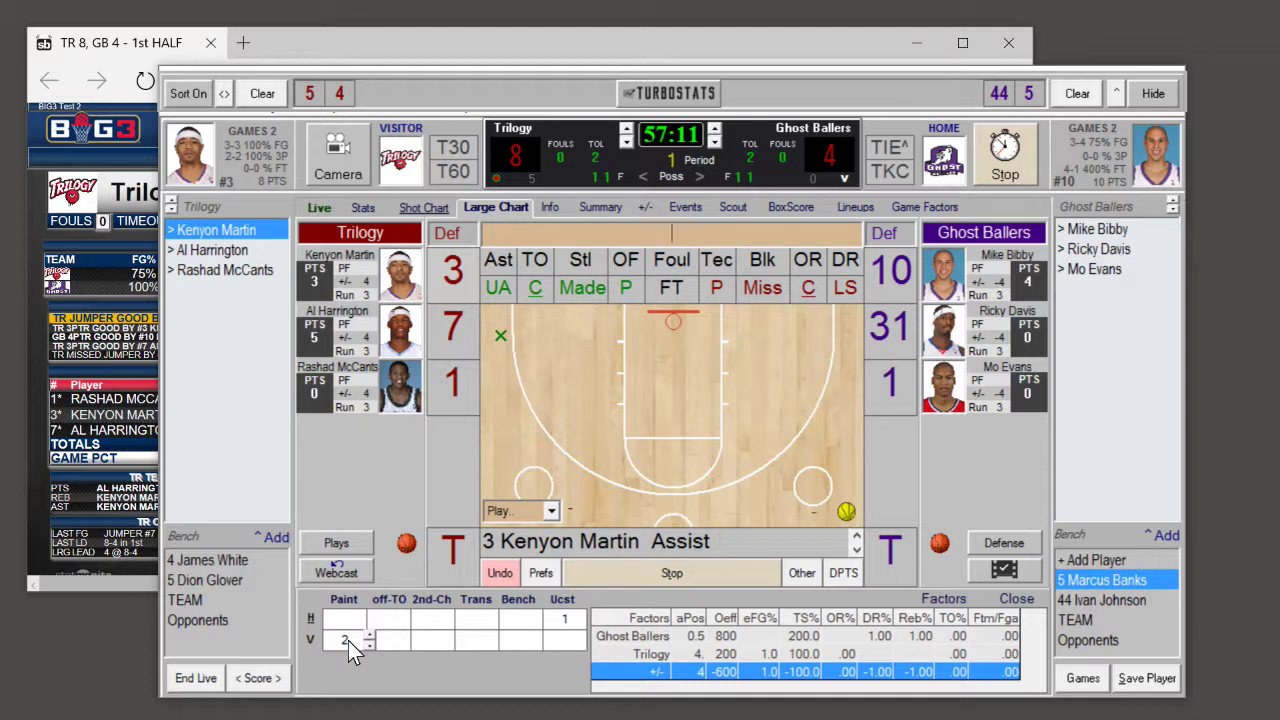
# Step: Stop and restart the game clock, and record a steal by Al Harrington with the stolen-ball turnover charged to Mike Bibby
pyautogui.click(672, 573)
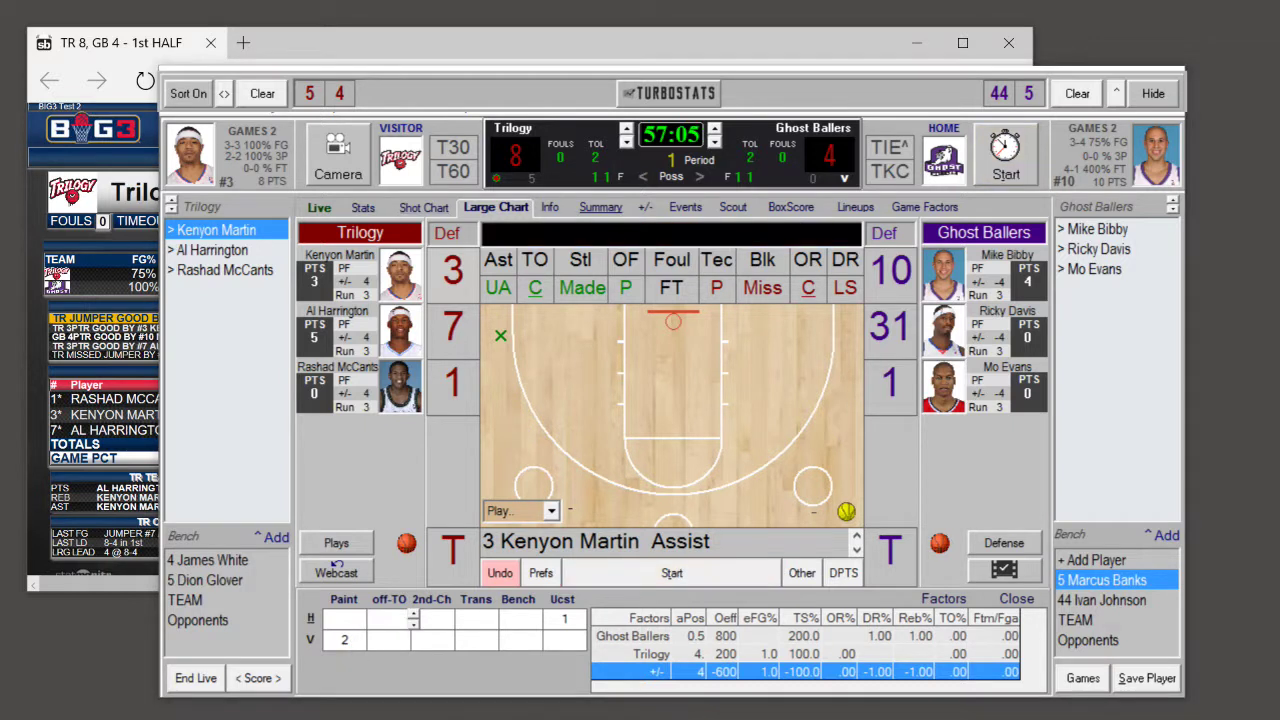
pyautogui.click(676, 580)
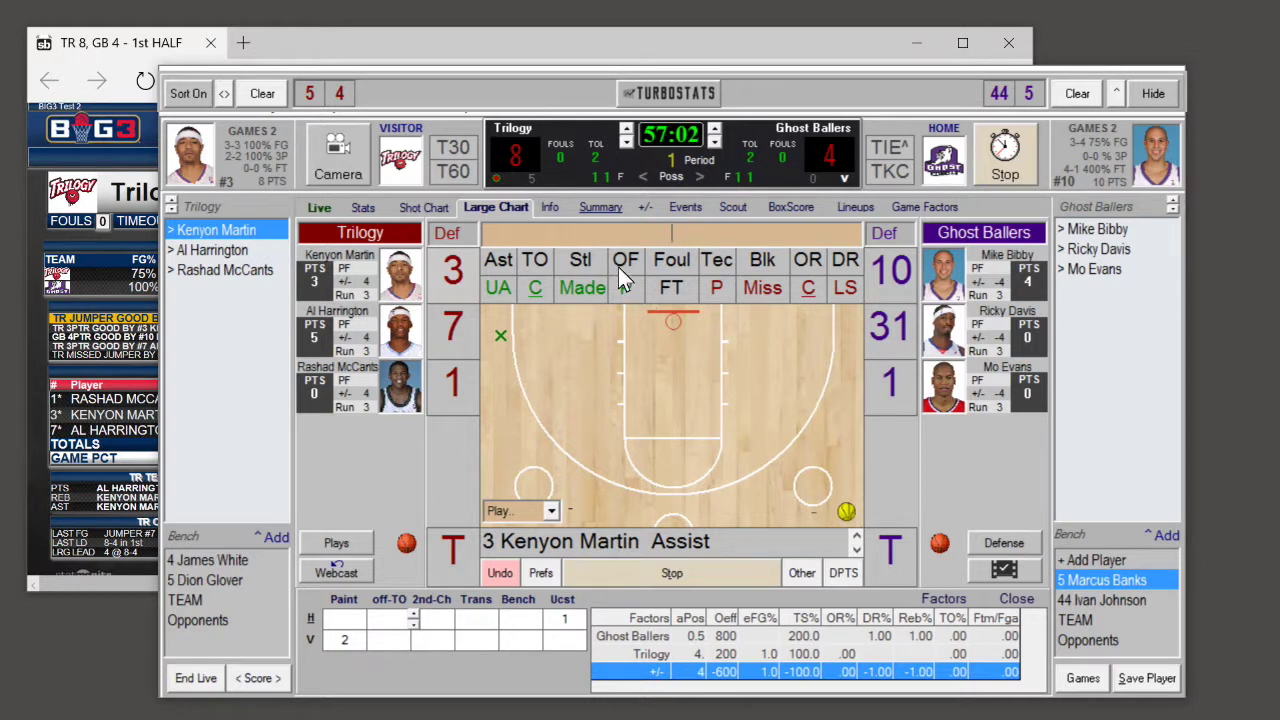
pyautogui.click(566, 260)
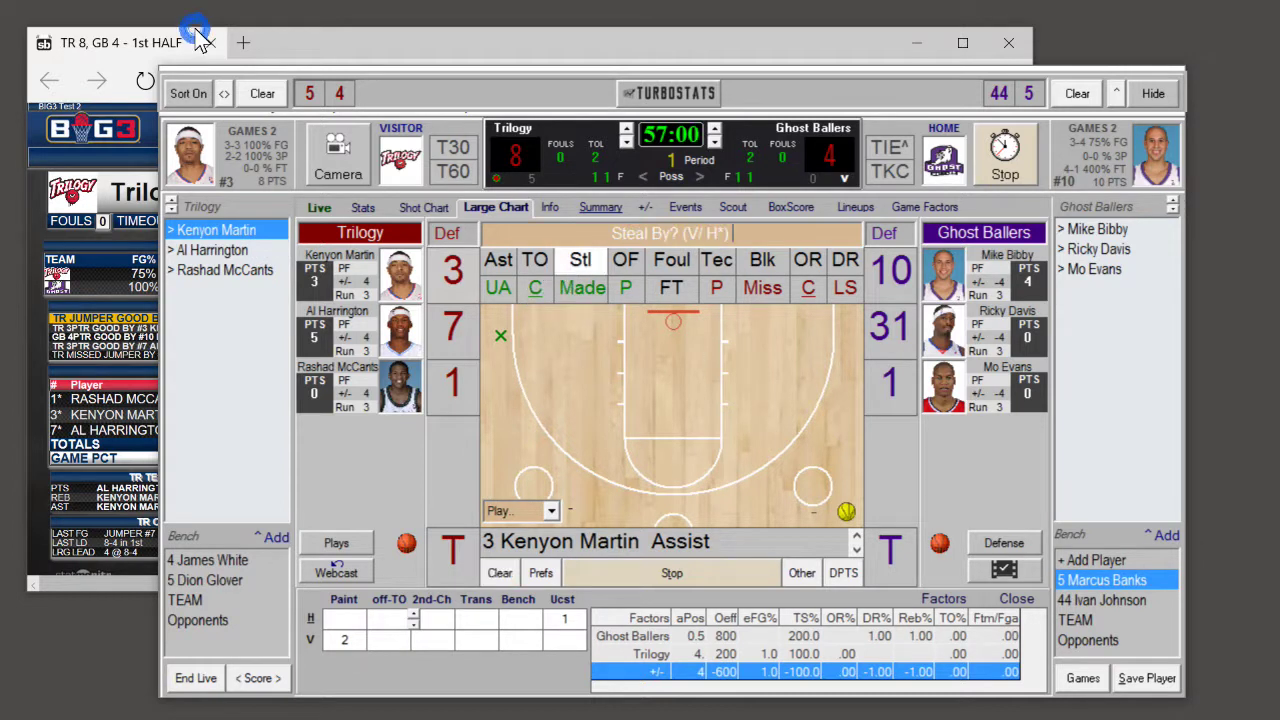
pyautogui.click(449, 325)
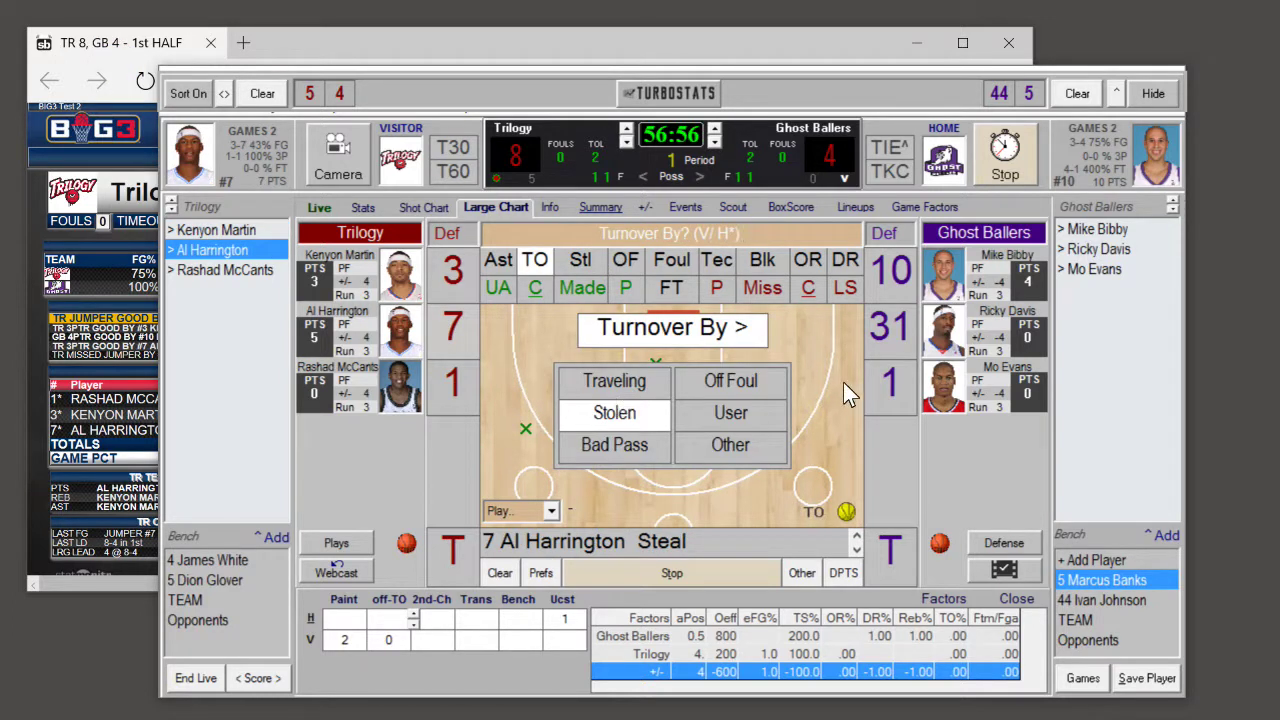
pyautogui.click(897, 275)
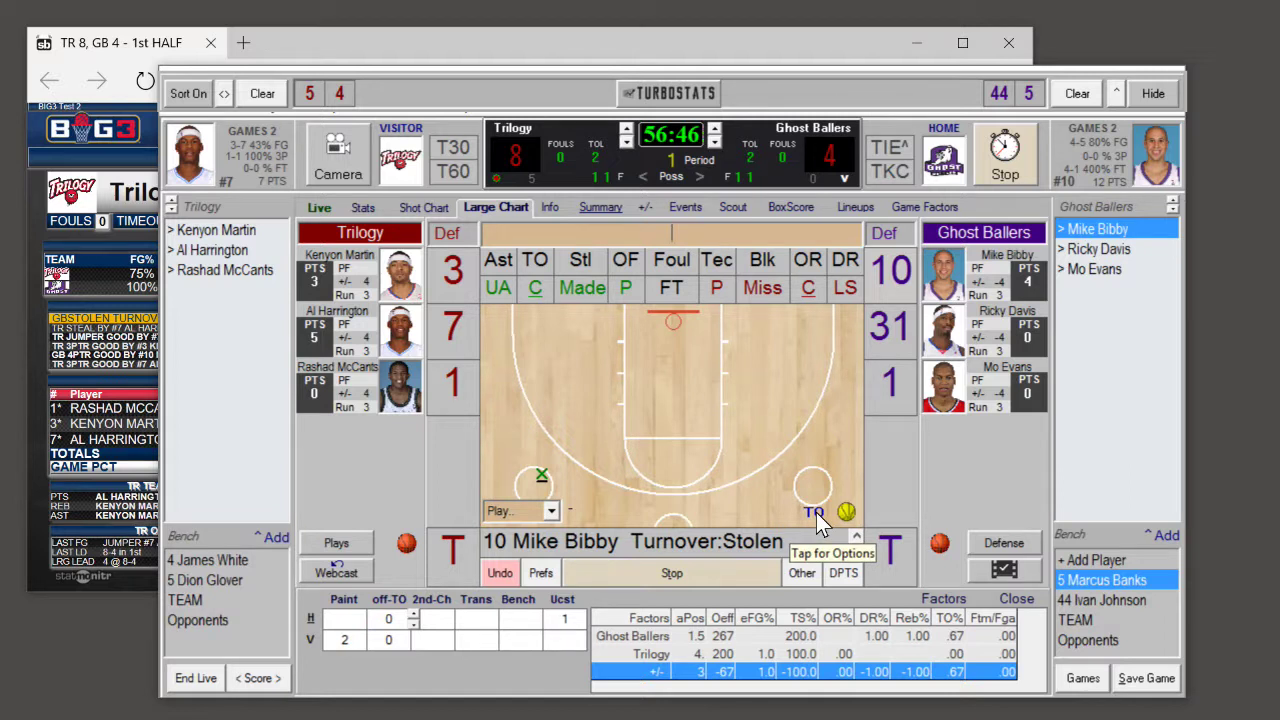
# Step: Record a made layup by Al Harrington close to the basket without an assist
pyautogui.click(582, 288)
pyautogui.click(455, 327)
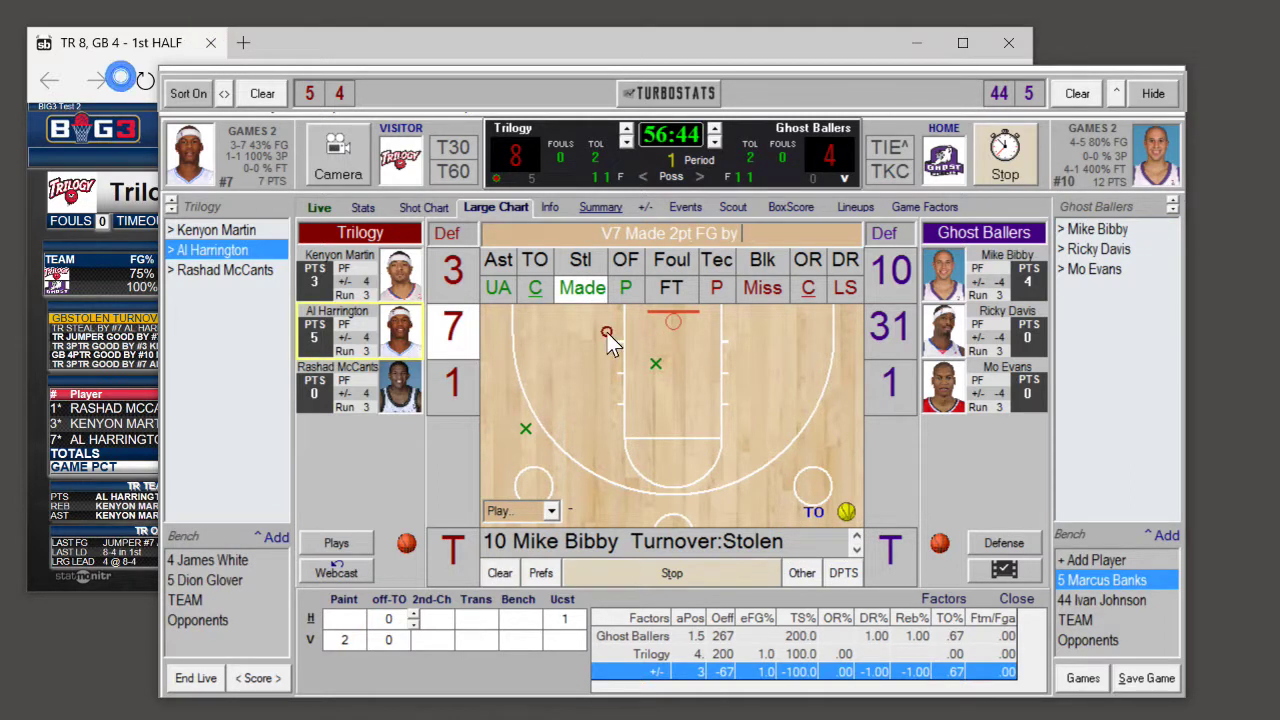
pyautogui.click(656, 335)
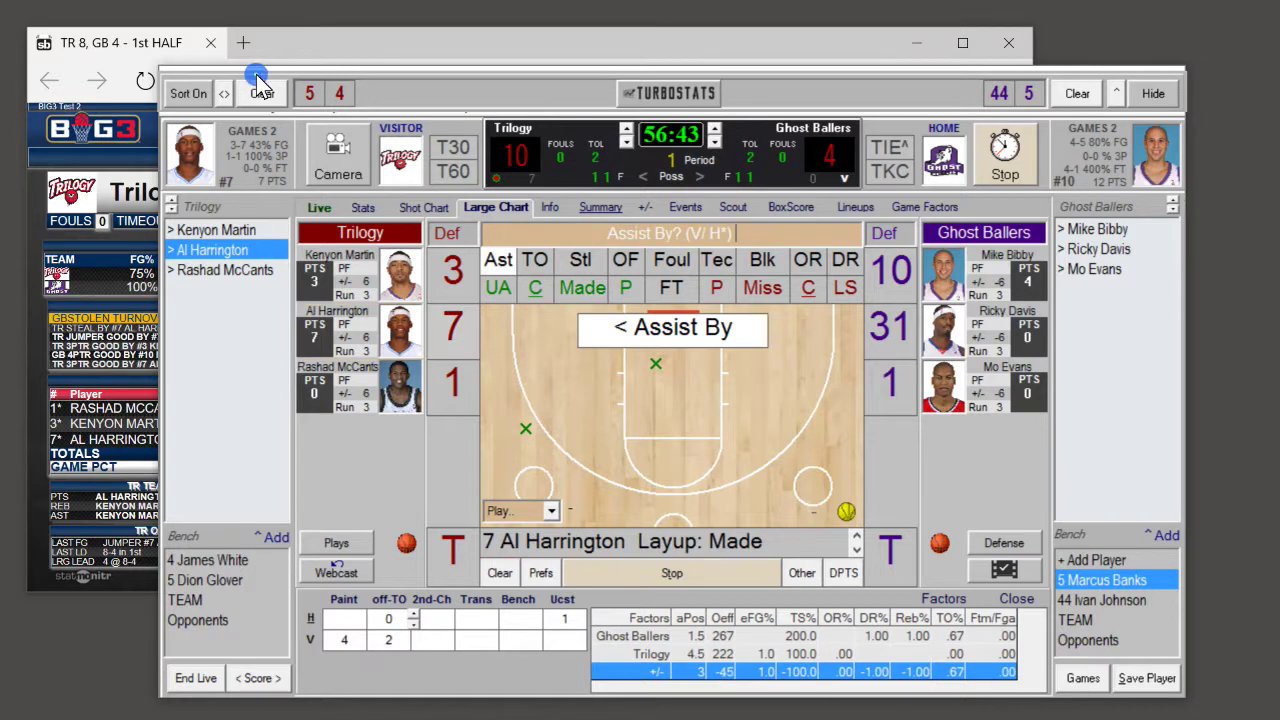
pyautogui.click(660, 335)
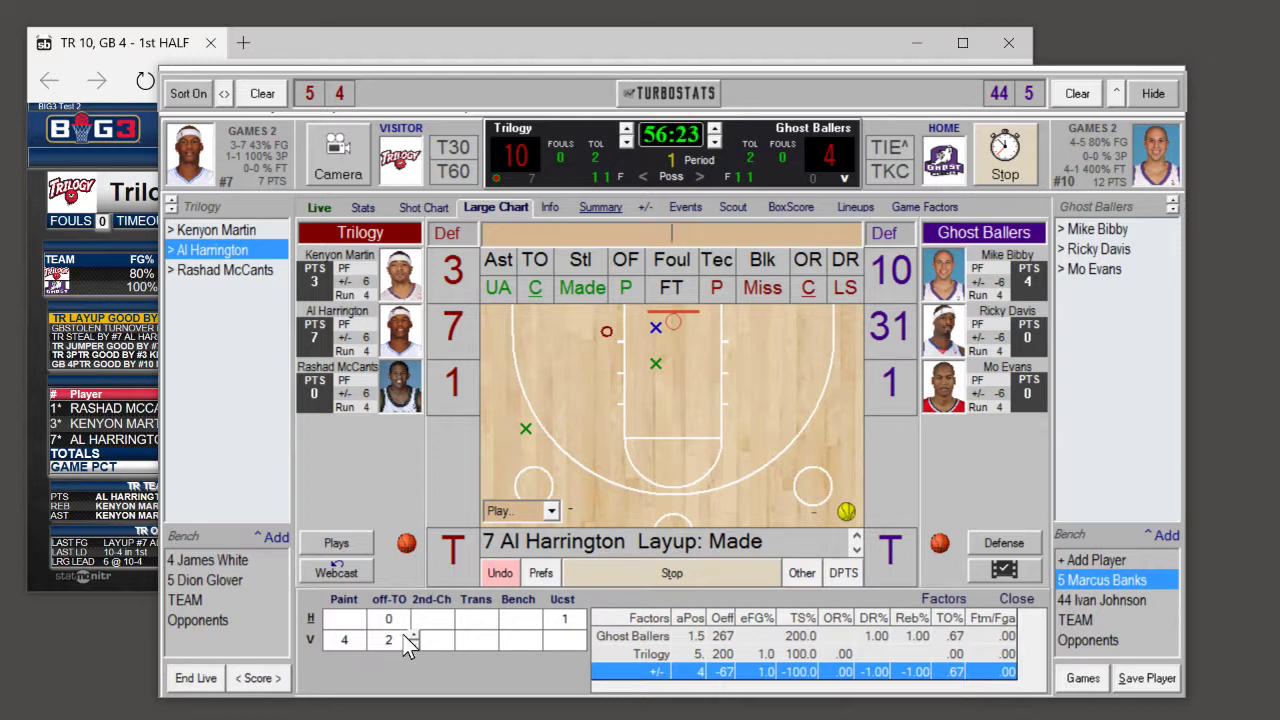
# Step: Record a missed three-point shot by Al Harrington from the left wing, with the defensive rebound by Ricky Davis
pyautogui.click(428, 622)
pyautogui.write('m')
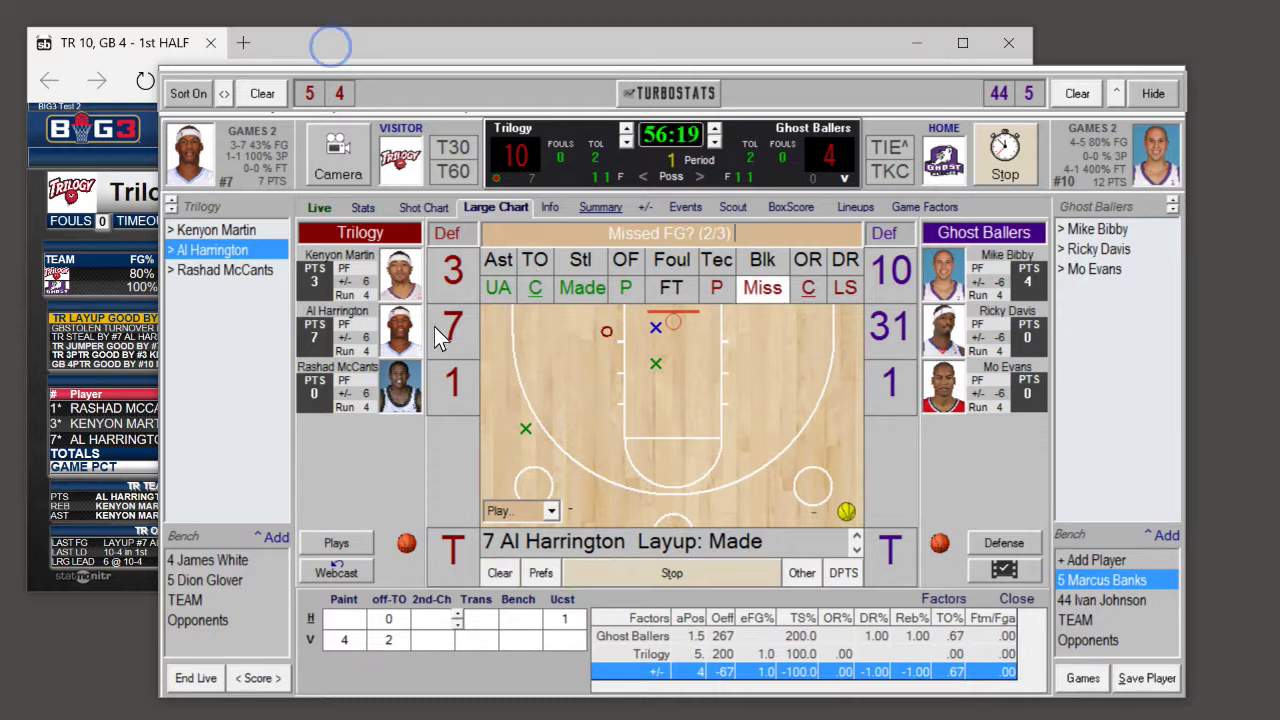
pyautogui.write('7')
pyautogui.click(510, 393)
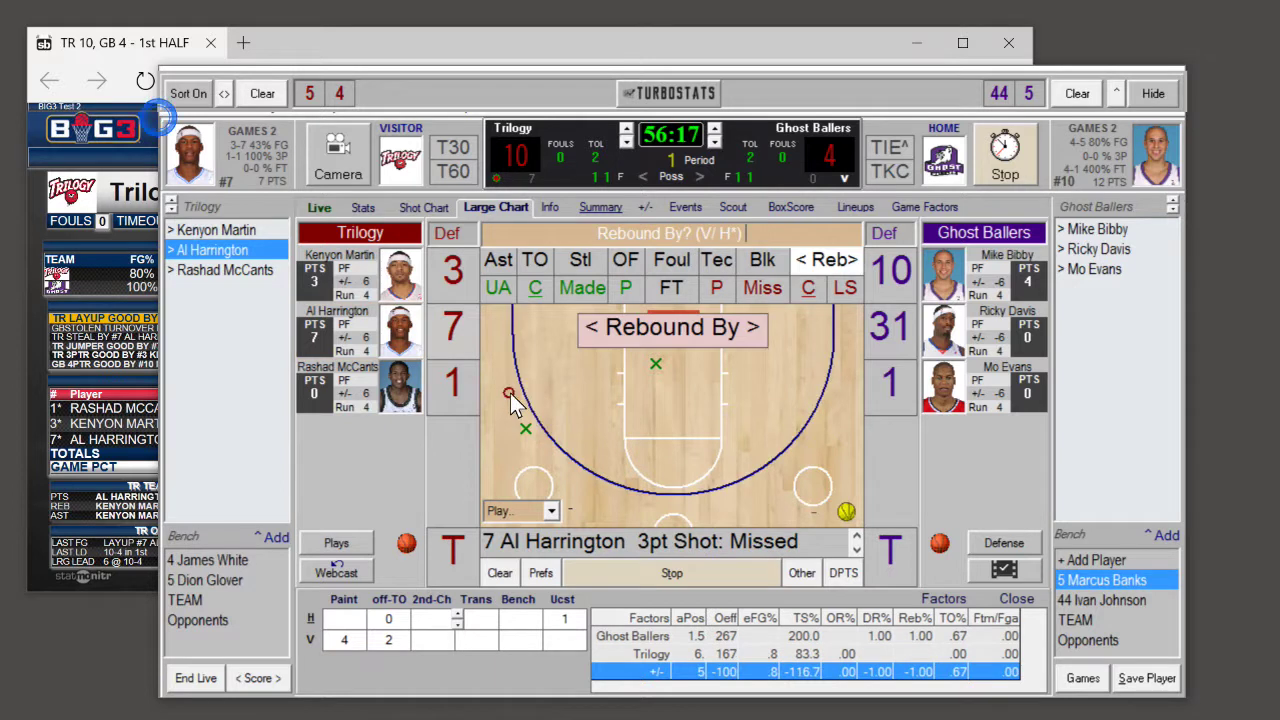
pyautogui.click(898, 338)
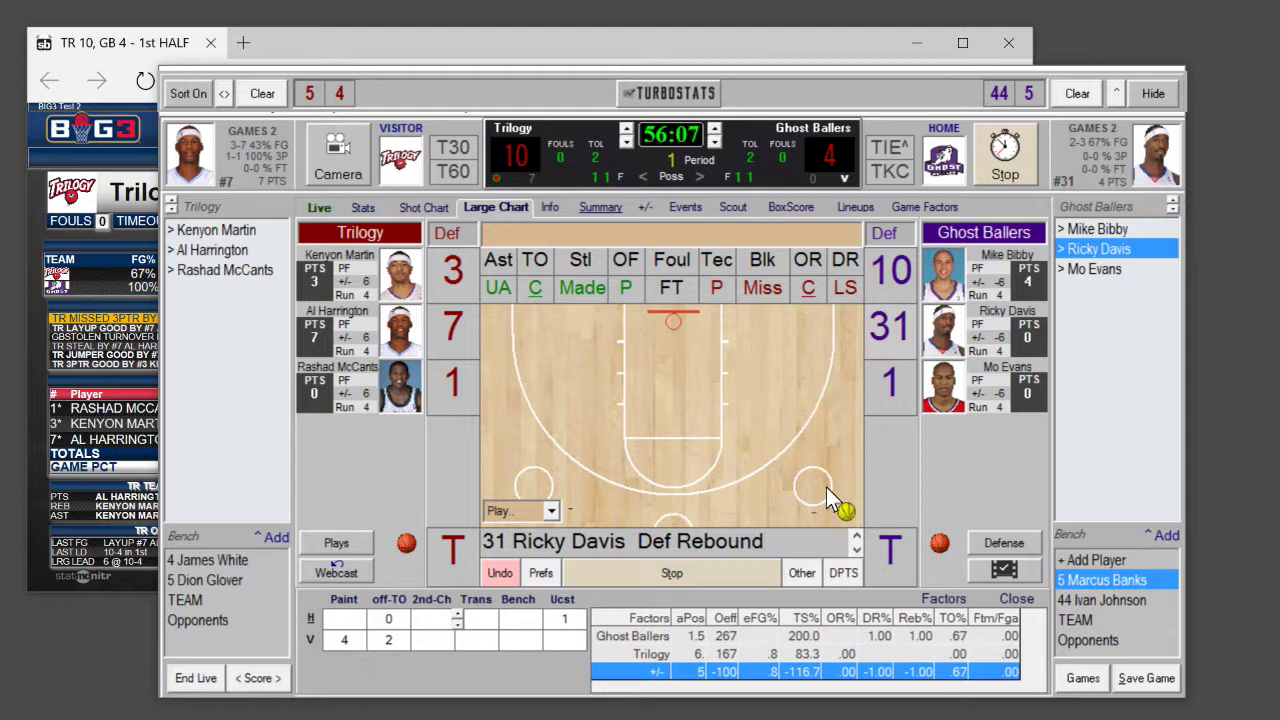
# Step: Record a made transition layup by Mike Bibby near the basket without an assist
pyautogui.click(586, 288)
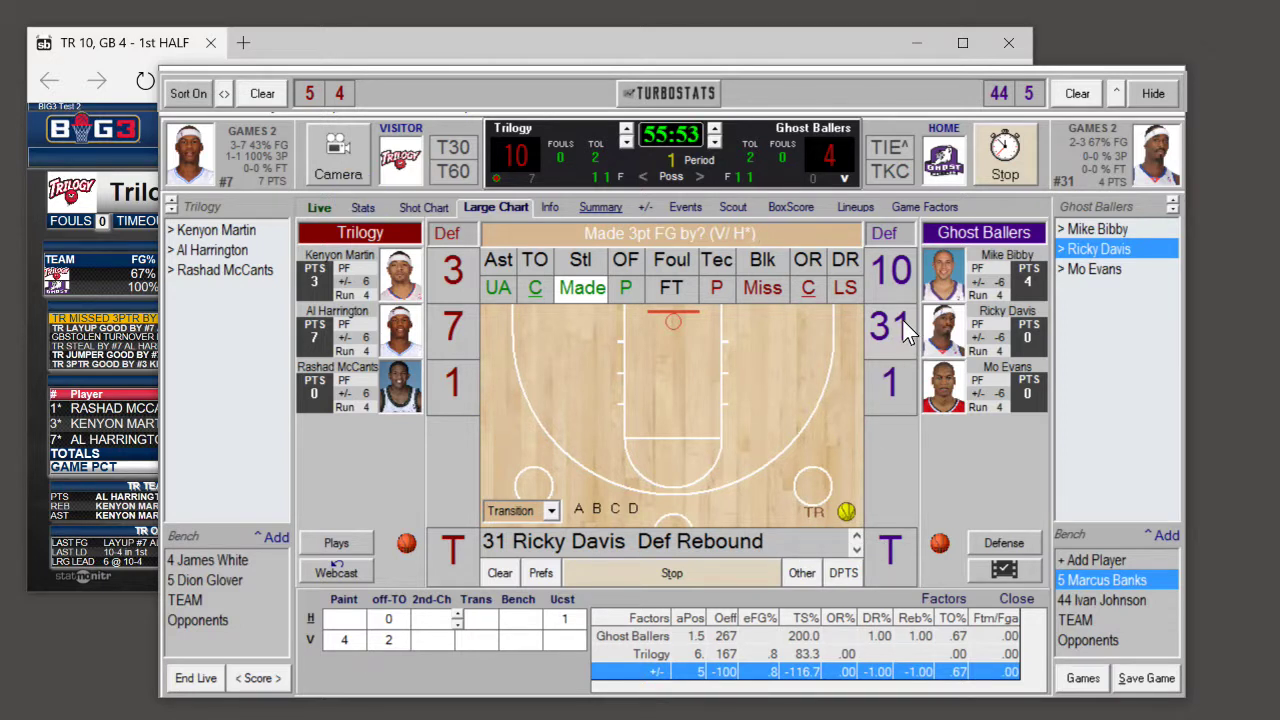
pyautogui.click(895, 284)
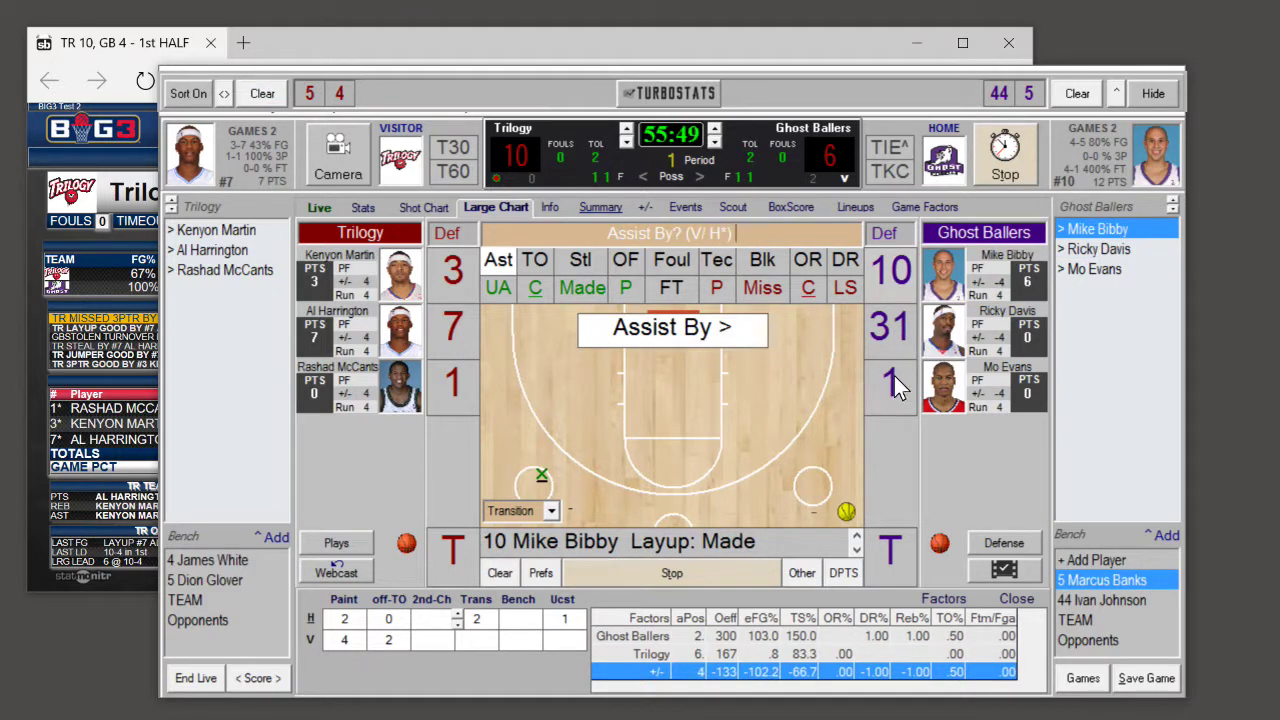
pyautogui.click(733, 335)
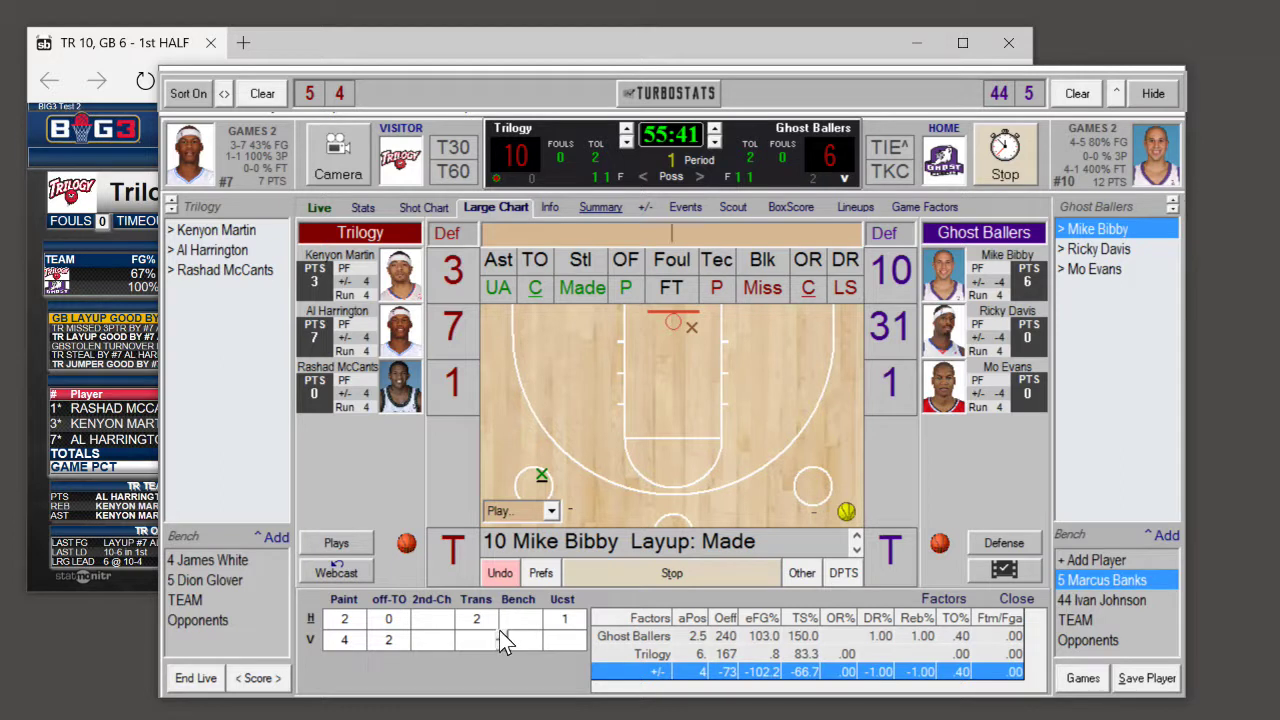
# Step: Record a missed four-point shot by Mo Evans blocked by Rashad McCants, with a Ghost Ballers team offensive rebound, and stop the clock
pyautogui.click(770, 266)
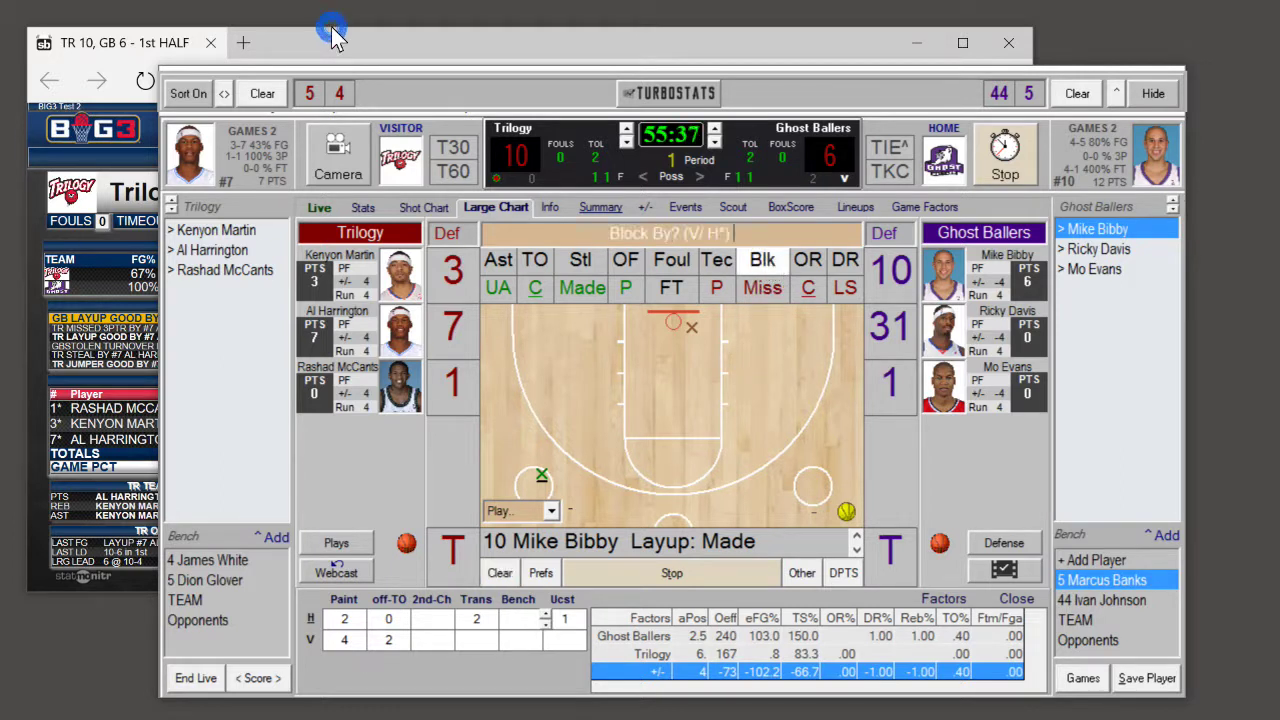
pyautogui.click(762, 288)
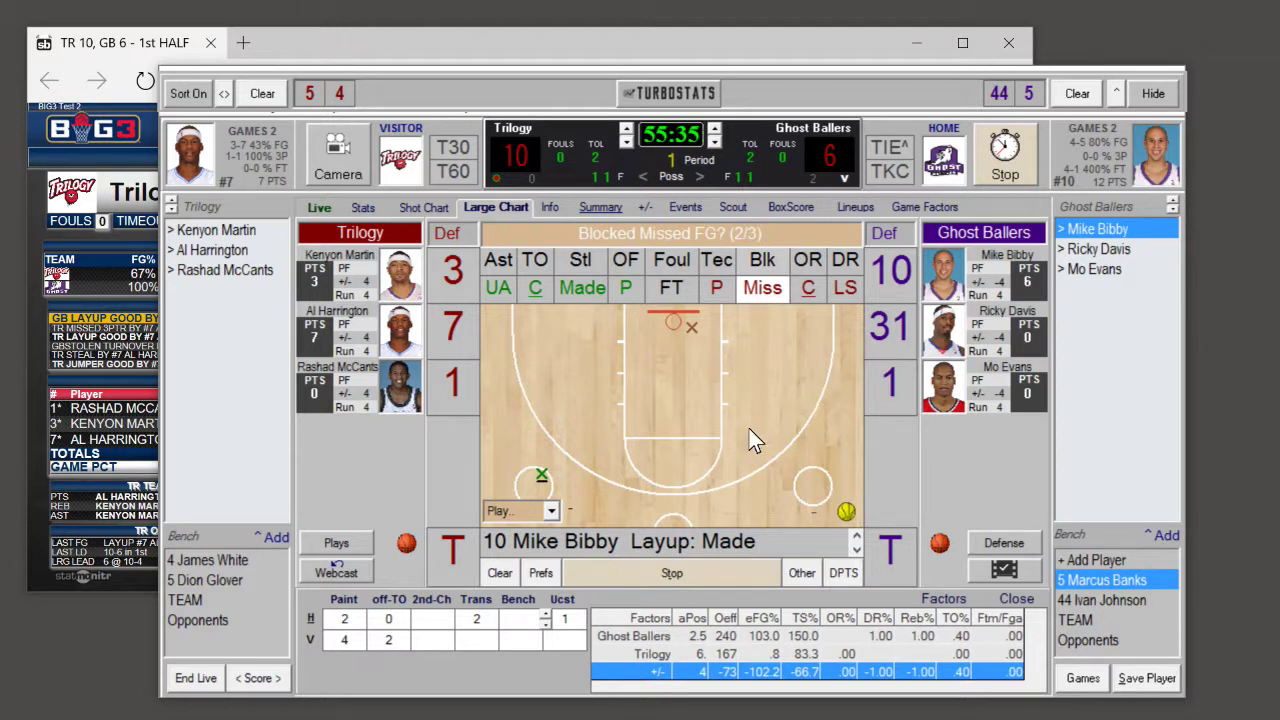
pyautogui.click(813, 486)
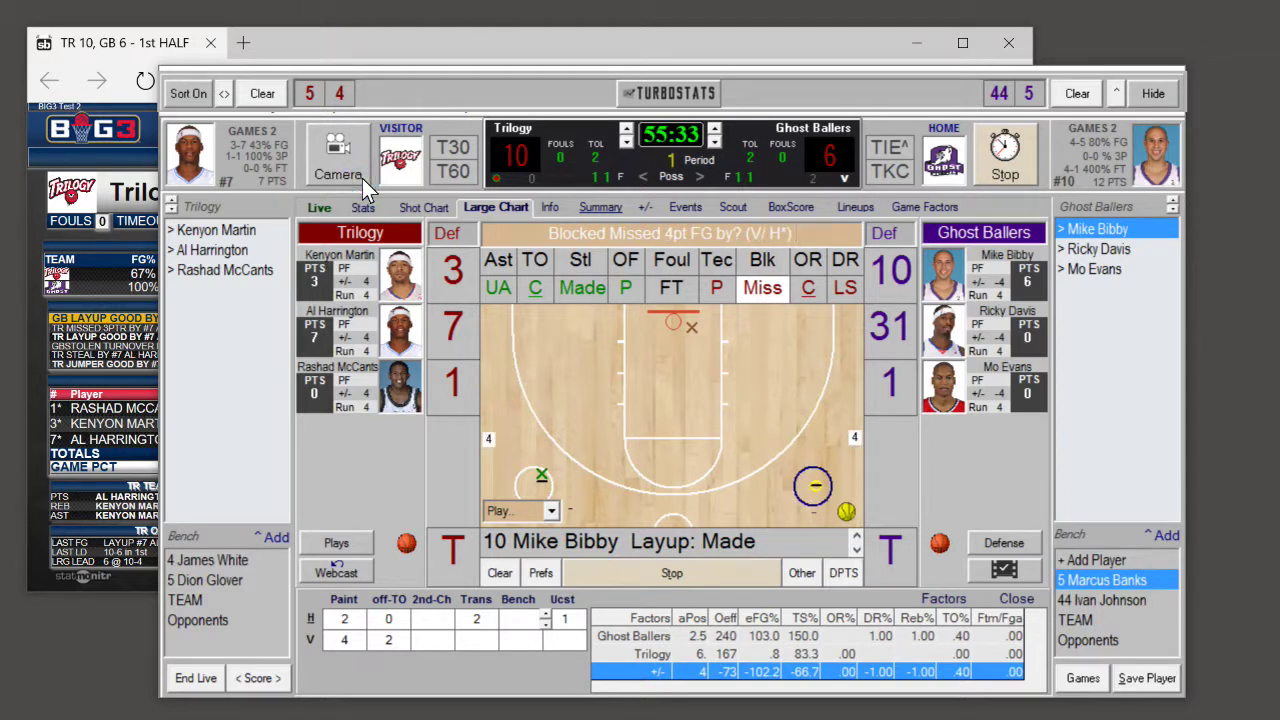
pyautogui.click(884, 385)
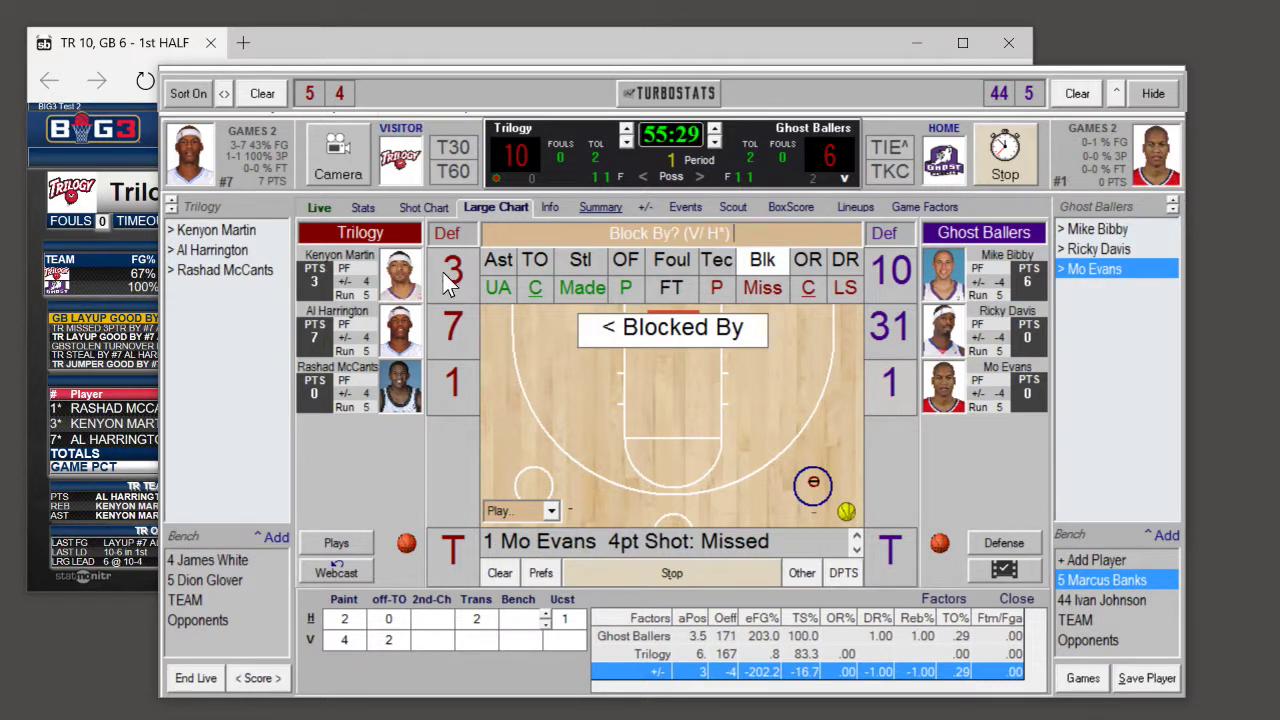
pyautogui.click(449, 379)
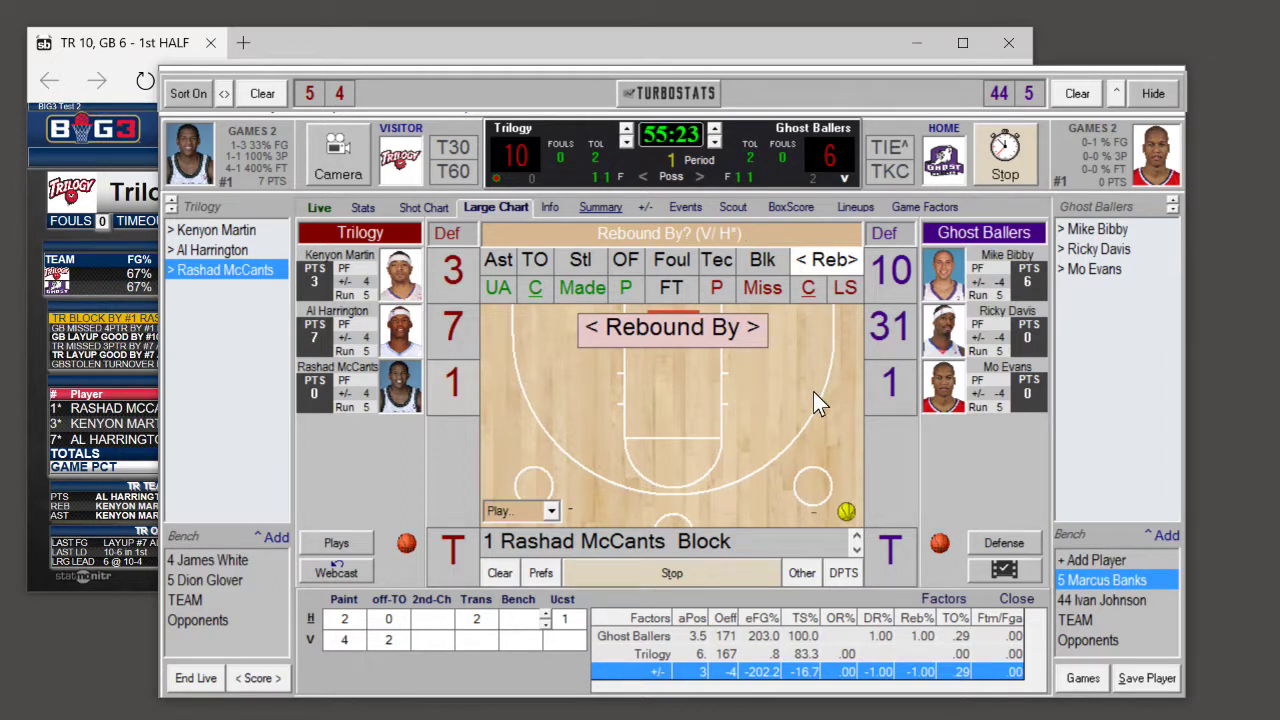
pyautogui.click(890, 552)
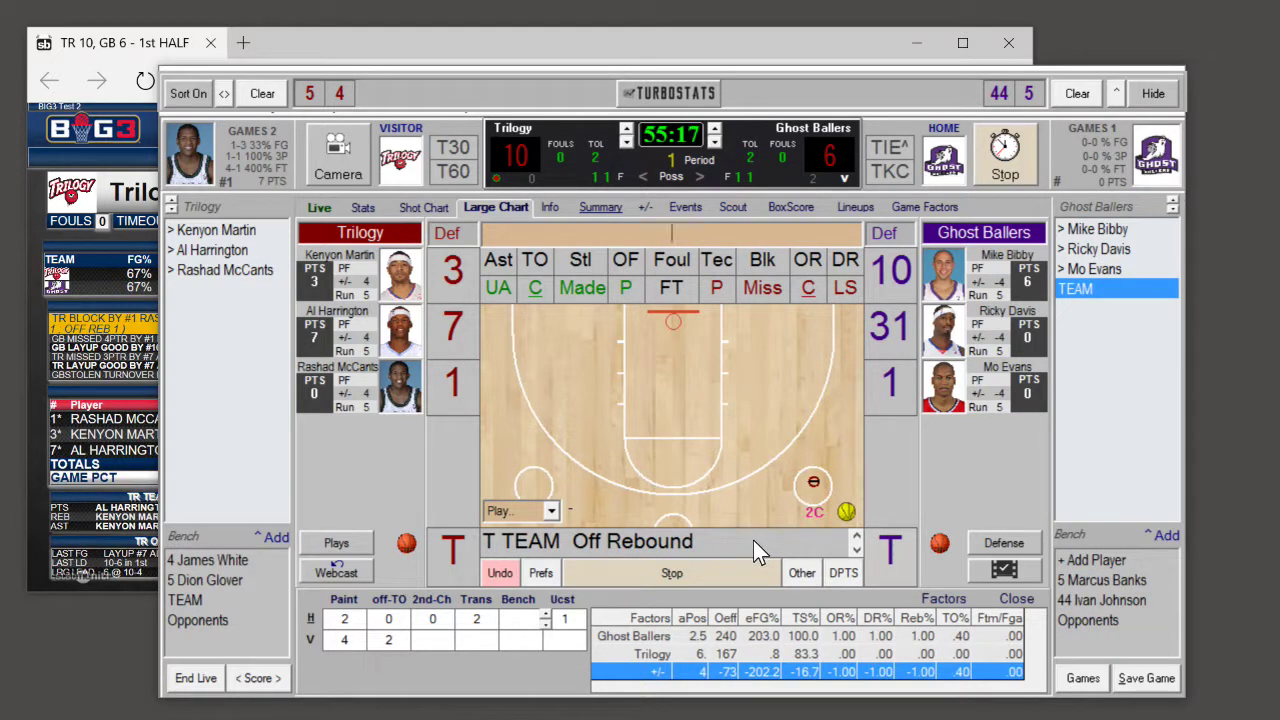
pyautogui.press('space')
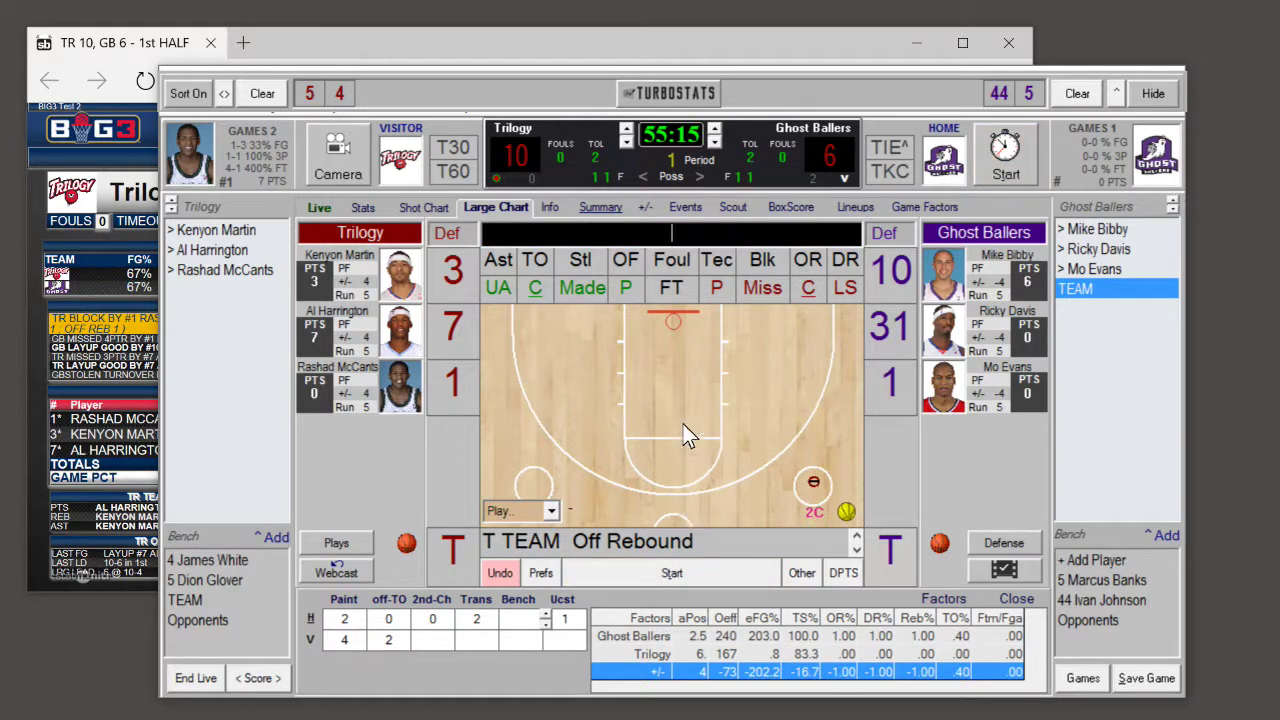
# Step: Close the game factors and review the individual game statistics of Trilogy and Ghost Ballers
pyautogui.click(1018, 600)
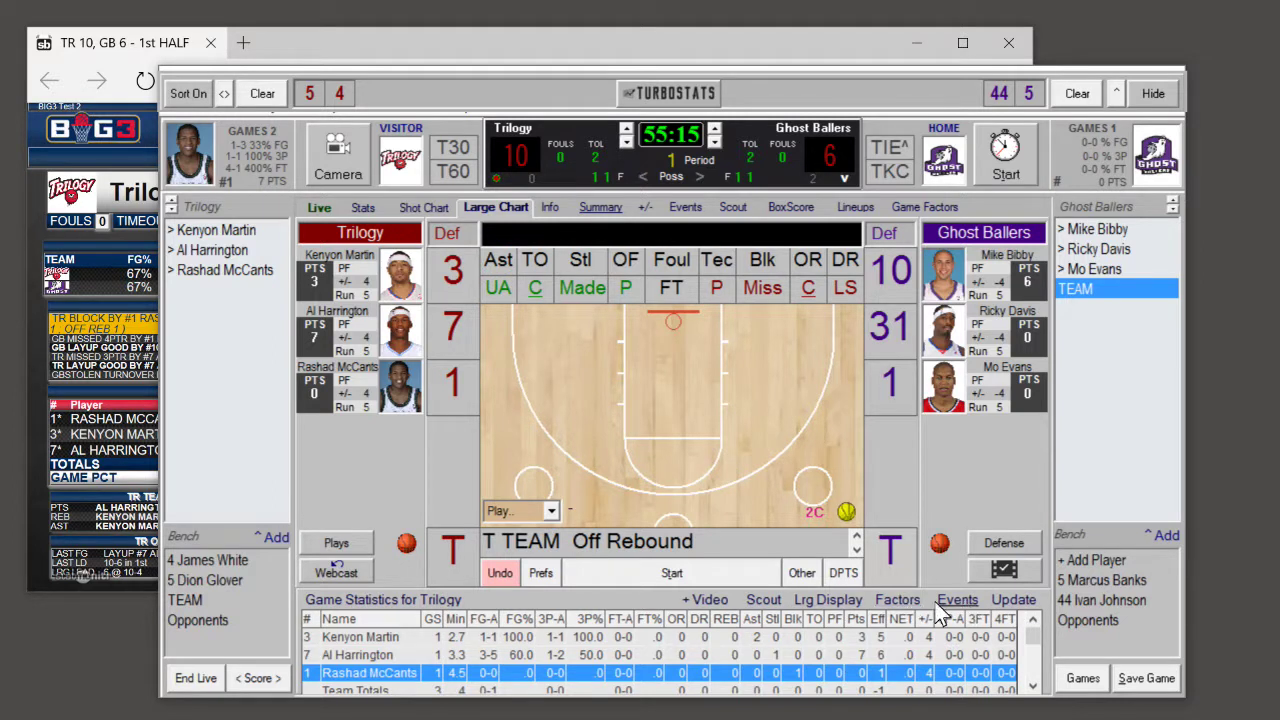
pyautogui.click(1012, 601)
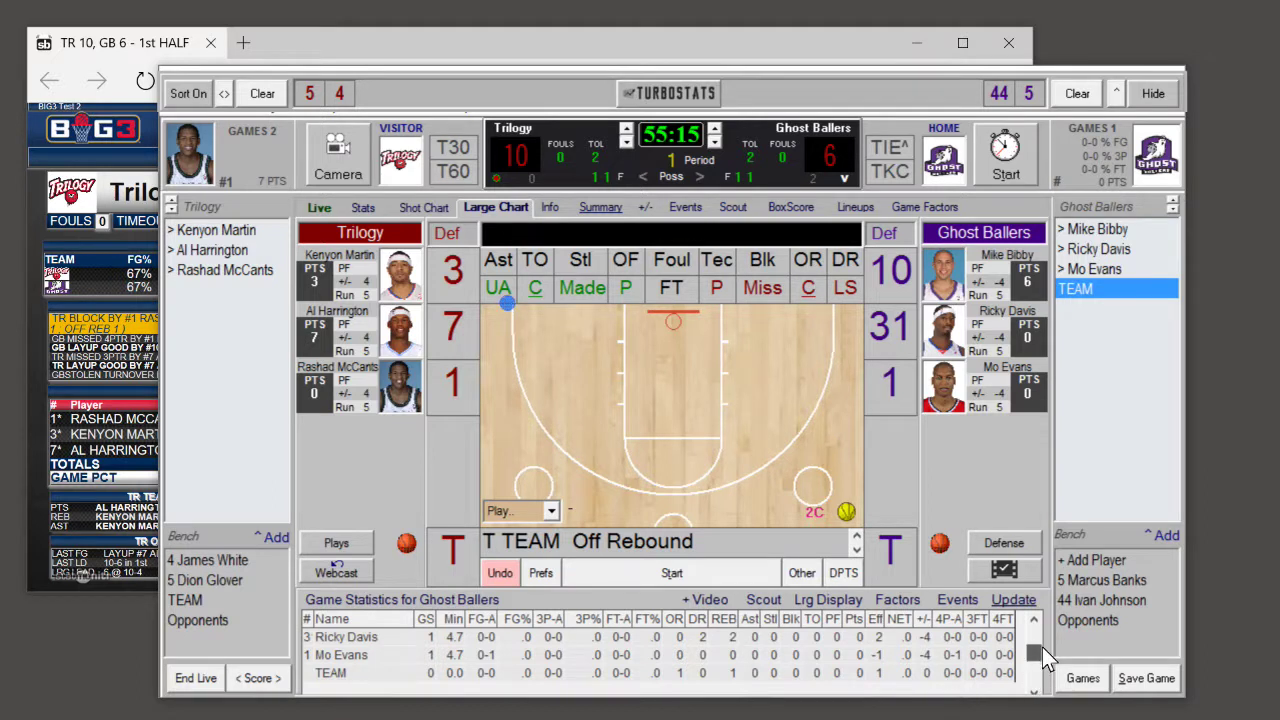
pyautogui.moveTo(1042, 650); pyautogui.dragTo(1043, 631)
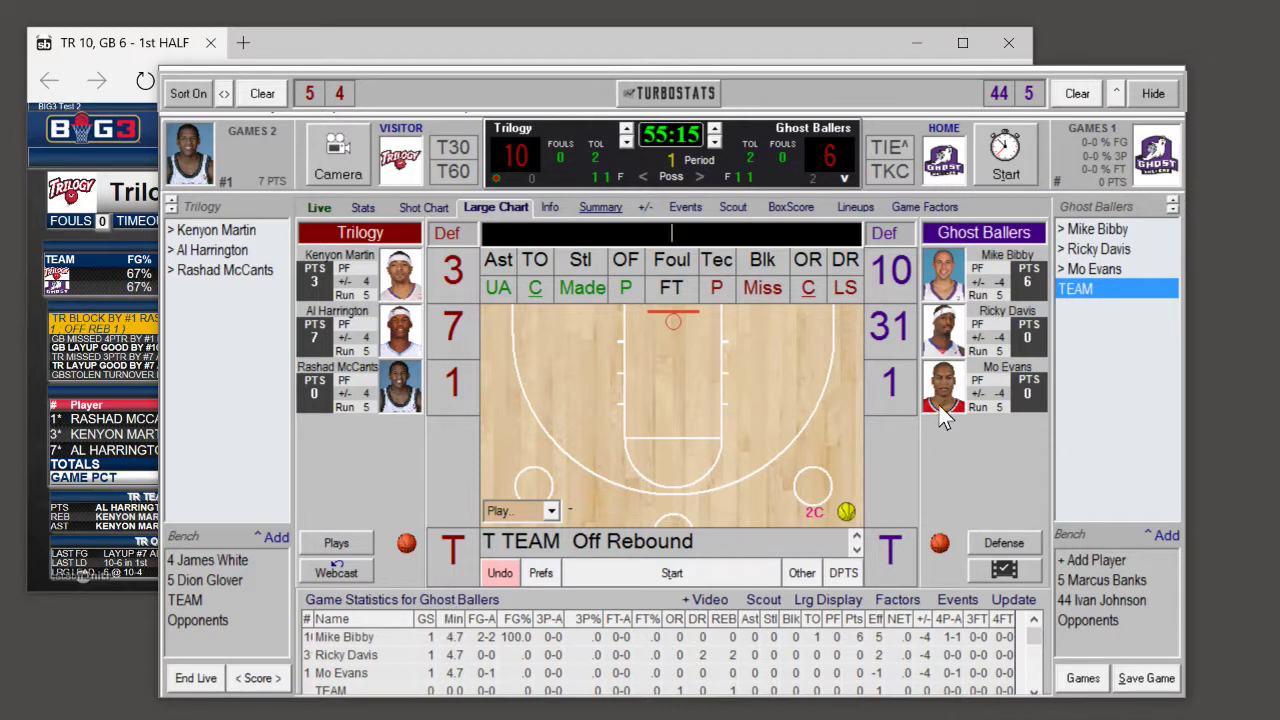
# Step: Record a made four-point shot by Ricky Davis from the left four-point circle and check the play on the live stats page
pyautogui.click(955, 330)
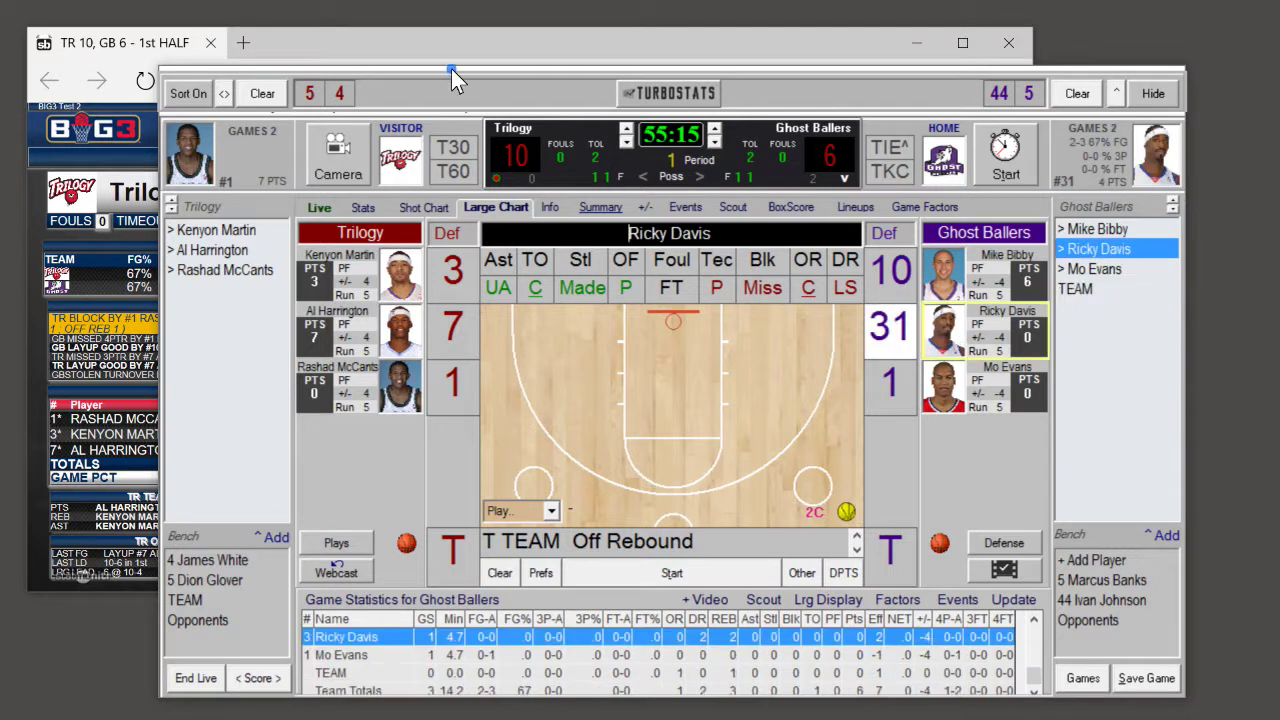
pyautogui.click(572, 288)
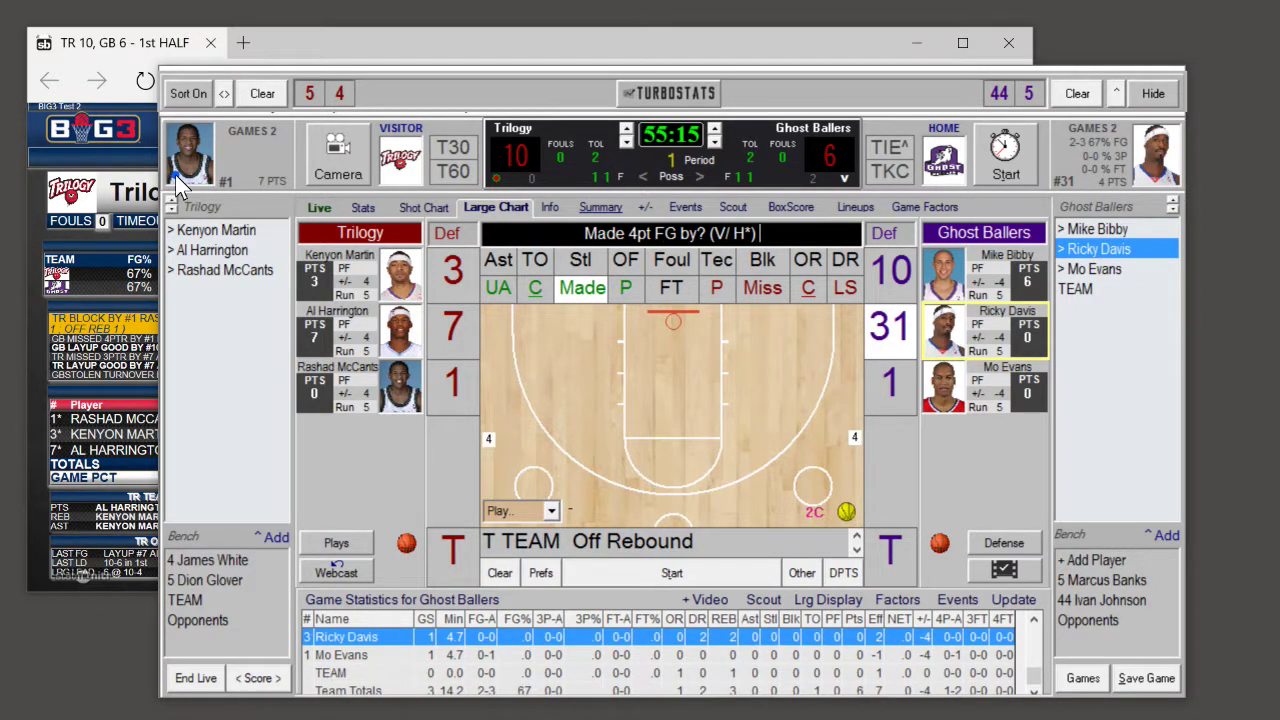
pyautogui.click(535, 482)
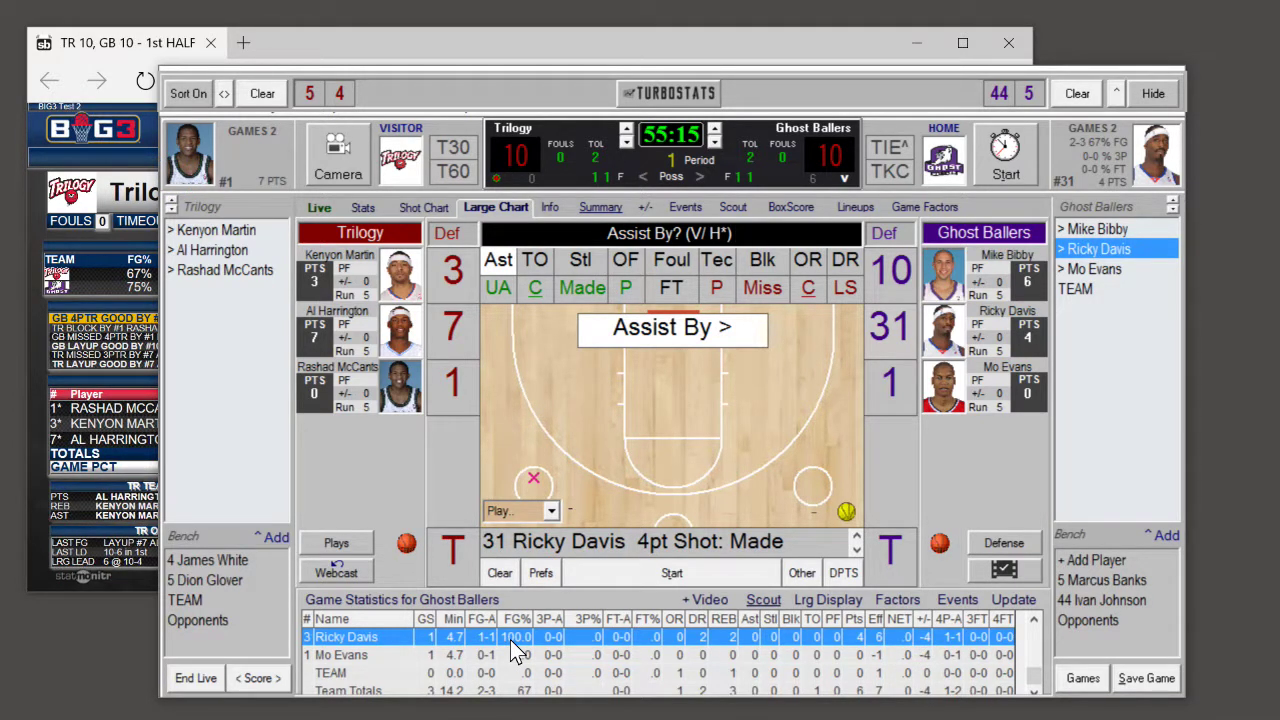
pyautogui.click(367, 36)
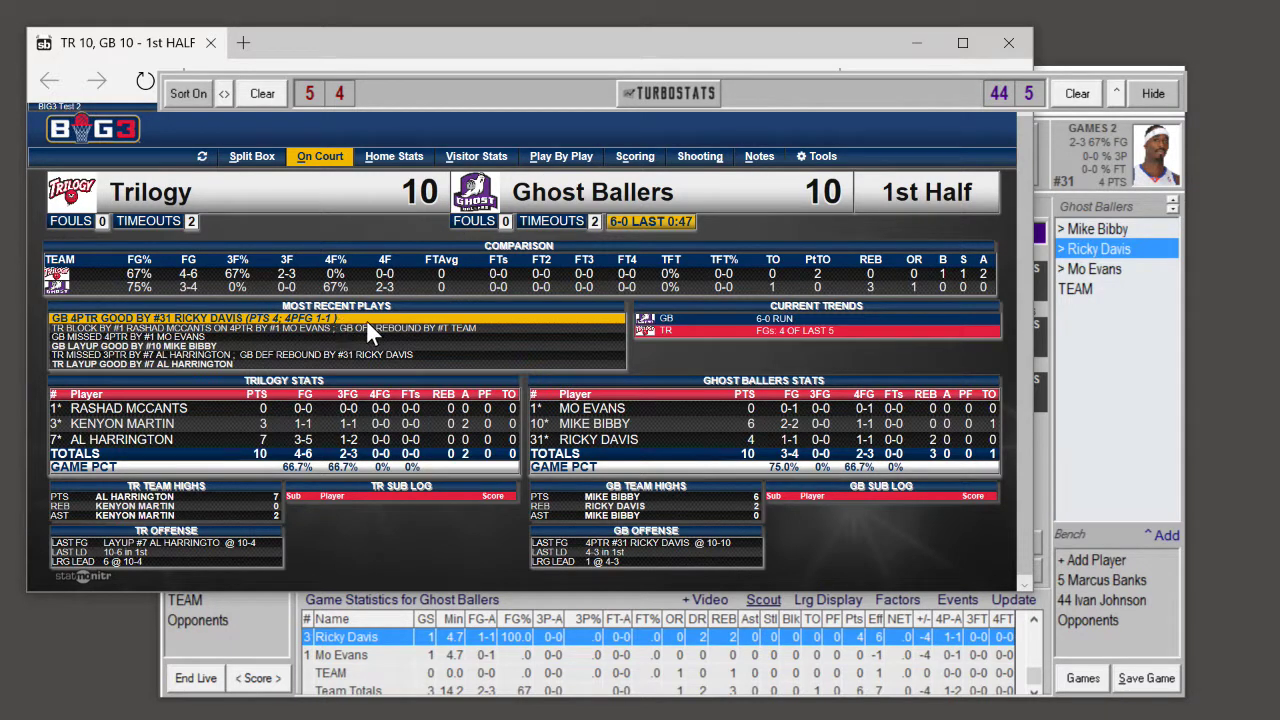
pyautogui.click(770, 90)
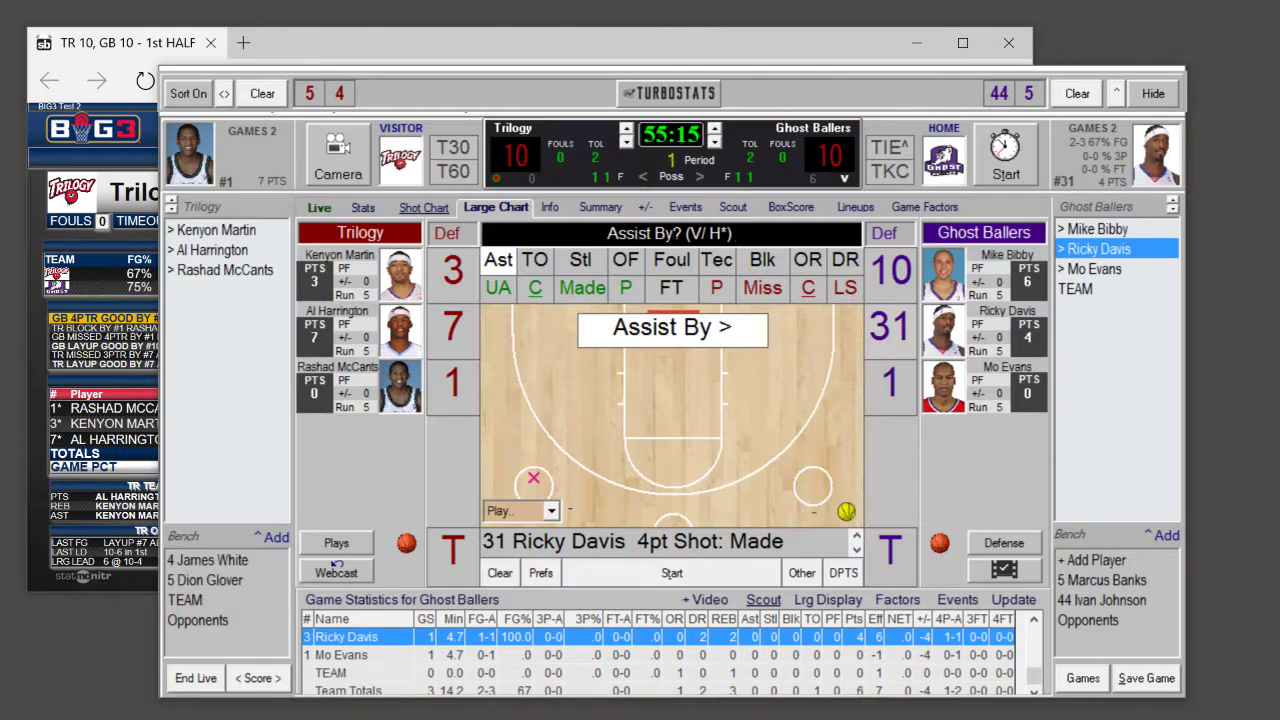
# Step: Credit Mo Evans with the assist on the four-pointer and check it on the live stats page
pyautogui.click(893, 400)
pyautogui.click(562, 46)
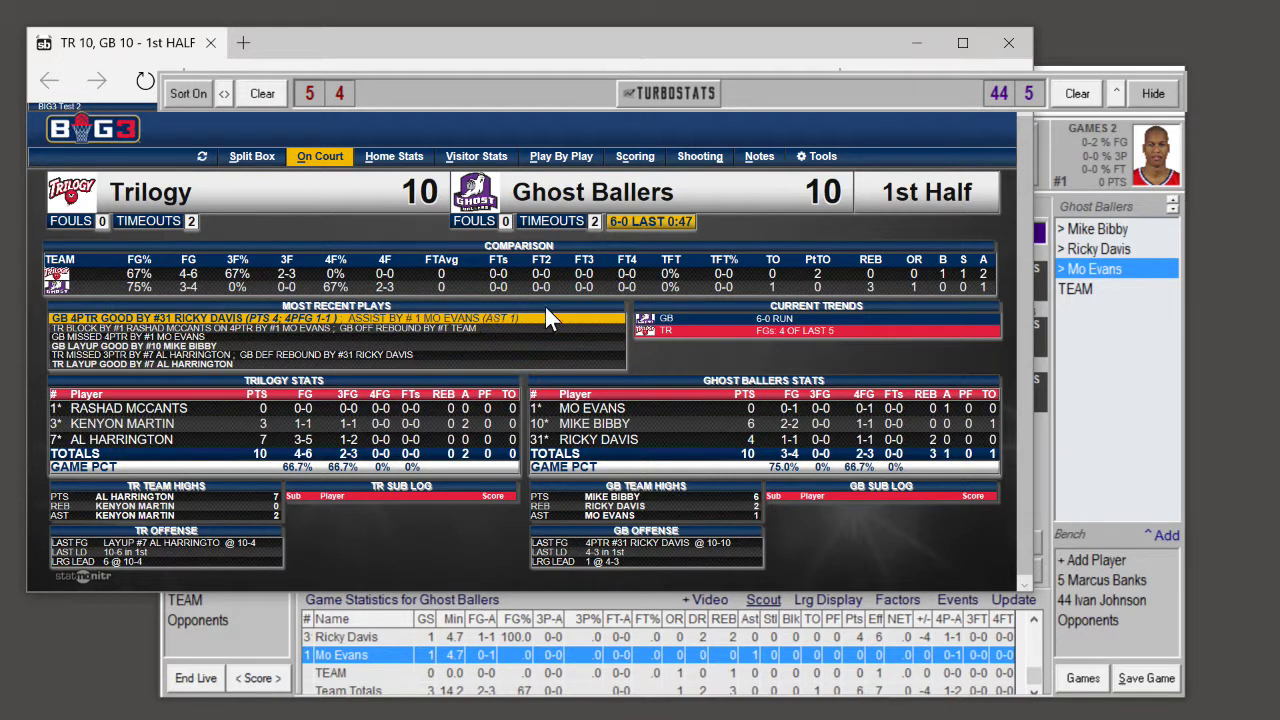
pyautogui.click(901, 90)
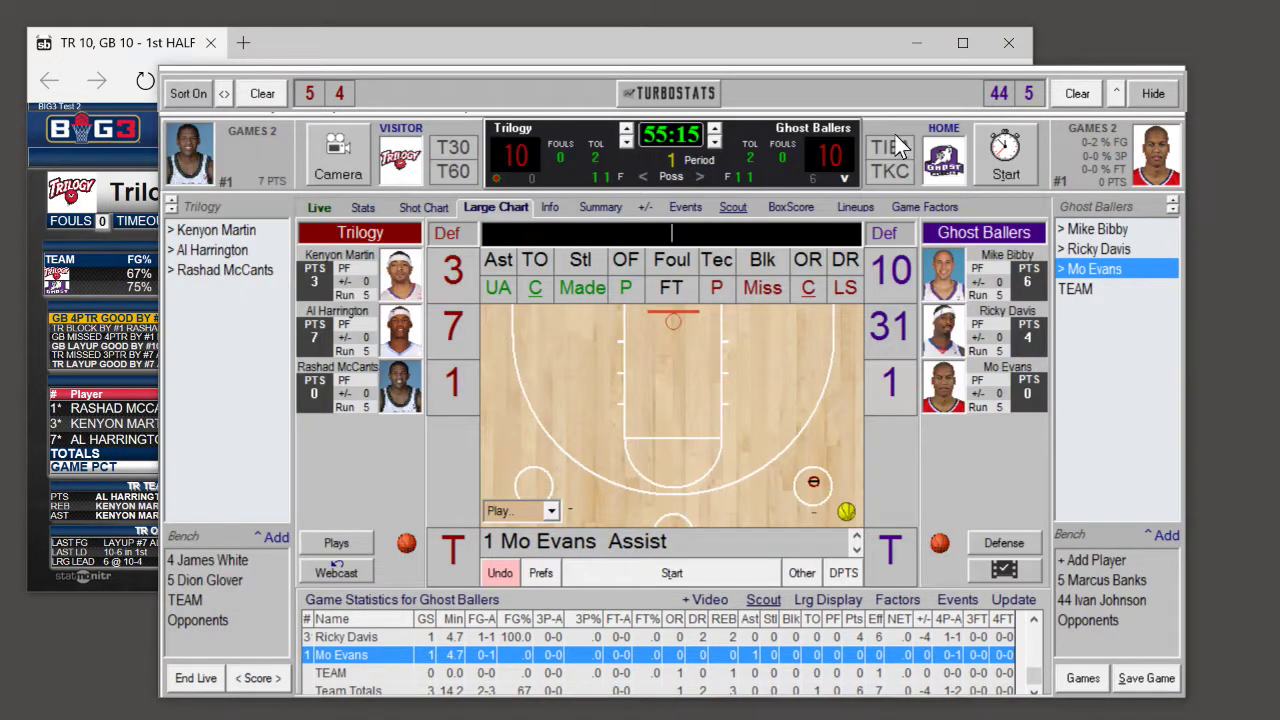
# Step: Record a missed three-point shot by Mo Evans from the left wing, followed by Mike Bibby's offensive rebound and made putback
pyautogui.click(760, 290)
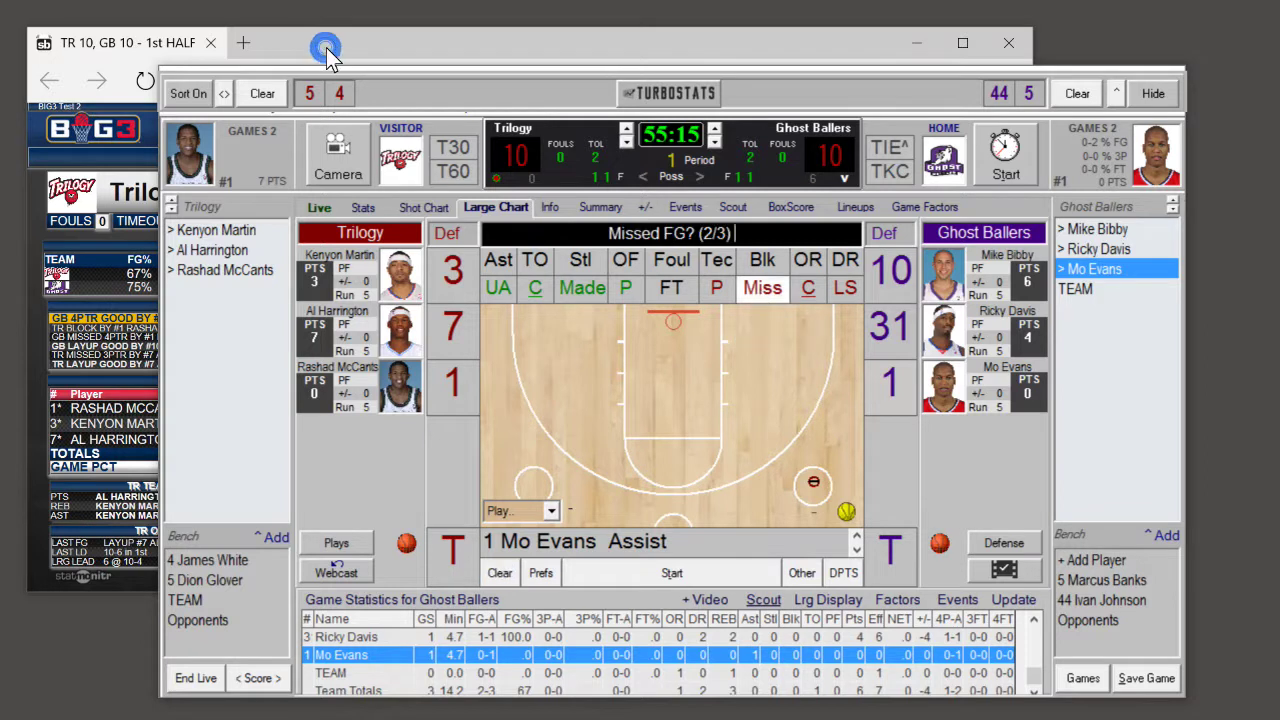
pyautogui.click(523, 429)
pyautogui.click(895, 388)
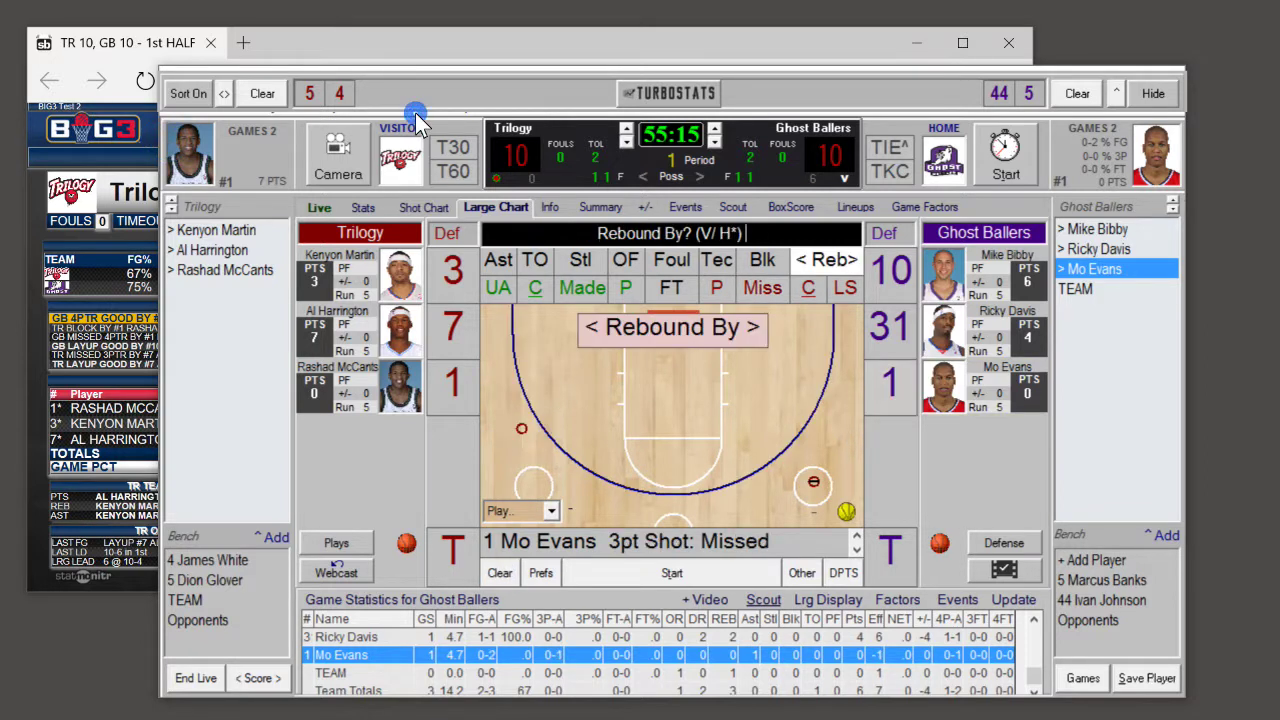
pyautogui.click(629, 288)
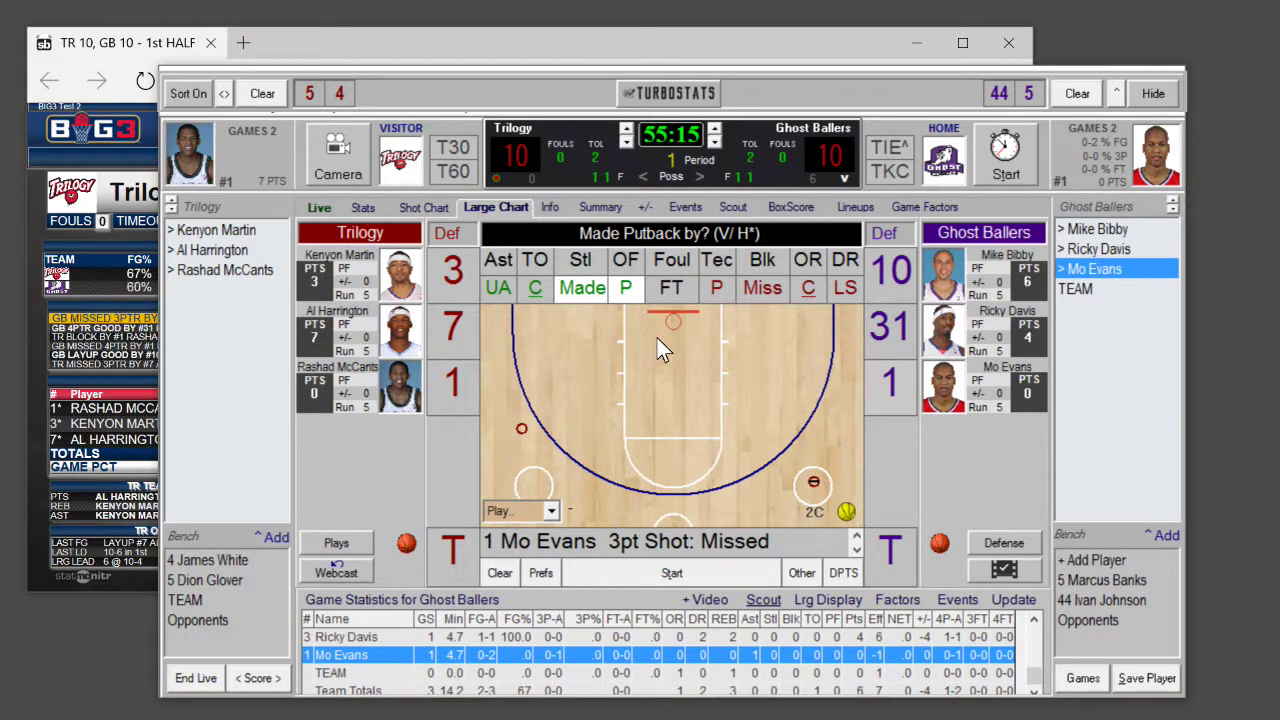
pyautogui.press('Return')
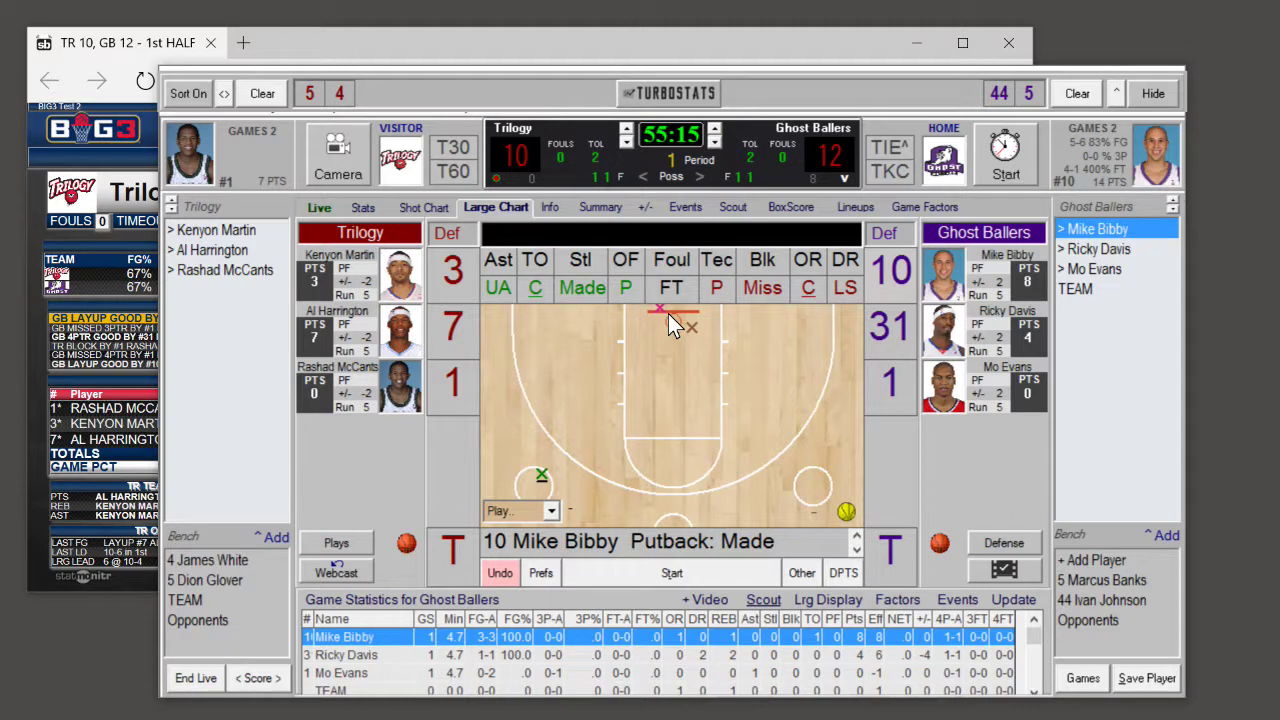
# Step: Show the game factors to examine the Ghost Ballers' second-chance points, and review the putback on the live stats page
pyautogui.click(898, 601)
pyautogui.click(436, 620)
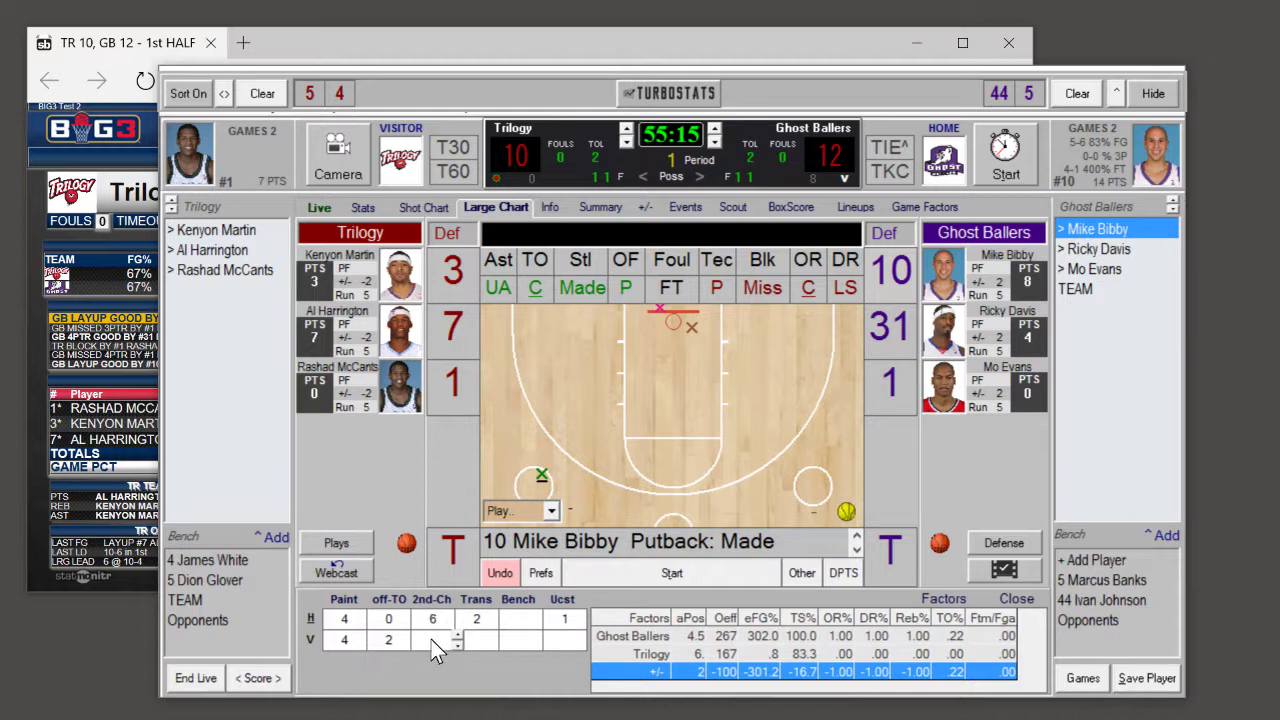
pyautogui.click(433, 619)
pyautogui.click(421, 42)
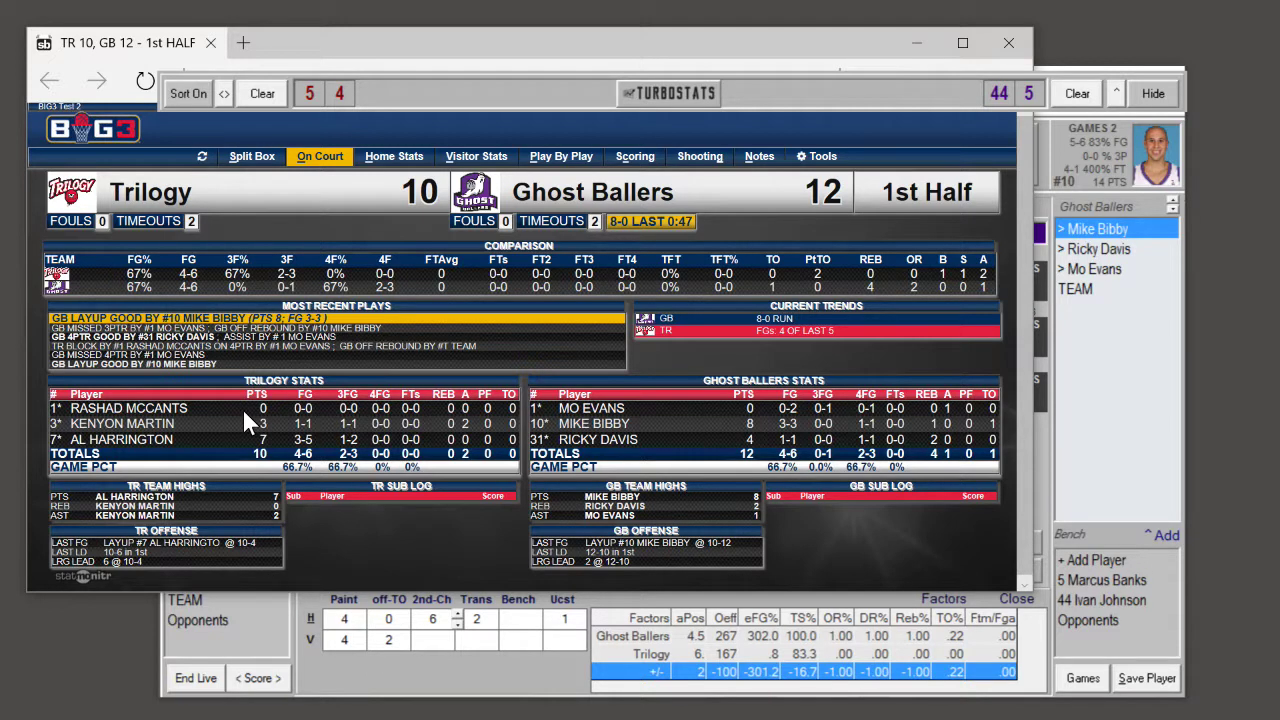
pyautogui.click(916, 91)
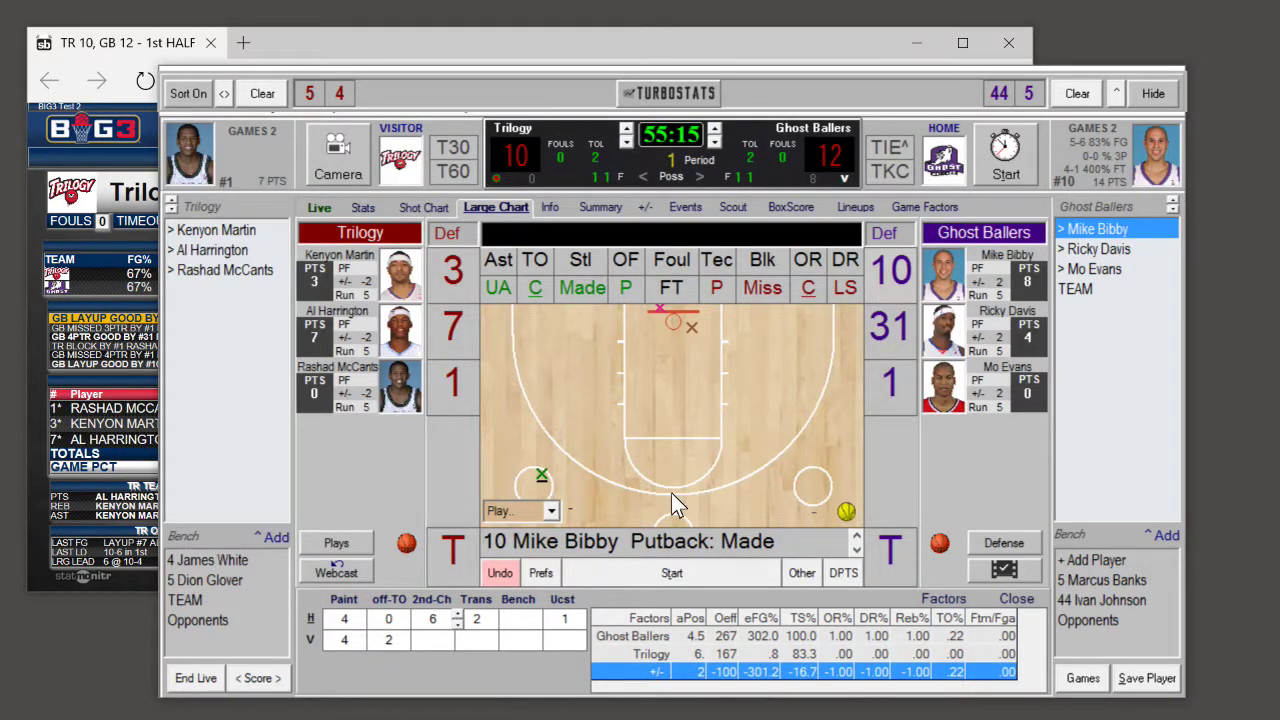
# Step: Restart the game clock and substitute Dion Glover for Al Harrington
pyautogui.click(656, 571)
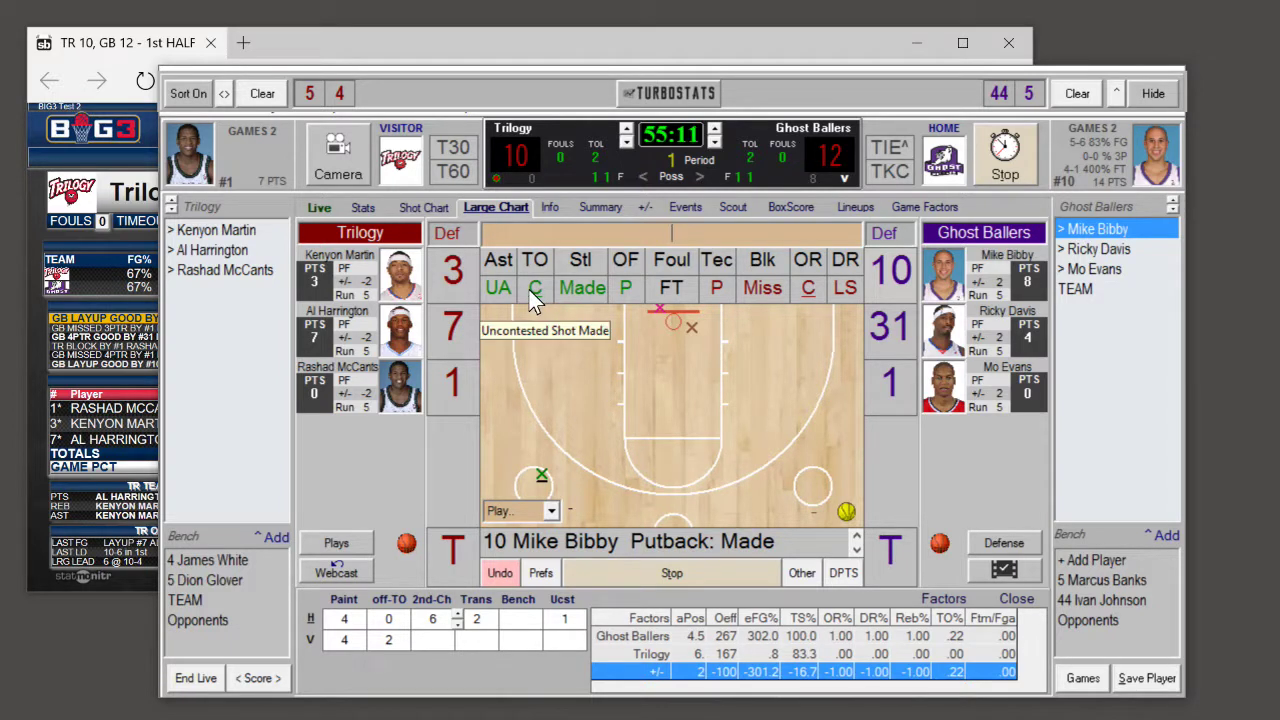
pyautogui.click(203, 578)
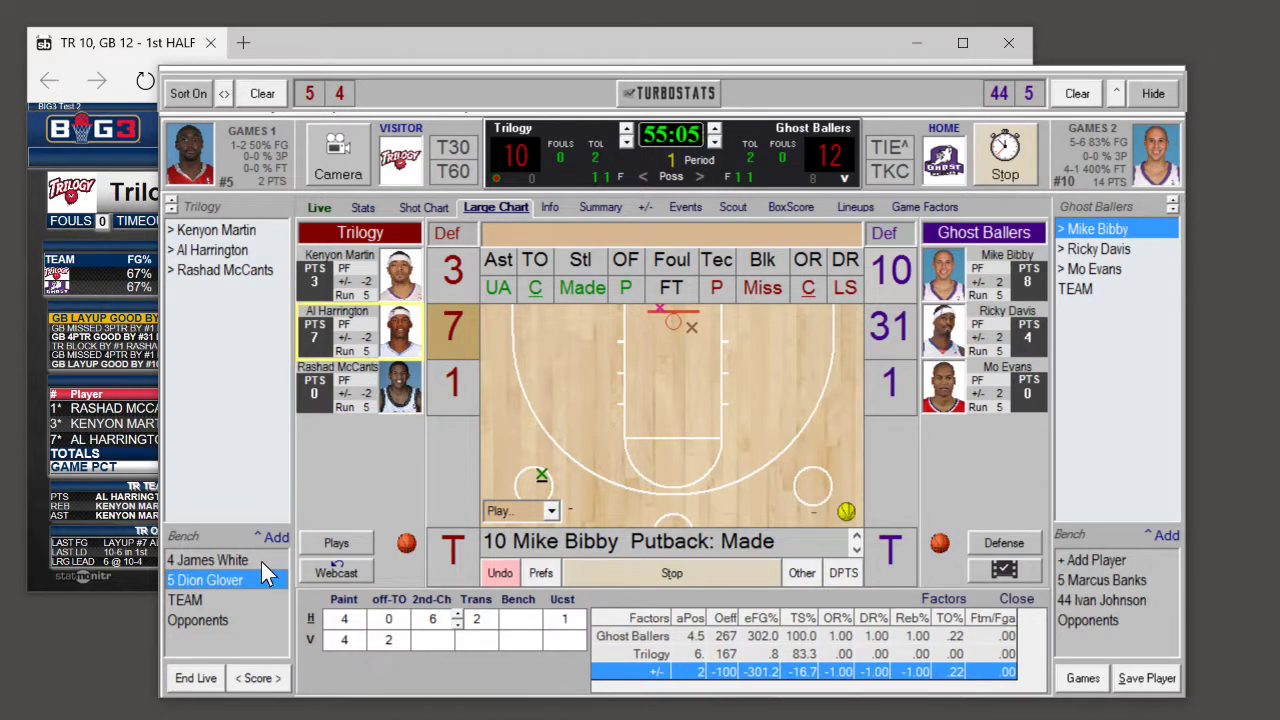
pyautogui.click(365, 340)
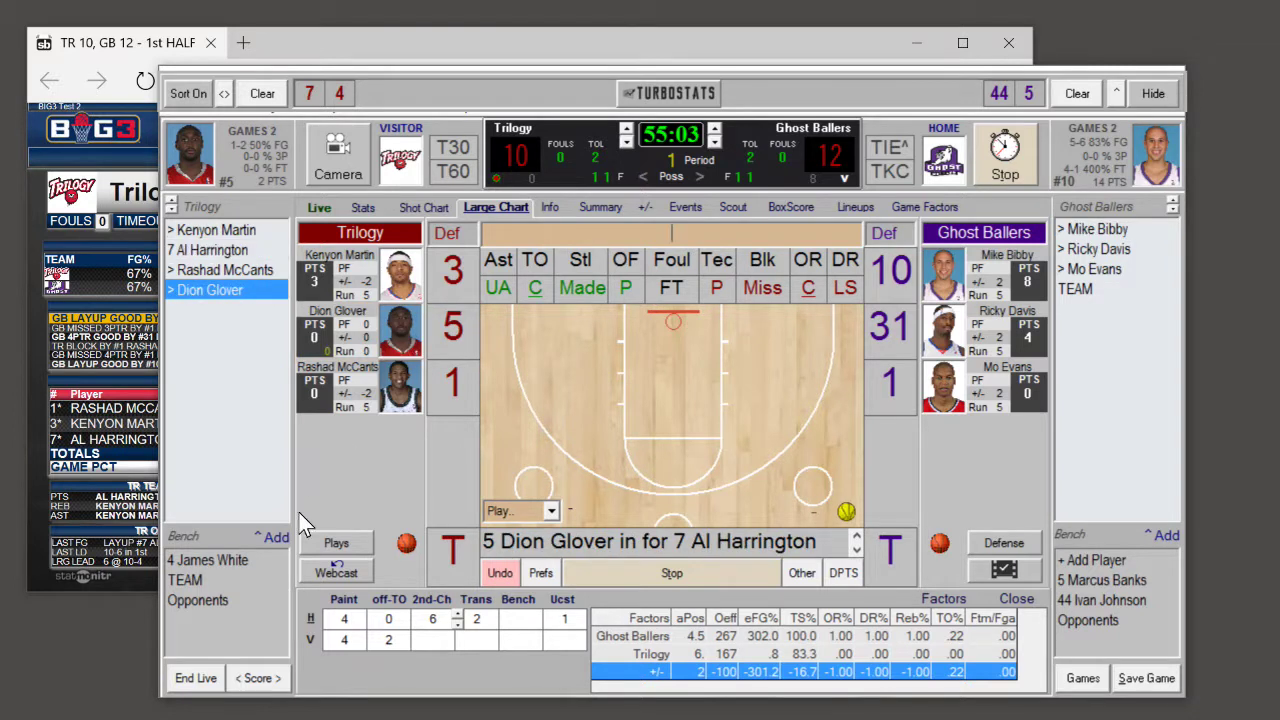
# Step: Queue James White for Trilogy and Ivan Johnson for Ghost Ballers as waiting substitutes
pyautogui.click(339, 93)
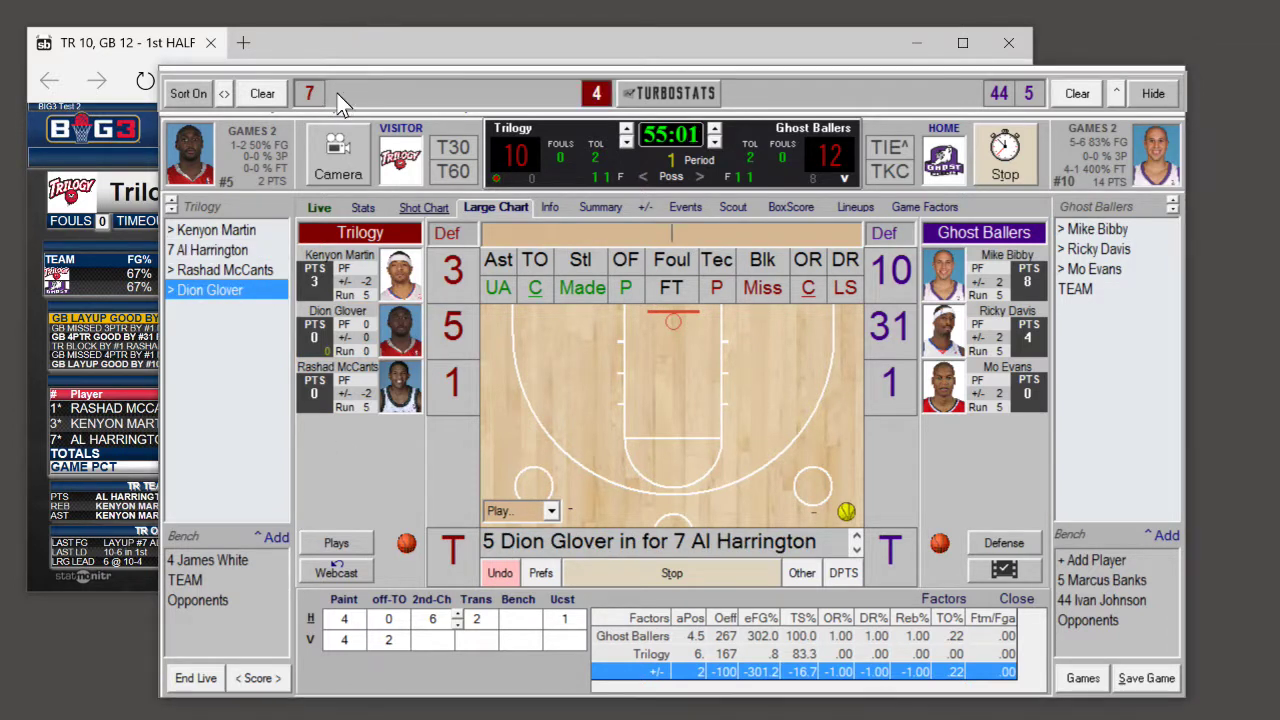
pyautogui.click(999, 93)
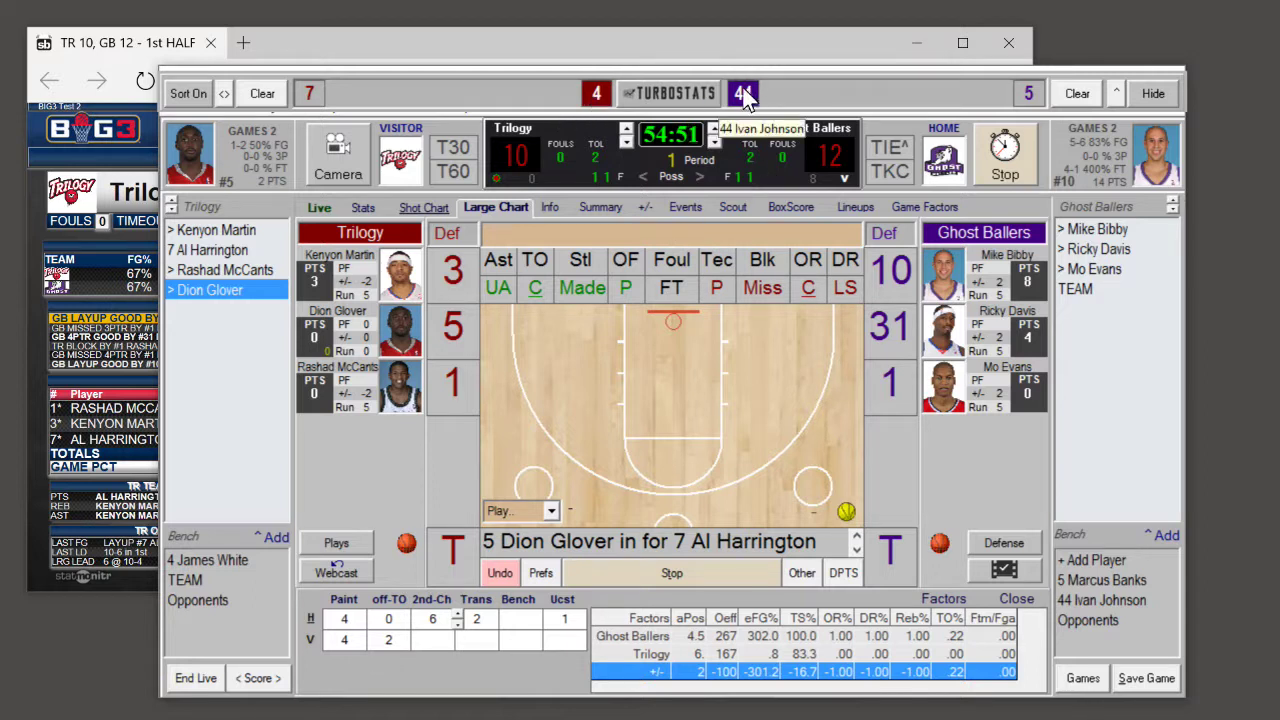
# Step: Record a missed three-point shot by Dion Glover from the right wing, with a Trilogy team offensive rebound
pyautogui.click(452, 328)
pyautogui.press('m')
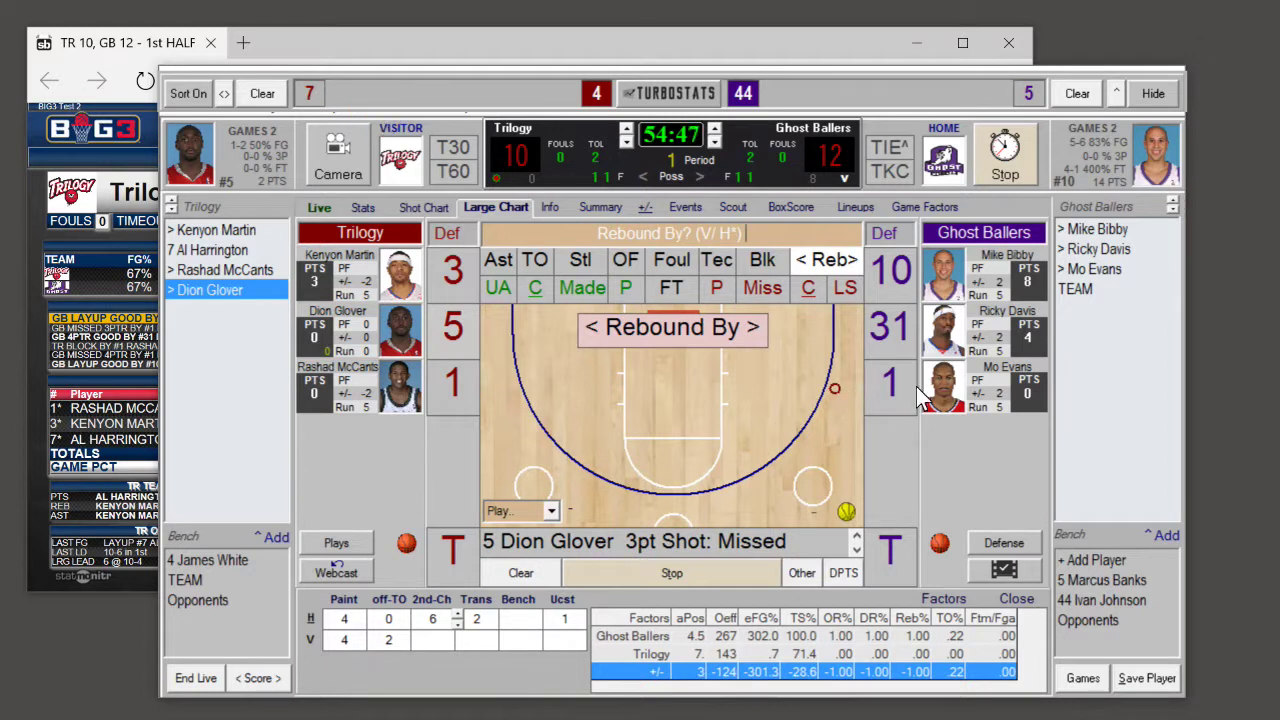
pyautogui.click(452, 550)
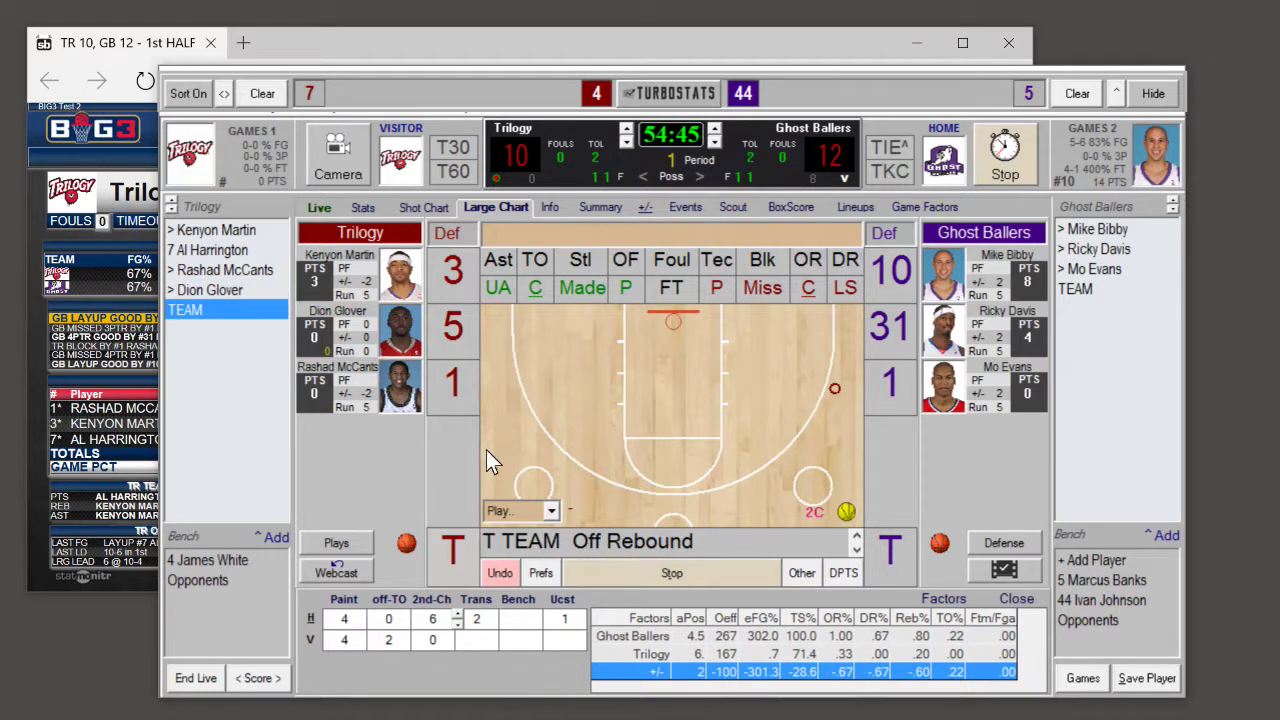
# Step: Substitute Ivan Johnson for Ricky Davis and James White for Rashad McCants, plus Al Harrington for Kenyon Martin through the quick substitution numbers
pyautogui.click(873, 330)
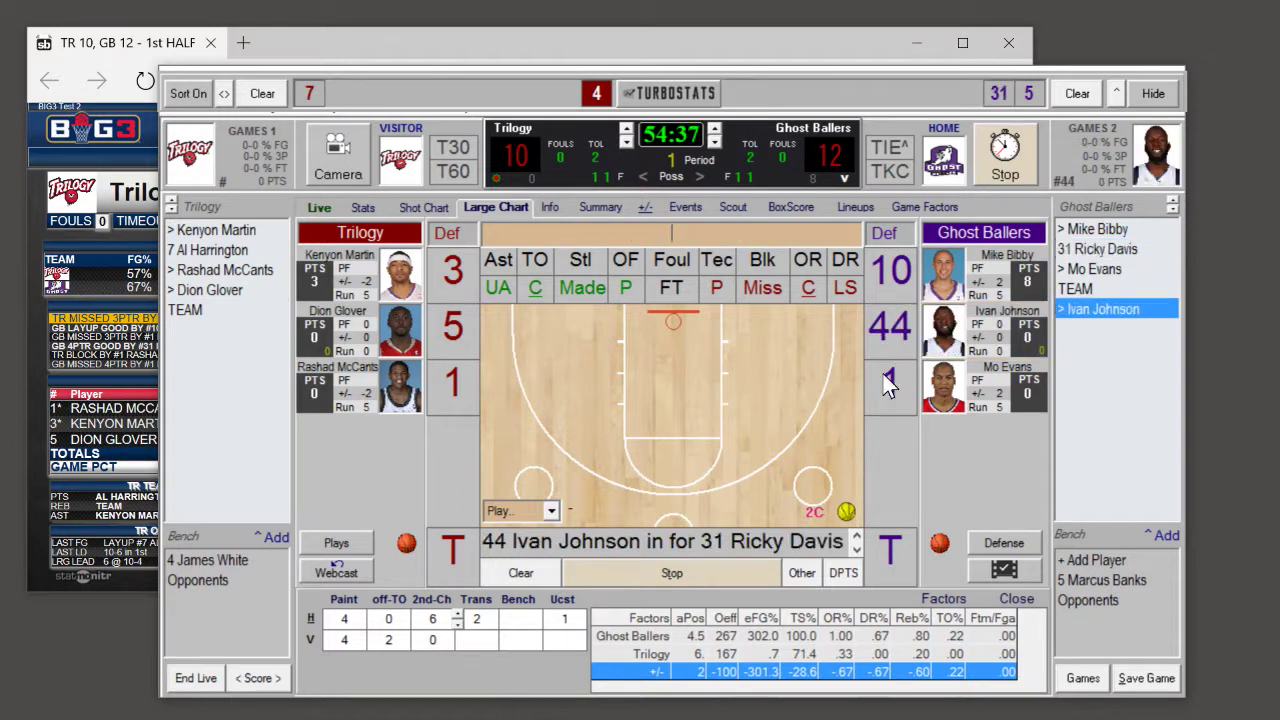
pyautogui.click(456, 382)
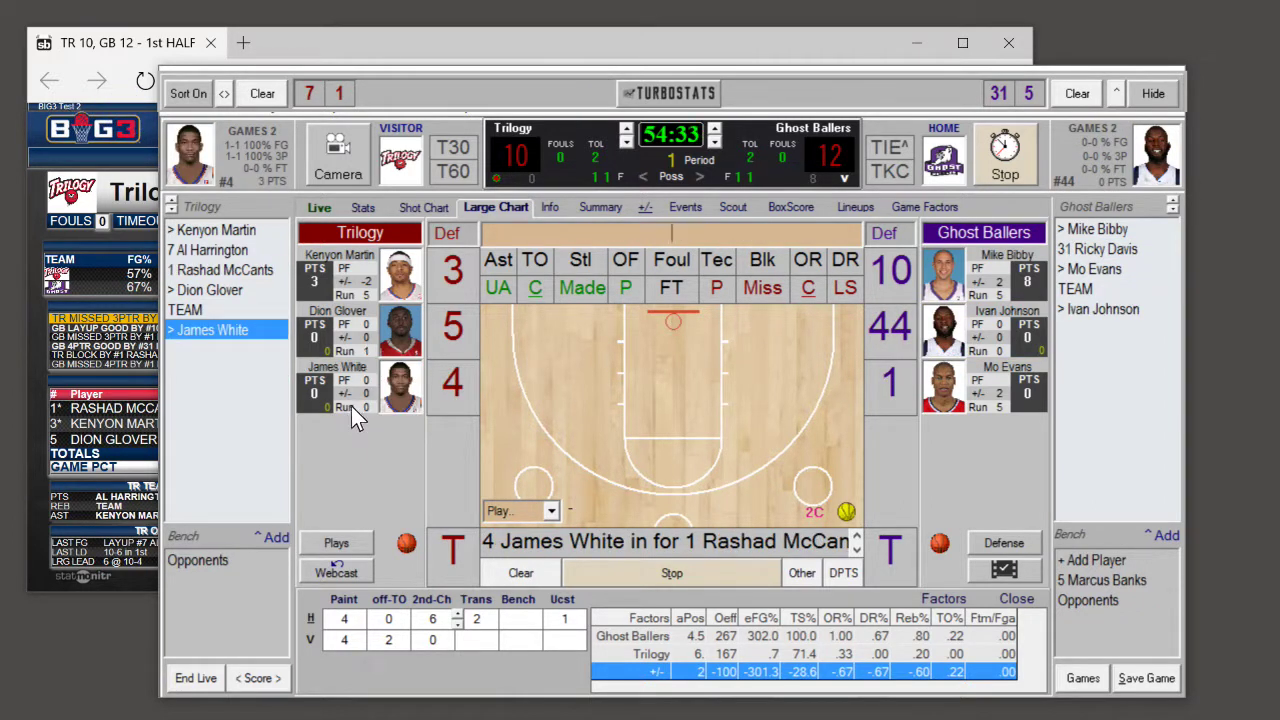
pyautogui.click(679, 95)
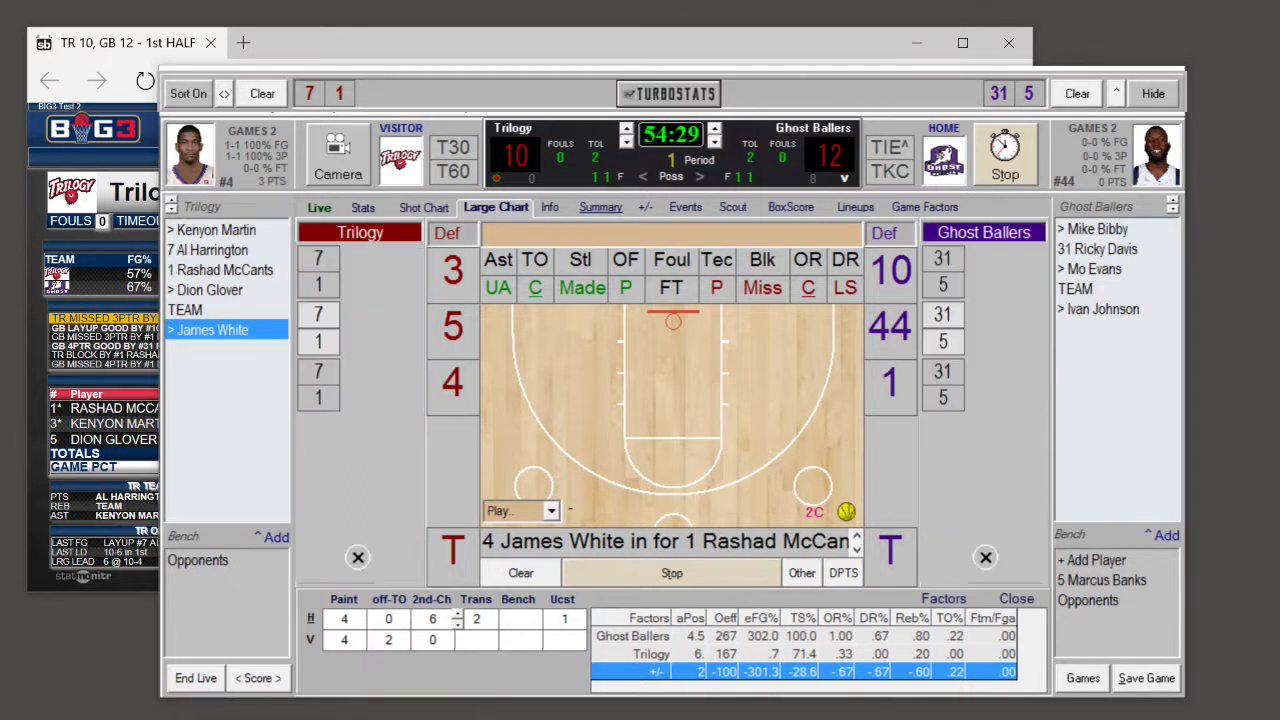
pyautogui.click(317, 257)
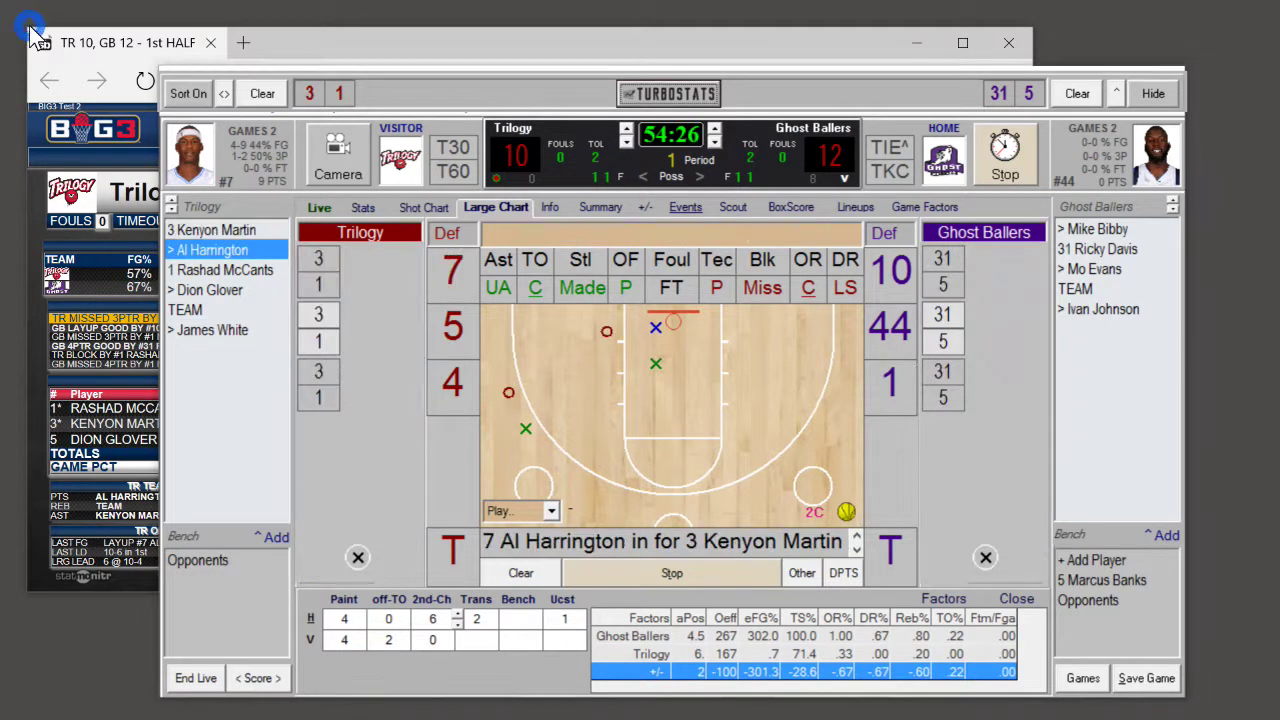
# Step: Substitute Marcus Banks for Ivan Johnson in the Ghost Ballers lineup and stop the game clock
pyautogui.click(945, 343)
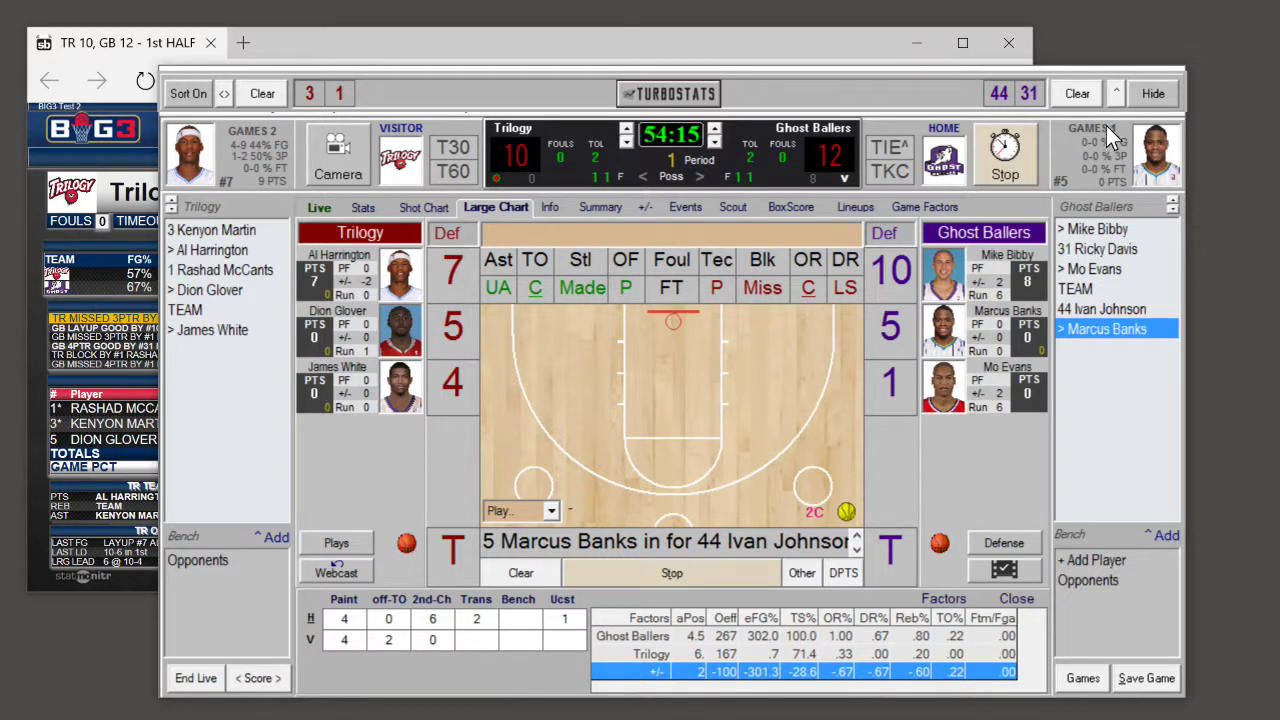
pyautogui.click(671, 573)
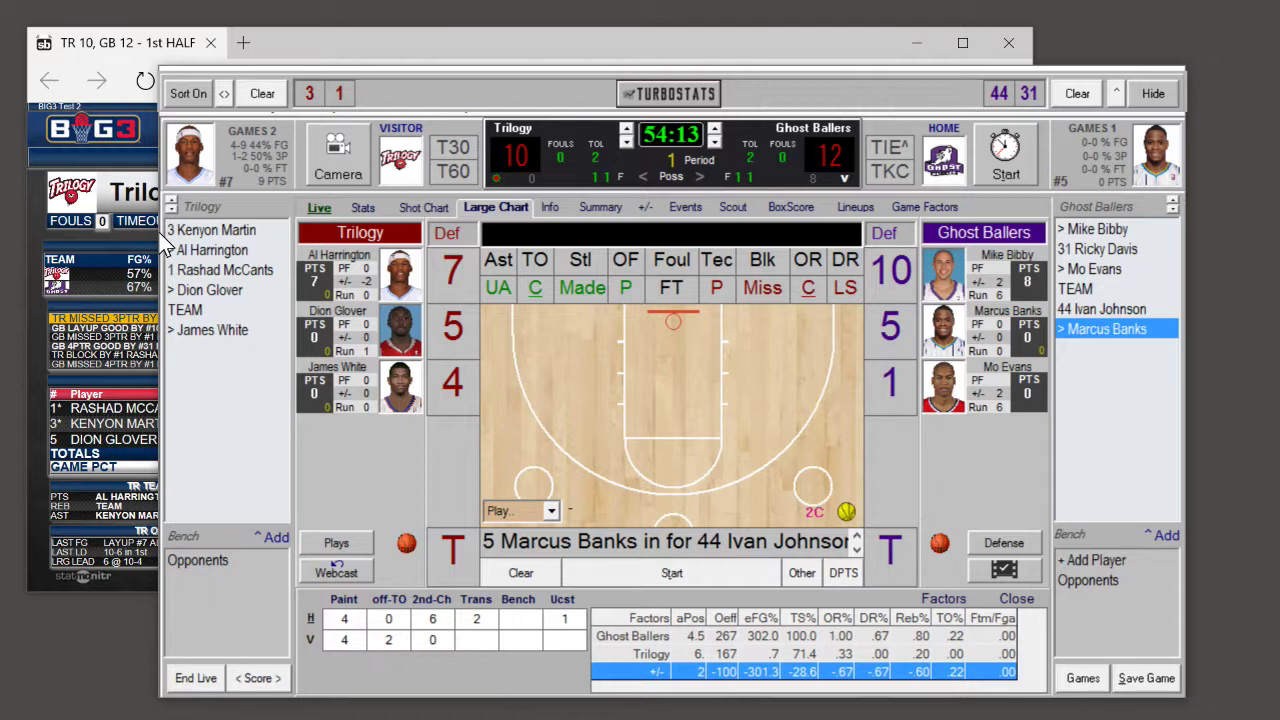
# Step: Widen the game window on both sides and bring up the event list followed by Trilogy's offensive scouting report
pyautogui.moveTo(158, 240); pyautogui.dragTo(22, 238)
pyautogui.moveTo(1184, 247); pyautogui.dragTo(1272, 249)
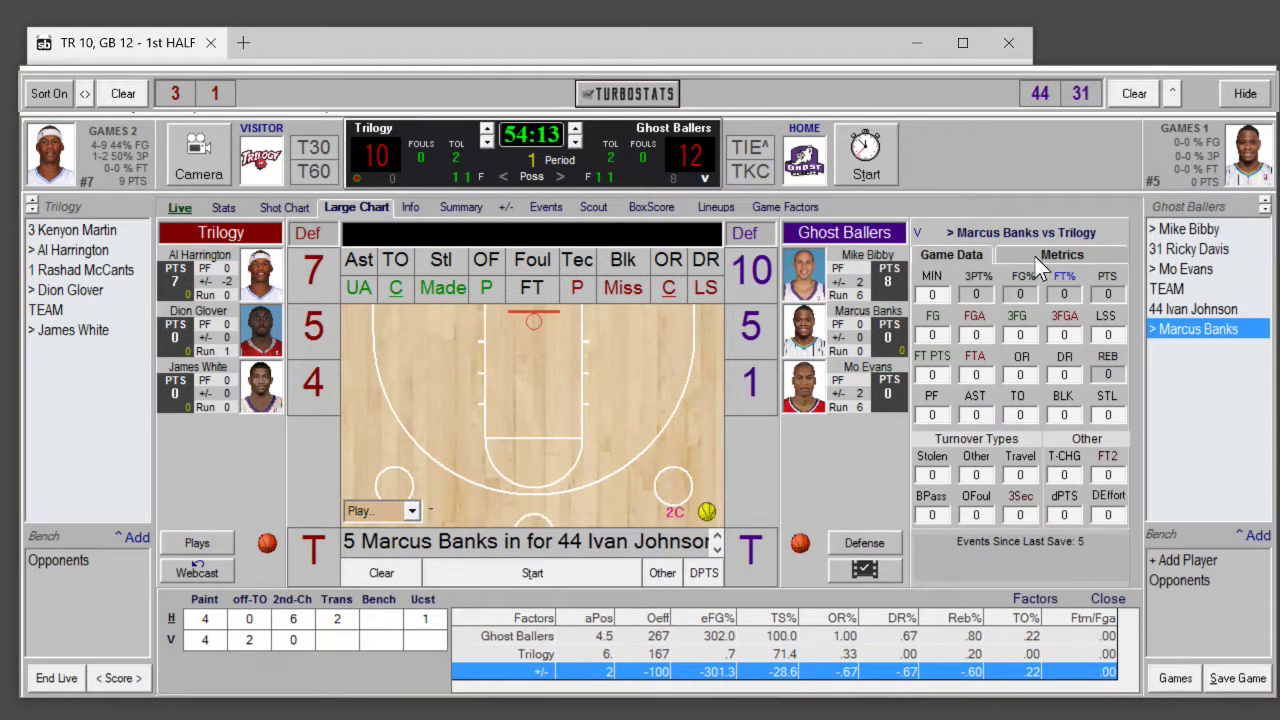
pyautogui.click(546, 208)
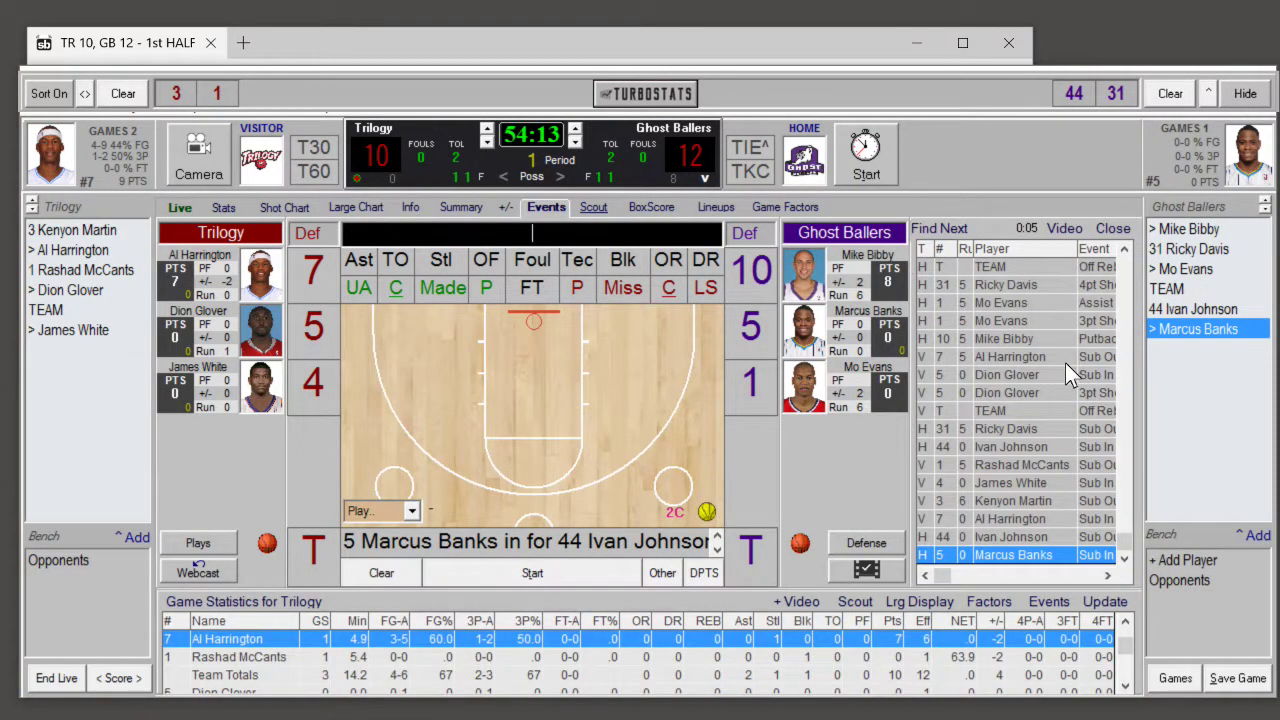
pyautogui.click(593, 208)
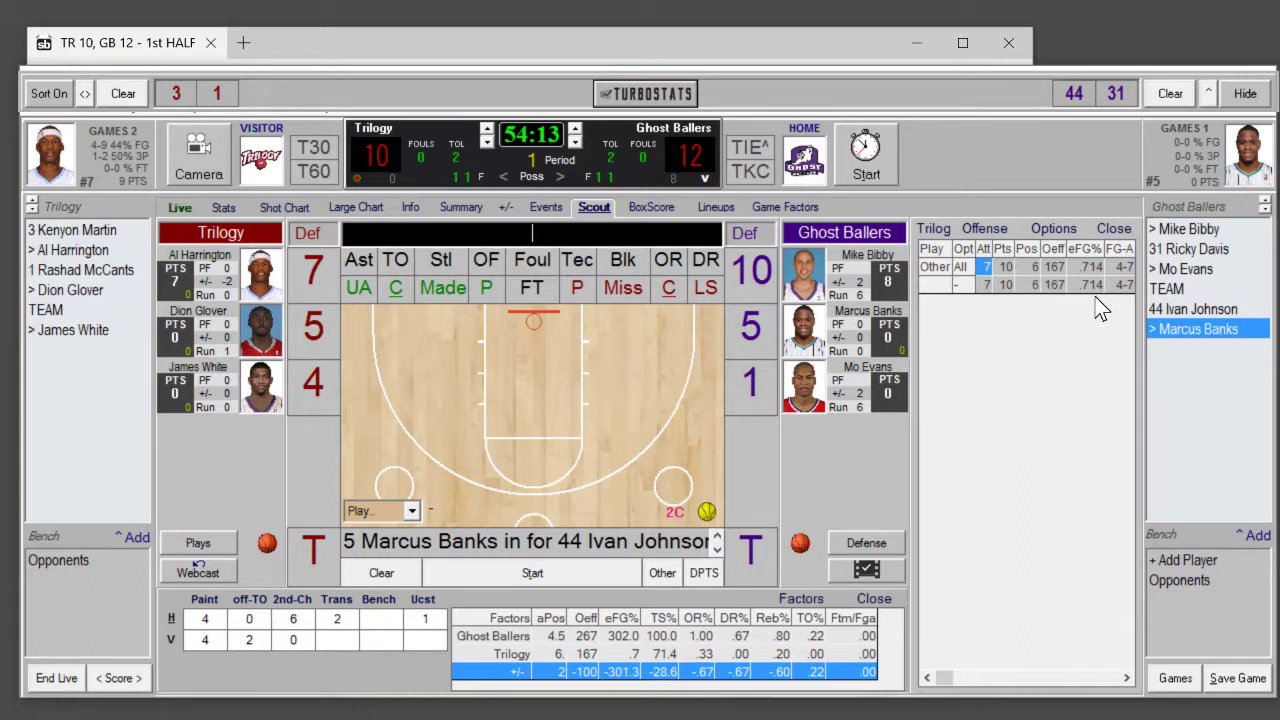
# Step: Record a made Pick Roll basket at the rim by Marcus Banks, assisted by Mo Evans
pyautogui.click(199, 543)
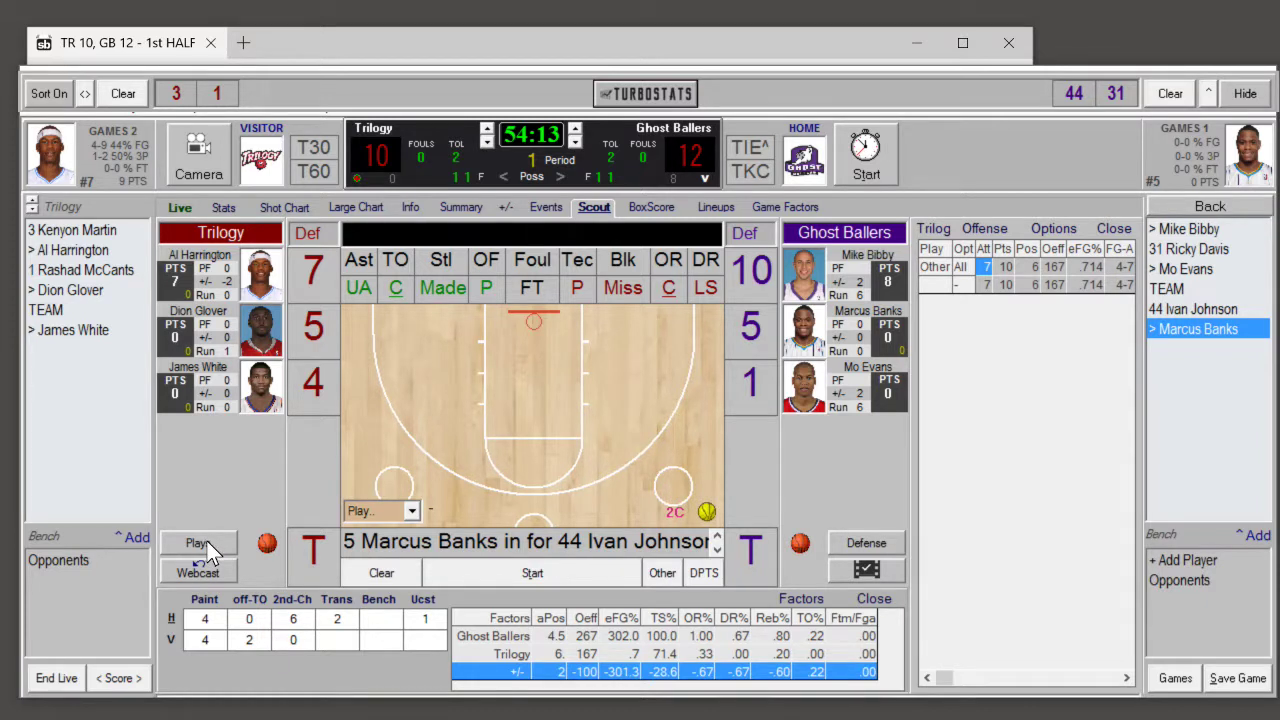
pyautogui.click(873, 599)
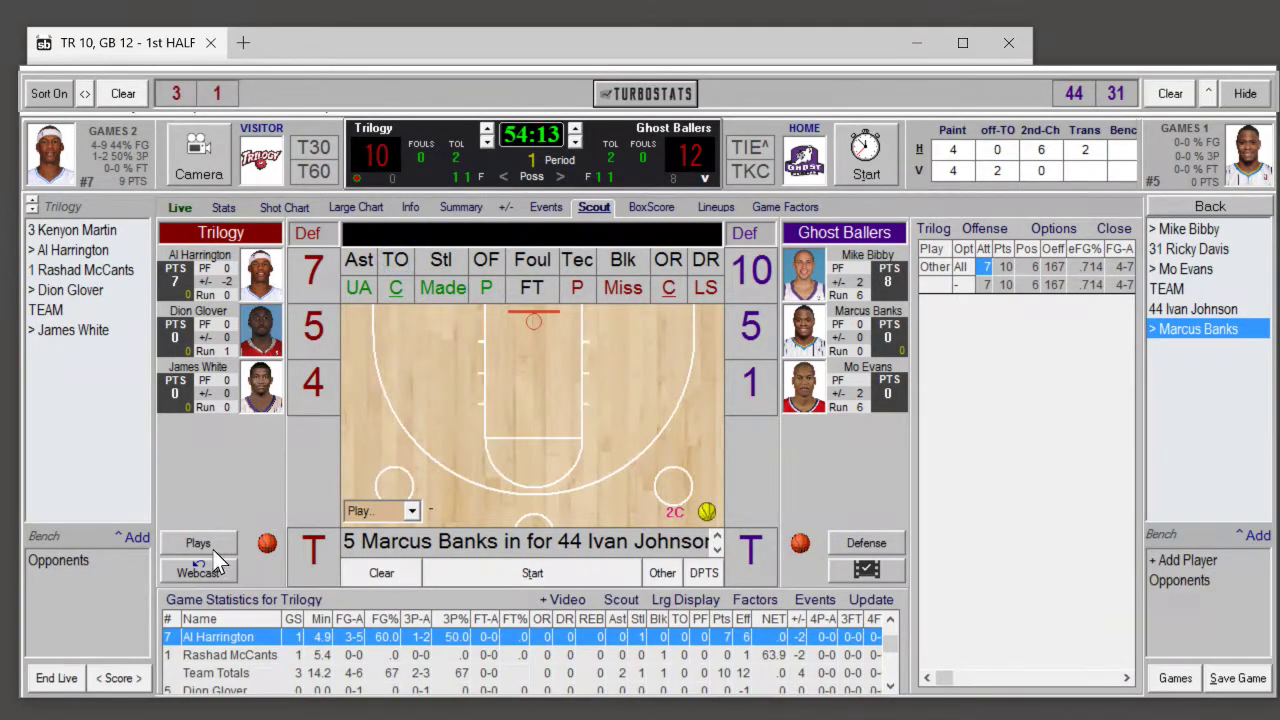
pyautogui.click(222, 566)
pyautogui.click(240, 618)
pyautogui.click(747, 340)
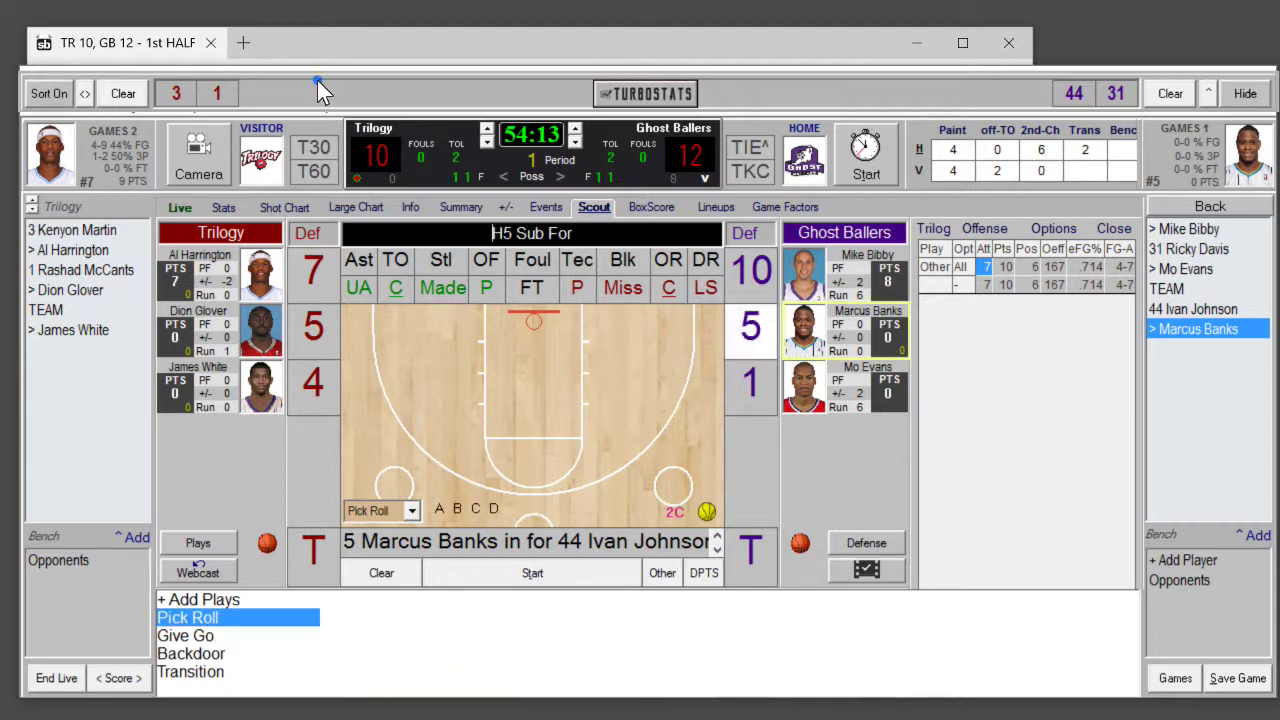
pyautogui.click(526, 337)
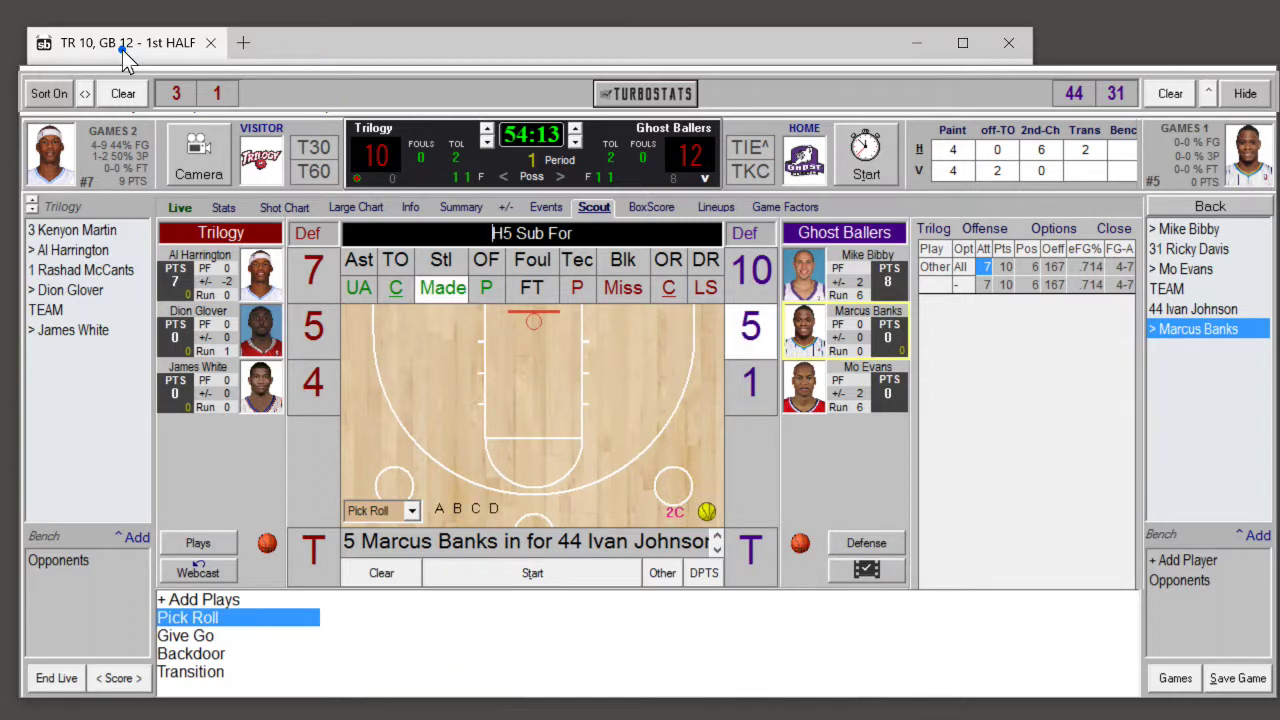
pyautogui.click(533, 322)
pyautogui.click(758, 400)
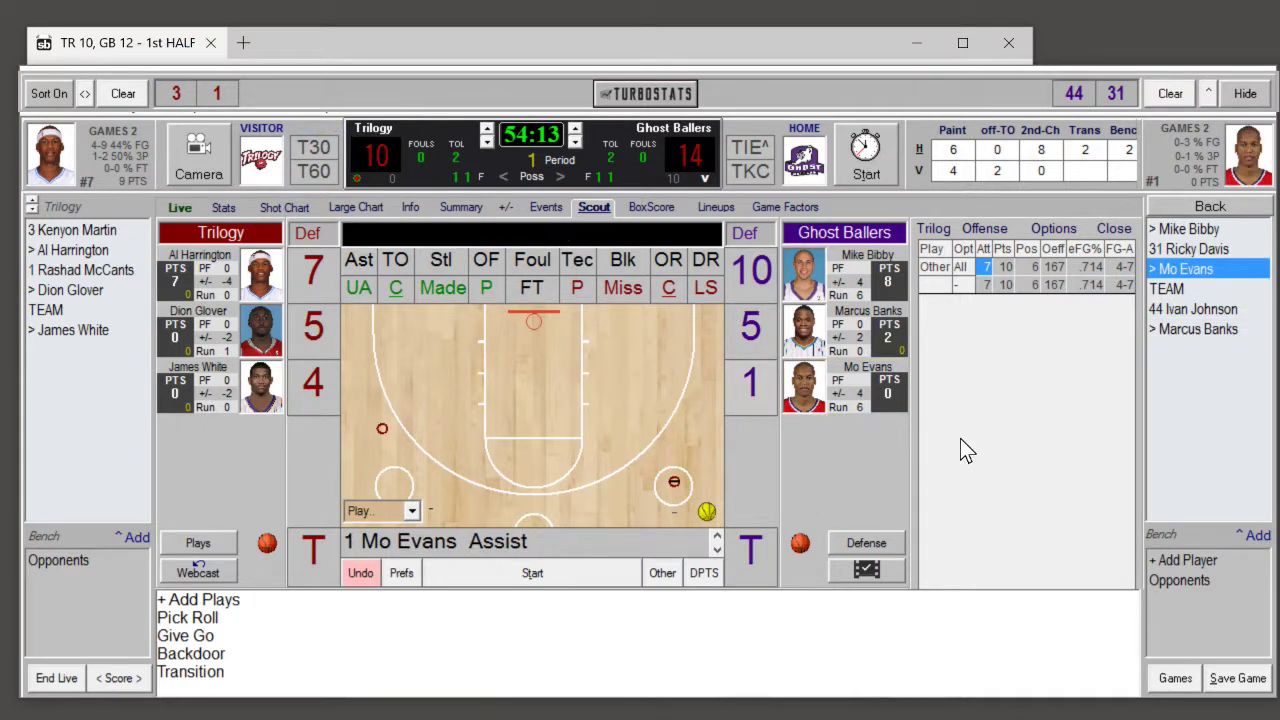
# Step: Examine the Ghost Ballers' play scouting statistics at full width and close the report
pyautogui.click(933, 229)
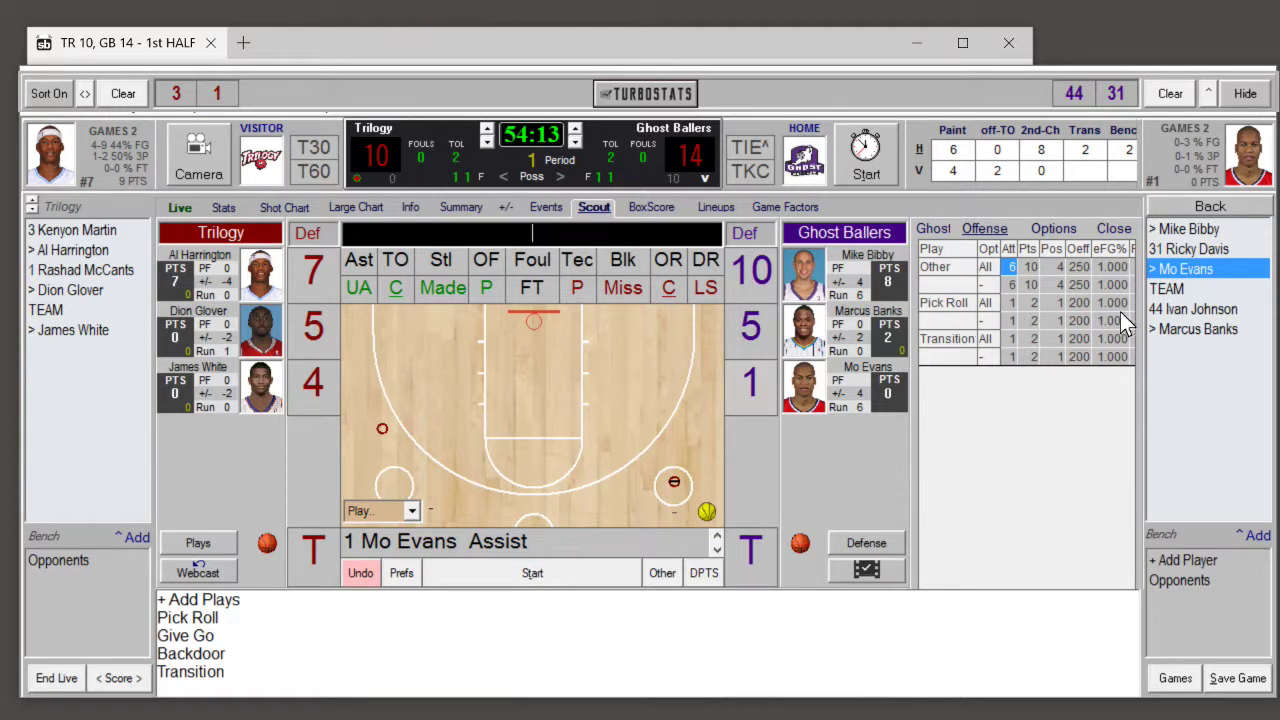
pyautogui.click(596, 207)
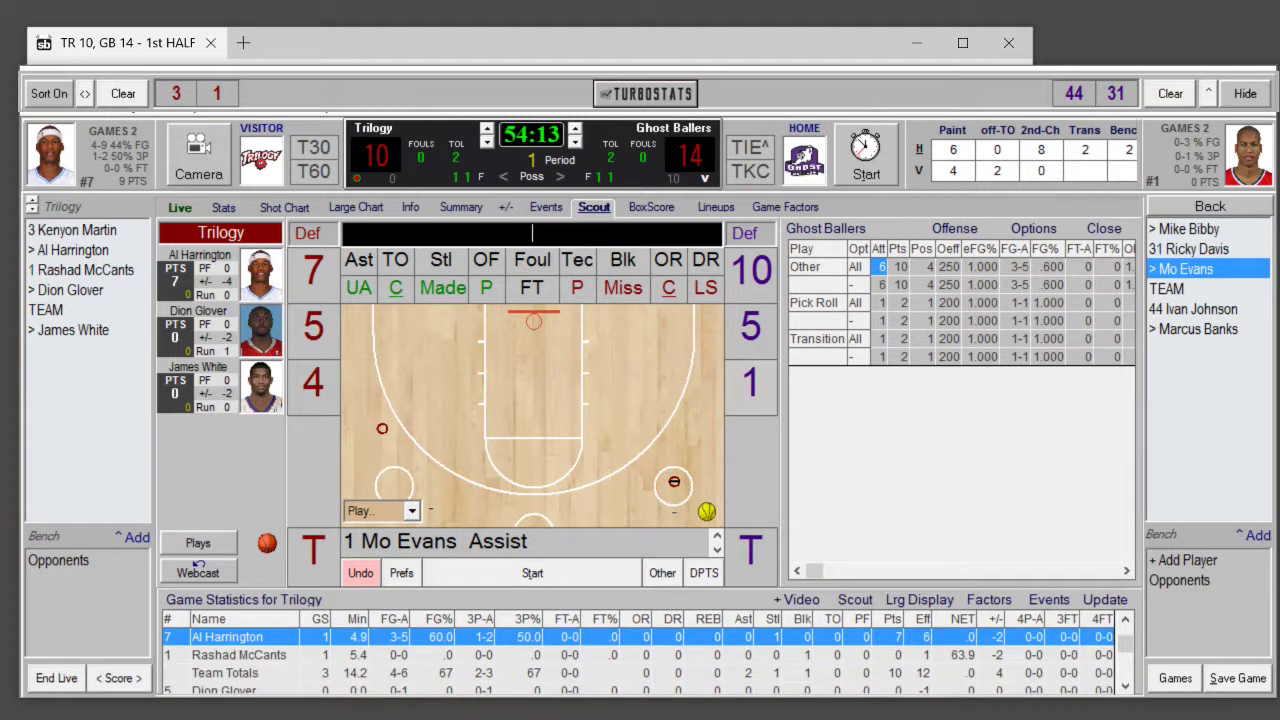
pyautogui.click(602, 207)
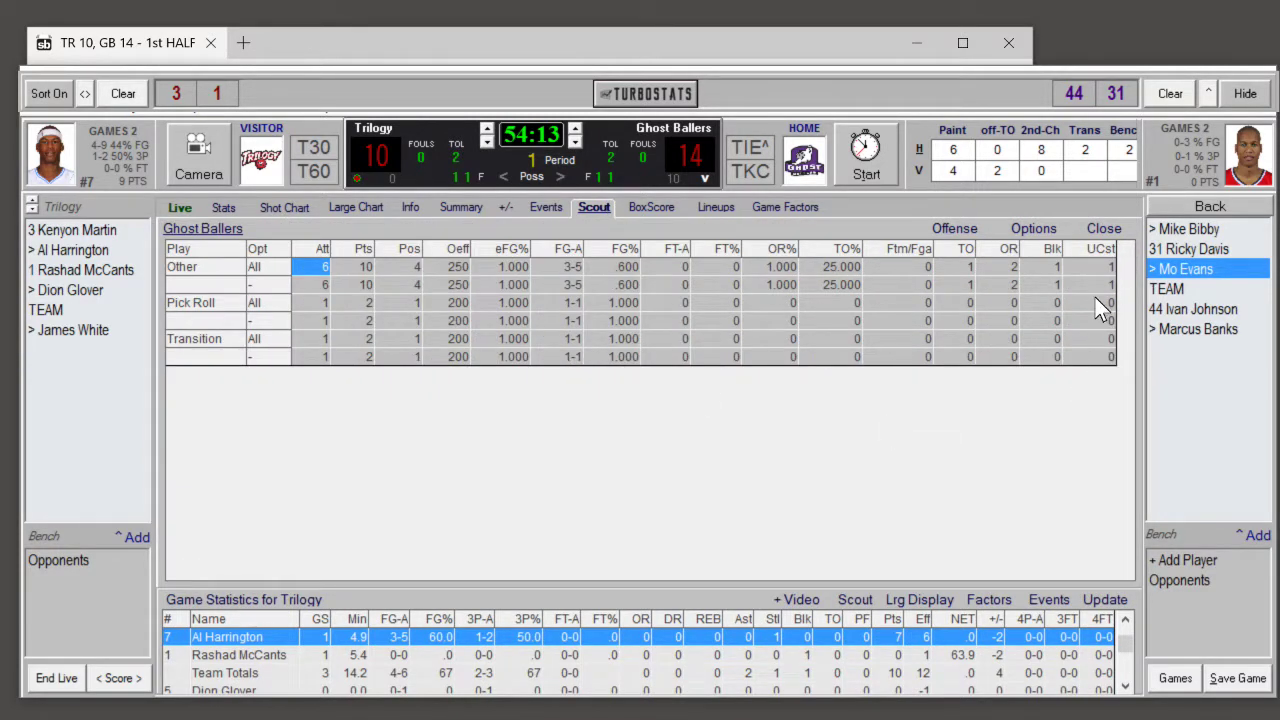
pyautogui.click(1104, 228)
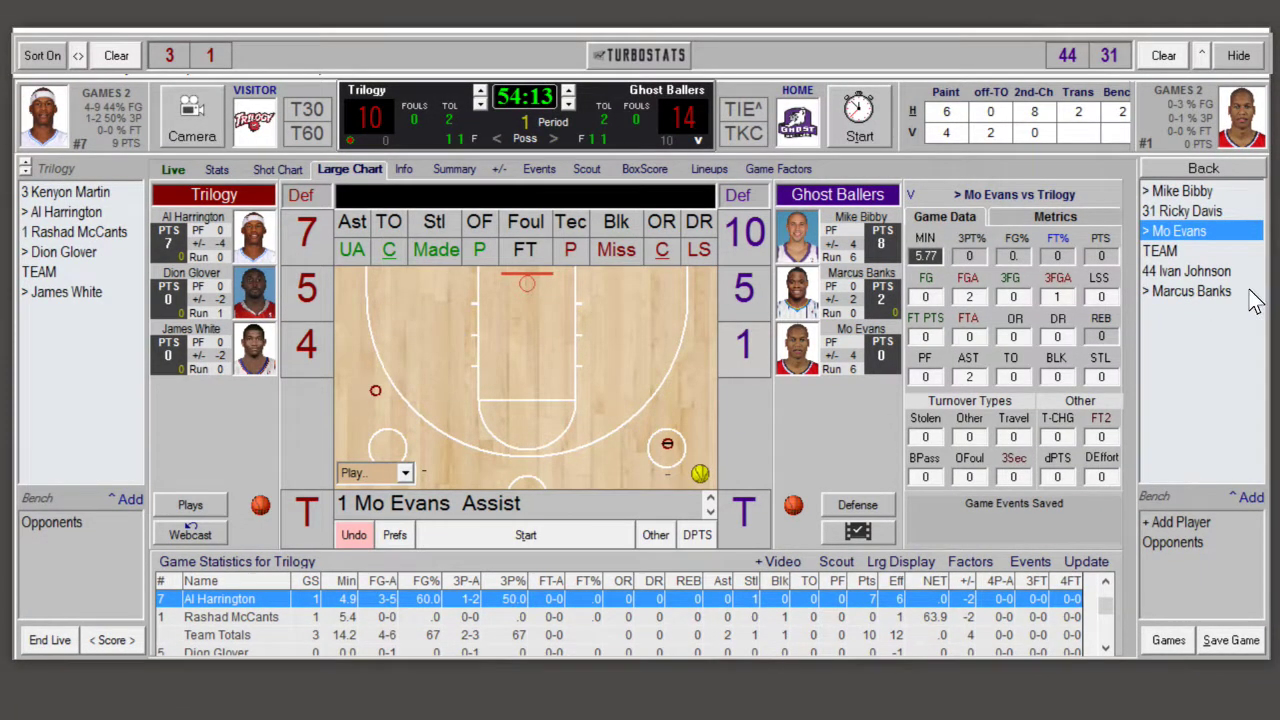
# Step: Narrow the game form, enable its scale mode, and enlarge the scaled form to fill the screen
pyautogui.moveTo(1272, 305); pyautogui.dragTo(1042, 295)
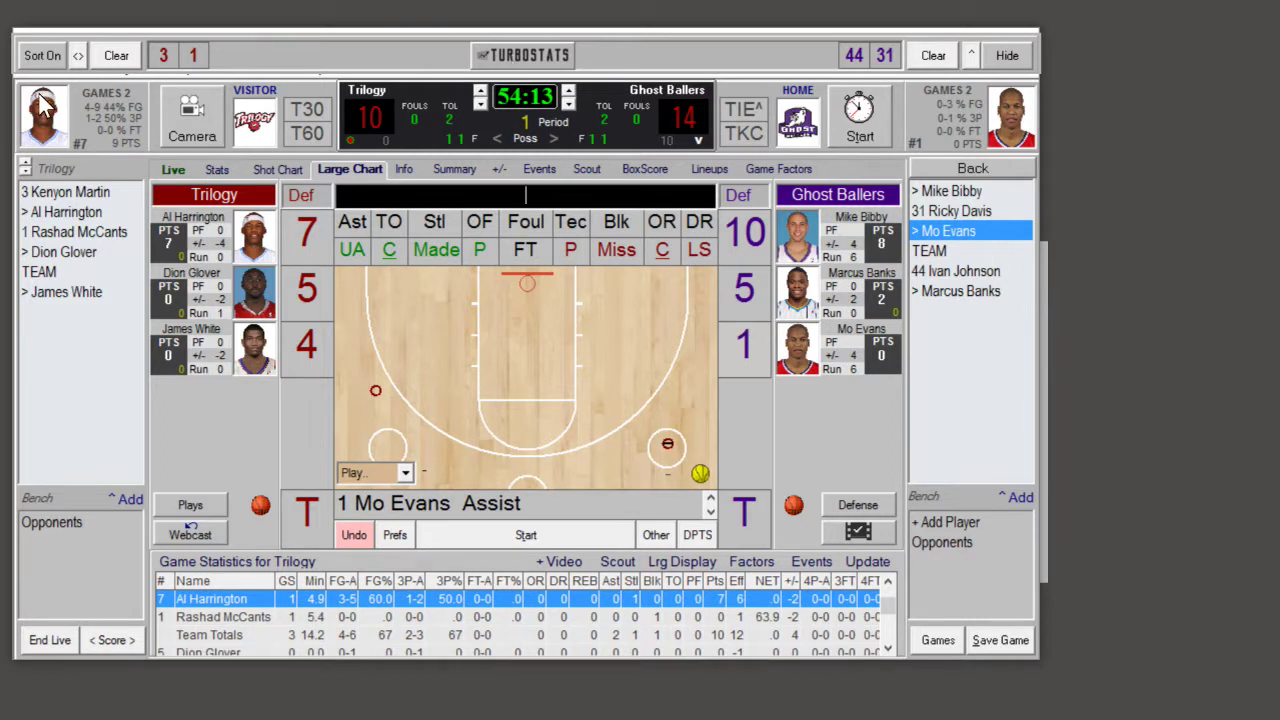
pyautogui.click(80, 56)
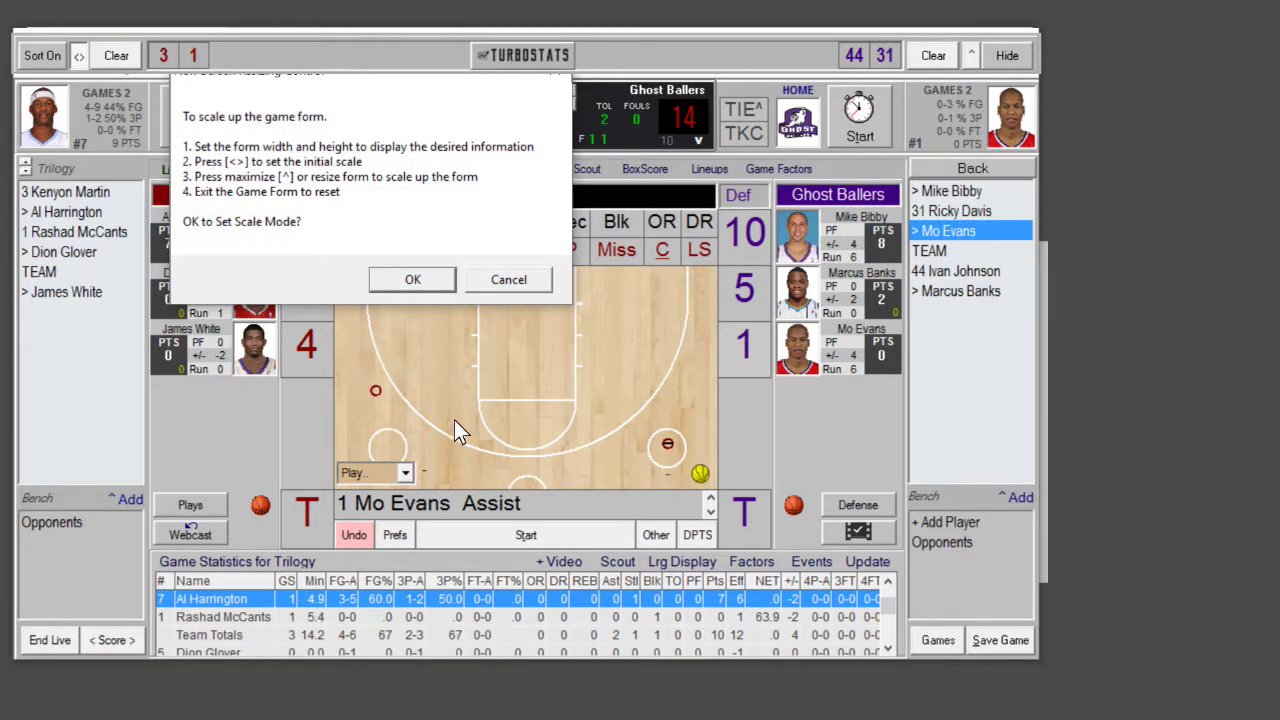
pyautogui.click(410, 279)
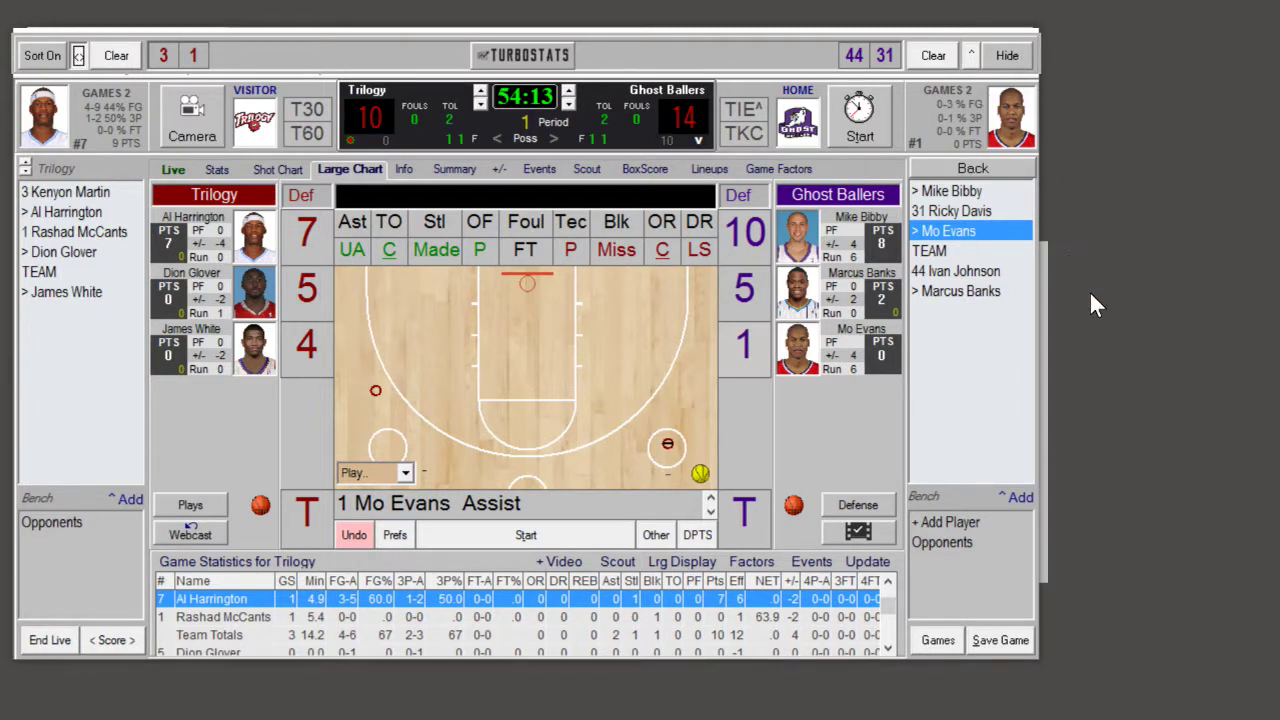
pyautogui.moveTo(1038, 659); pyautogui.dragTo(1272, 704)
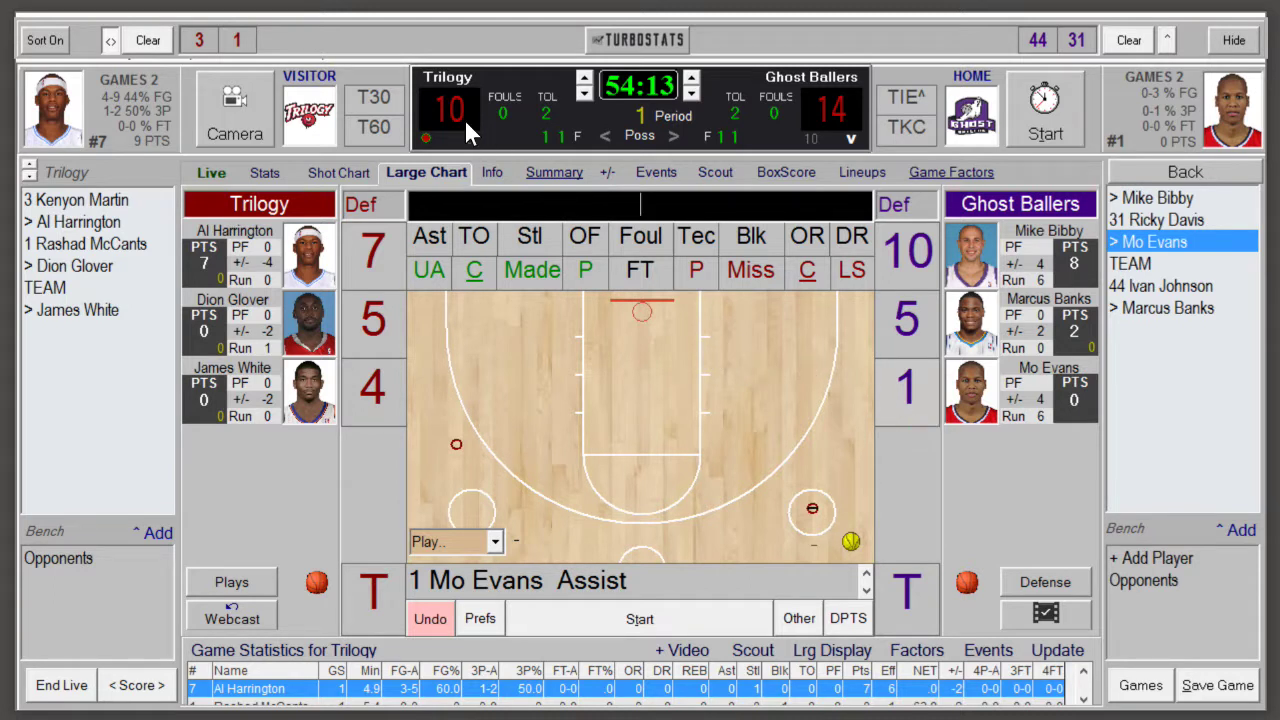
# Step: Record a full timeout for Trilogy and a tie-up credited to Al Harrington
pyautogui.click(388, 96)
pyautogui.click(374, 127)
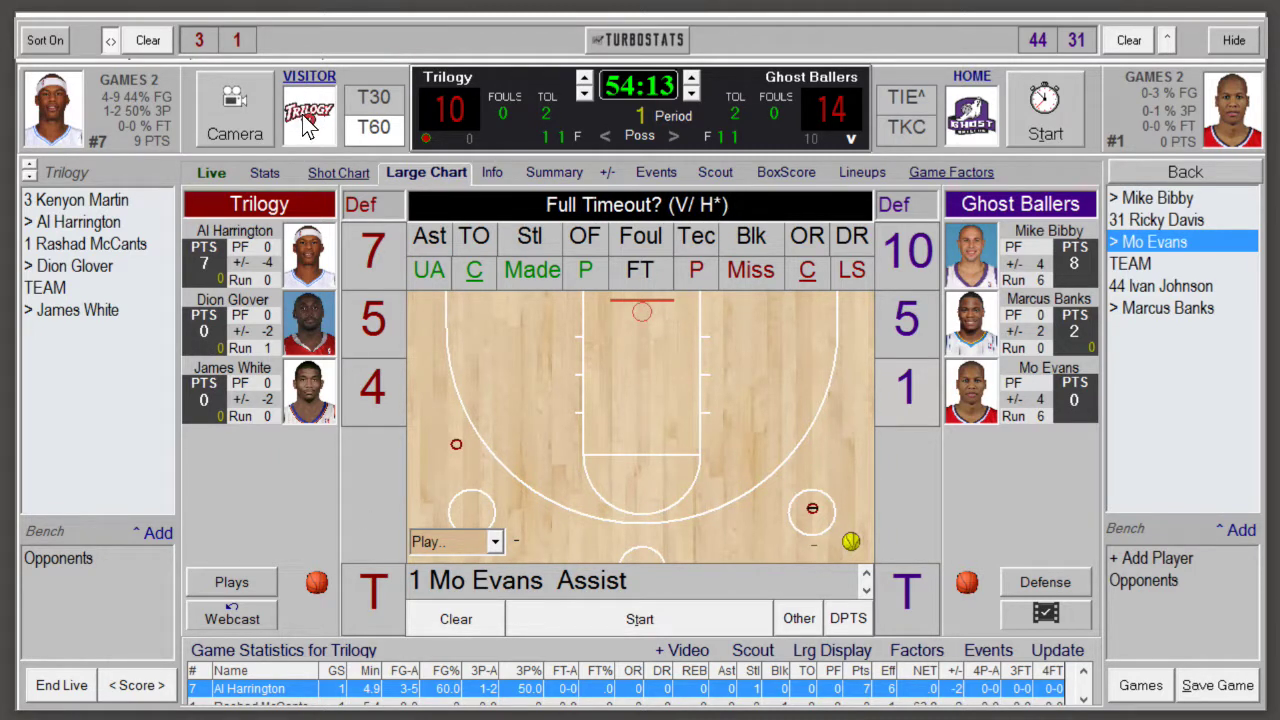
pyautogui.click(369, 603)
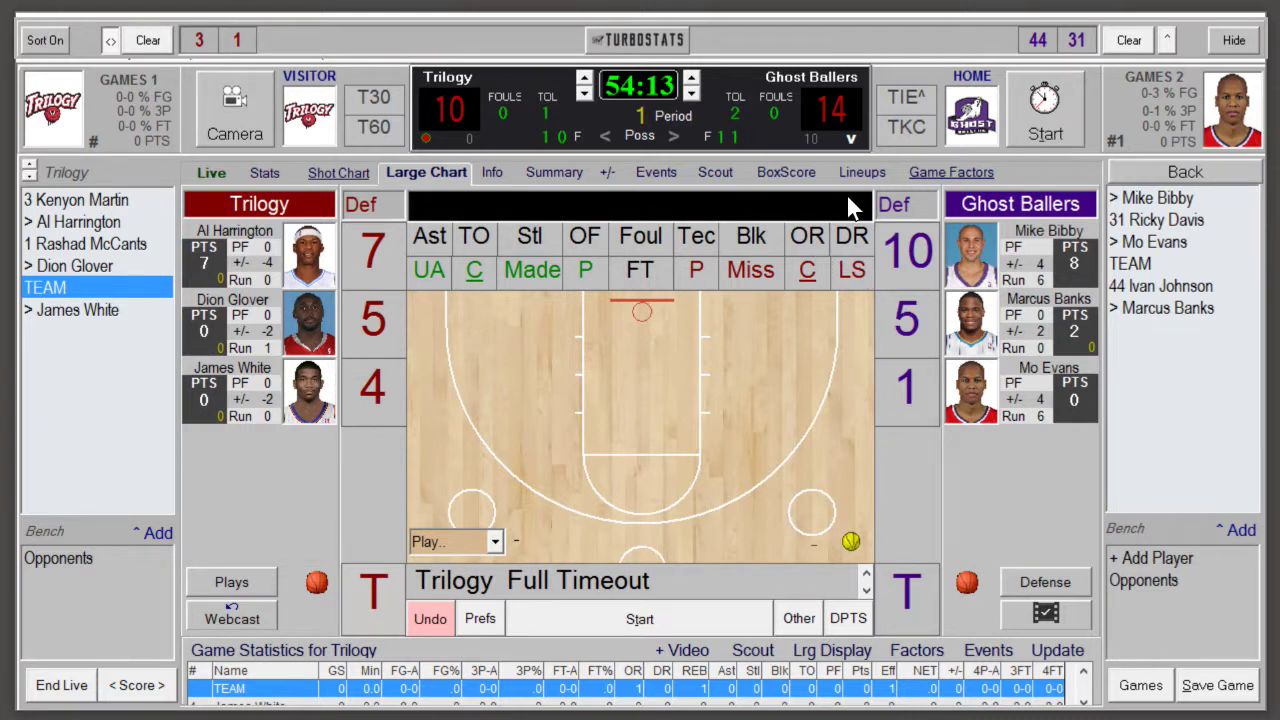
pyautogui.click(913, 98)
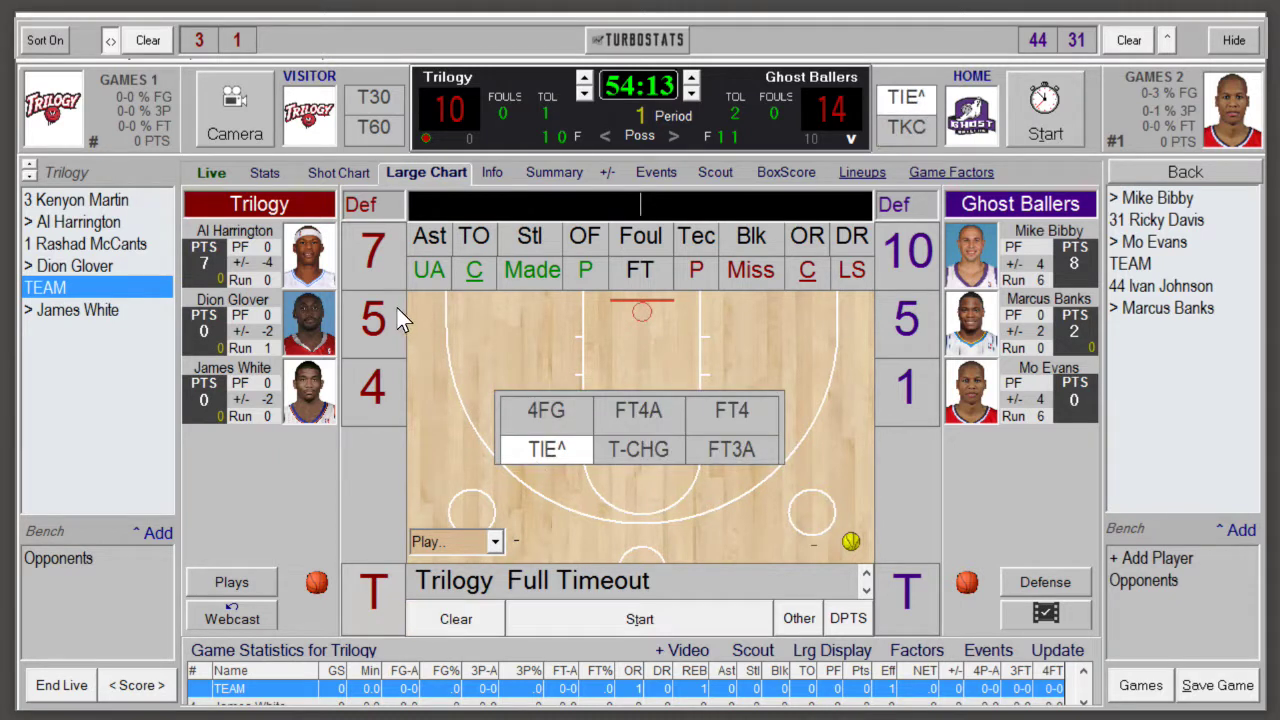
pyautogui.click(380, 256)
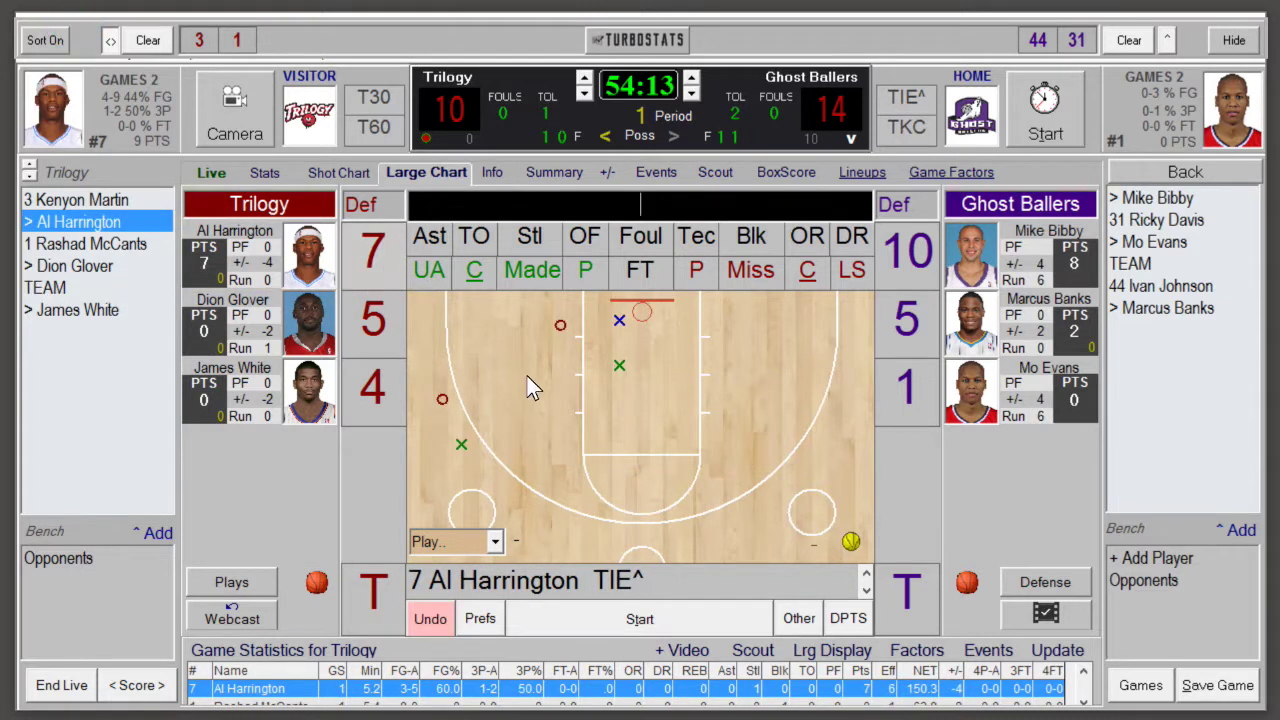
# Step: Record a charge taken by Mike Bibby with an offensive foul turnover by James White
pyautogui.click(909, 128)
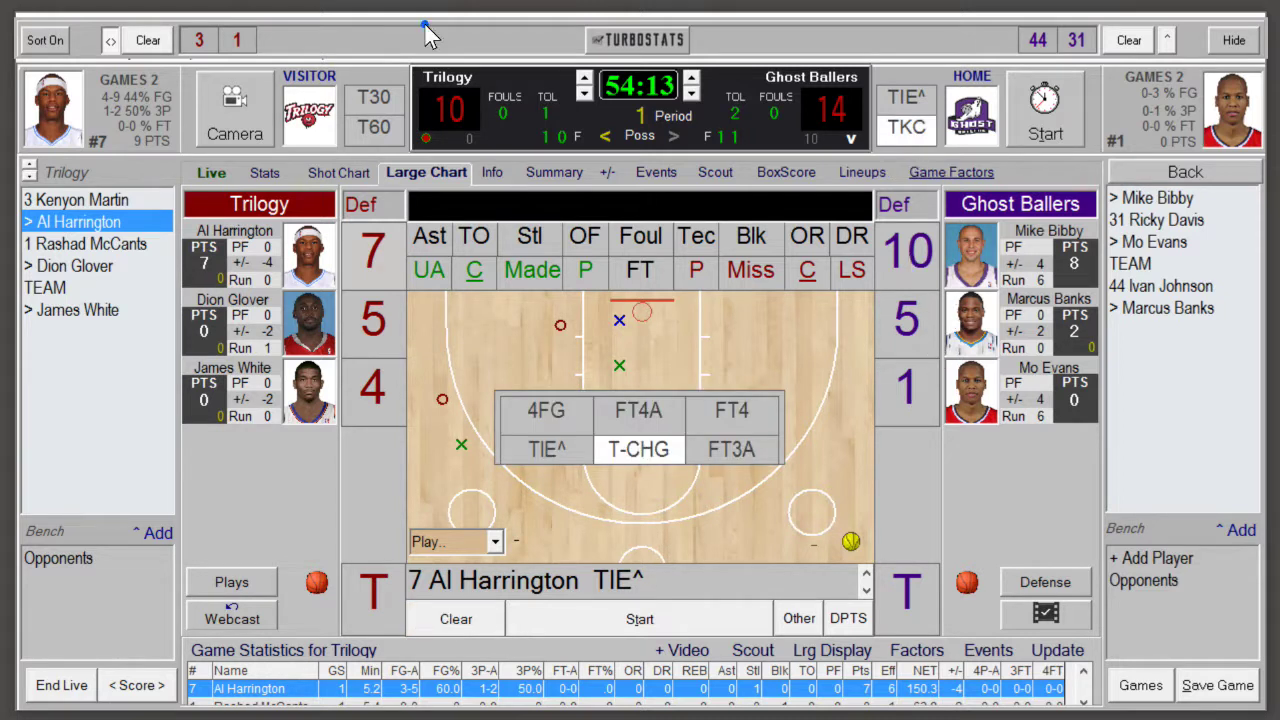
pyautogui.click(910, 262)
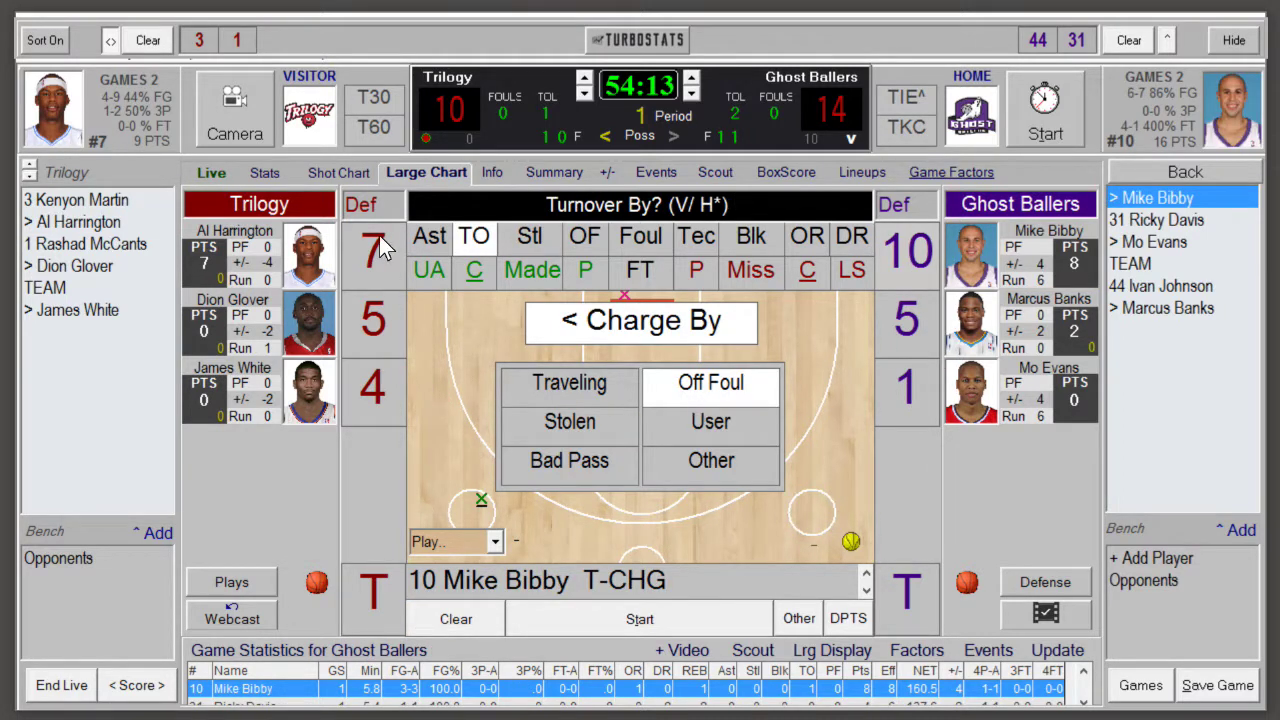
pyautogui.click(370, 398)
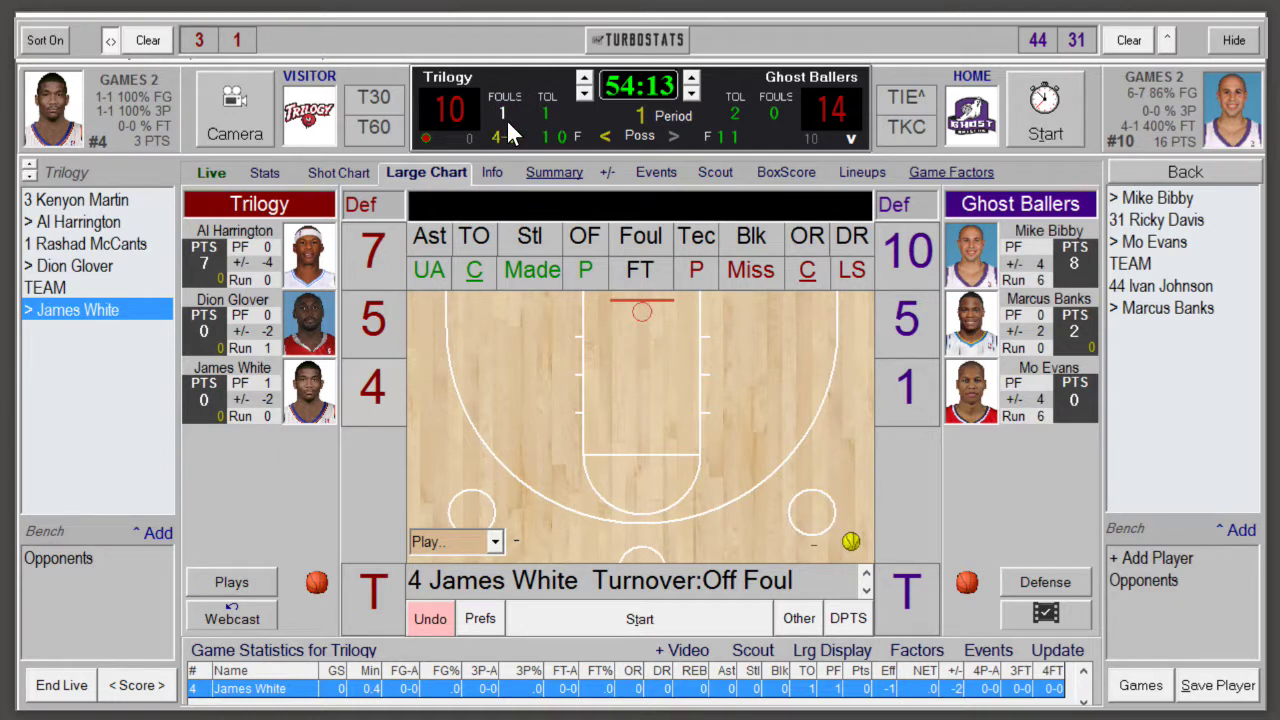
# Step: Turn off Offensive Fouls in Bonus in the game properties of the live game settings
pyautogui.click(480, 618)
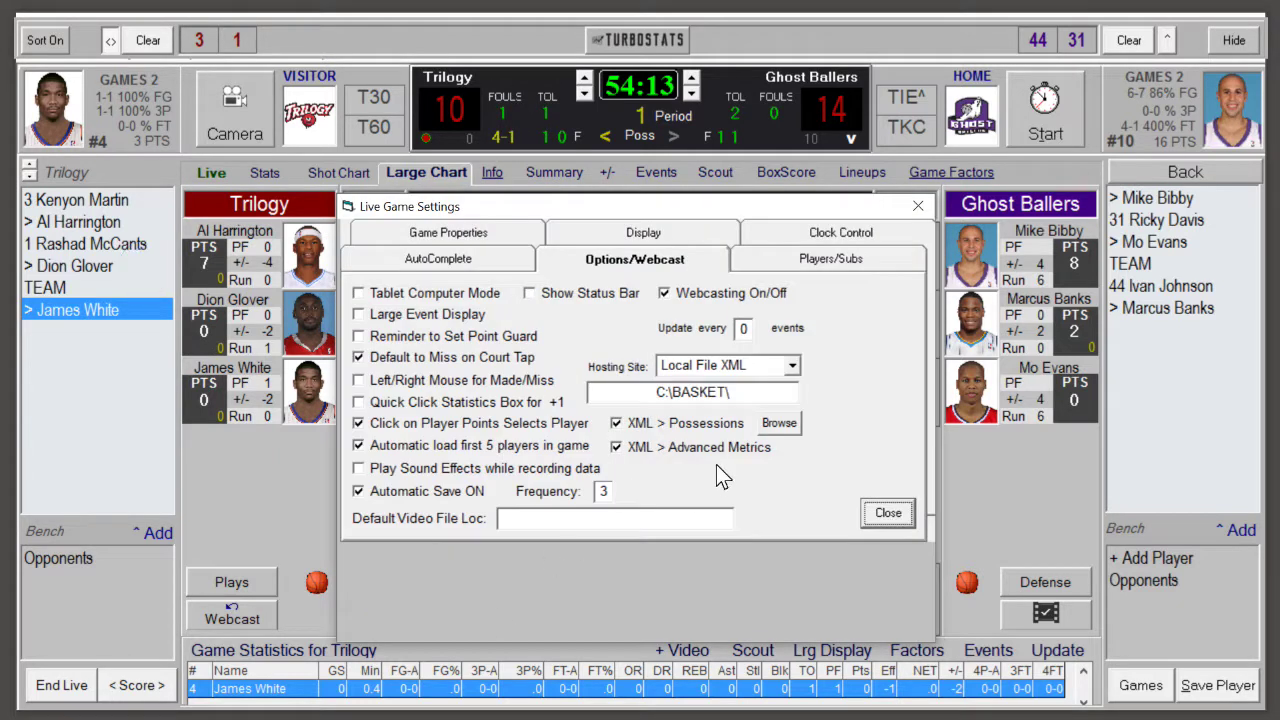
pyautogui.click(460, 236)
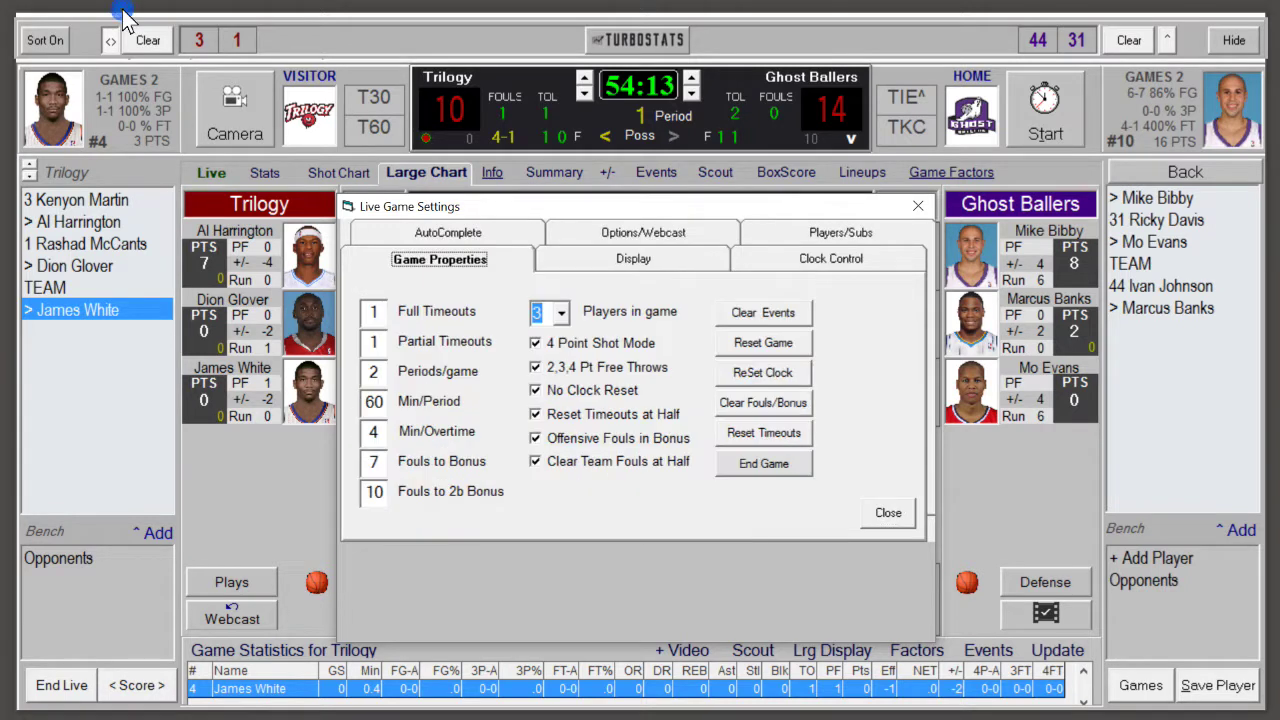
pyautogui.click(562, 443)
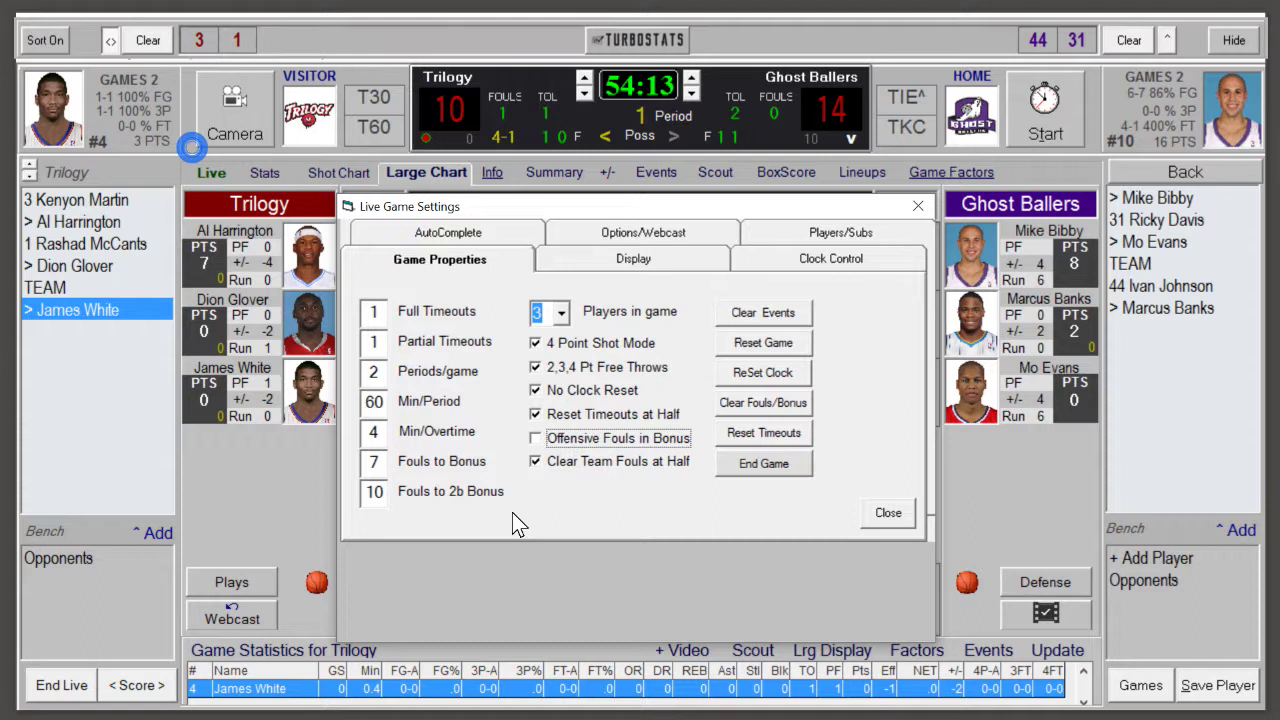
pyautogui.click(888, 512)
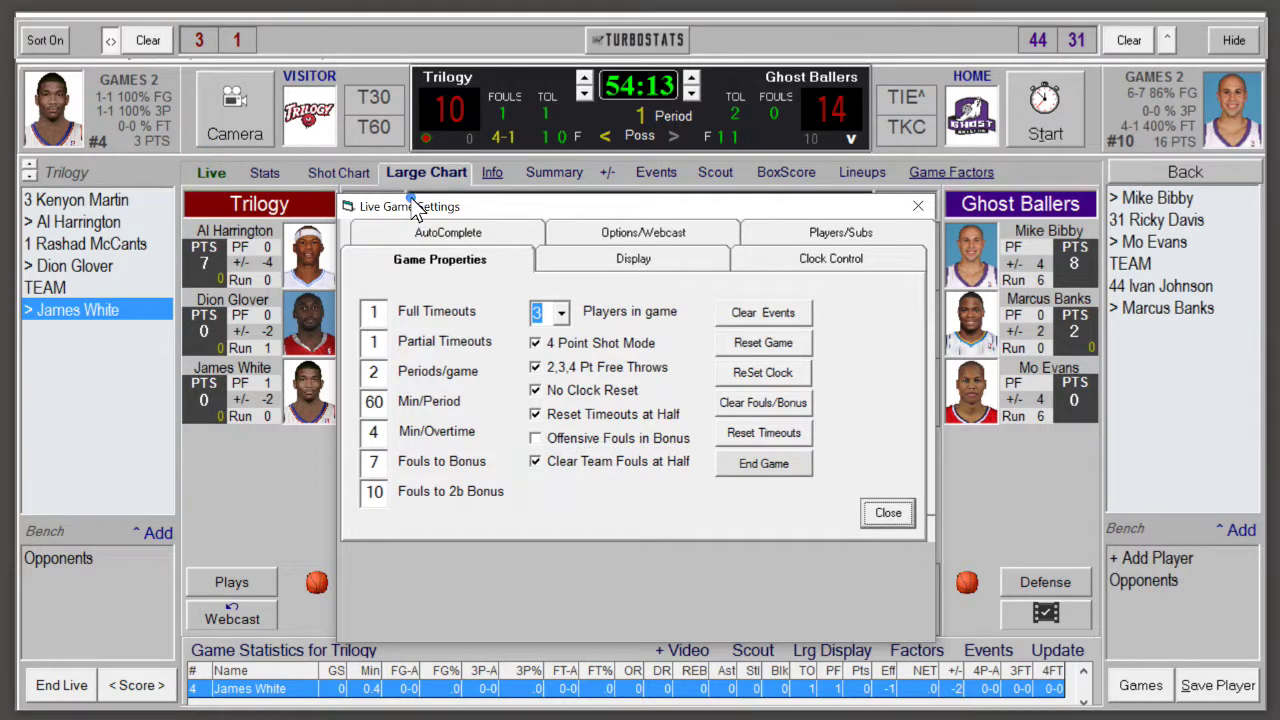
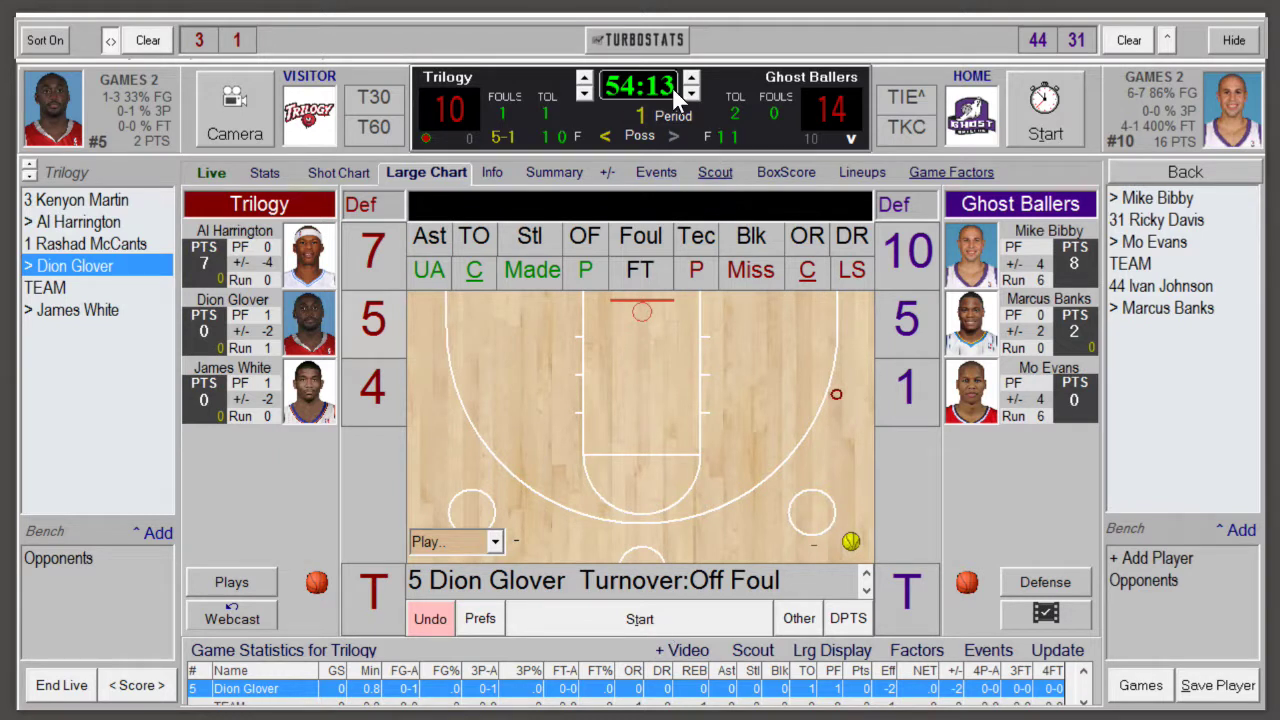
# Step: Lower the game clock by two minutes and three seconds to 52:10
pyautogui.click(584, 92)
pyautogui.click(584, 92)
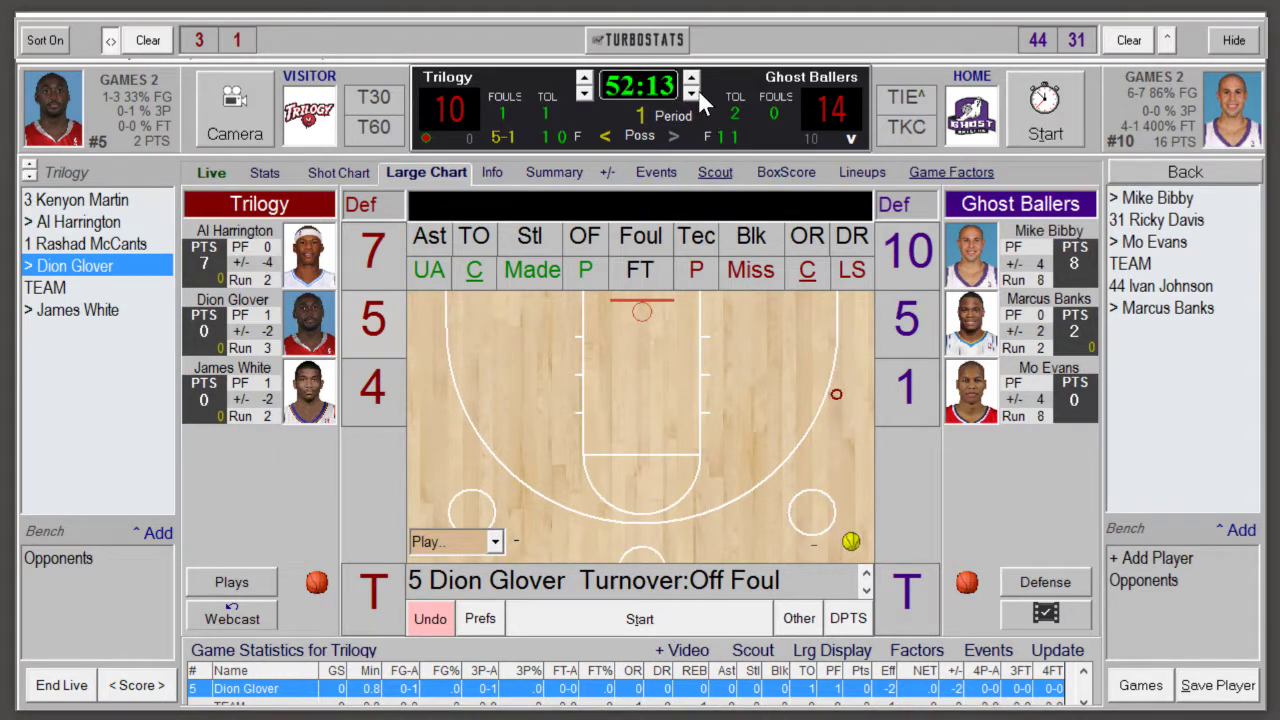
pyautogui.click(691, 93)
pyautogui.click(691, 93)
pyautogui.click(691, 93)
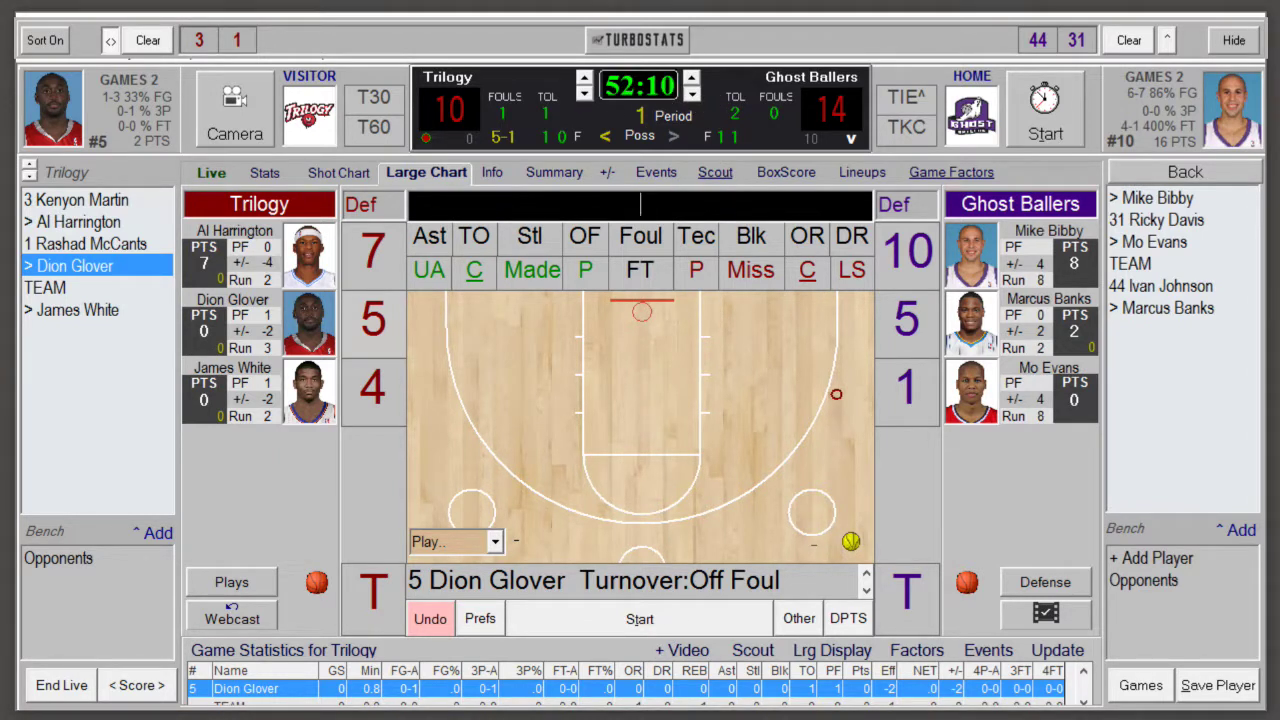
# Step: Set the game clock to 52:23 and reduce its minutes to reach 37:23
pyautogui.click(672, 96)
pyautogui.click(776, 214)
pyautogui.click(817, 213)
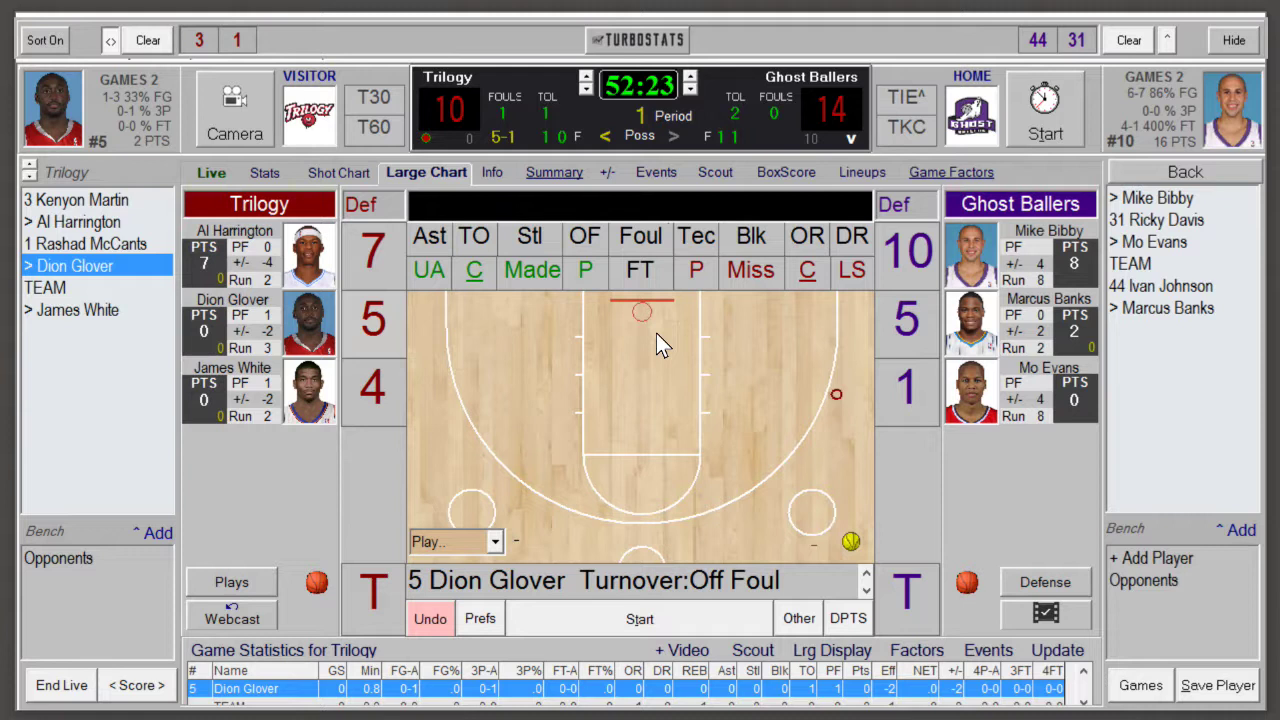
pyautogui.click(586, 90)
pyautogui.click(586, 90)
pyautogui.click(586, 90)
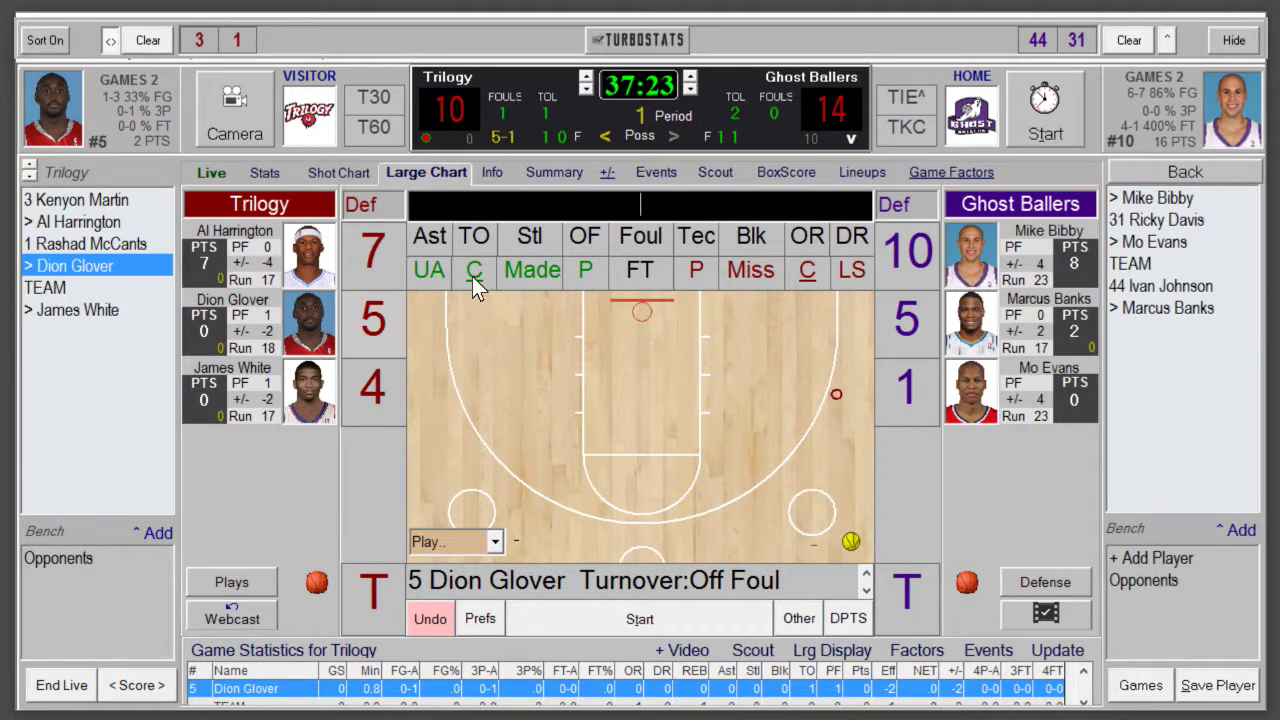
# Step: Record an uncontested 4-point shot made by Al Harrington from the circle beyond the arc, assisted by James White
pyautogui.click(381, 262)
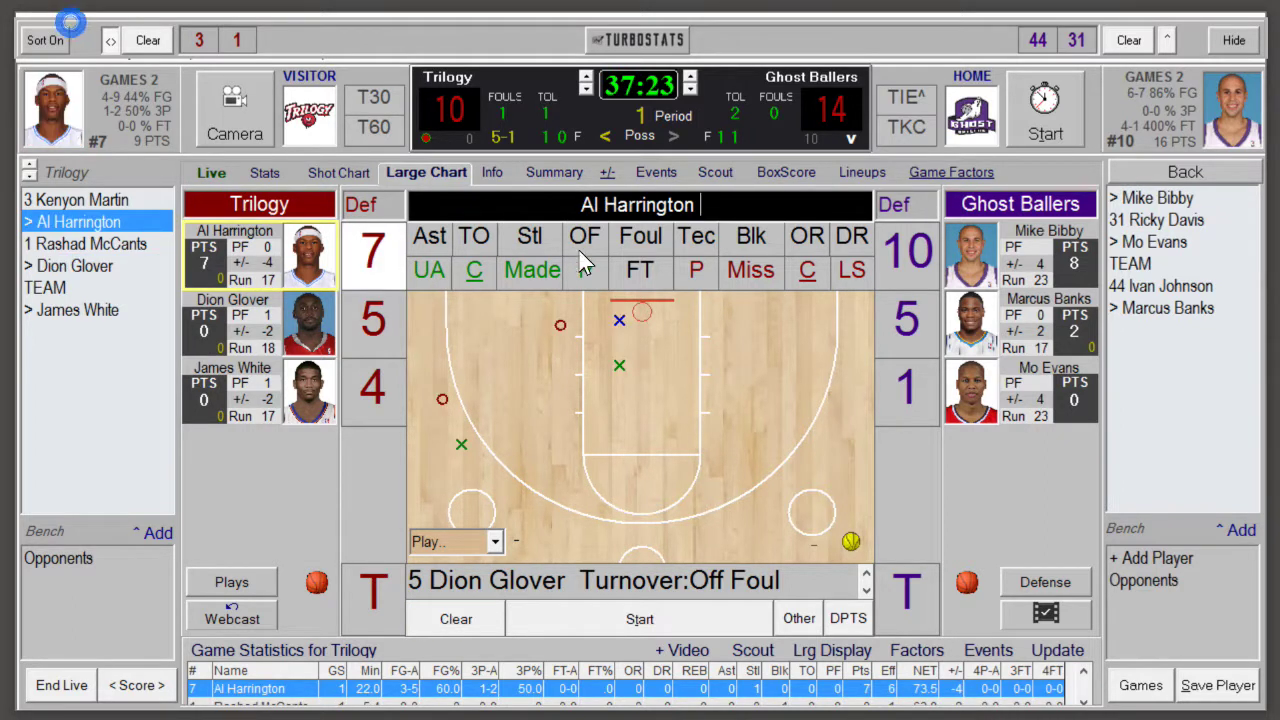
pyautogui.click(473, 272)
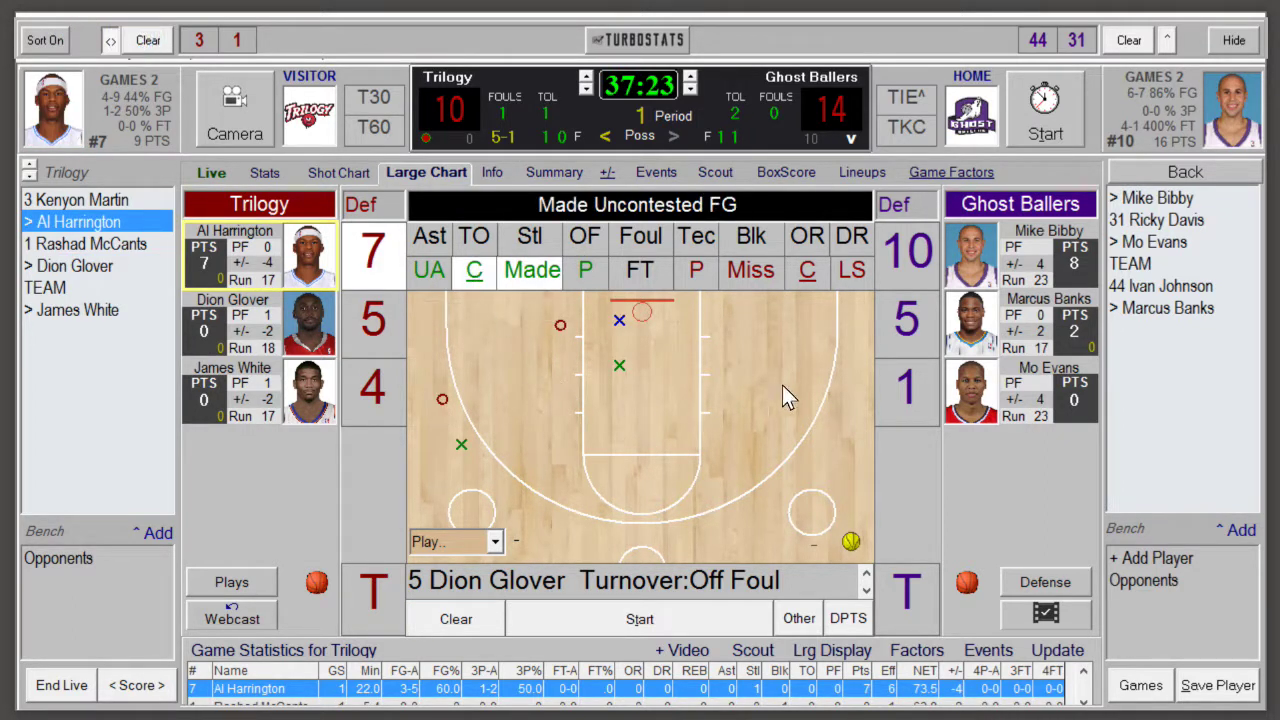
pyautogui.click(816, 505)
pyautogui.click(362, 195)
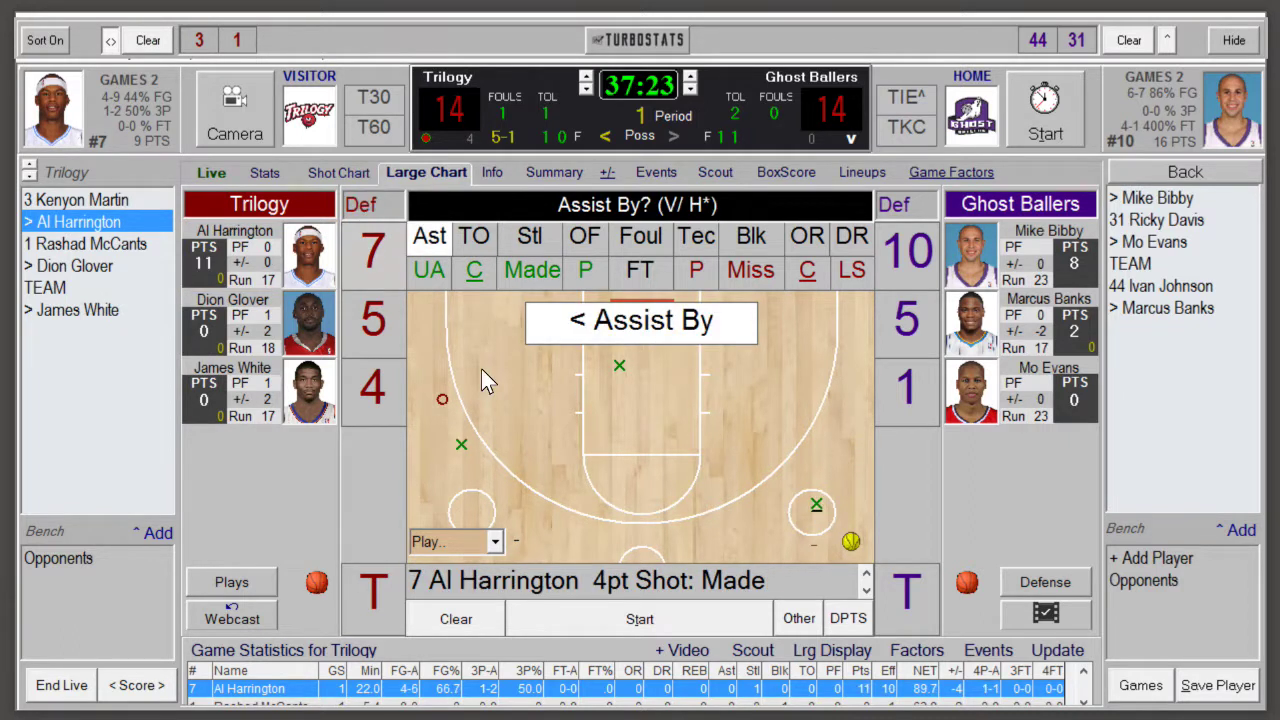
pyautogui.click(385, 390)
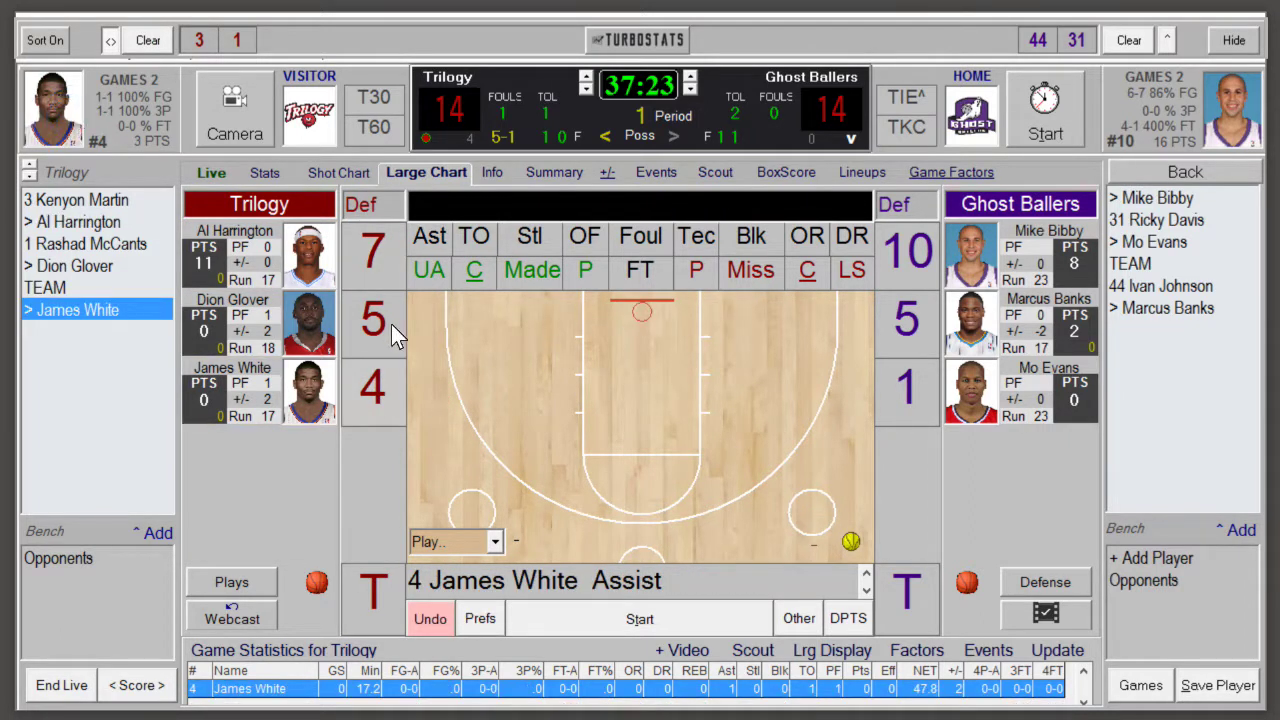
# Step: Review the individual shot charts of Trilogy's Al Harrington, Dion Glover and James White, and Mike Bibby's on the Ghost Ballers
pyautogui.click(374, 260)
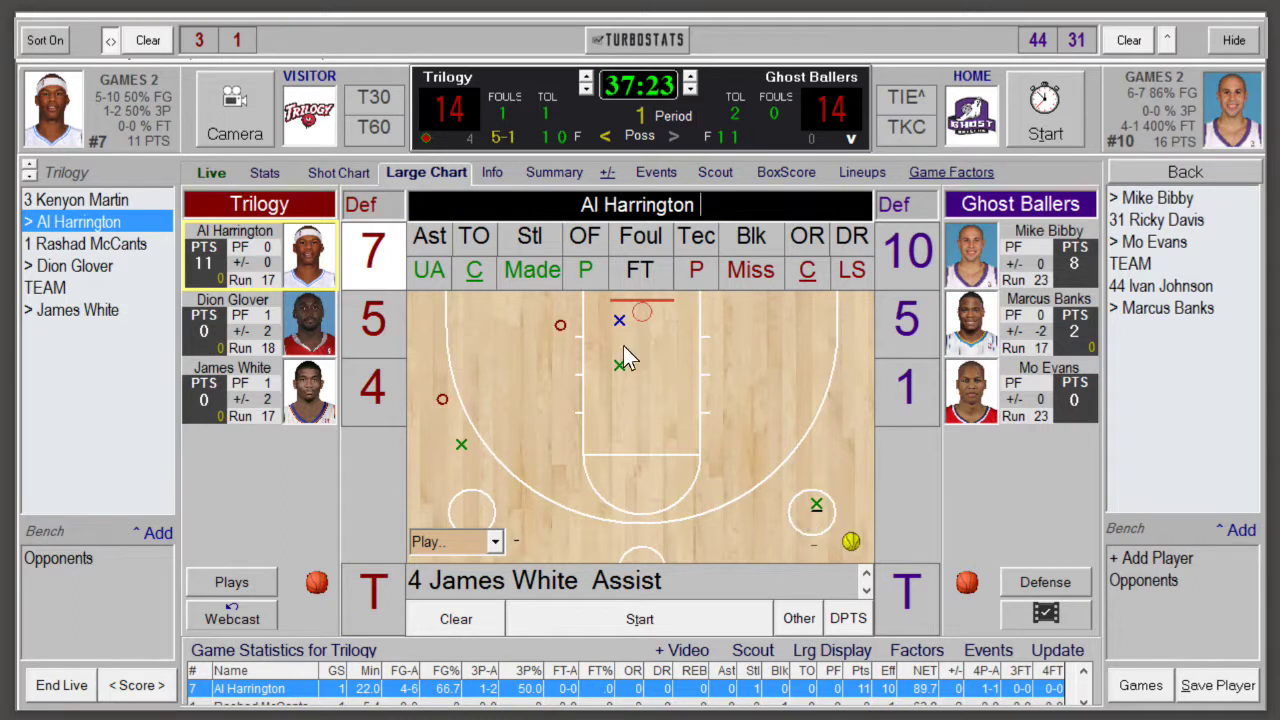
pyautogui.click(395, 326)
pyautogui.click(380, 372)
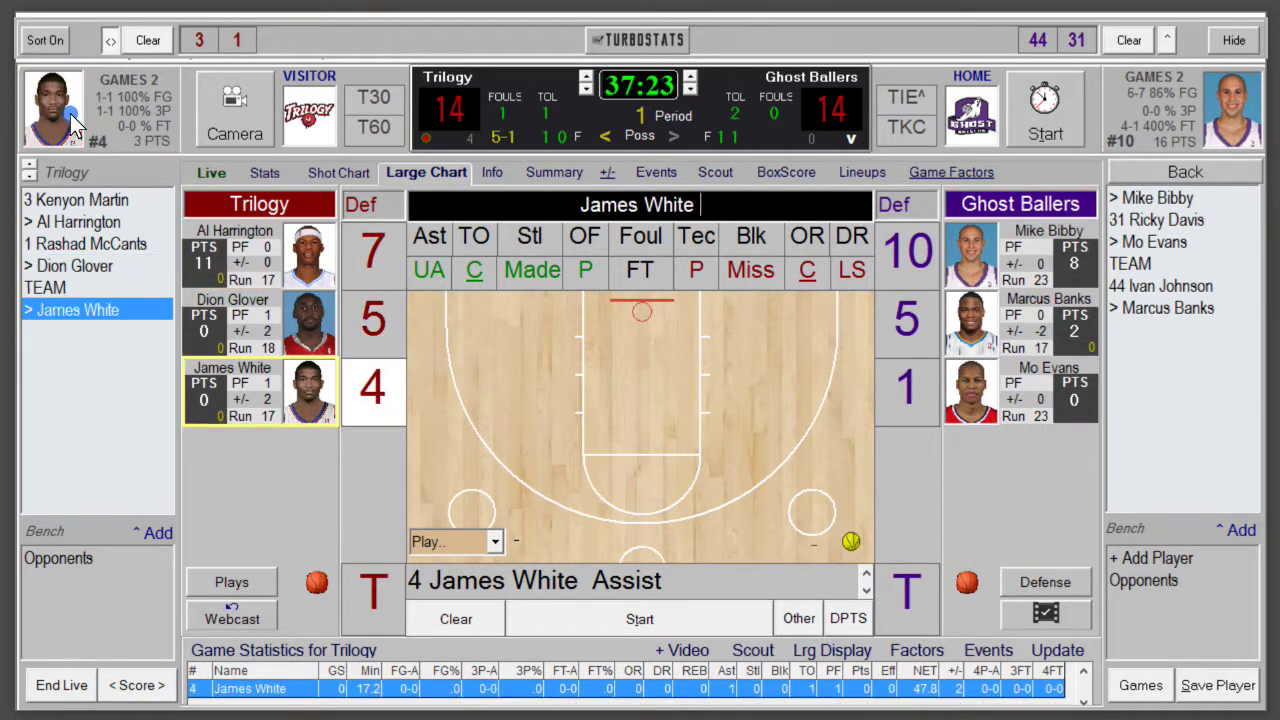
pyautogui.click(378, 335)
pyautogui.click(376, 265)
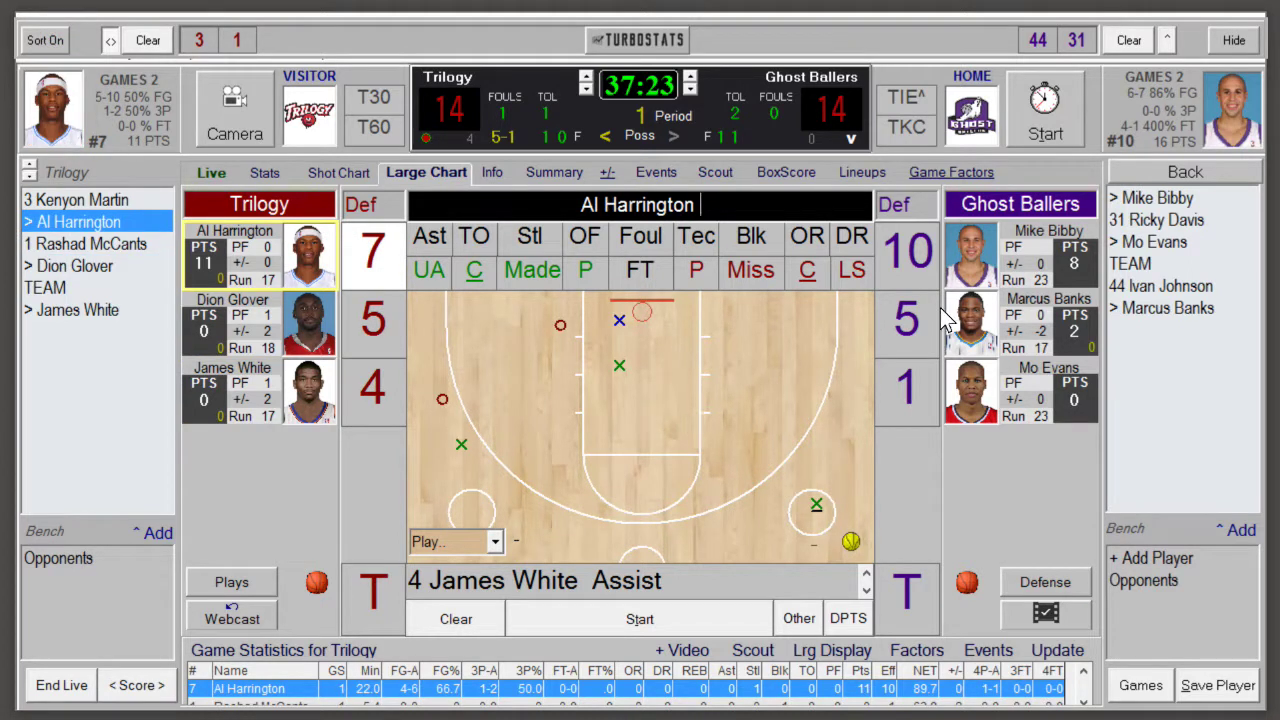
pyautogui.click(920, 266)
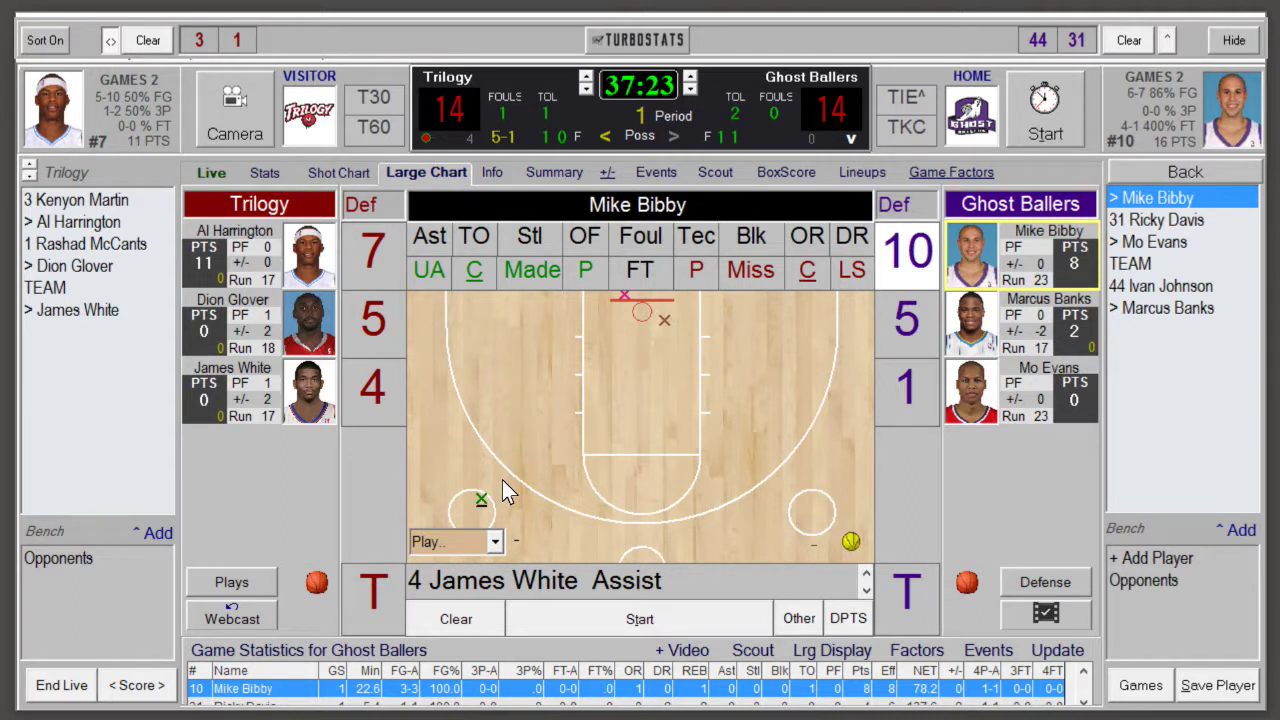
pyautogui.click(606, 437)
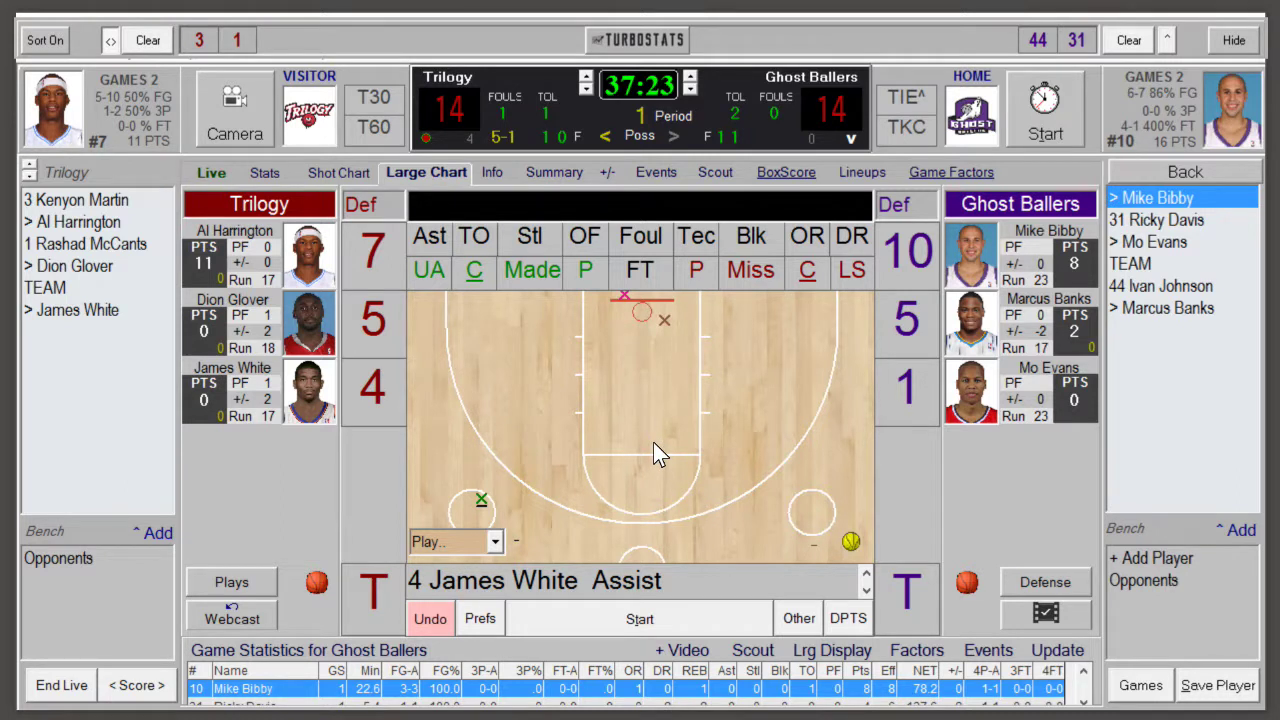
# Step: Record a missed last-second 3-point shot by Mike Bibby from beyond the arc and skip crediting a rebound
pyautogui.click(854, 270)
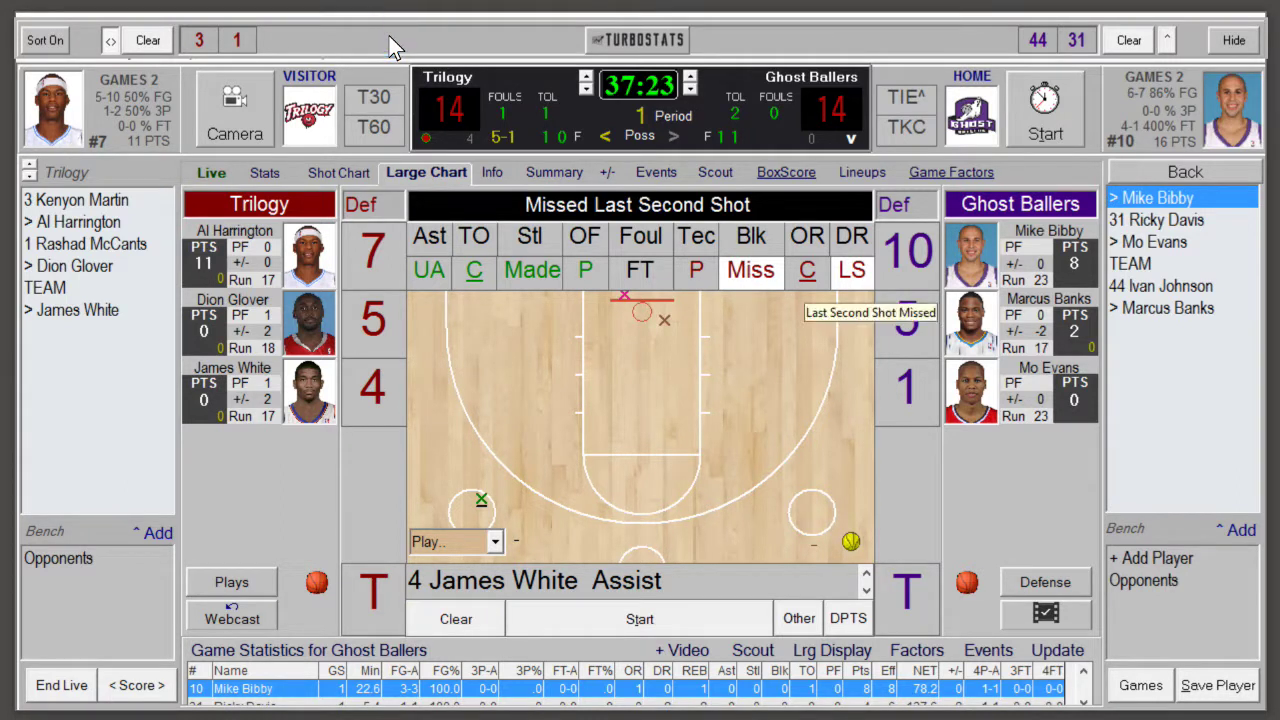
pyautogui.click(751, 539)
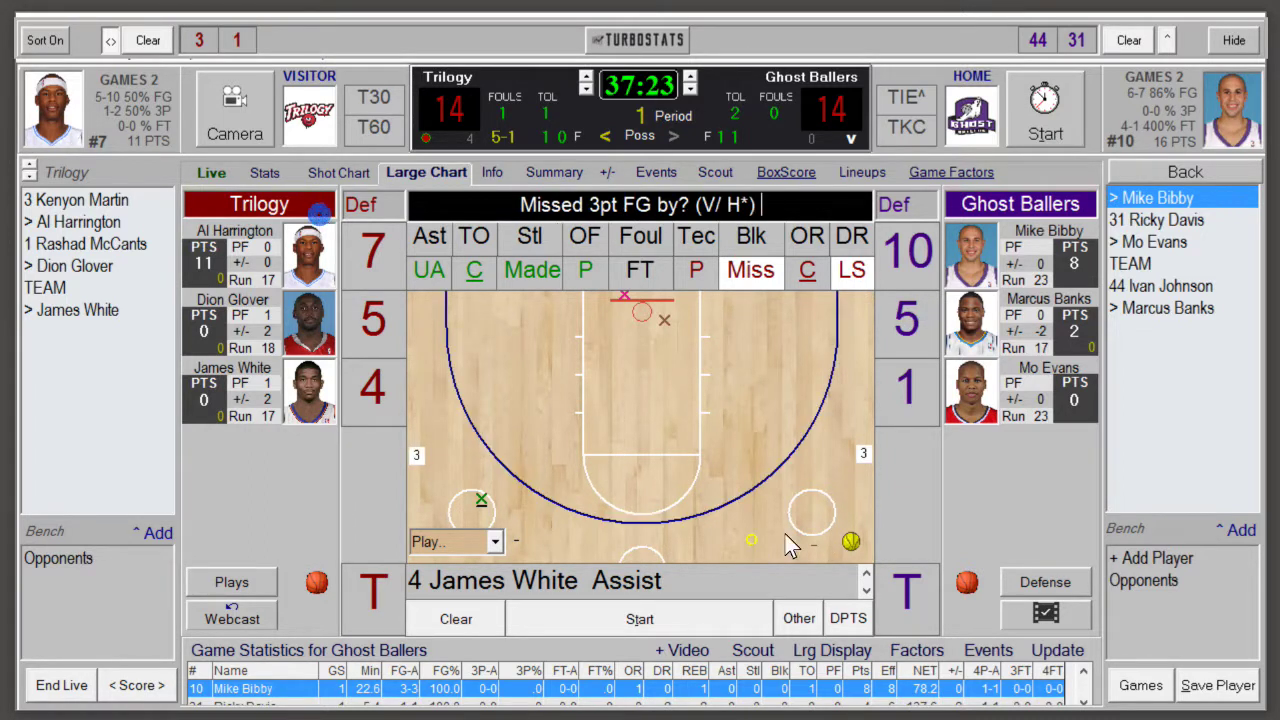
pyautogui.click(912, 262)
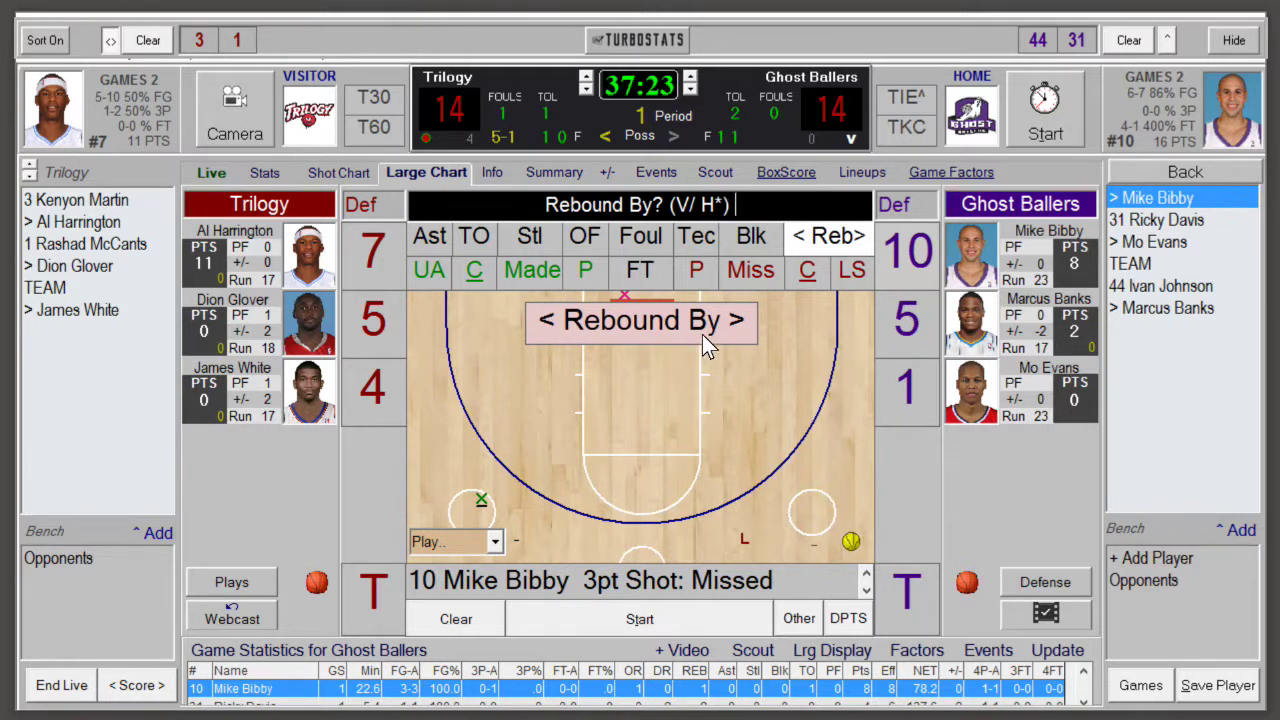
pyautogui.click(664, 326)
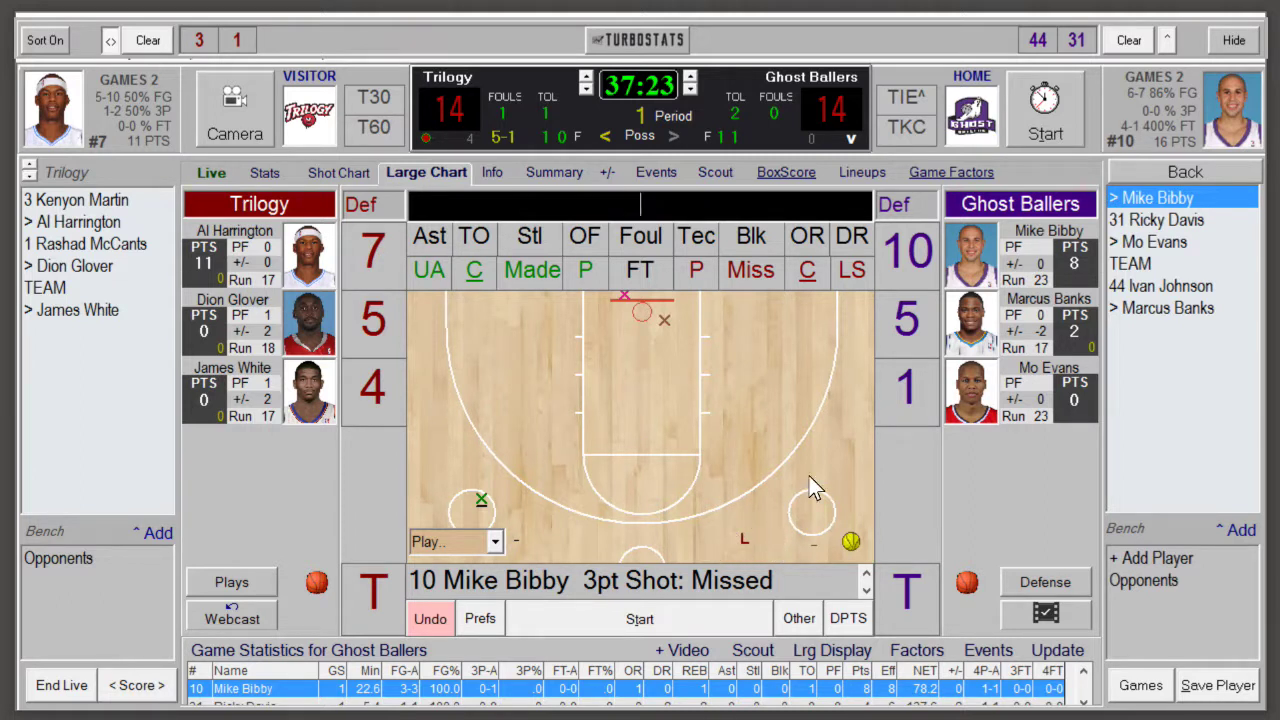
# Step: Review the shot charts of the Ghost Ballers on court: Mike Bibby, Marcus Banks and Mo Evans
pyautogui.click(918, 248)
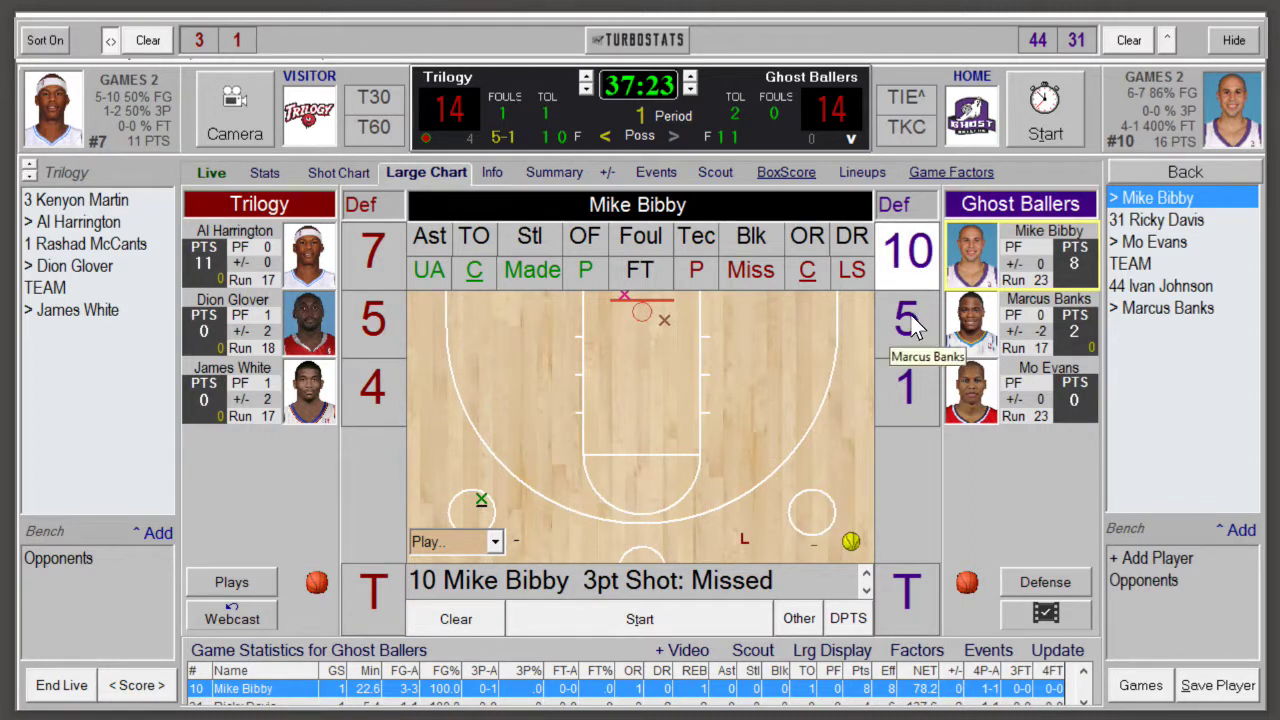
pyautogui.click(906, 320)
pyautogui.press('1')
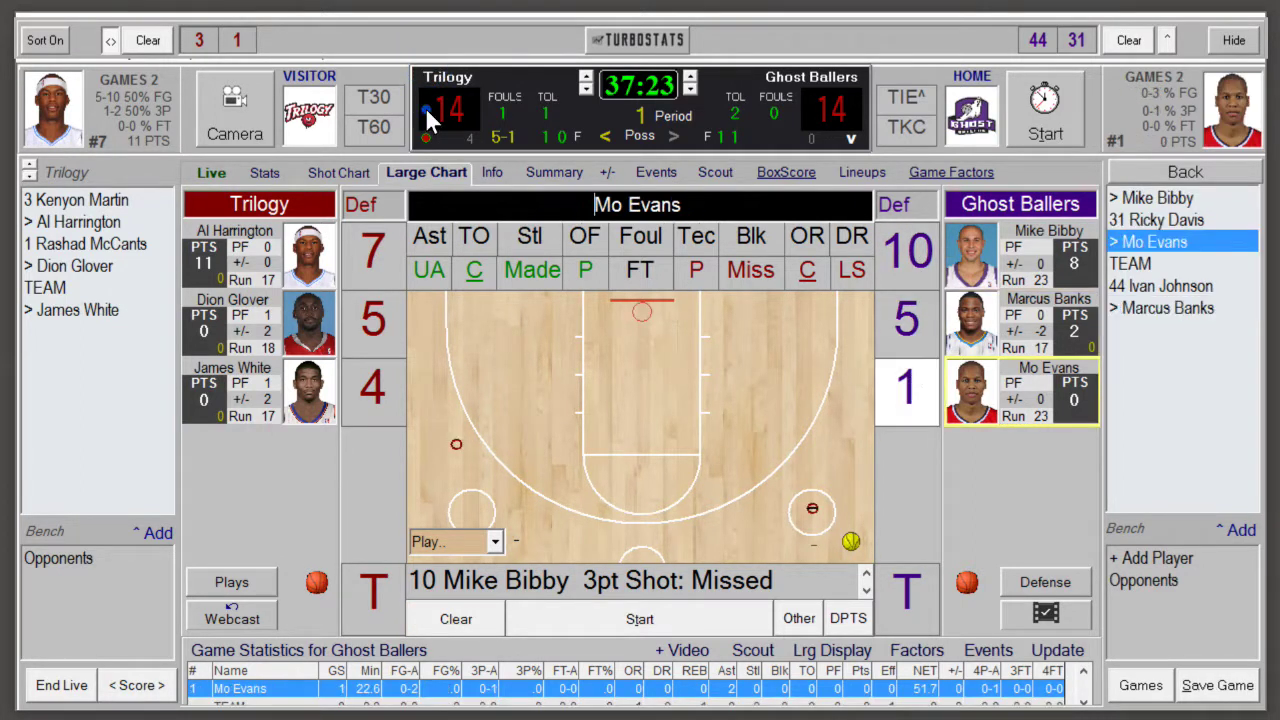
pyautogui.click(914, 323)
pyautogui.click(913, 262)
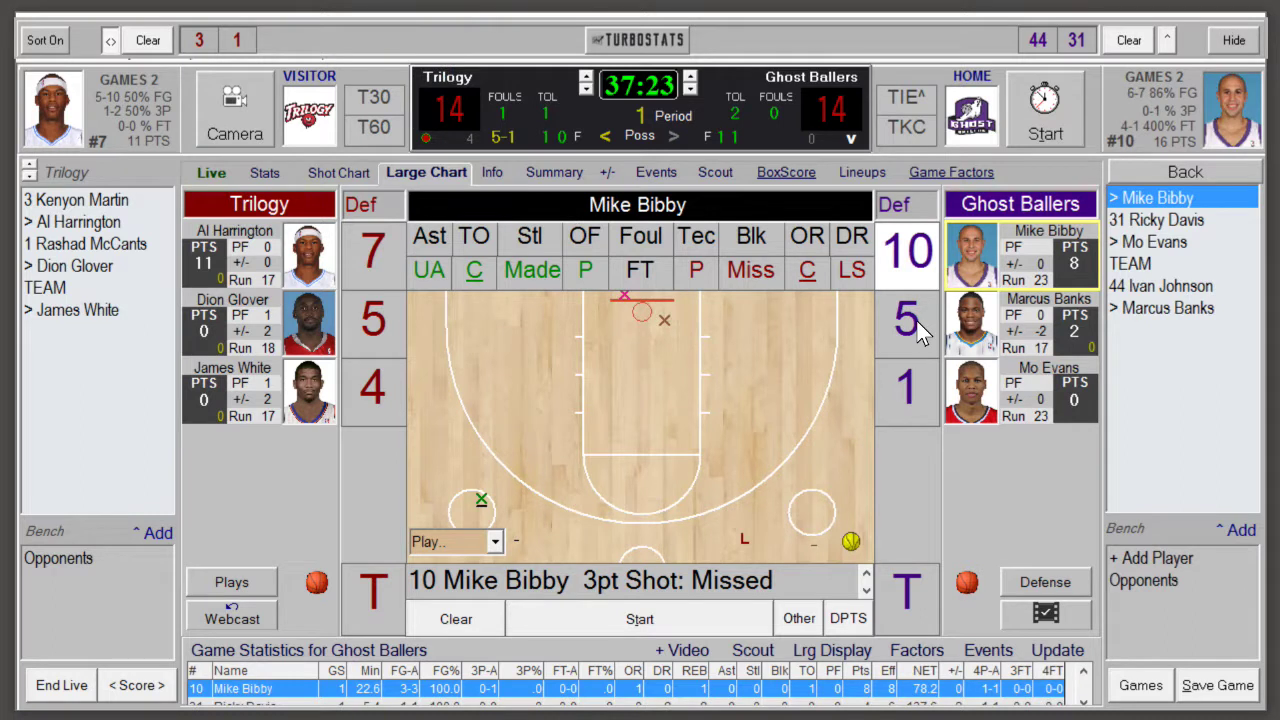
pyautogui.press('5')
pyautogui.press('1')
pyautogui.press('0')
# Step: Record a bad-pass turnover by Al Harrington
pyautogui.click(378, 258)
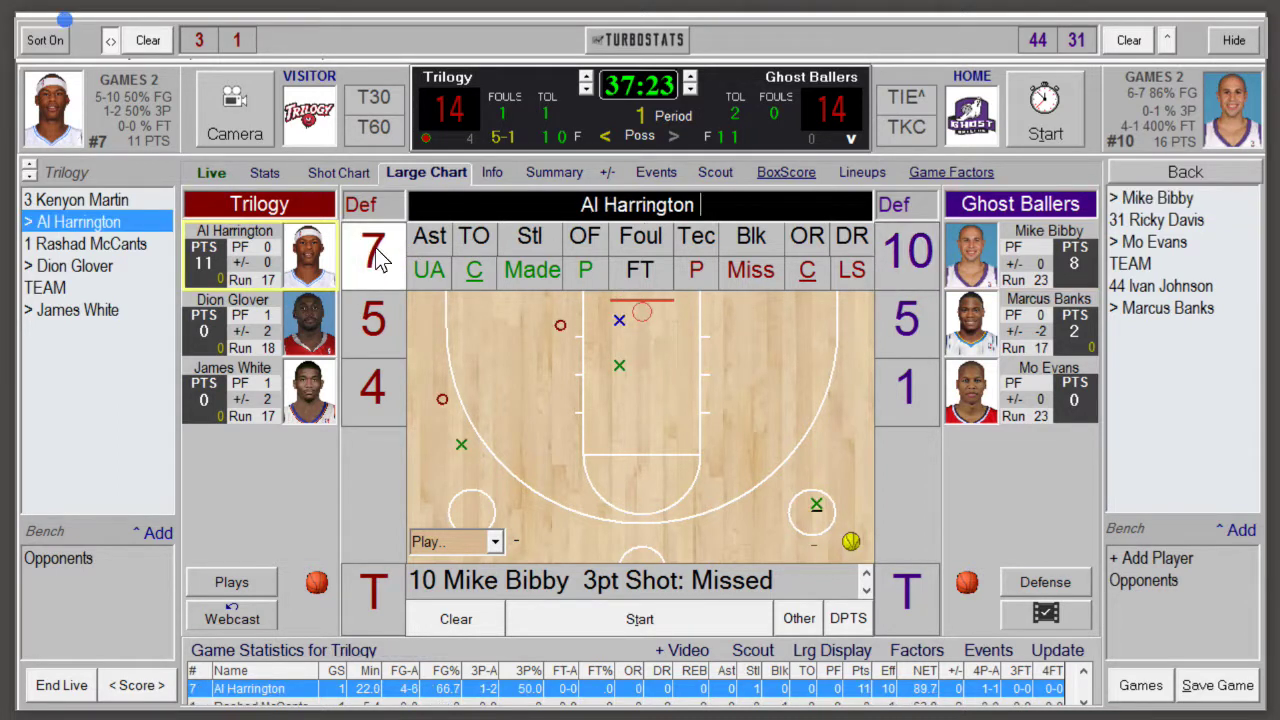
pyautogui.click(474, 236)
pyautogui.click(569, 460)
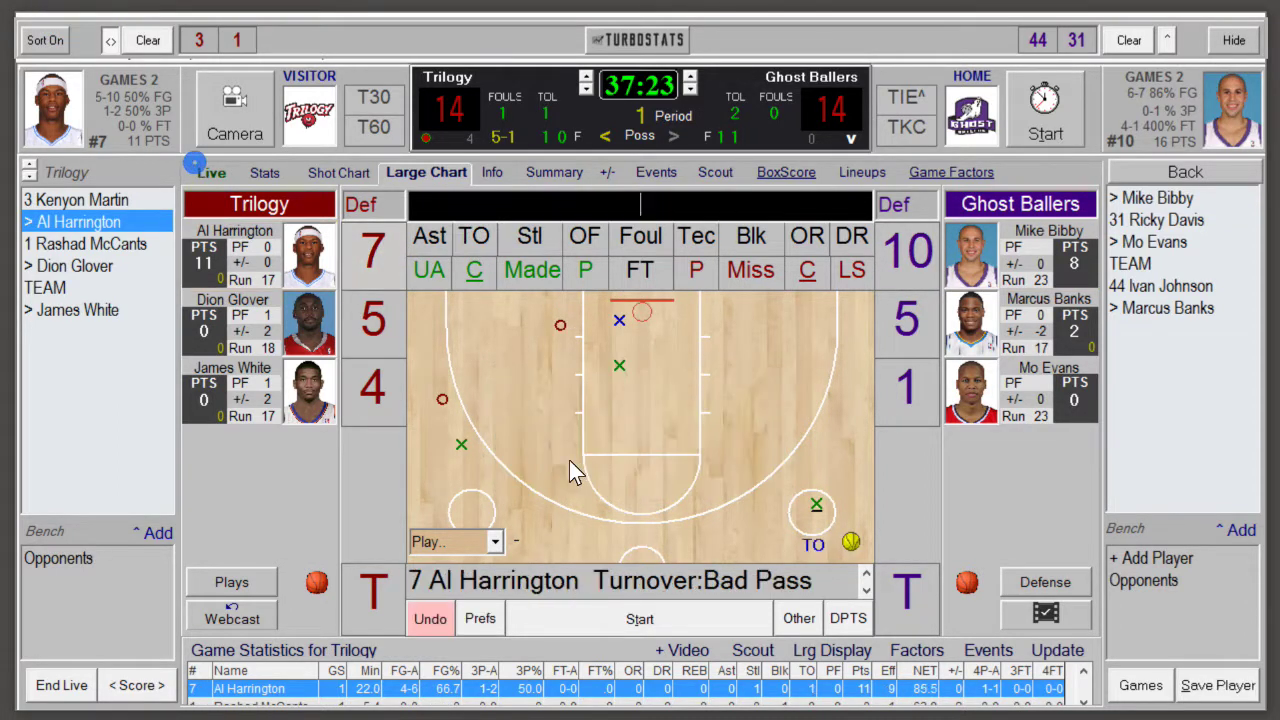
# Step: Record a made 2-point shot by Mike Bibby just in front of the basket, without an assist
pyautogui.click(906, 252)
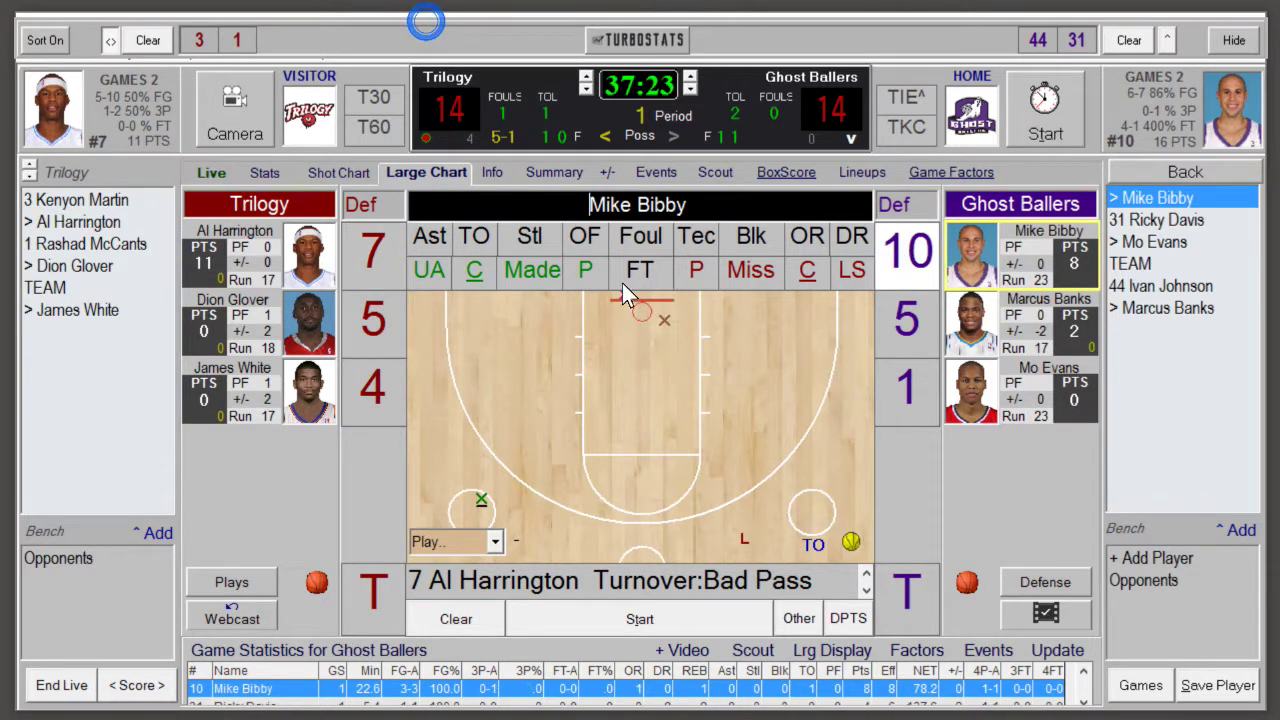
pyautogui.click(530, 272)
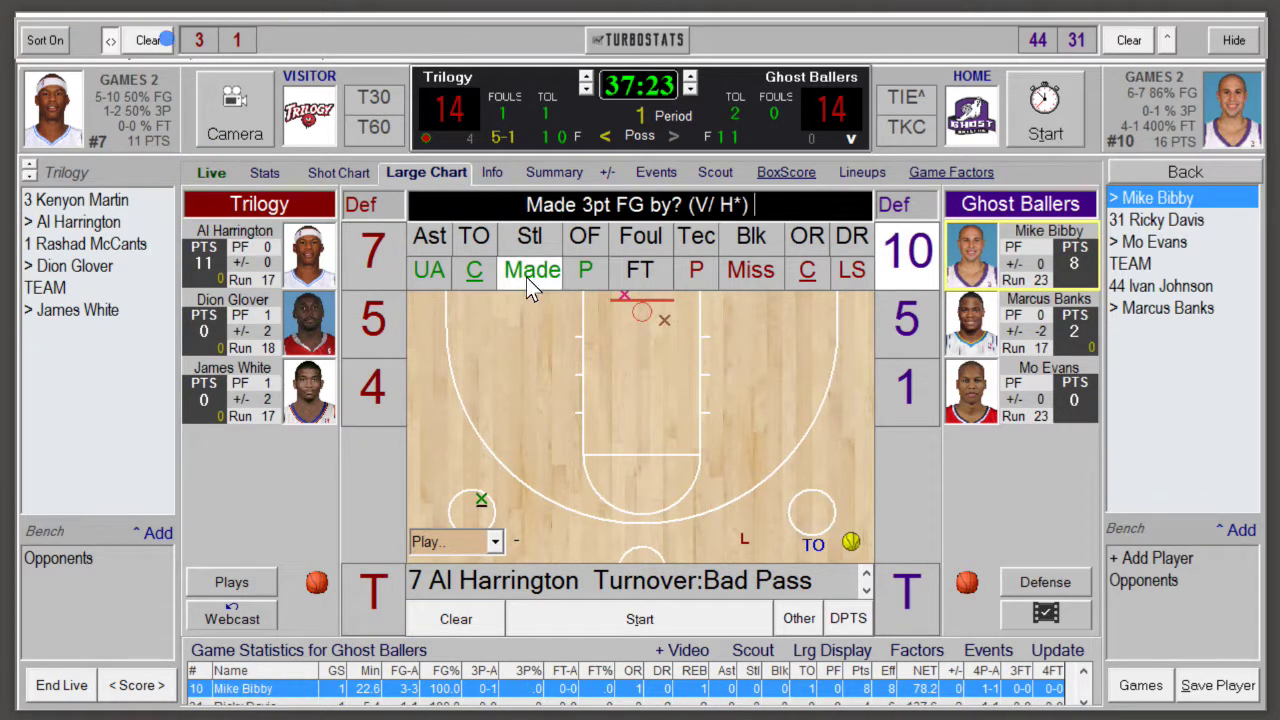
pyautogui.click(621, 335)
pyautogui.click(726, 331)
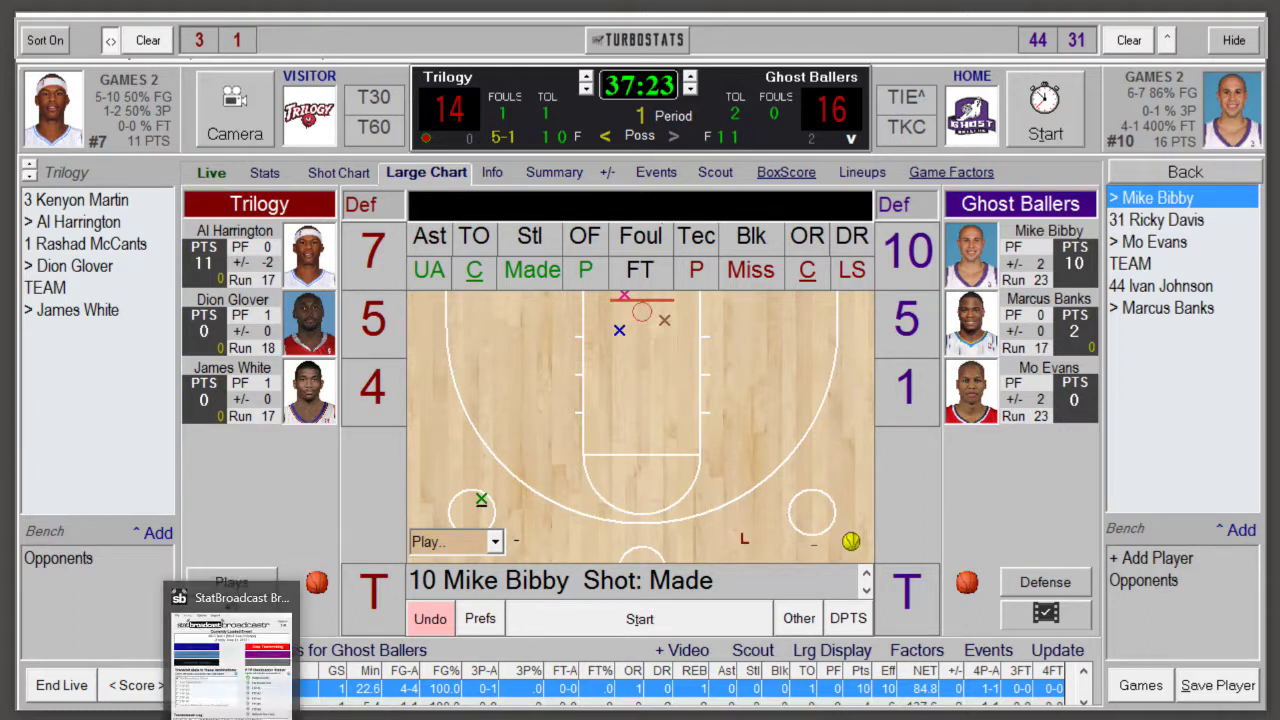
# Step: Switch to the StatBroadcast feed to check the On Court stats and most recent plays, and return to TurboStats
pyautogui.click(186, 663)
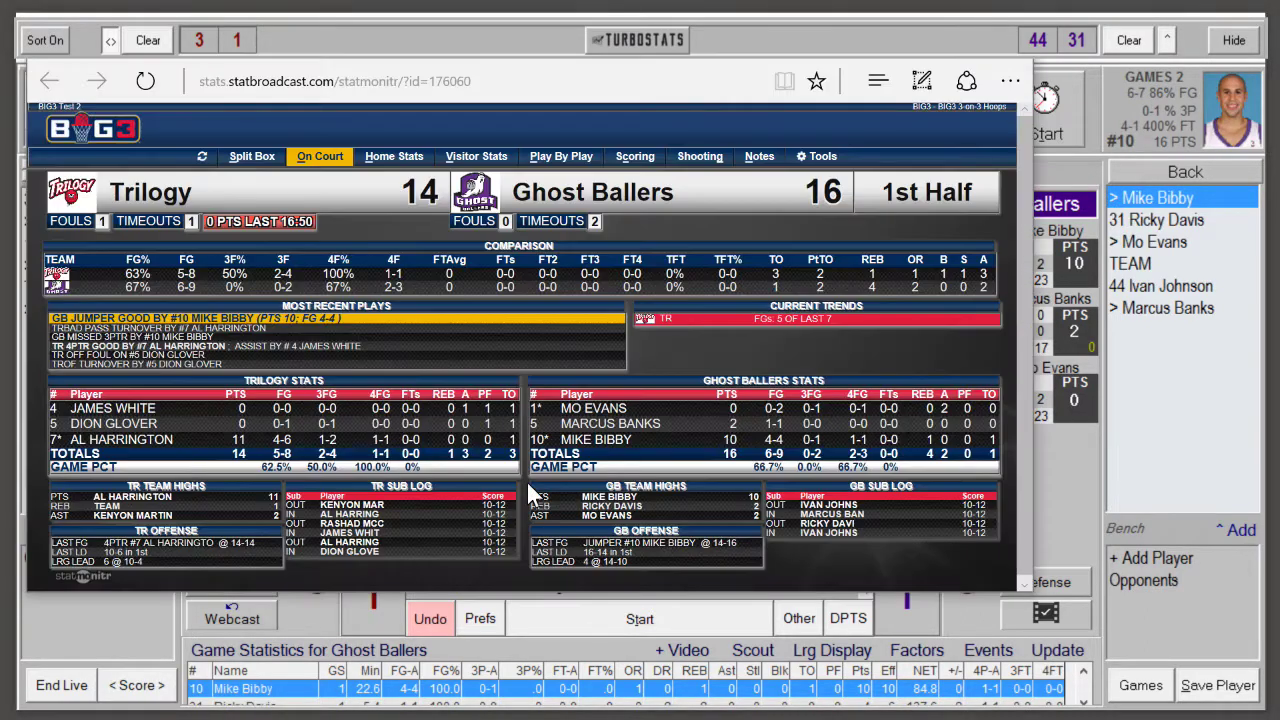
pyautogui.doubleClick(415, 88)
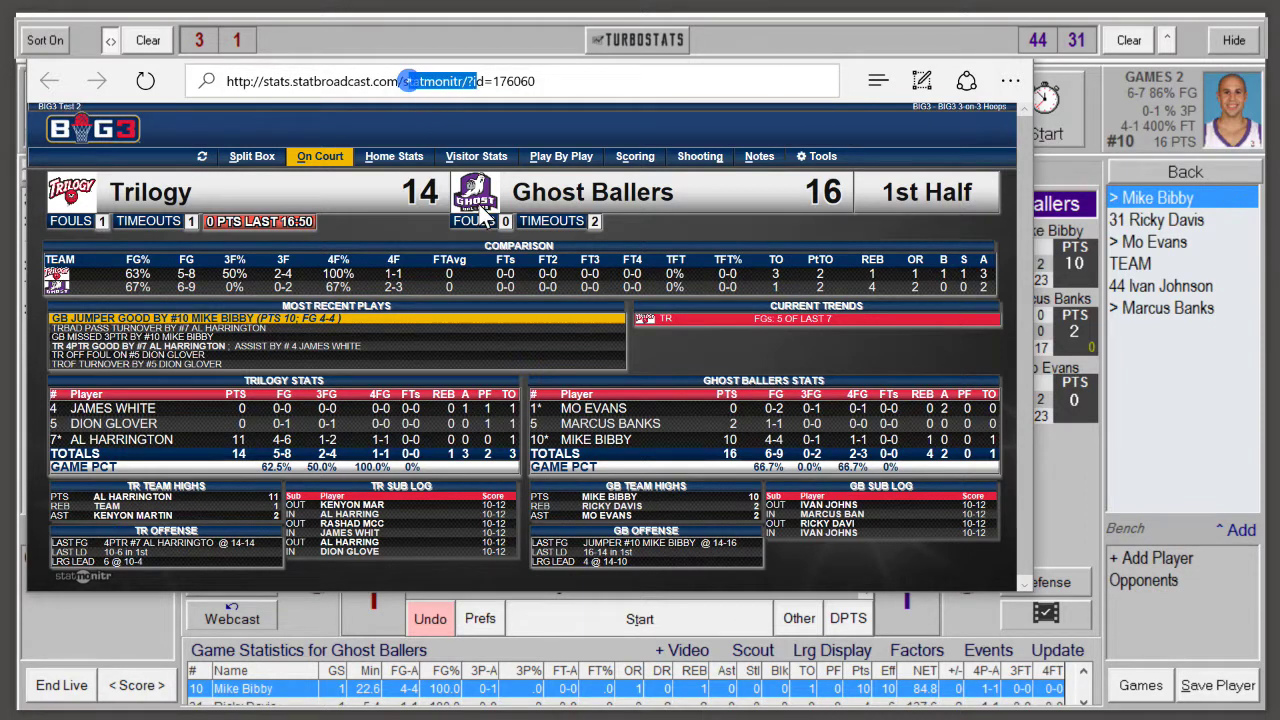
pyautogui.click(846, 82)
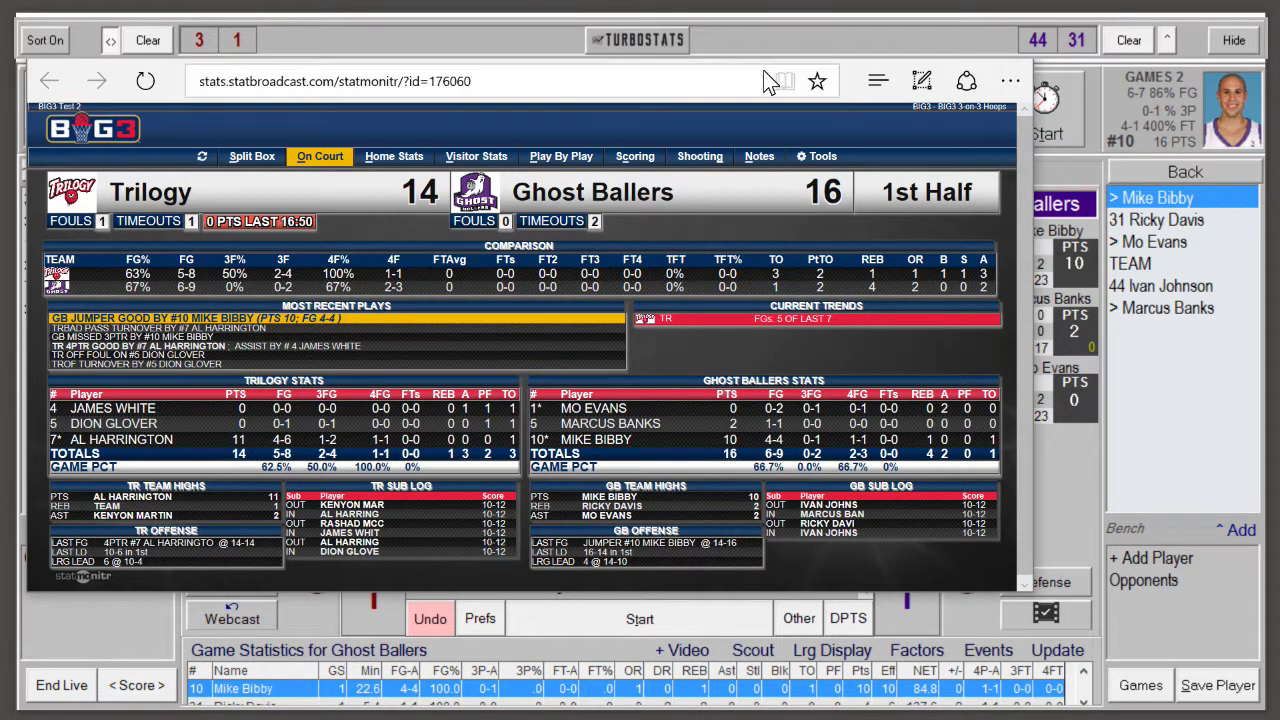
pyautogui.click(177, 68)
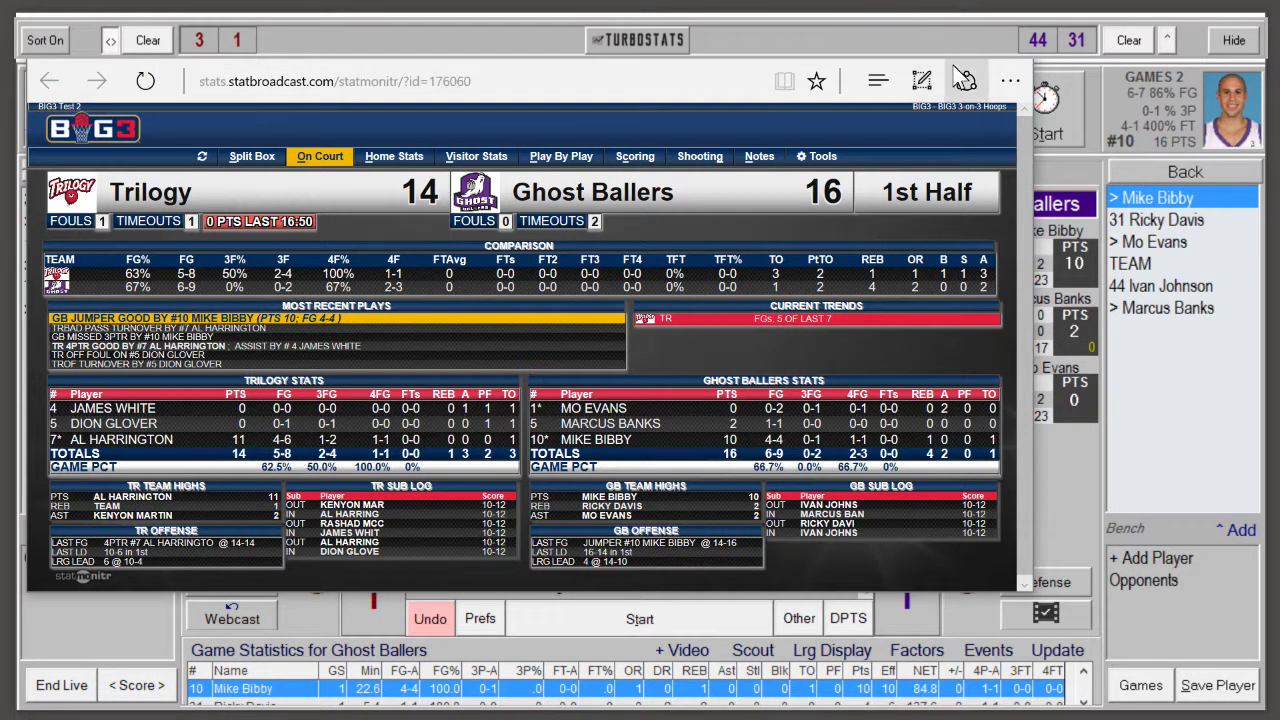
pyautogui.click(848, 94)
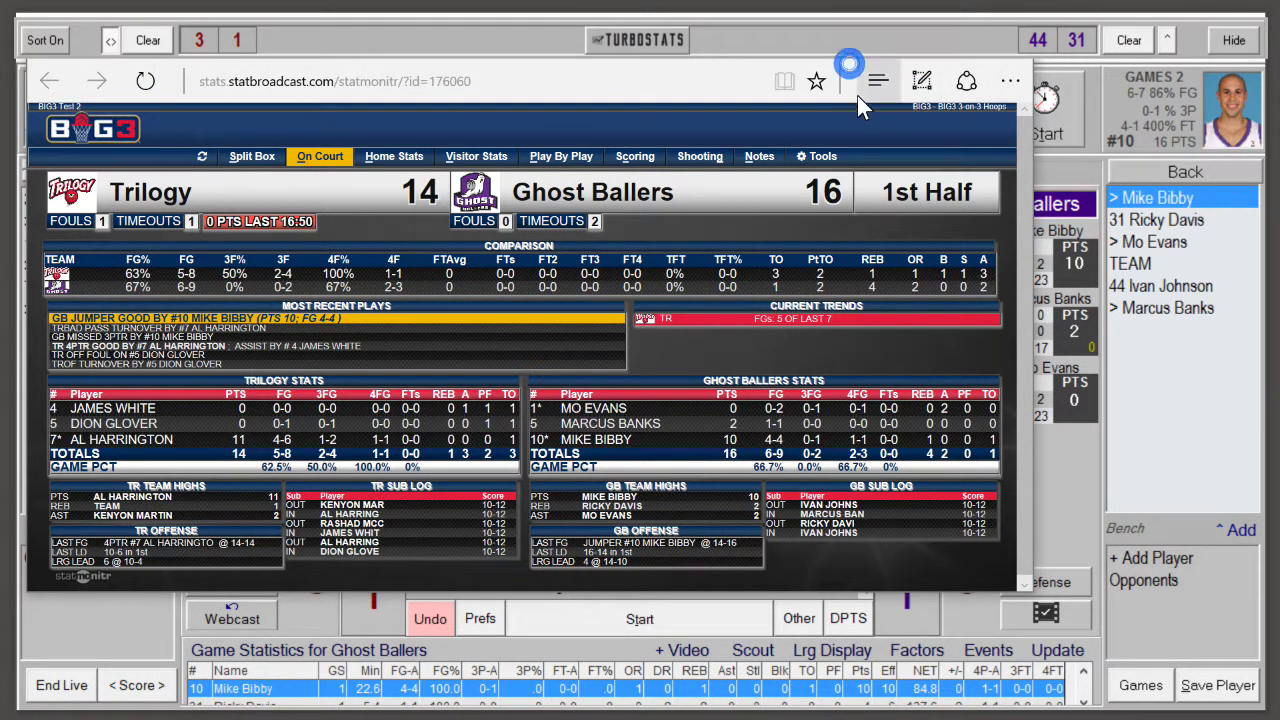
pyautogui.click(778, 28)
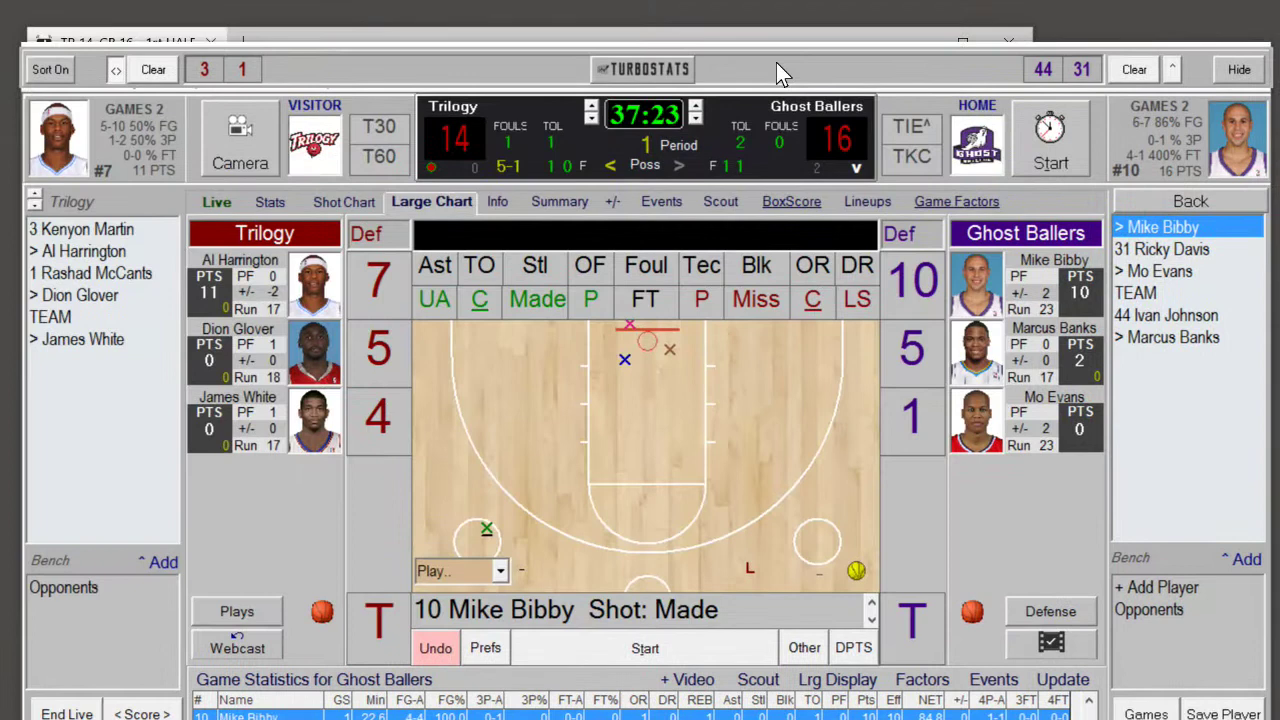
pyautogui.click(743, 40)
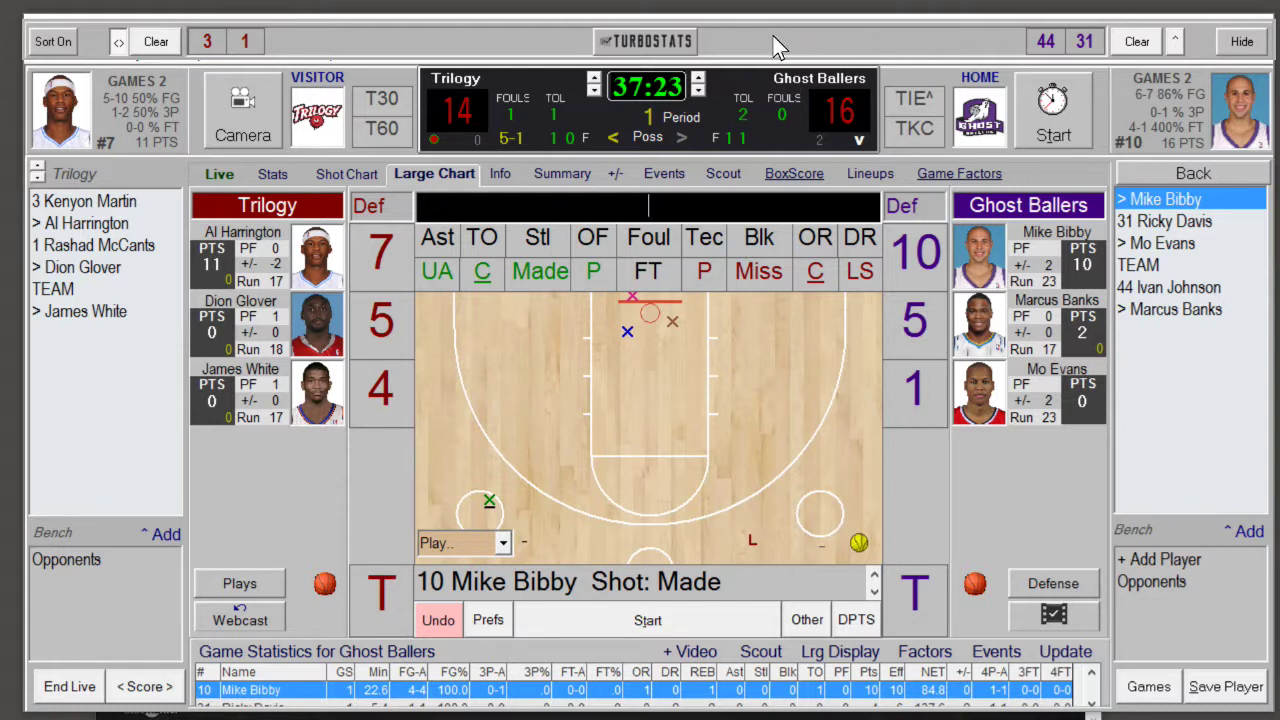
# Step: Display the large scoring buttons on both sides of the court and switch back to the player lists
pyautogui.click(1241, 41)
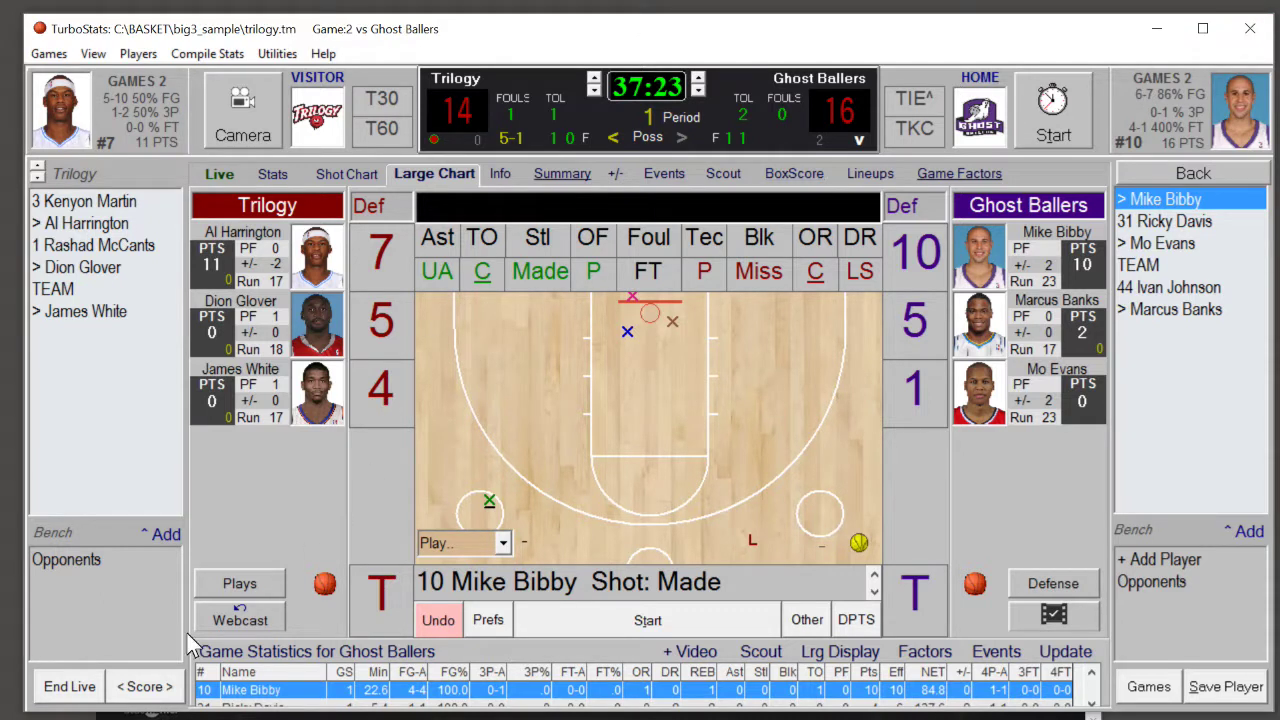
pyautogui.click(145, 688)
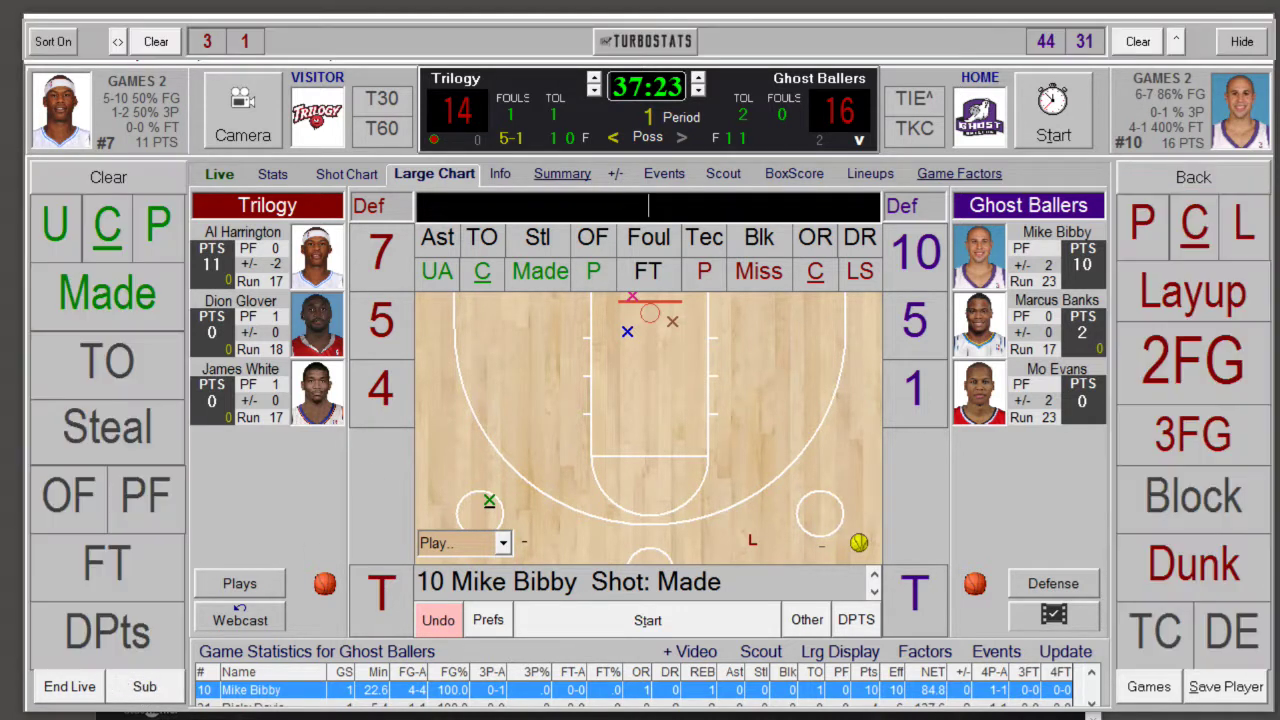
pyautogui.click(145, 688)
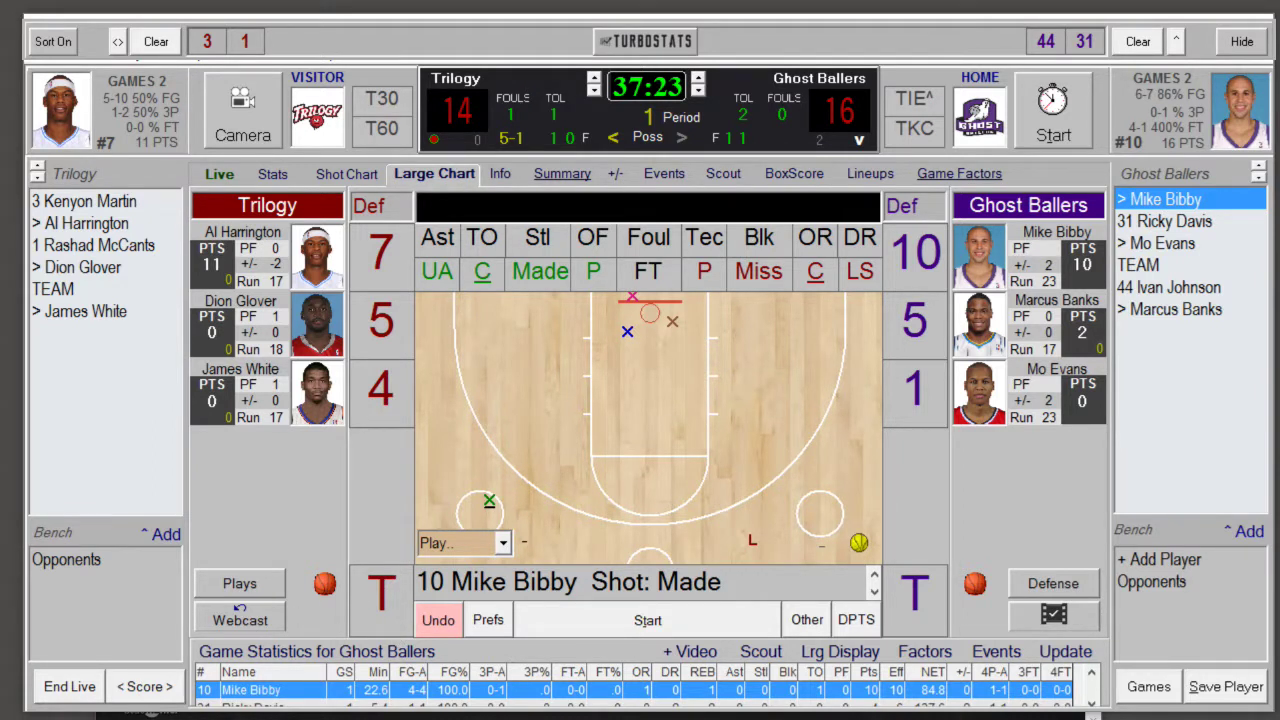
# Step: Switch to the StatBroadcast feed and view Trilogy's full box score in the visitor stats, checking it against TurboStats
pyautogui.hotkey('alt', 'Tab')
pyautogui.moveTo(749, 183); pyautogui.dragTo(746, 87)
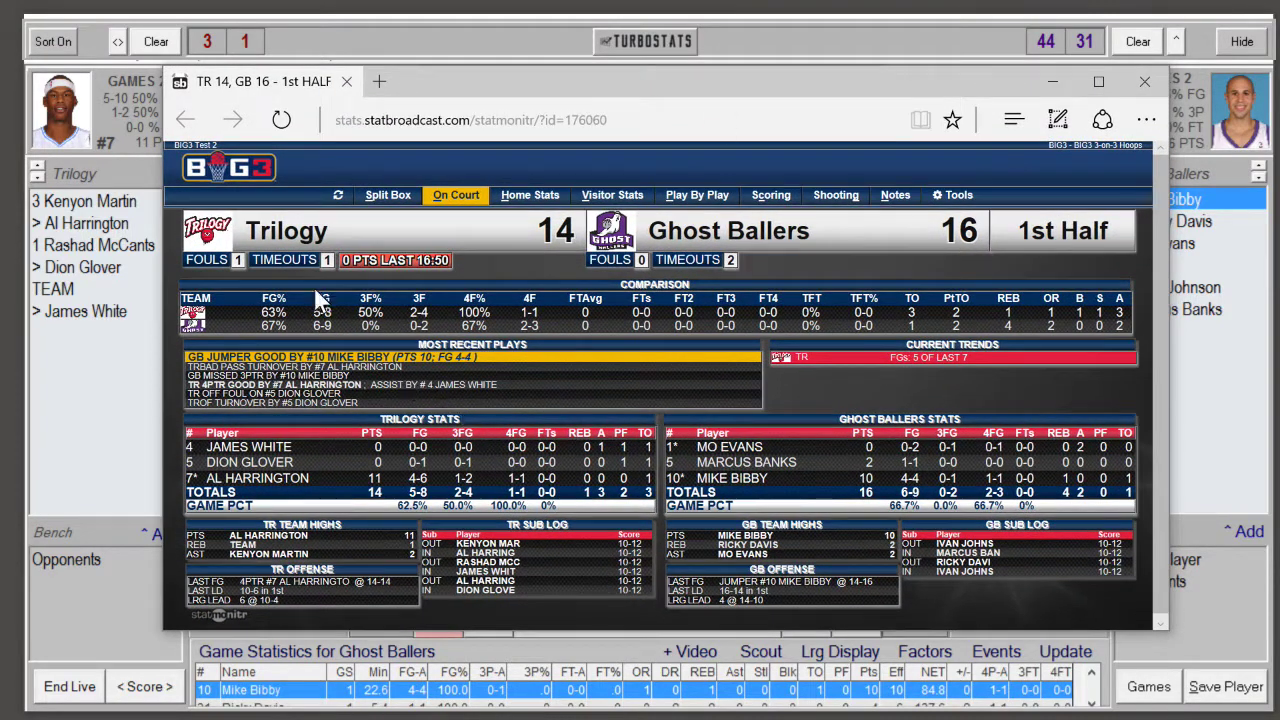
pyautogui.click(612, 195)
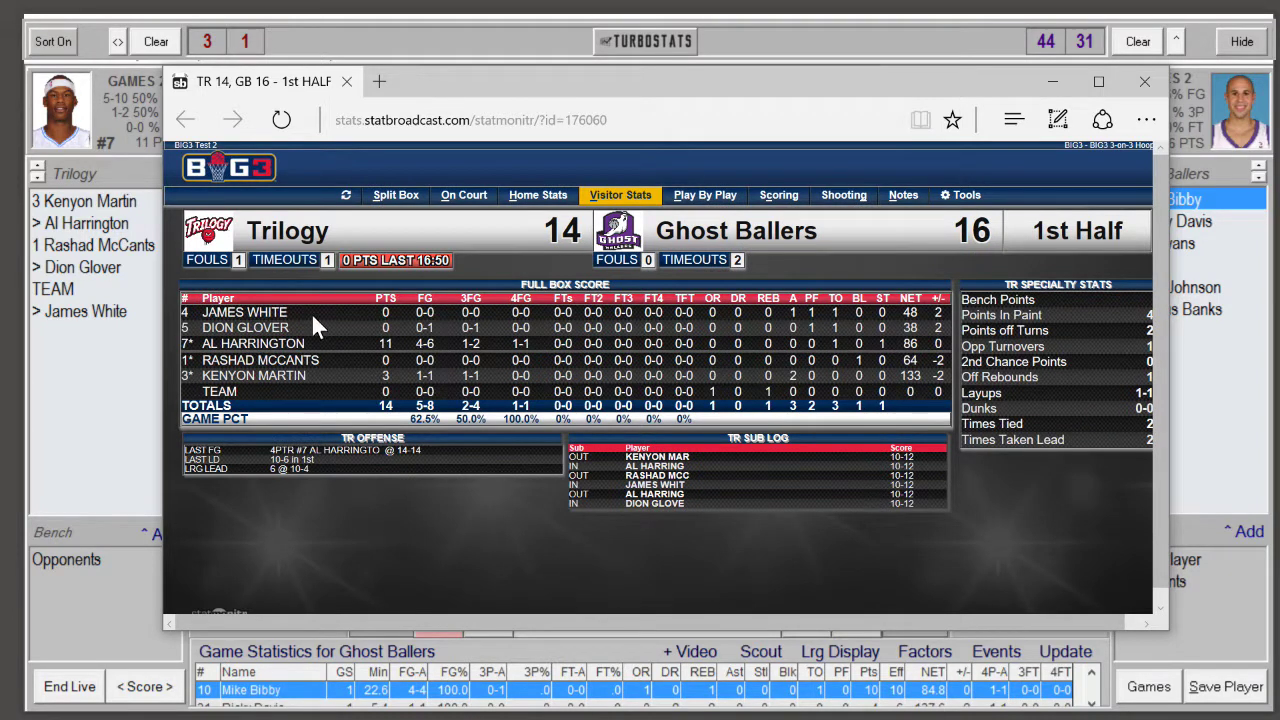
pyautogui.click(281, 648)
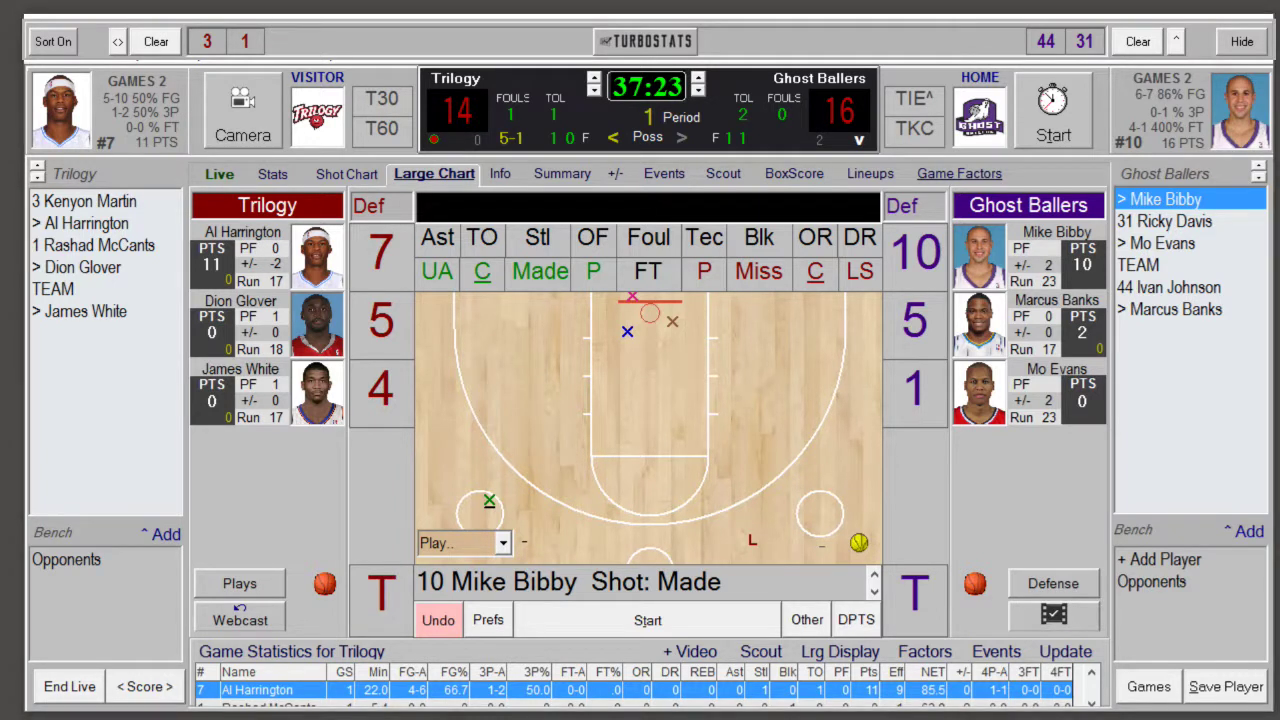
pyautogui.hotkey('alt', 'Tab')
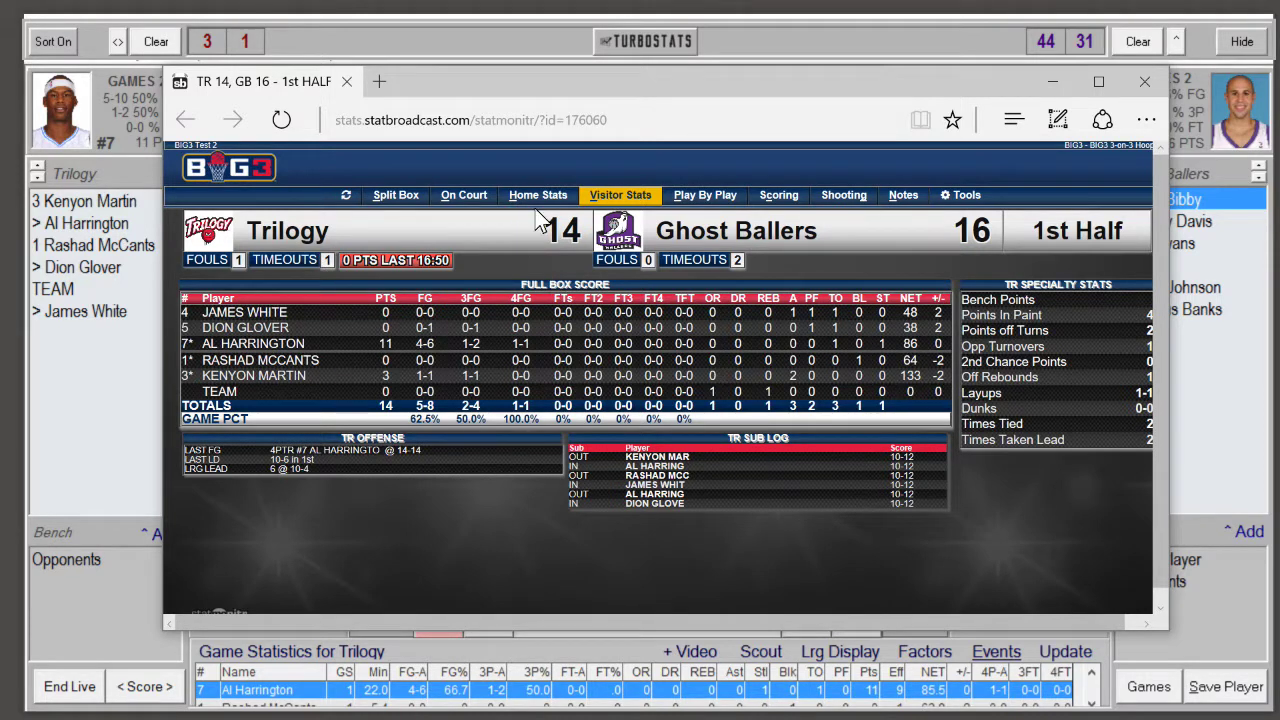
# Step: View the On Court stats and the Ghost Ballers' full box score in the StatBroadcast feed, and return to TurboStats
pyautogui.click(463, 198)
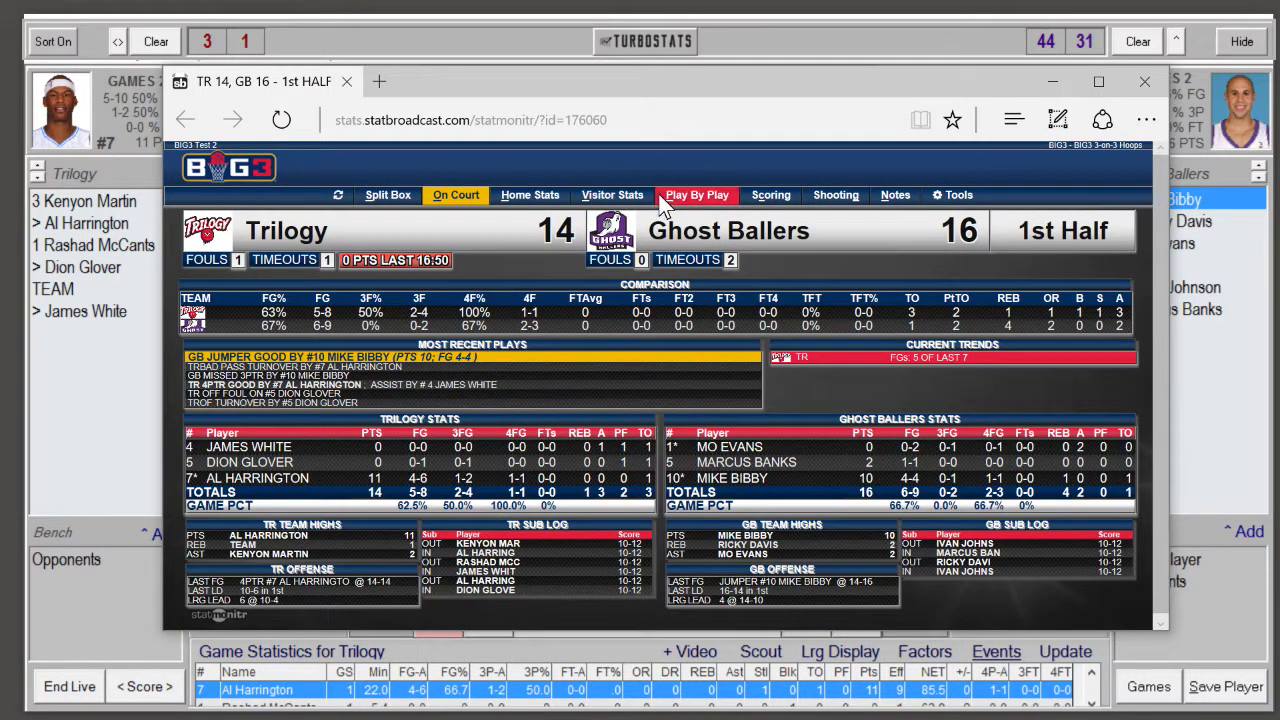
pyautogui.click(531, 199)
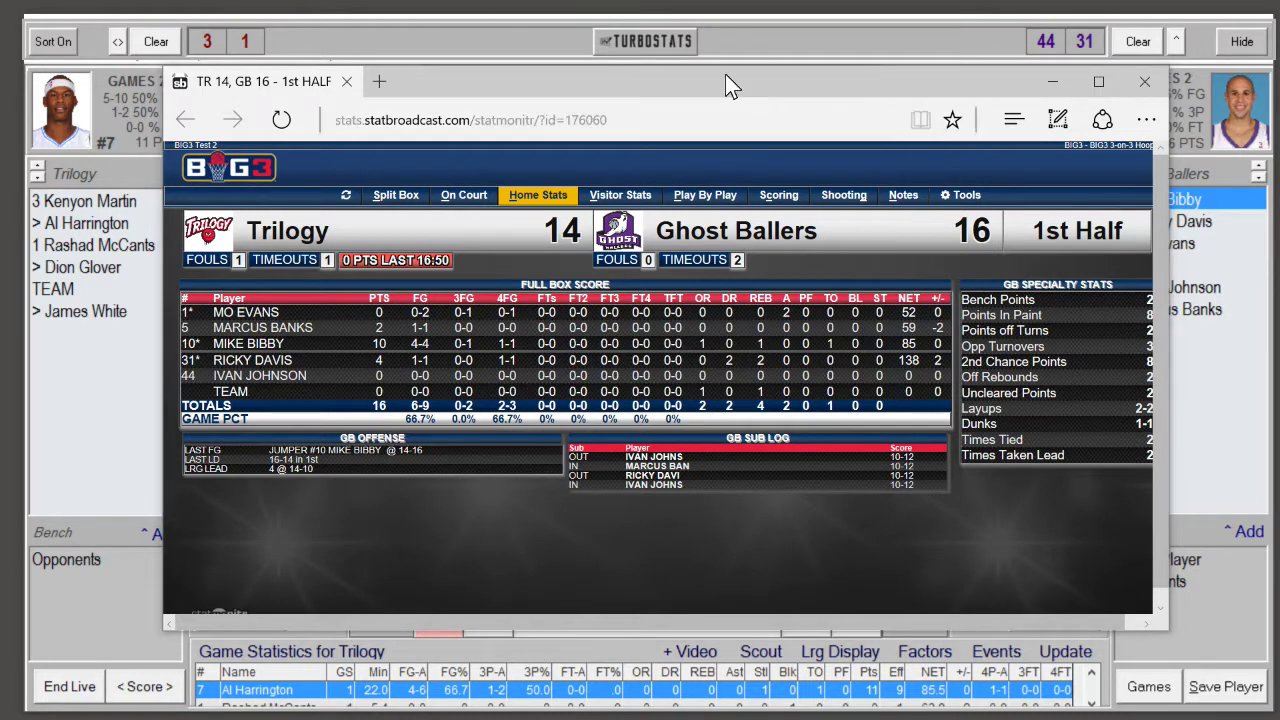
pyautogui.click(745, 36)
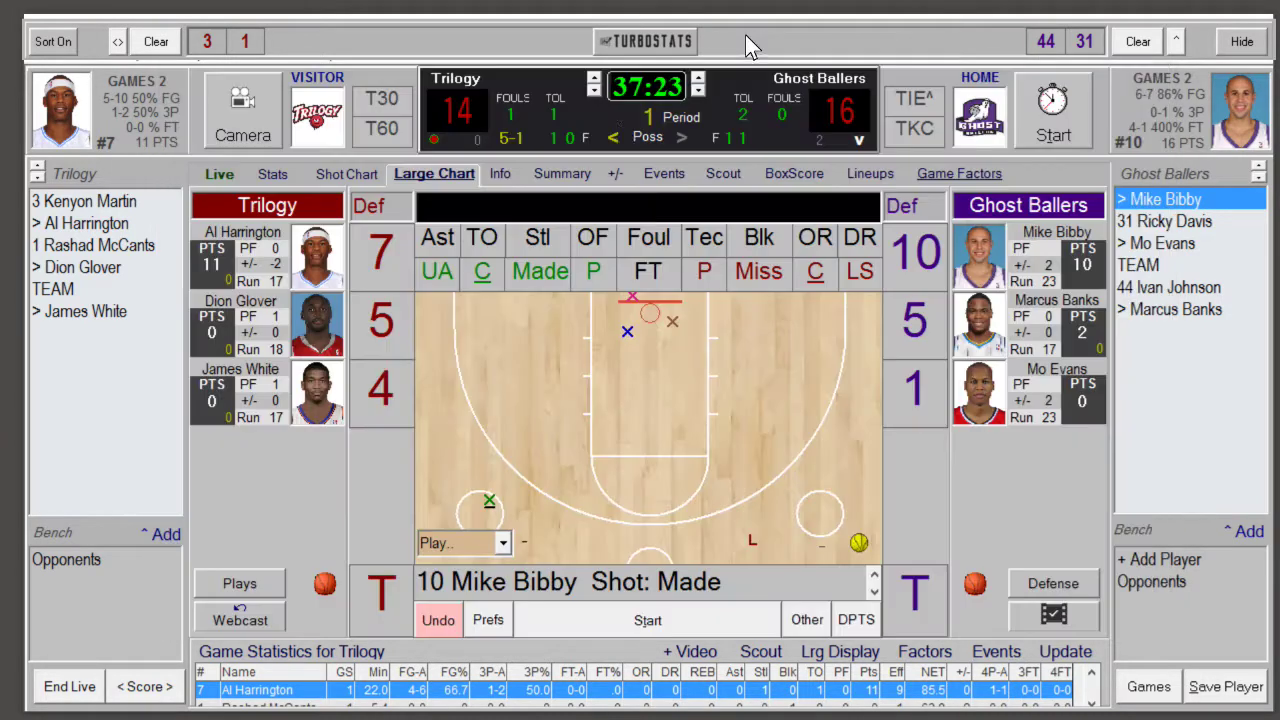
# Step: Hide the player photos and show rebounds in the live stats of the players on court
pyautogui.click(52, 100)
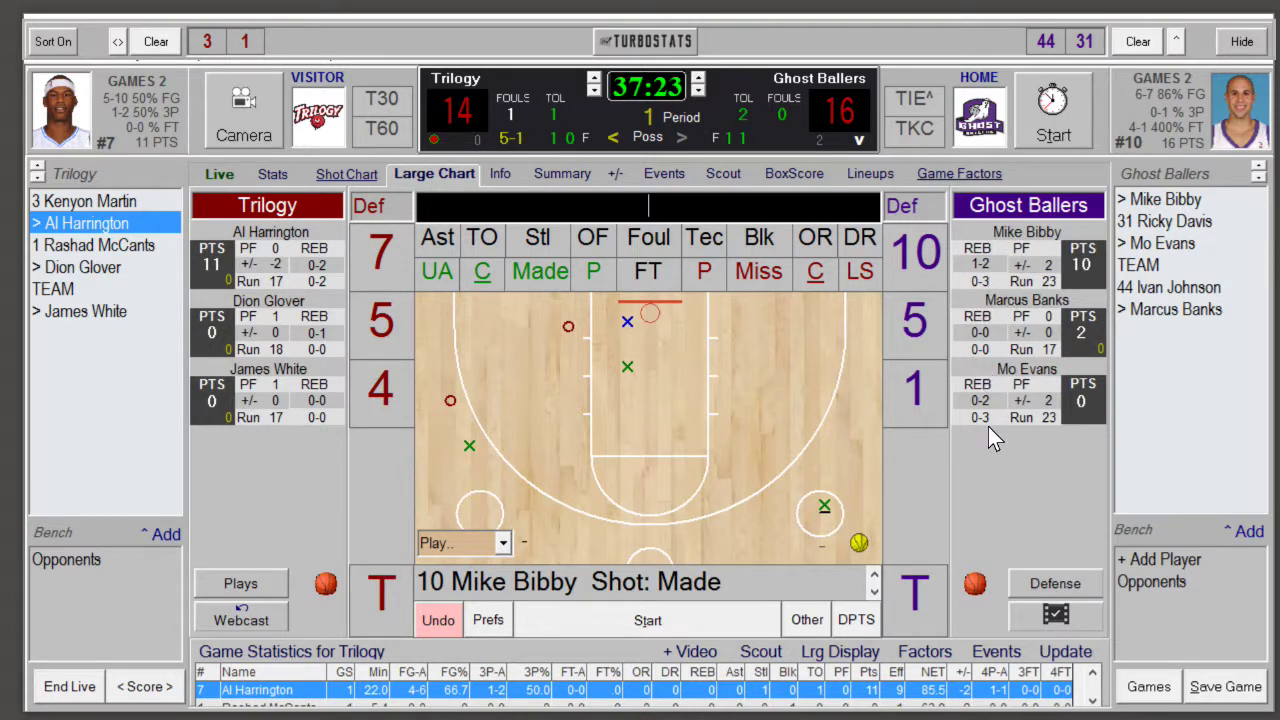
# Step: Record a missed 3-point shot by Marcus Banks on the right side of the arc, with the defensive rebound by Dion Glover
pyautogui.click(774, 279)
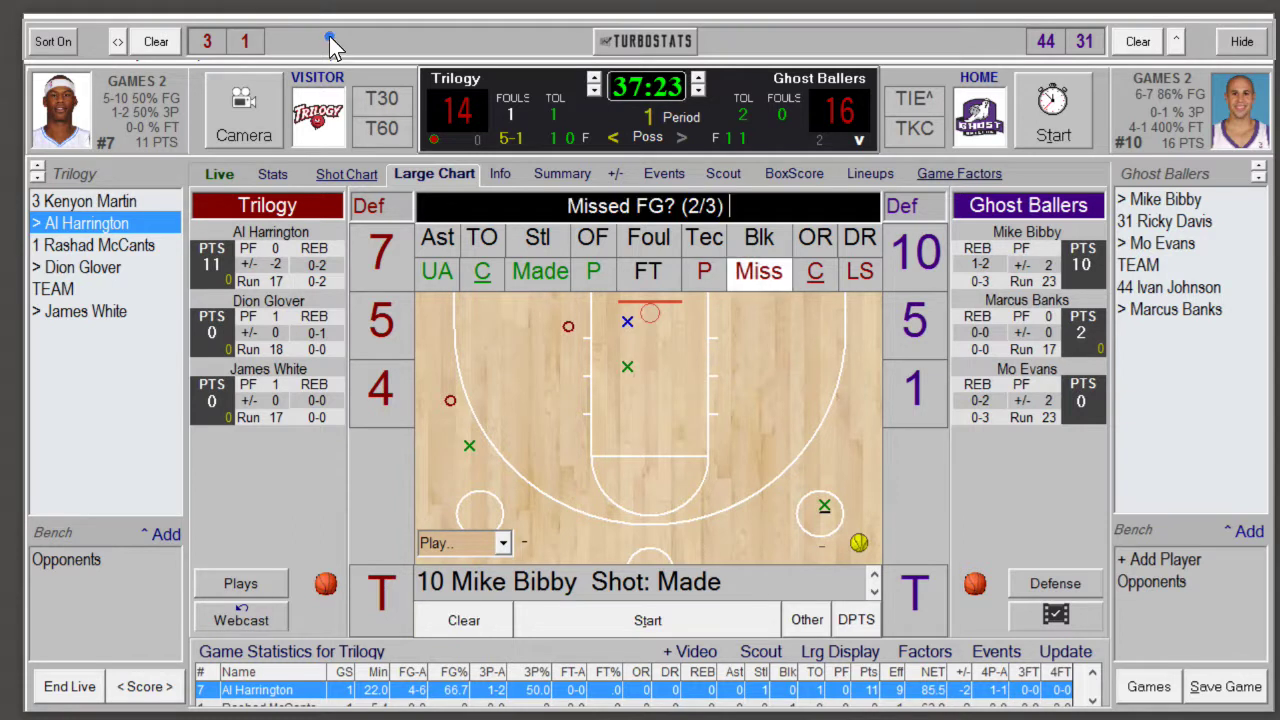
pyautogui.click(911, 327)
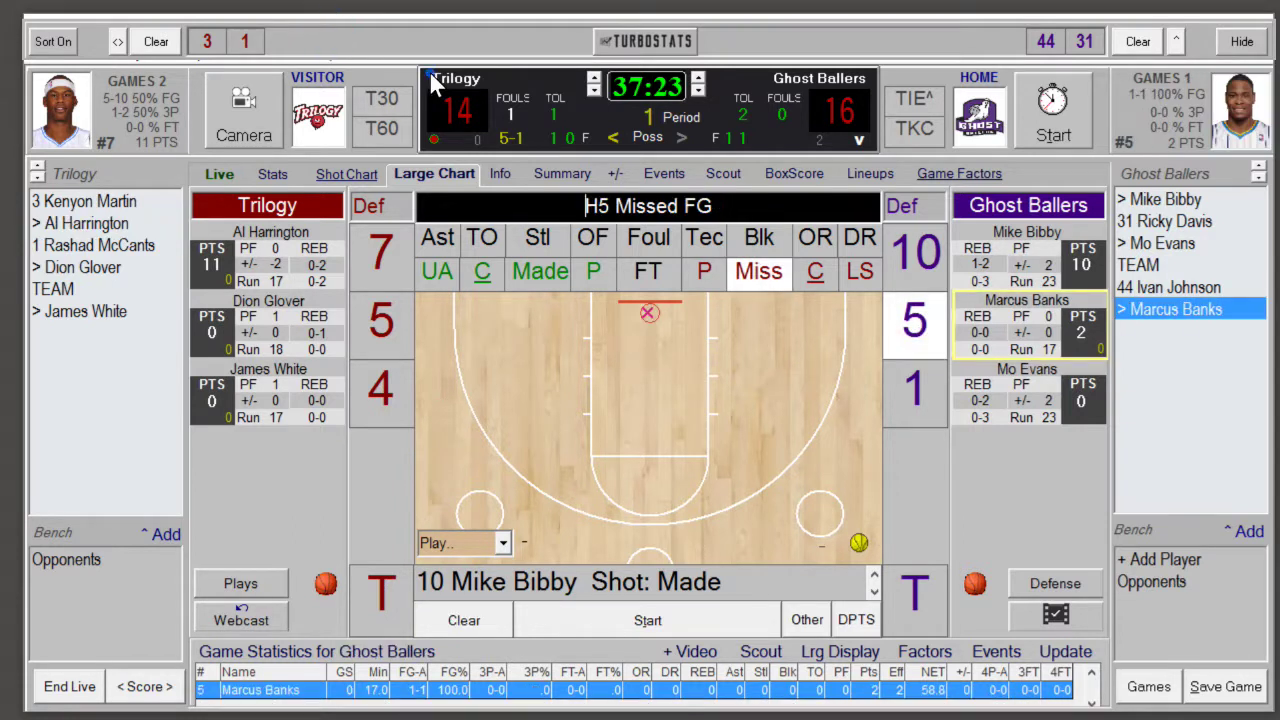
pyautogui.click(846, 387)
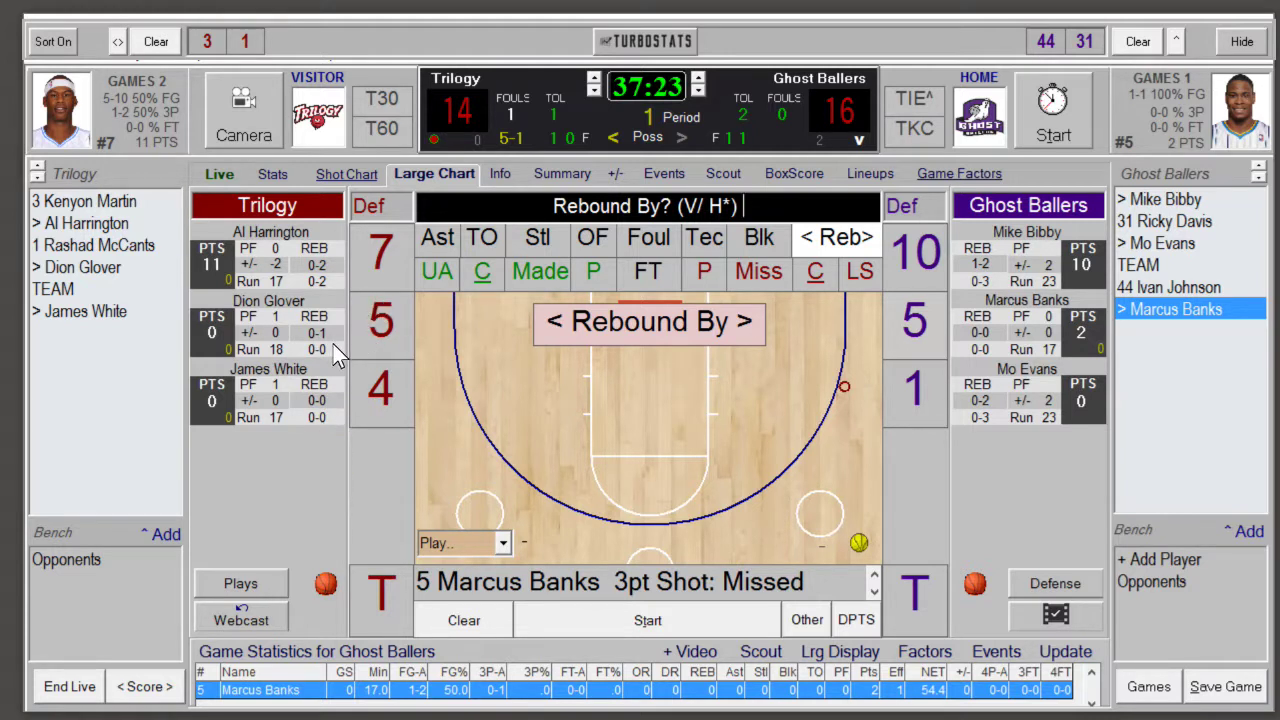
pyautogui.click(377, 324)
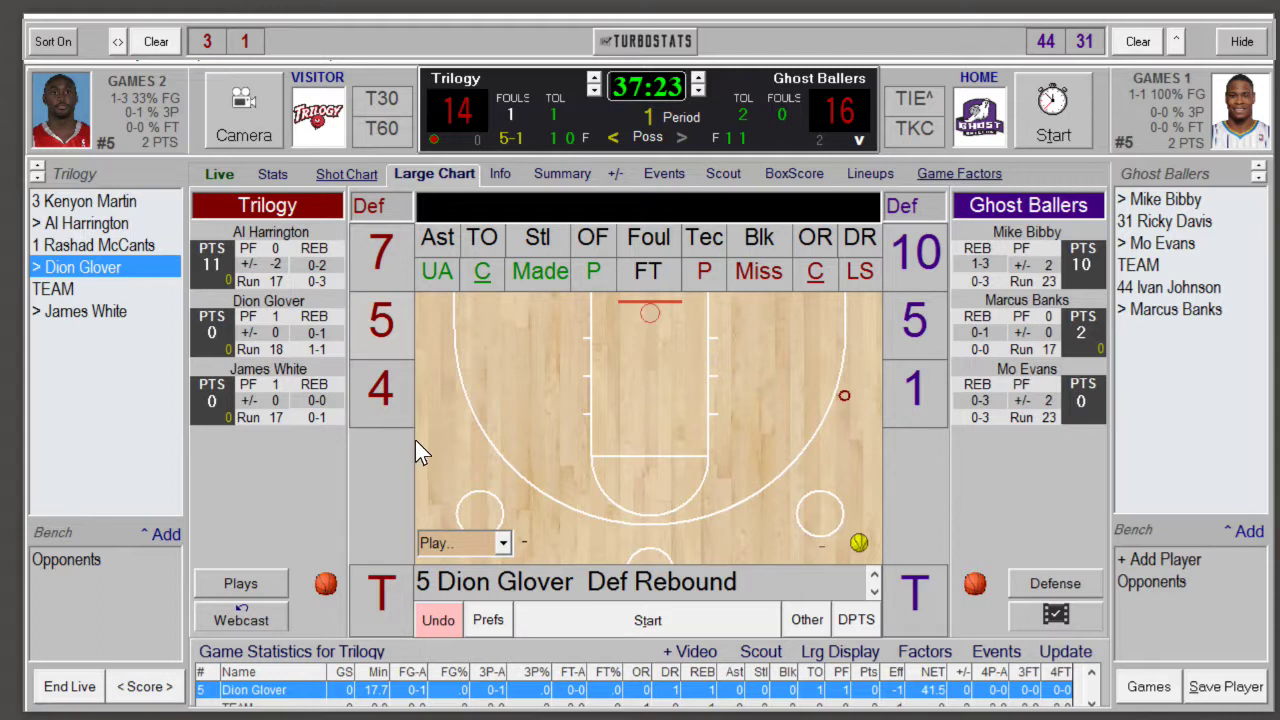
# Step: Enable Show Actual Rebound% for the player live stats in the game settings
pyautogui.click(490, 622)
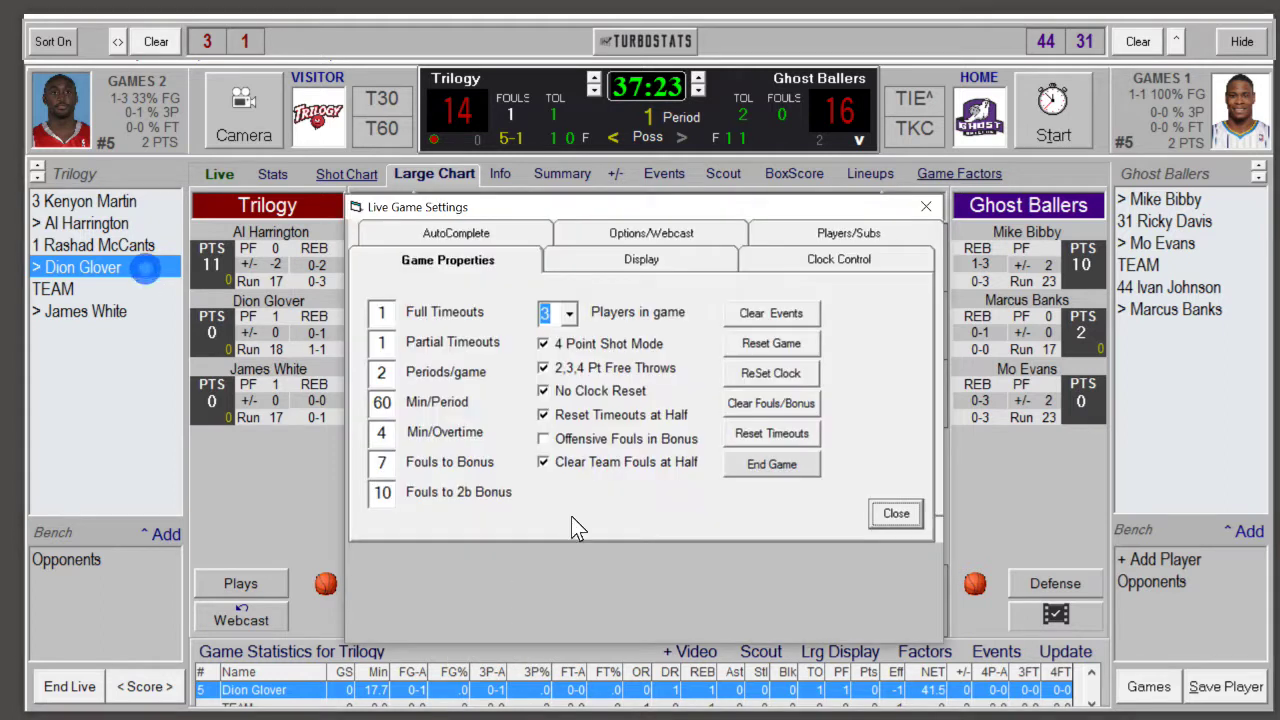
pyautogui.click(849, 236)
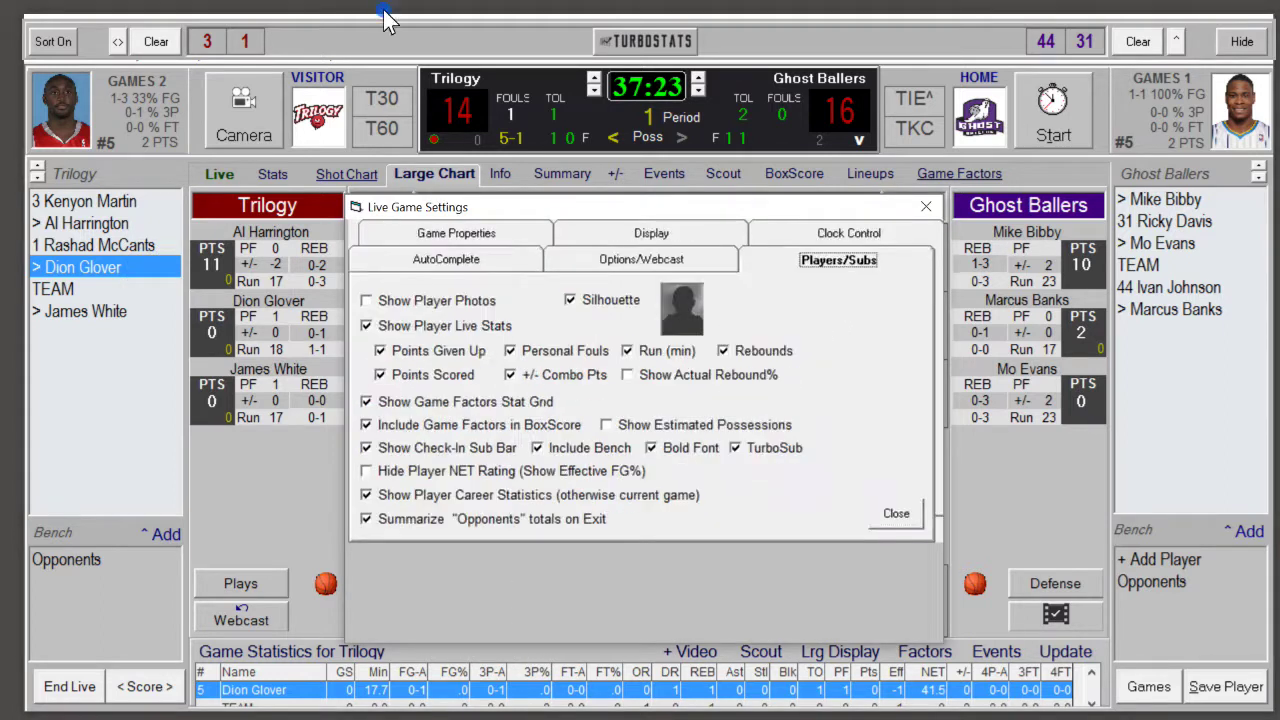
pyautogui.click(650, 382)
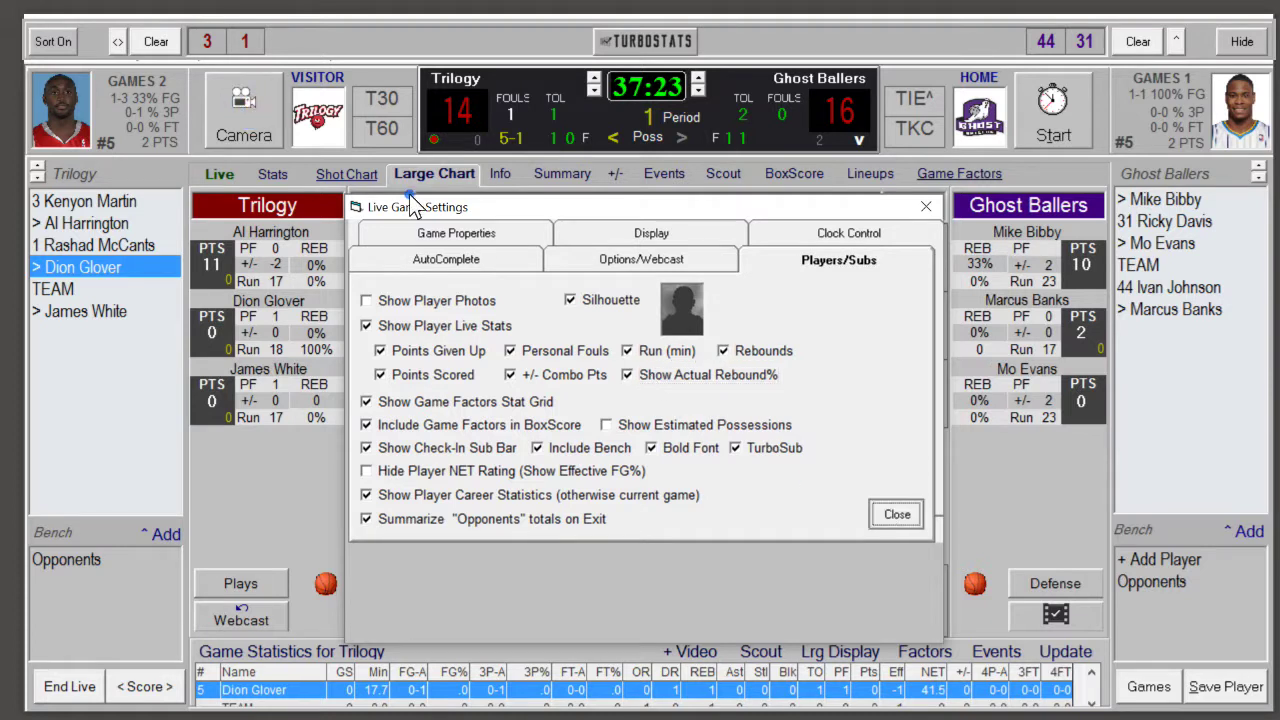
pyautogui.click(409, 196)
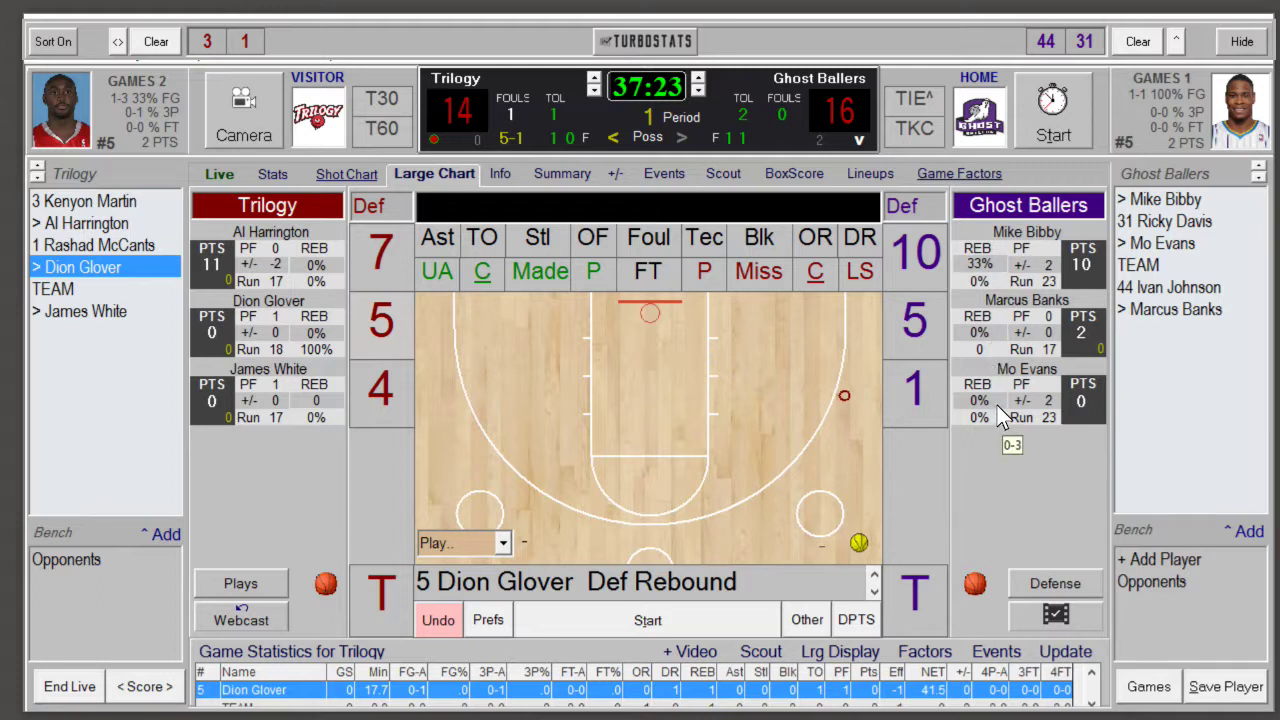
# Step: Record a missed 4-point shot by Marcus Banks from the right 4-point circle, with the defensive rebound by James White
pyautogui.click(765, 273)
pyautogui.click(810, 510)
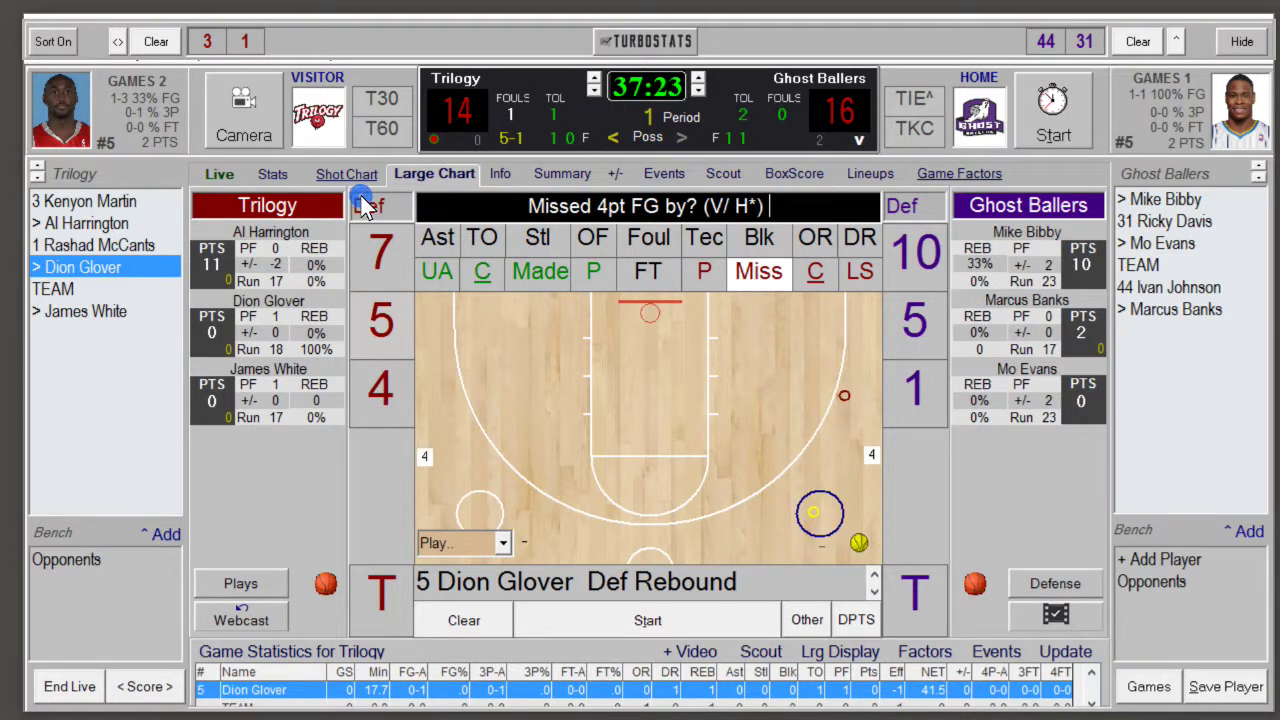
pyautogui.click(912, 328)
pyautogui.click(410, 378)
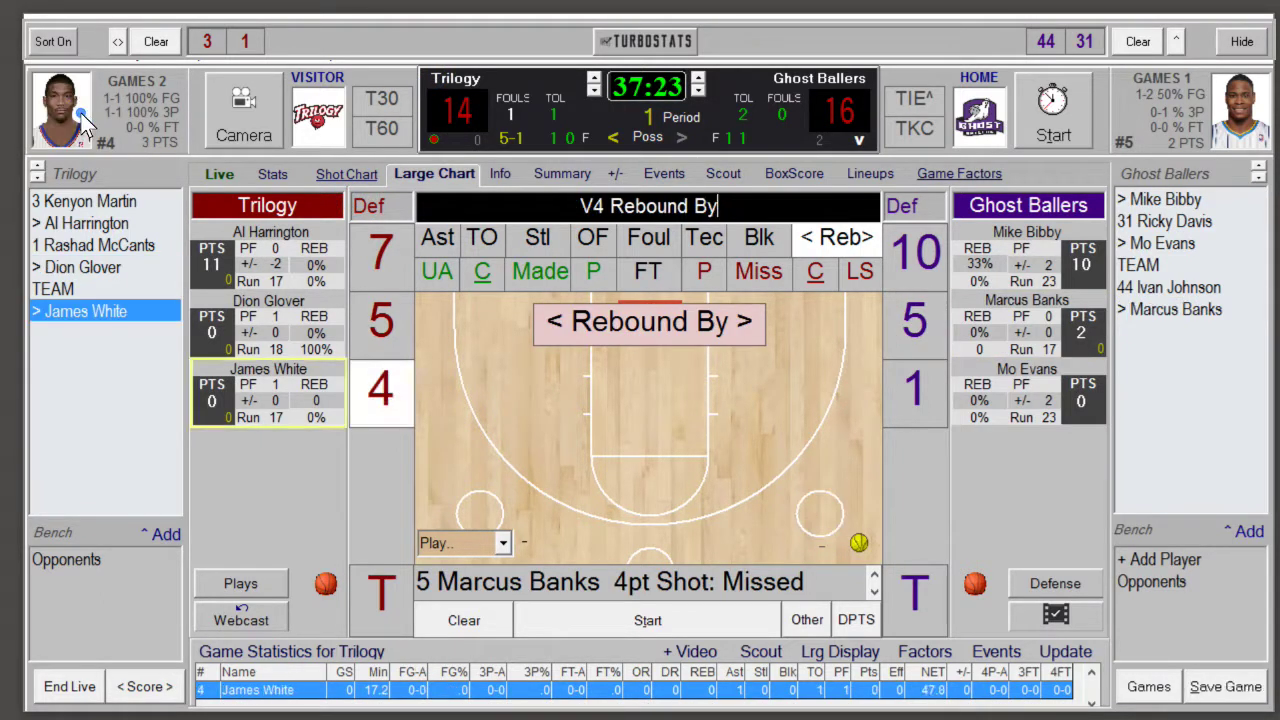
# Step: Record a missed dunk by Al Harrington, with the offensive rebound by Dion Glover
pyautogui.click(759, 271)
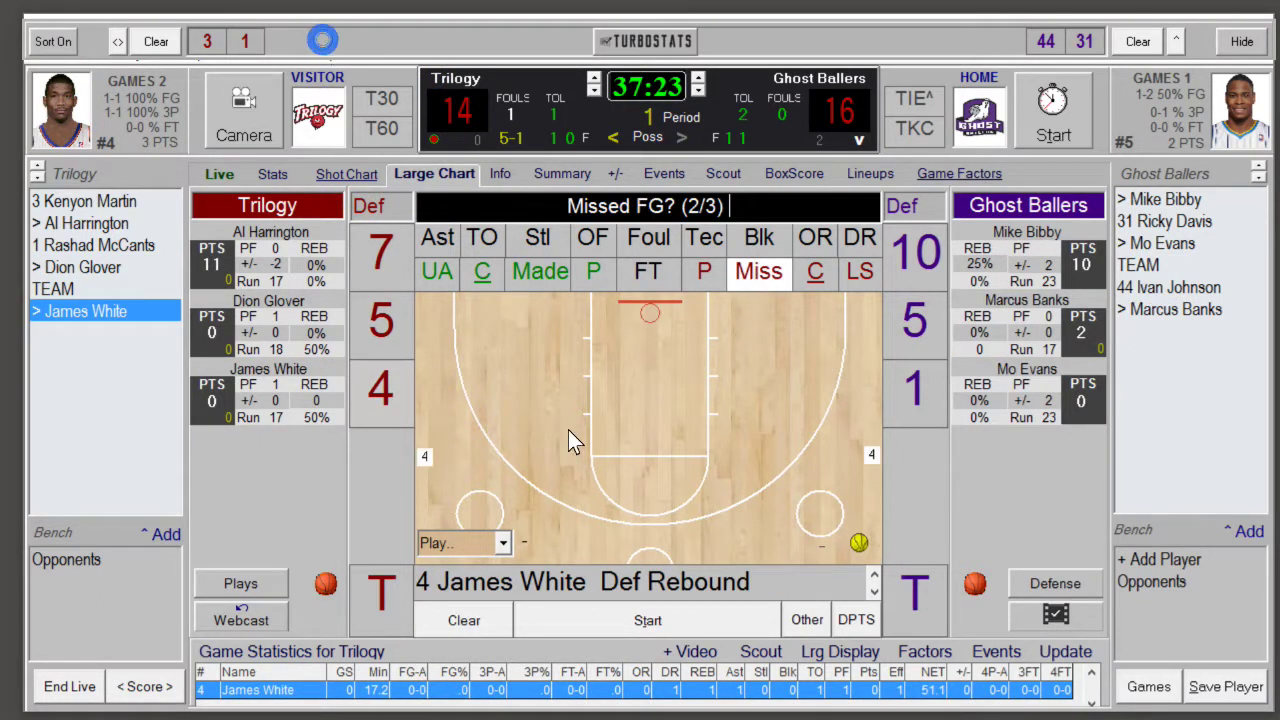
pyautogui.click(649, 313)
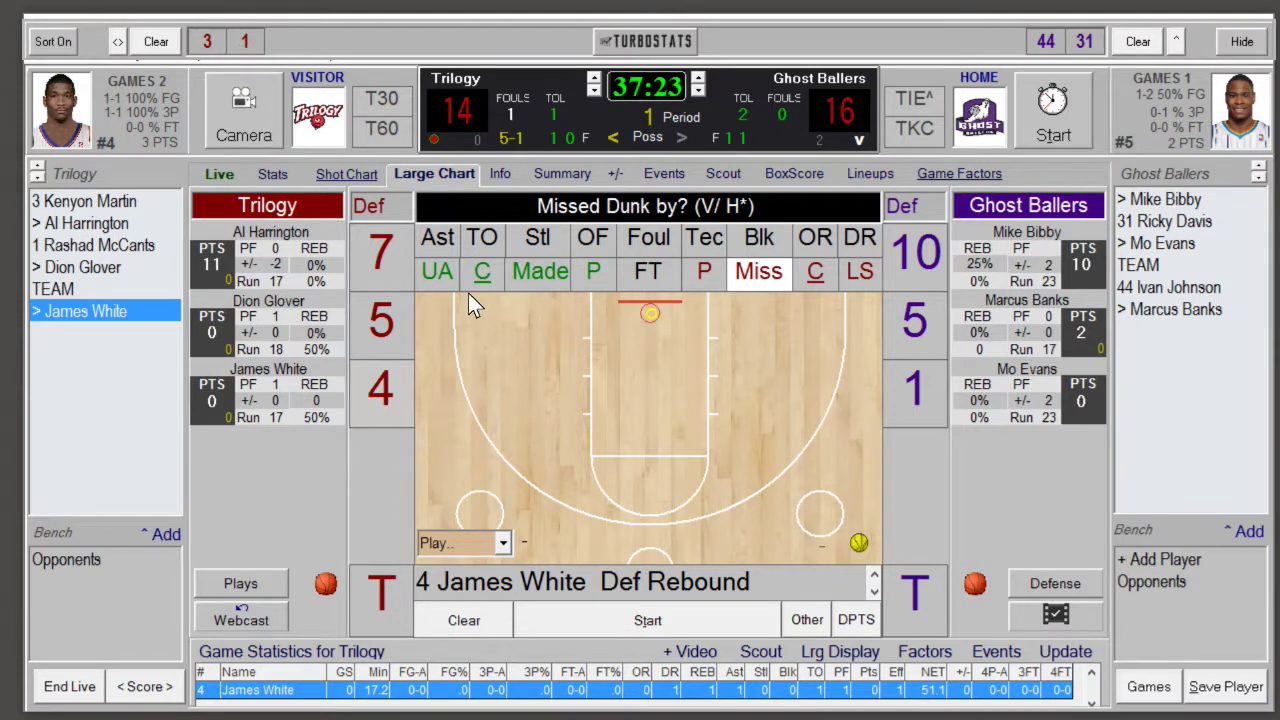
pyautogui.click(384, 254)
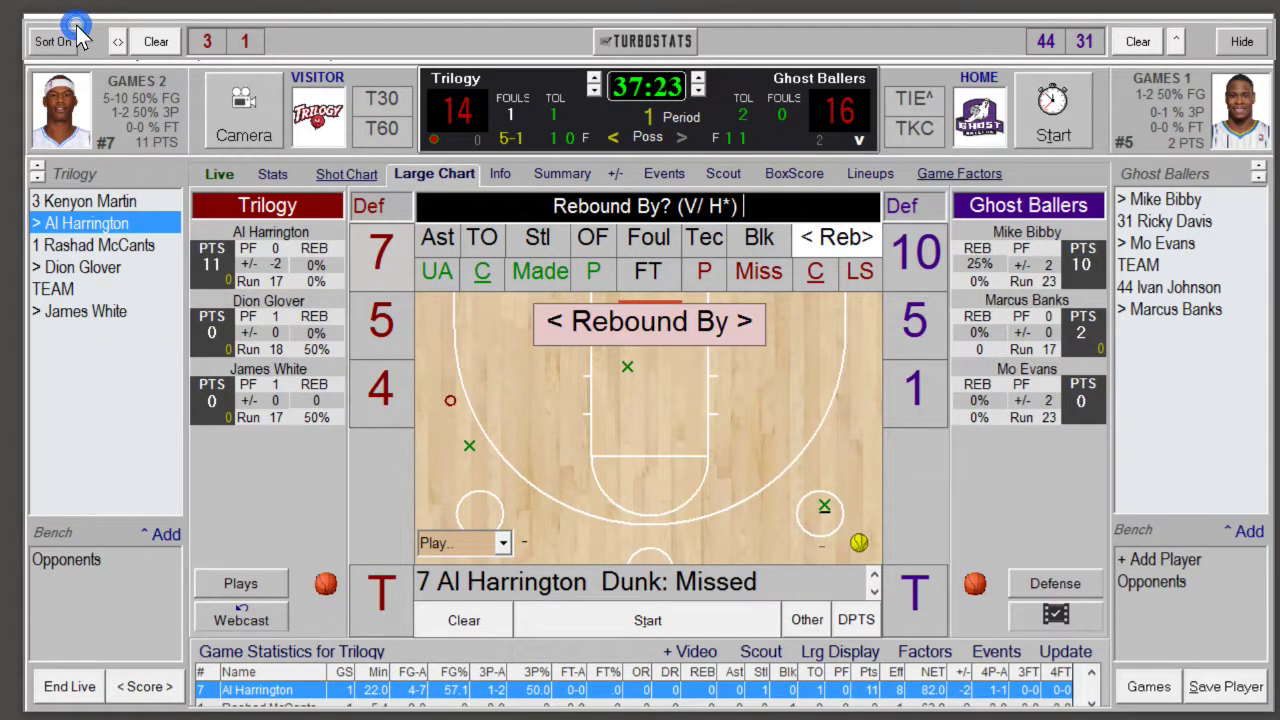
pyautogui.click(385, 334)
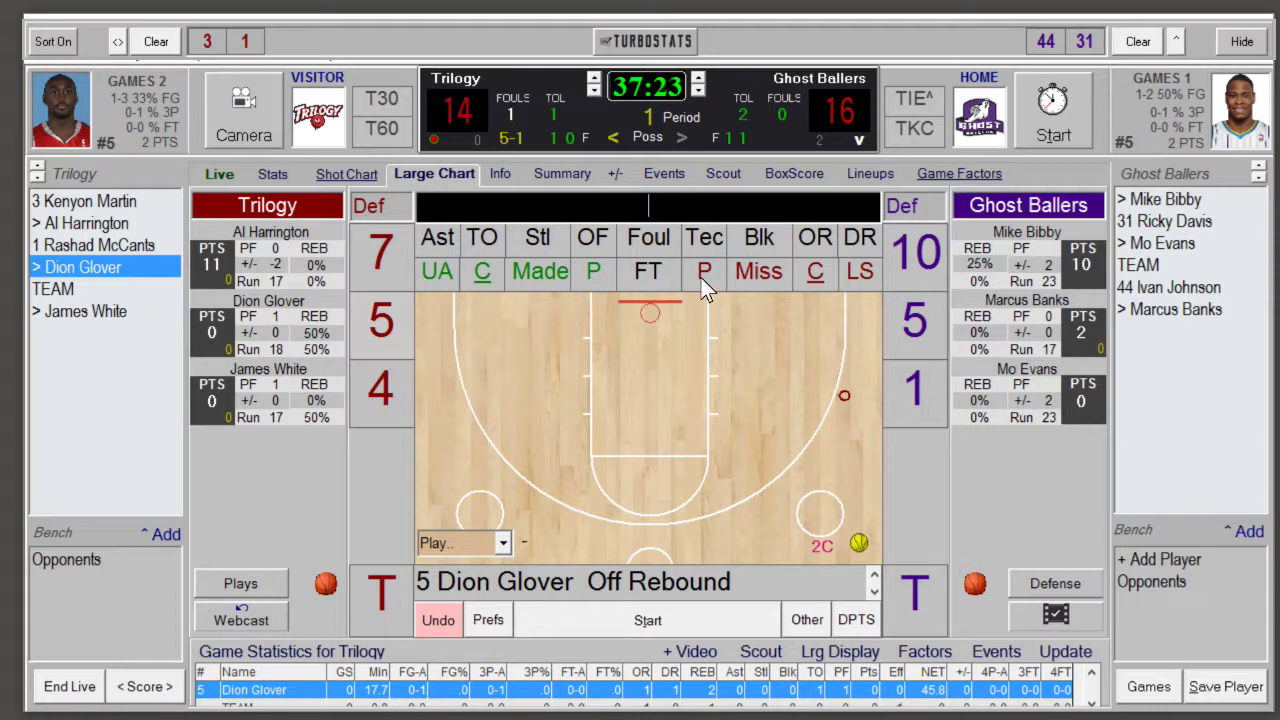
# Step: Record a missed 3-point shot by Al Harrington from the top of the arc, with the offensive rebound by James White
pyautogui.click(760, 279)
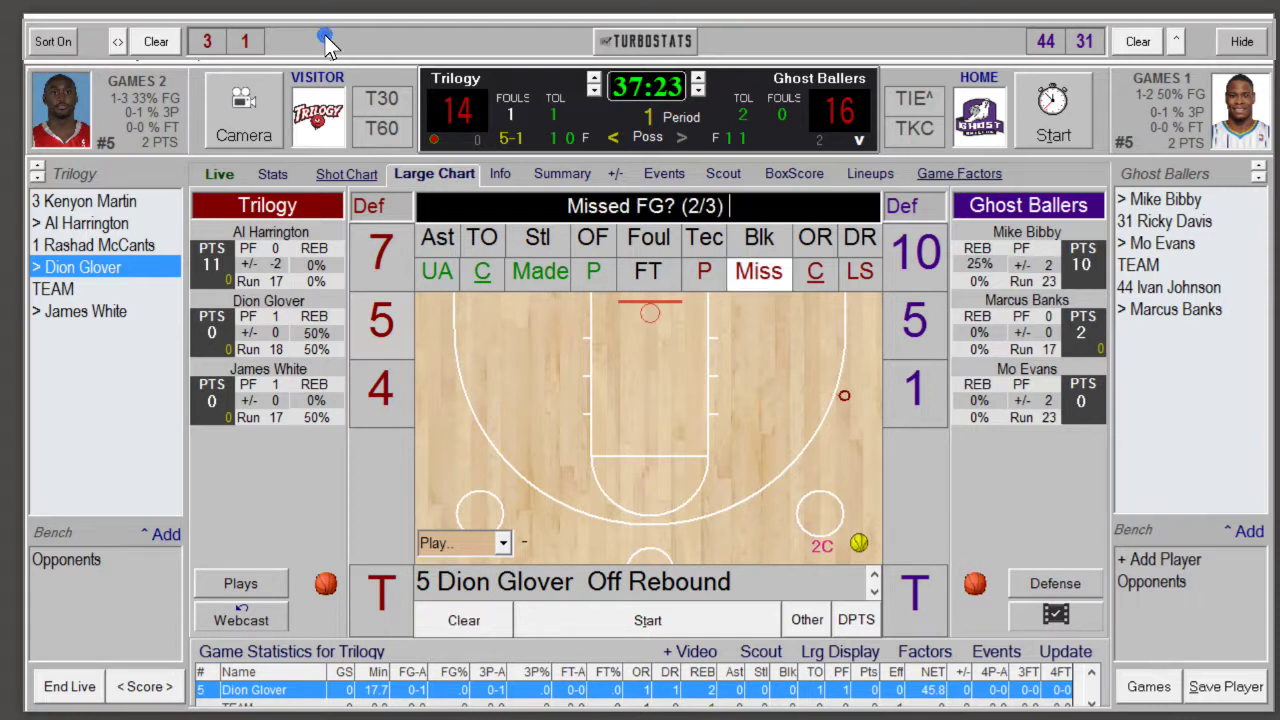
pyautogui.click(660, 533)
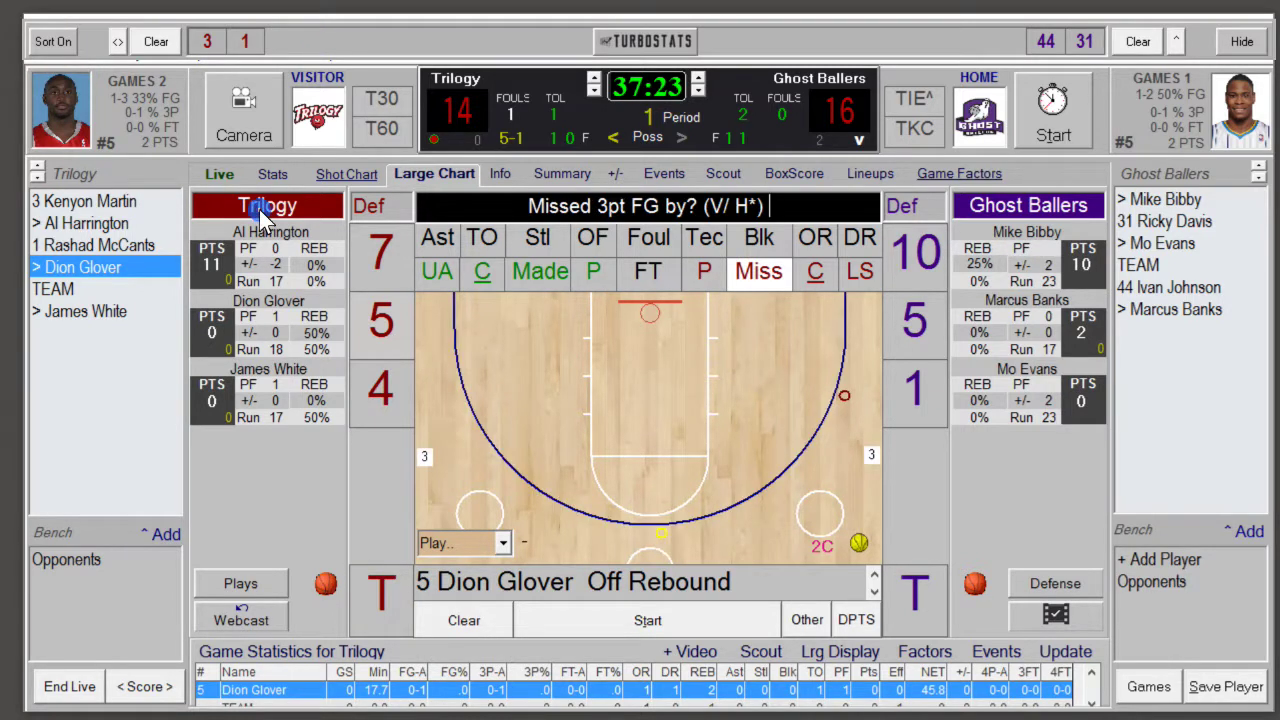
pyautogui.click(381, 275)
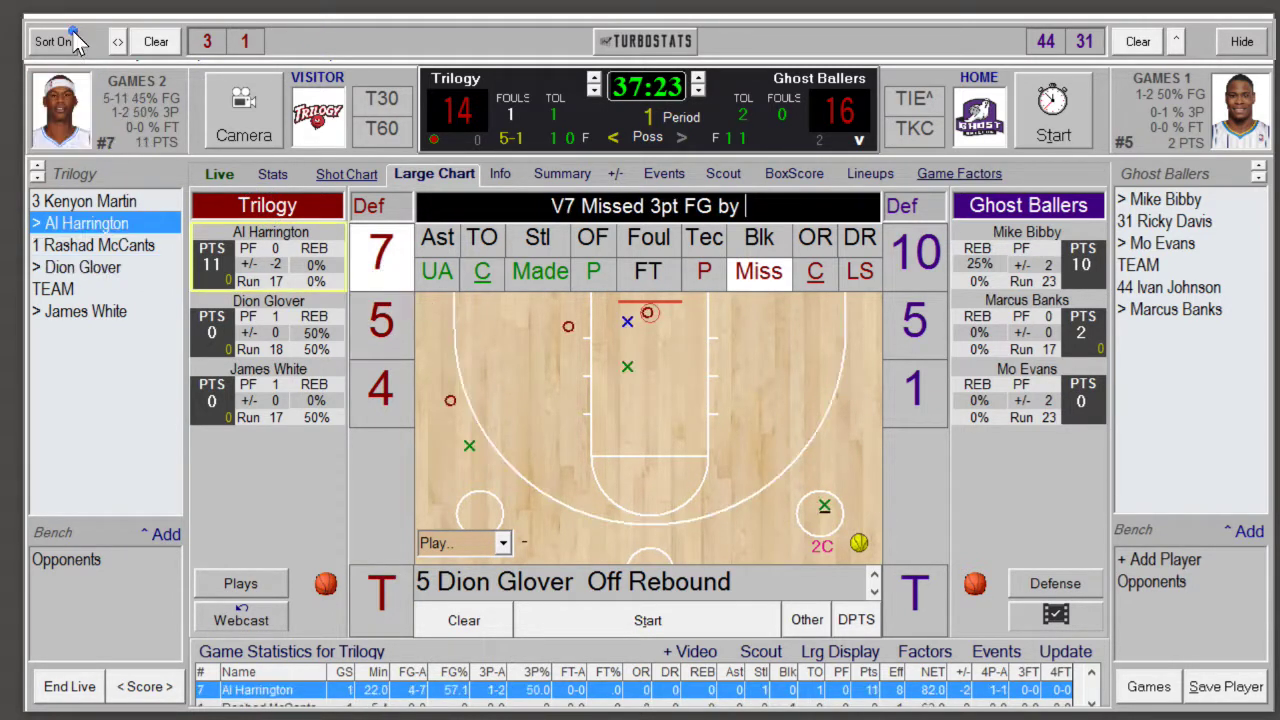
pyautogui.click(381, 400)
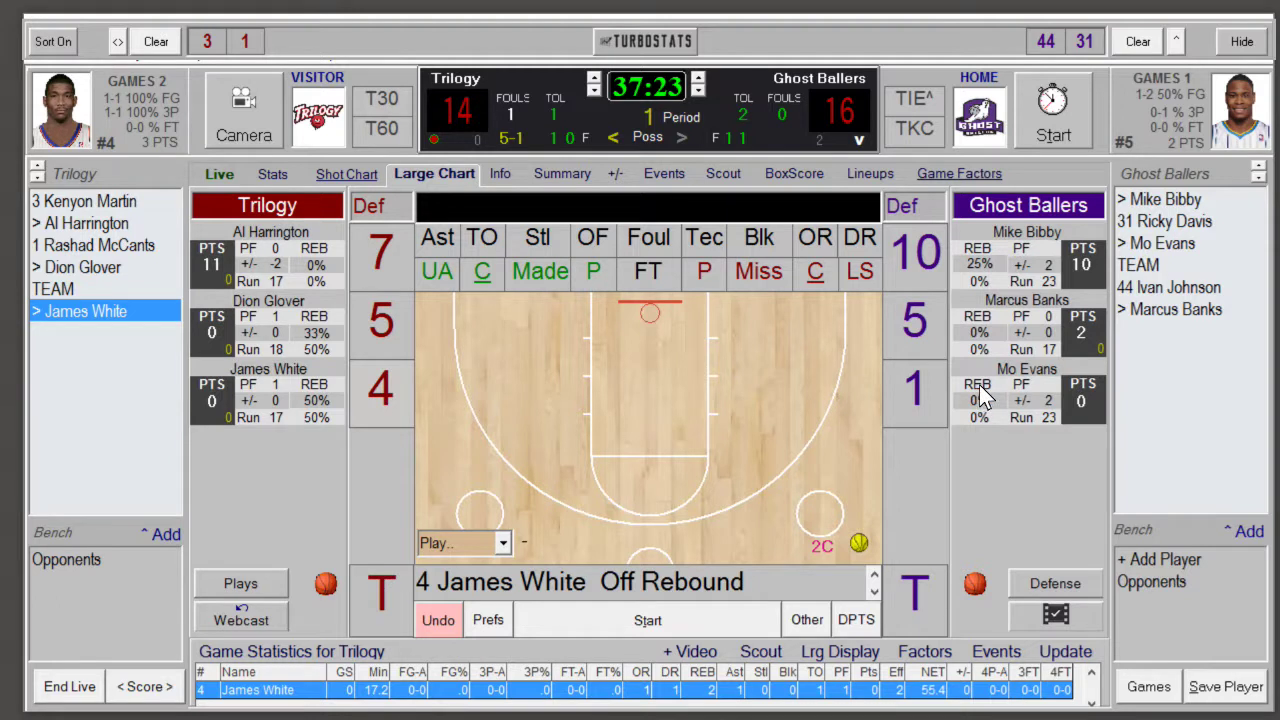
# Step: Record a missed 2-point shot by Mike Bibby between the lane and the left side of the arc, with the offensive rebound by Marcus Banks
pyautogui.click(750, 276)
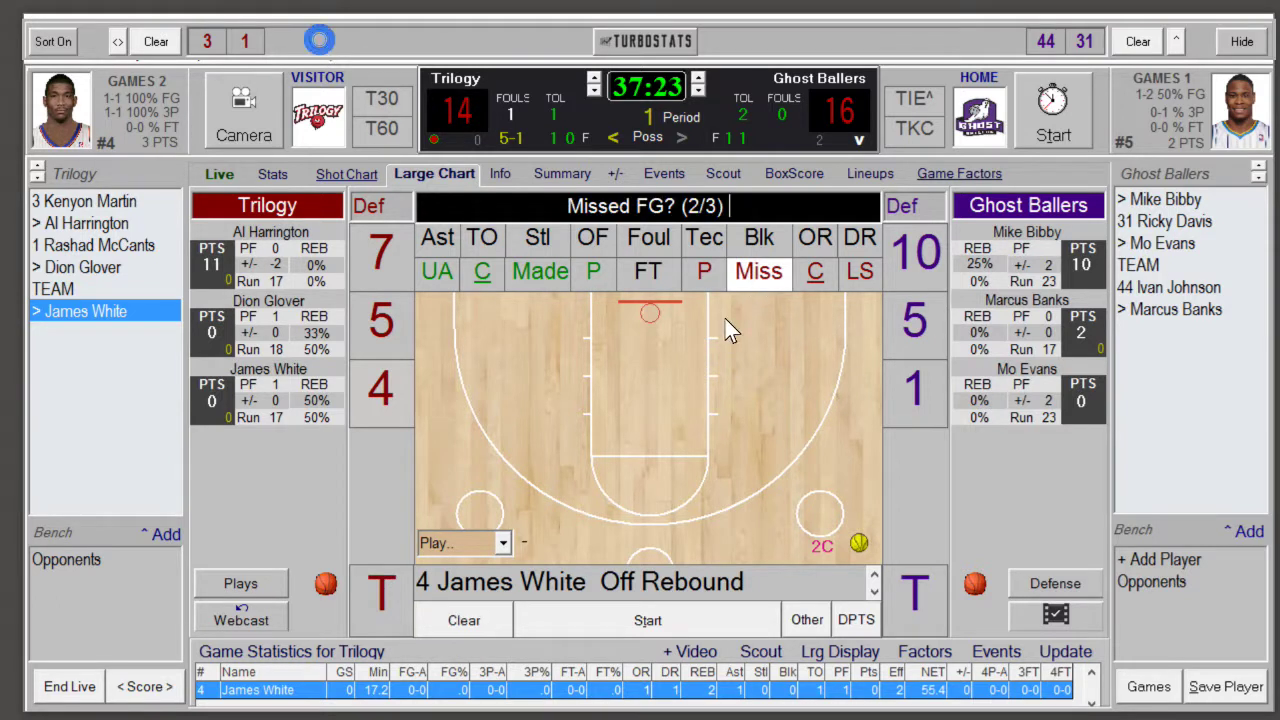
pyautogui.click(545, 421)
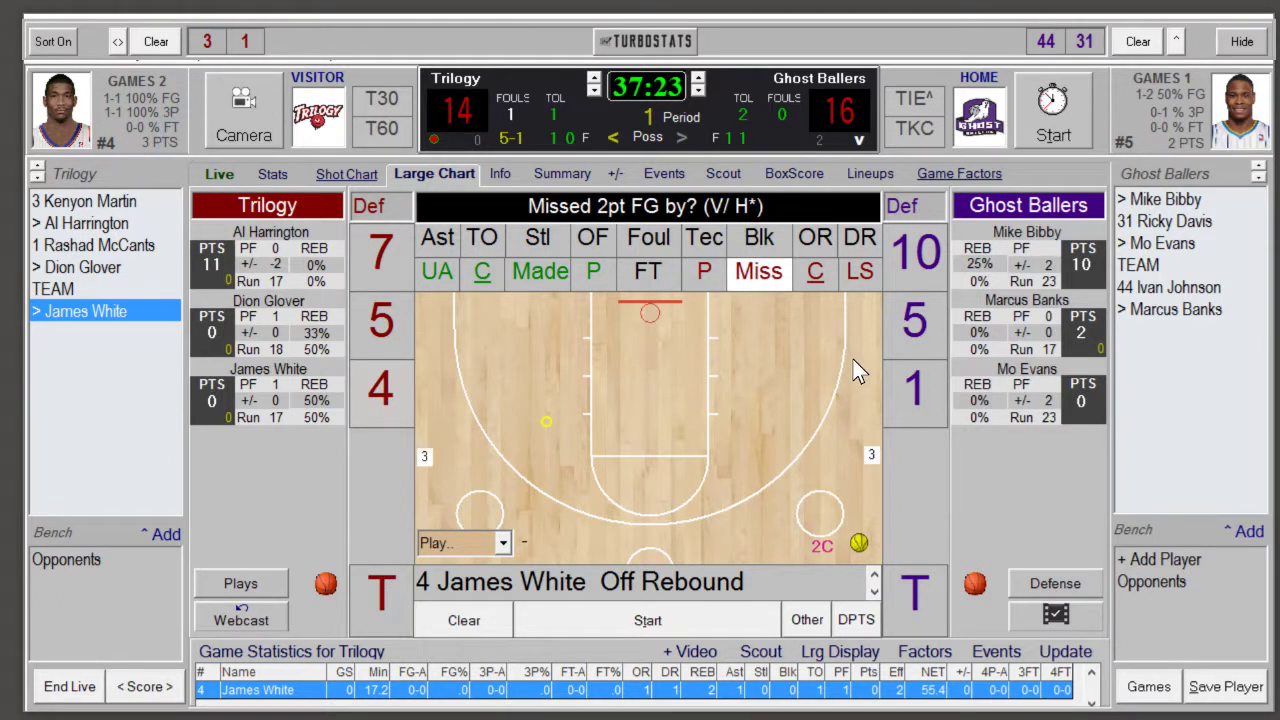
pyautogui.click(915, 255)
pyautogui.click(920, 312)
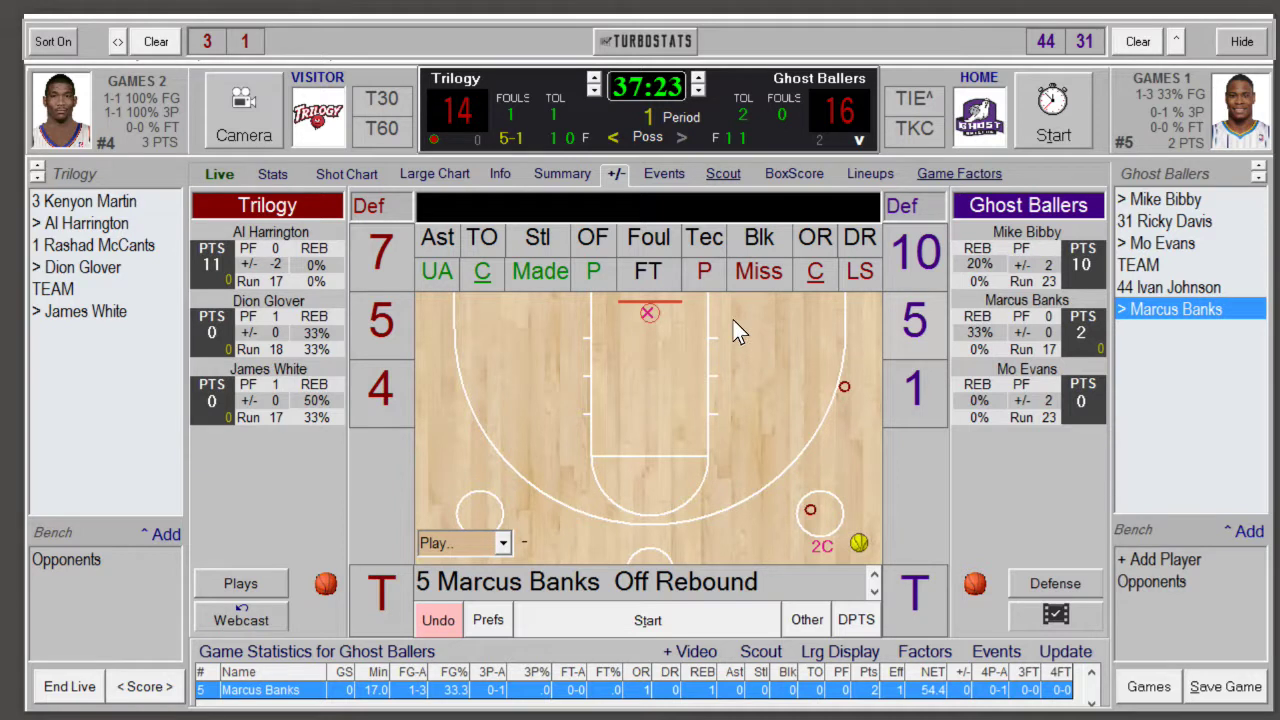
pyautogui.click(550, 282)
pyautogui.click(380, 388)
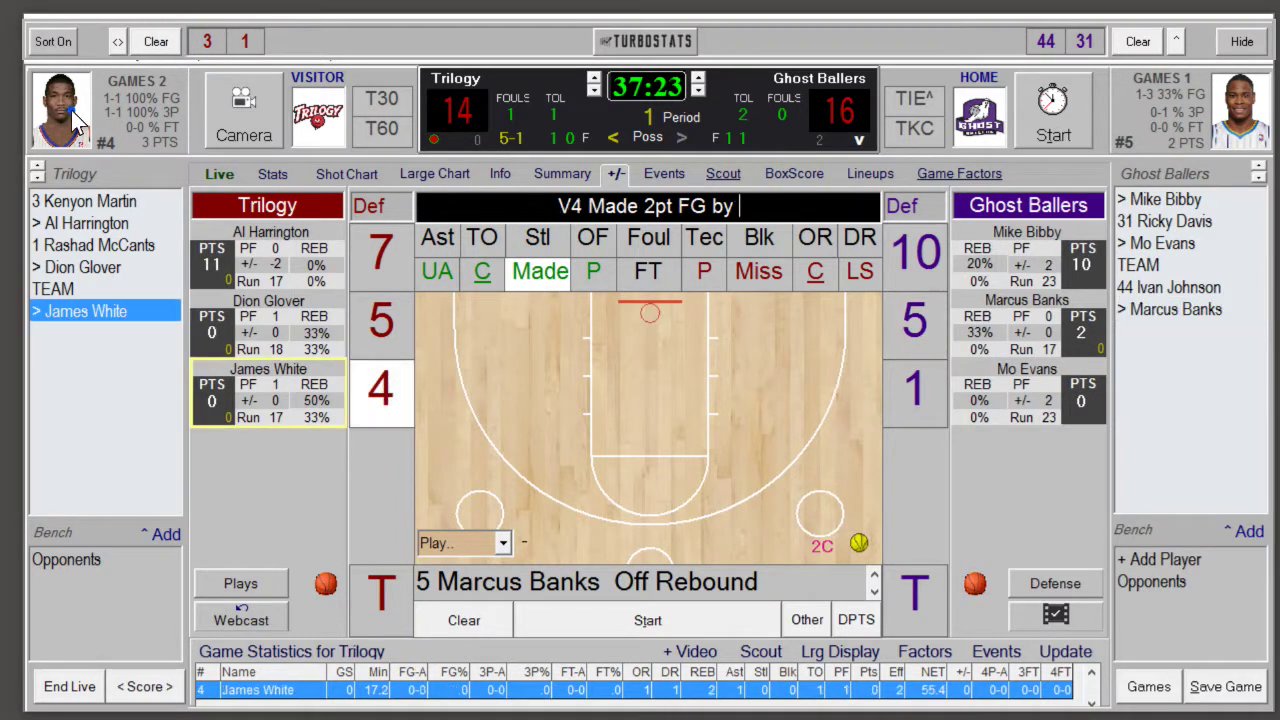
pyautogui.click(460, 400)
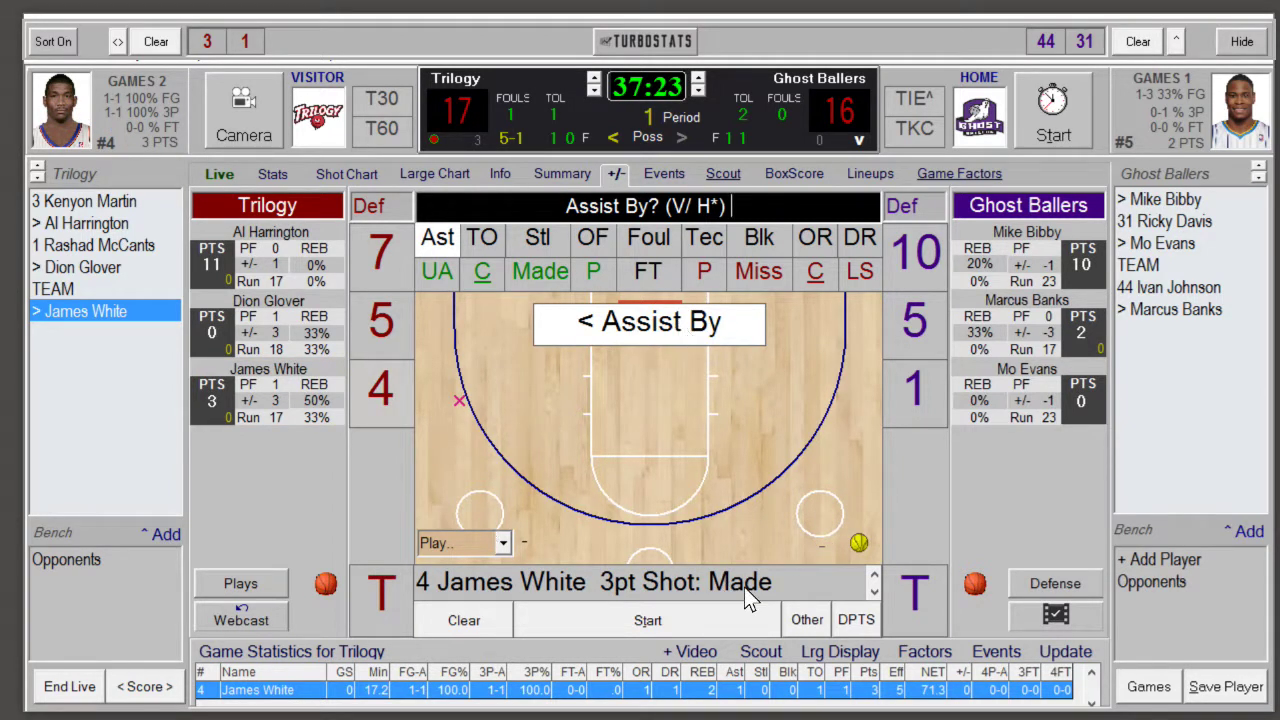
pyautogui.click(660, 330)
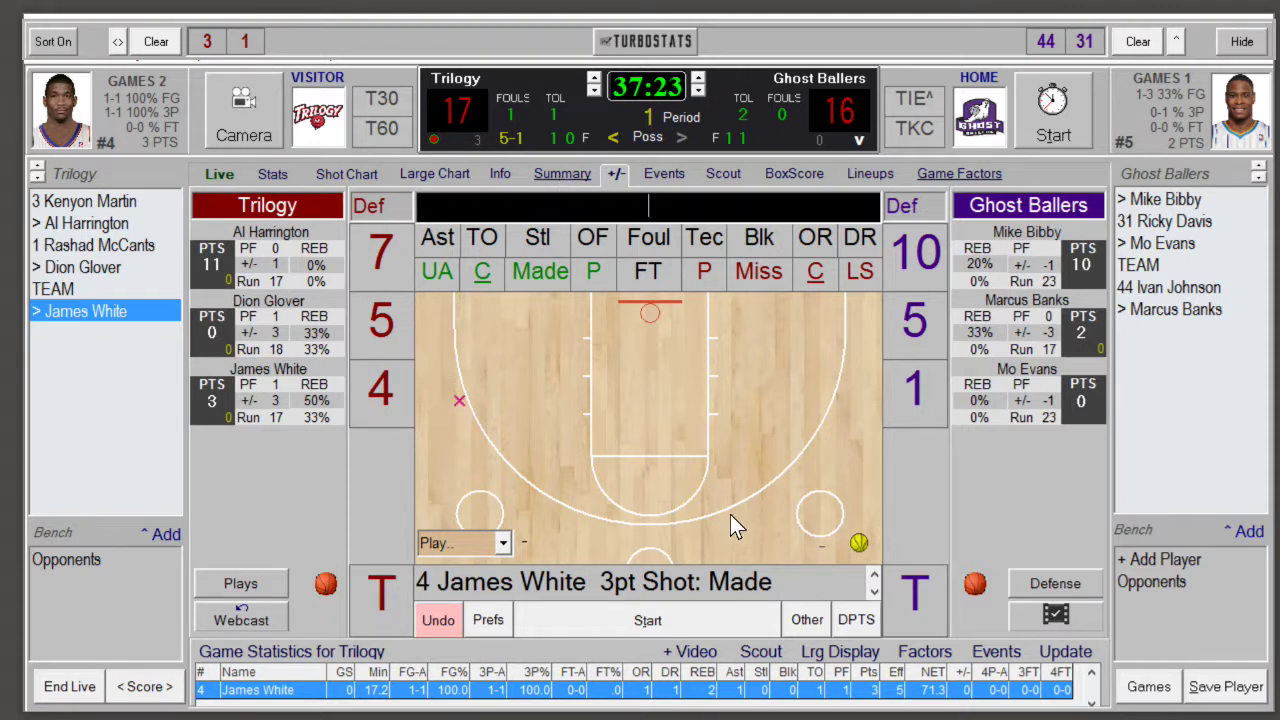
pyautogui.click(664, 173)
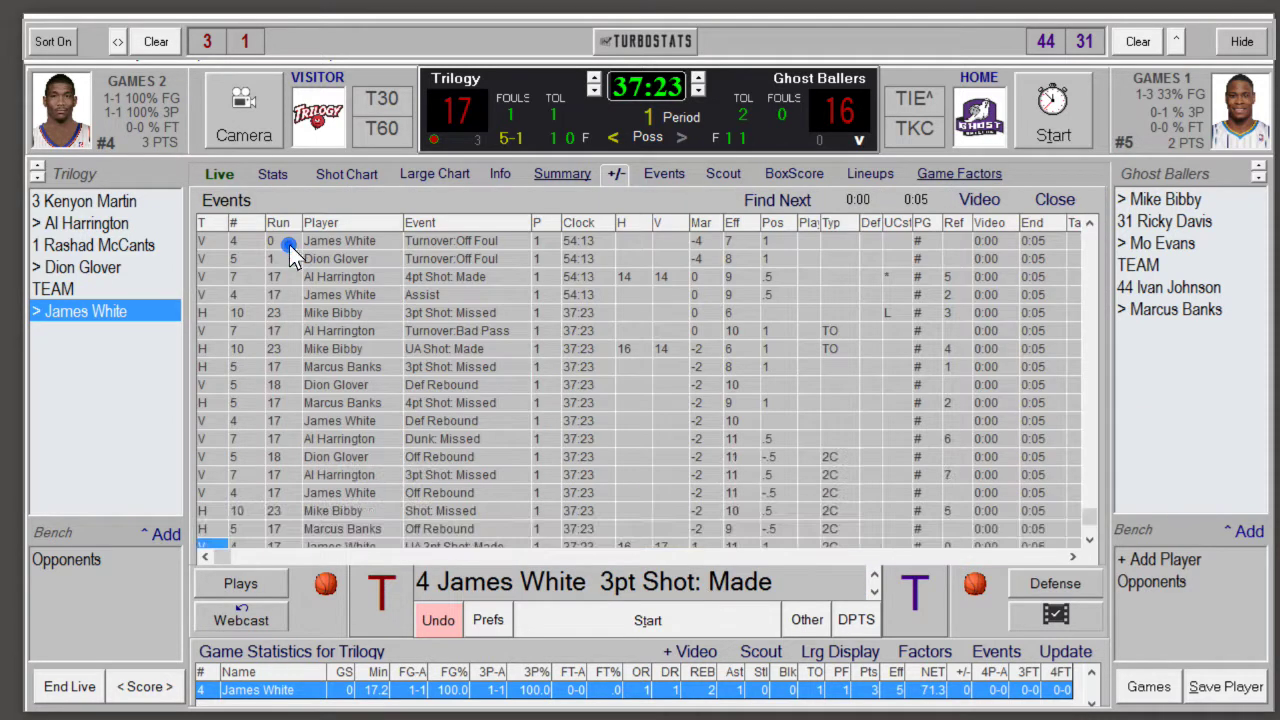
pyautogui.click(1090, 539)
pyautogui.doubleClick(479, 530)
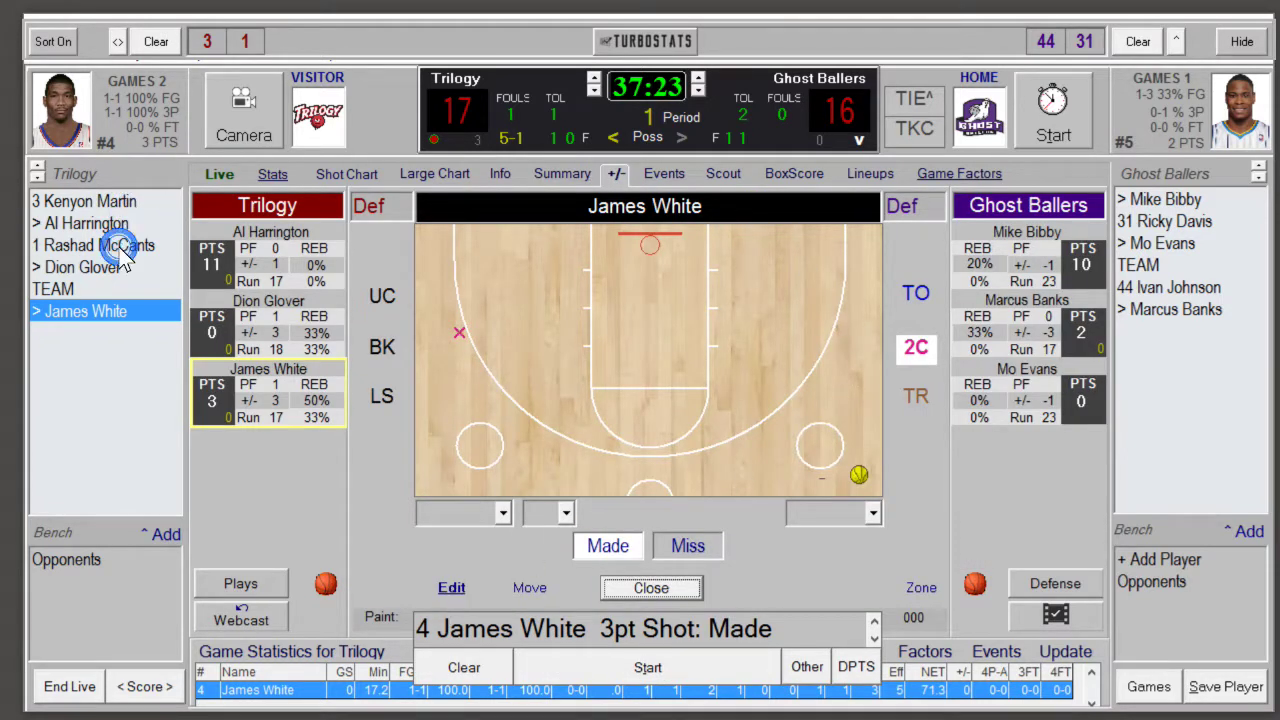
pyautogui.click(530, 587)
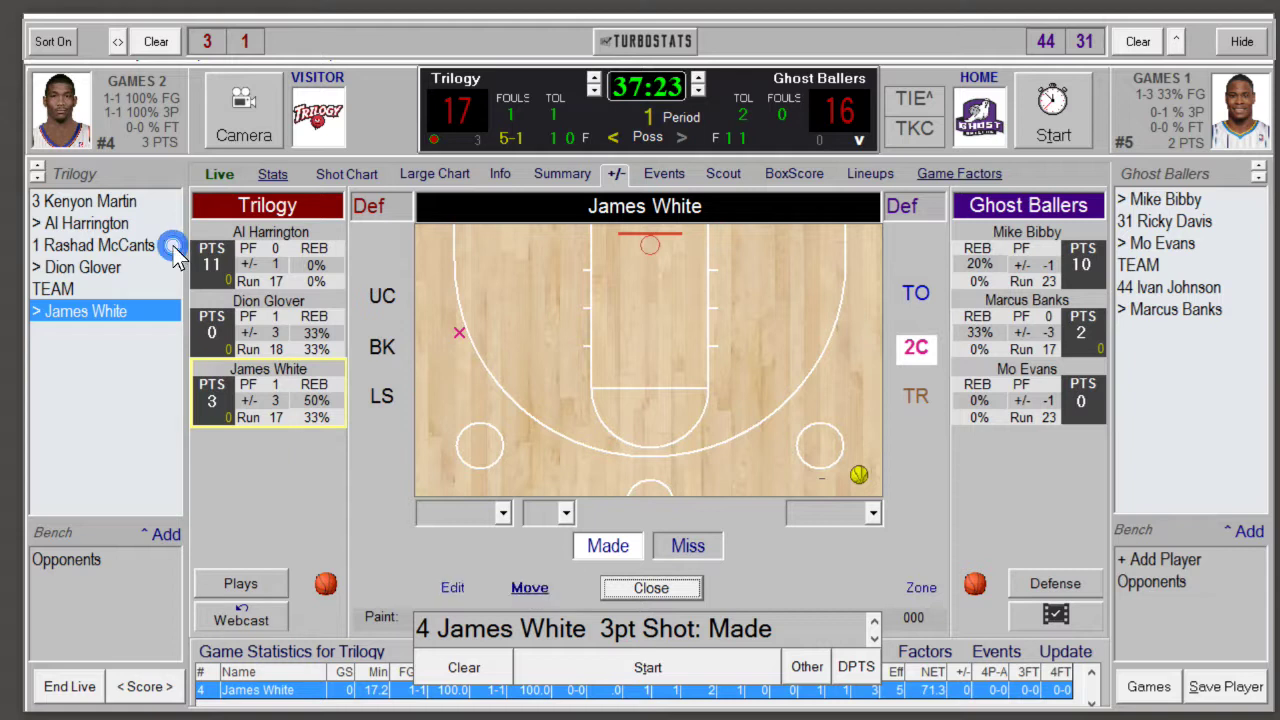
pyautogui.click(475, 330)
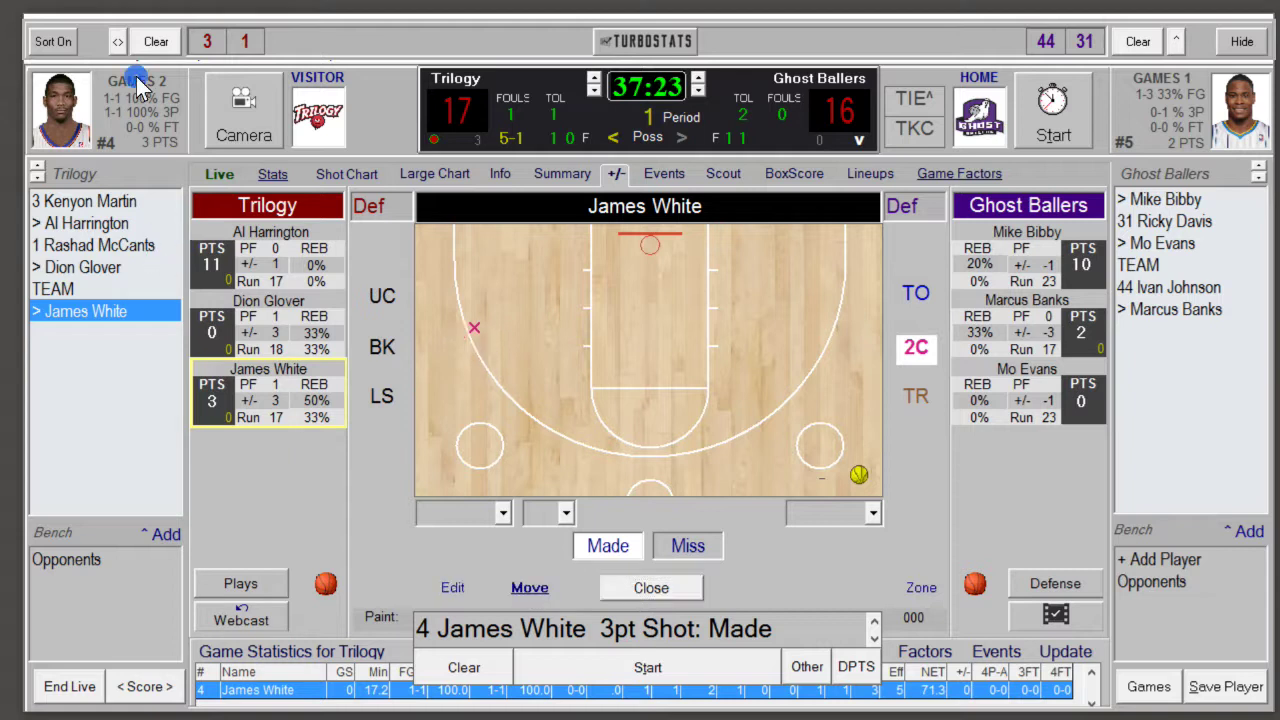
pyautogui.click(452, 587)
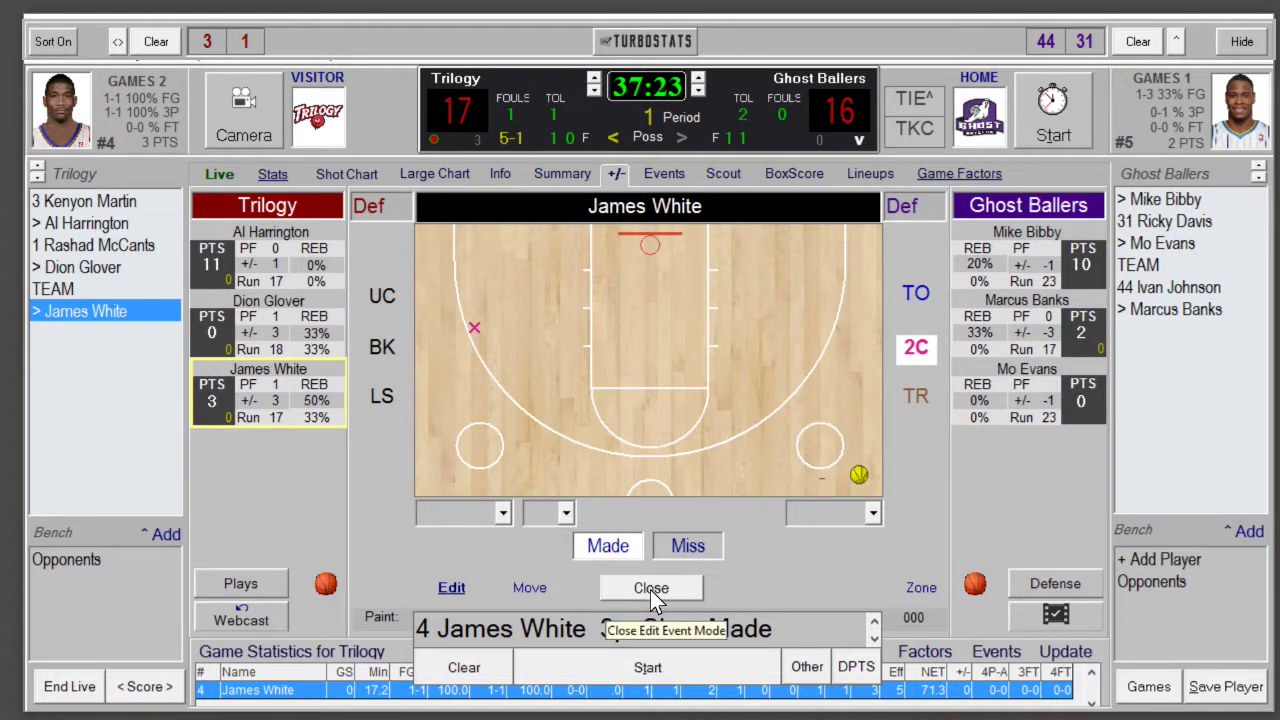
pyautogui.click(651, 590)
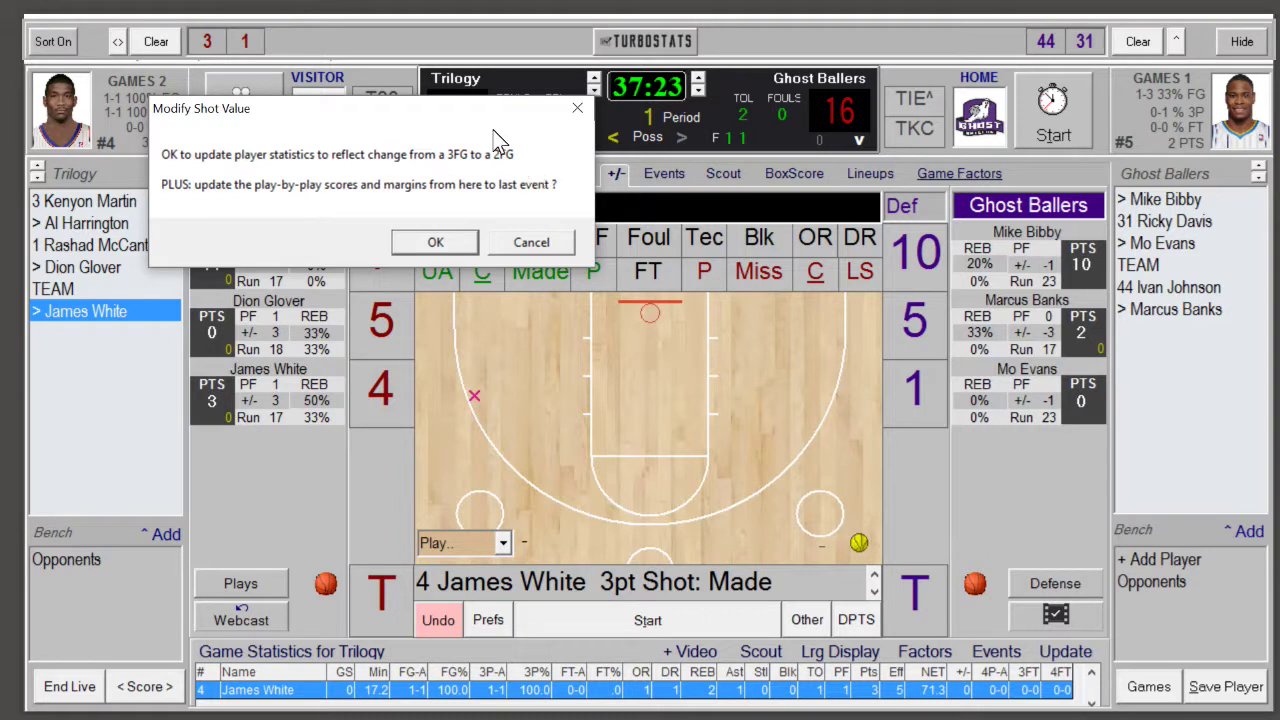
pyautogui.click(475, 316)
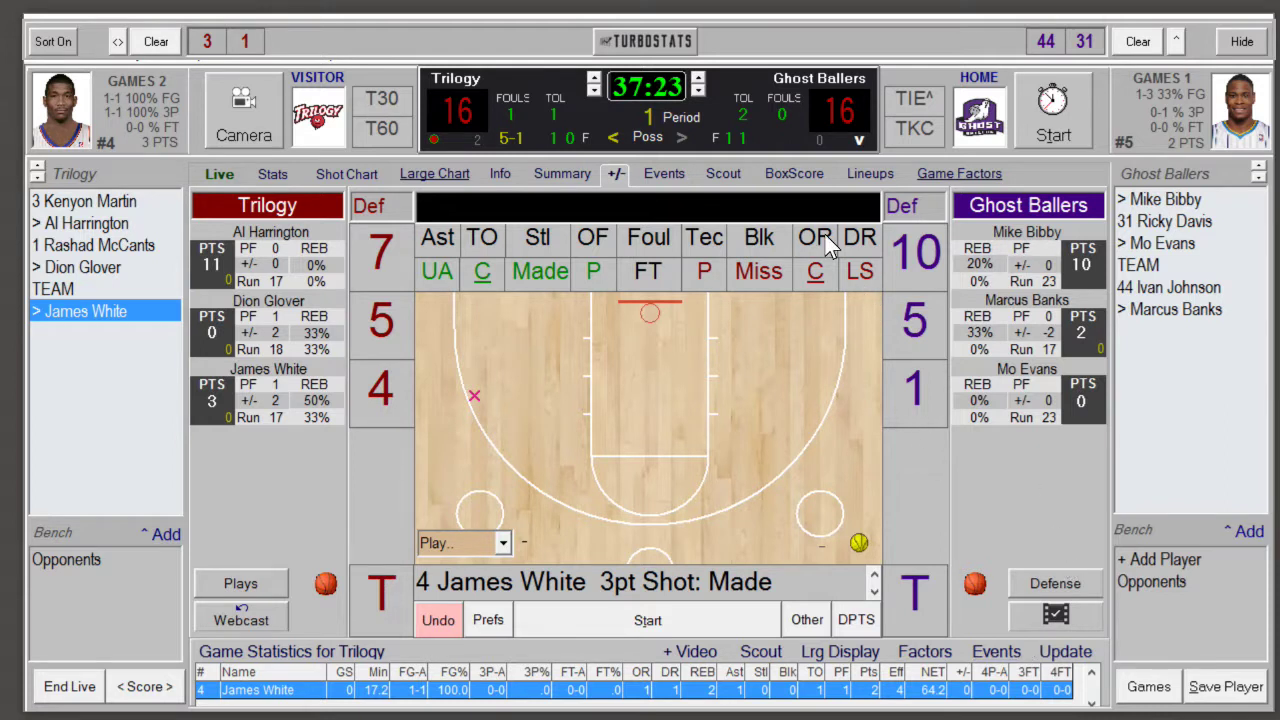
pyautogui.click(664, 173)
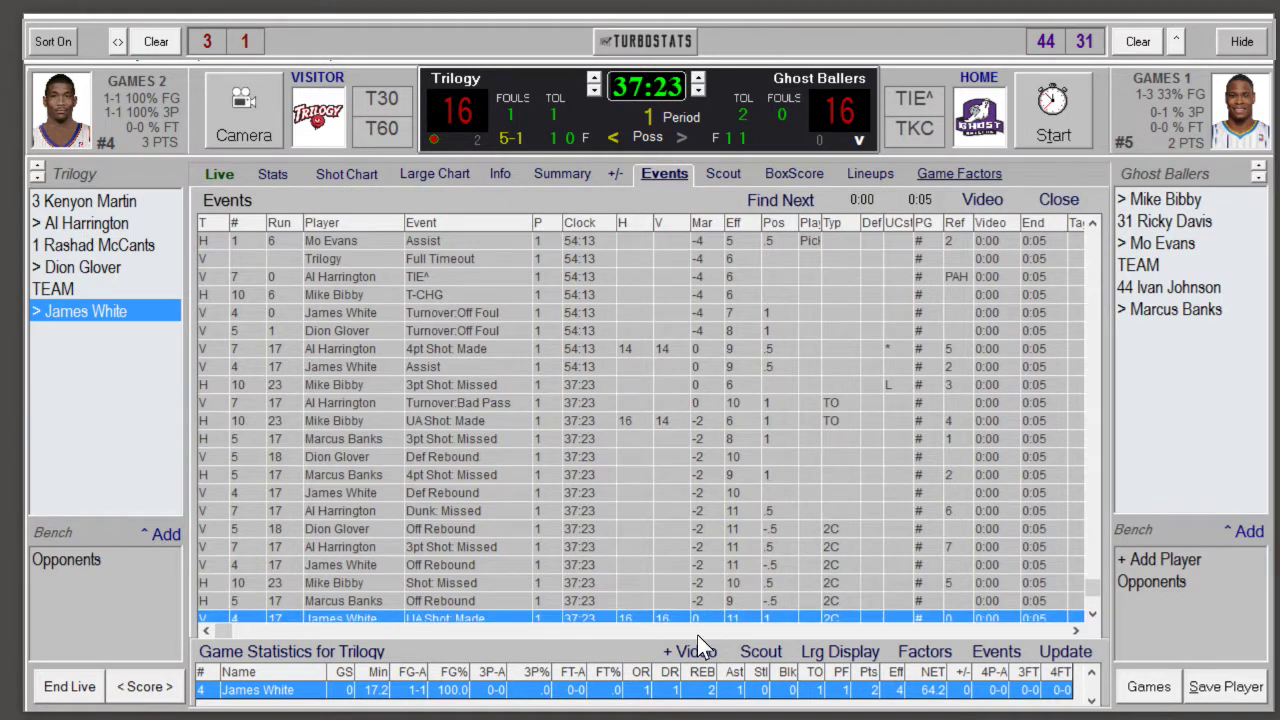
pyautogui.click(1092, 614)
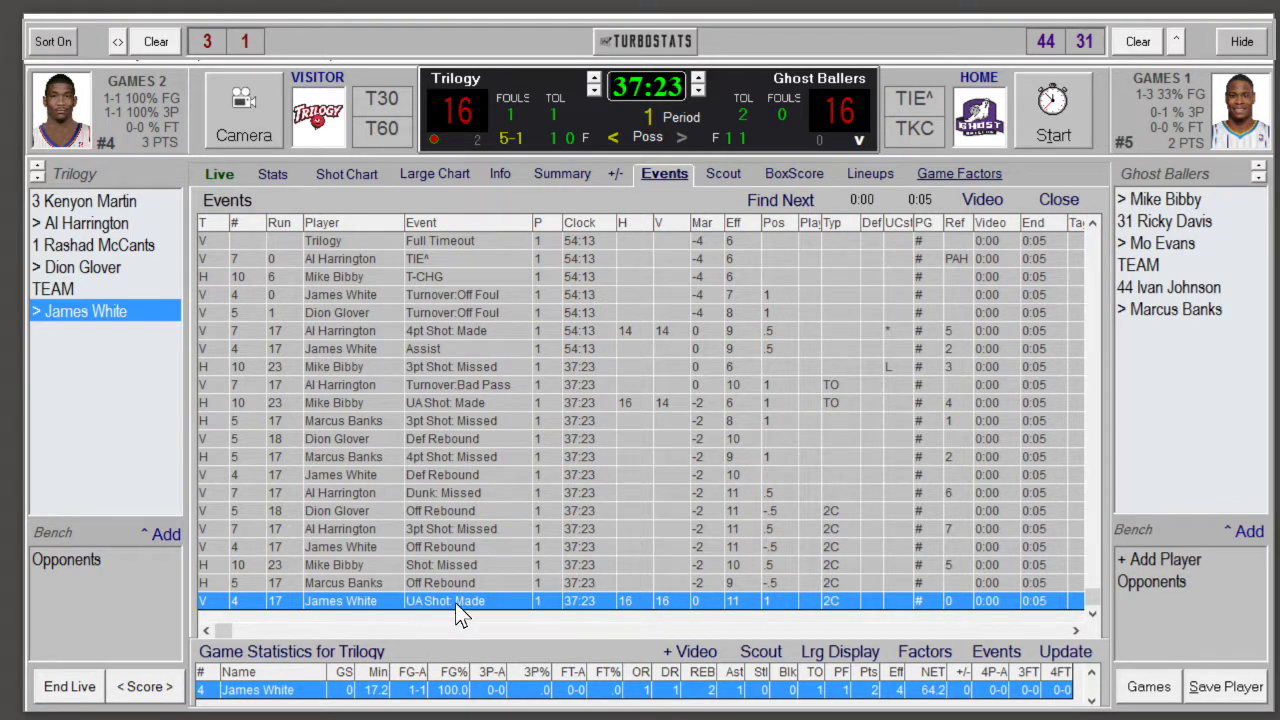
pyautogui.click(1062, 201)
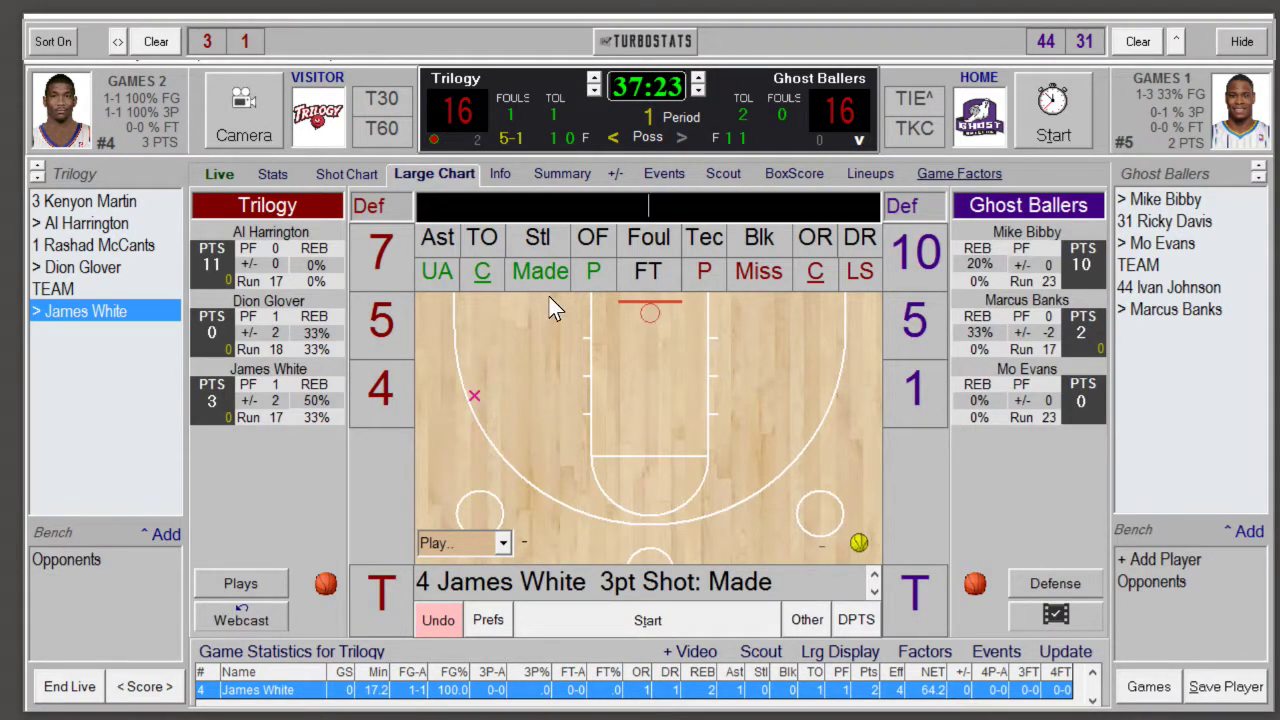
# Step: Convert Al Harrington's made 3-pointer to a 4-pointer in his game stats: 3FG 0, 3FGA 2, 4FG 2 and 4FGA 2, and return to the large shot chart
pyautogui.click(272, 176)
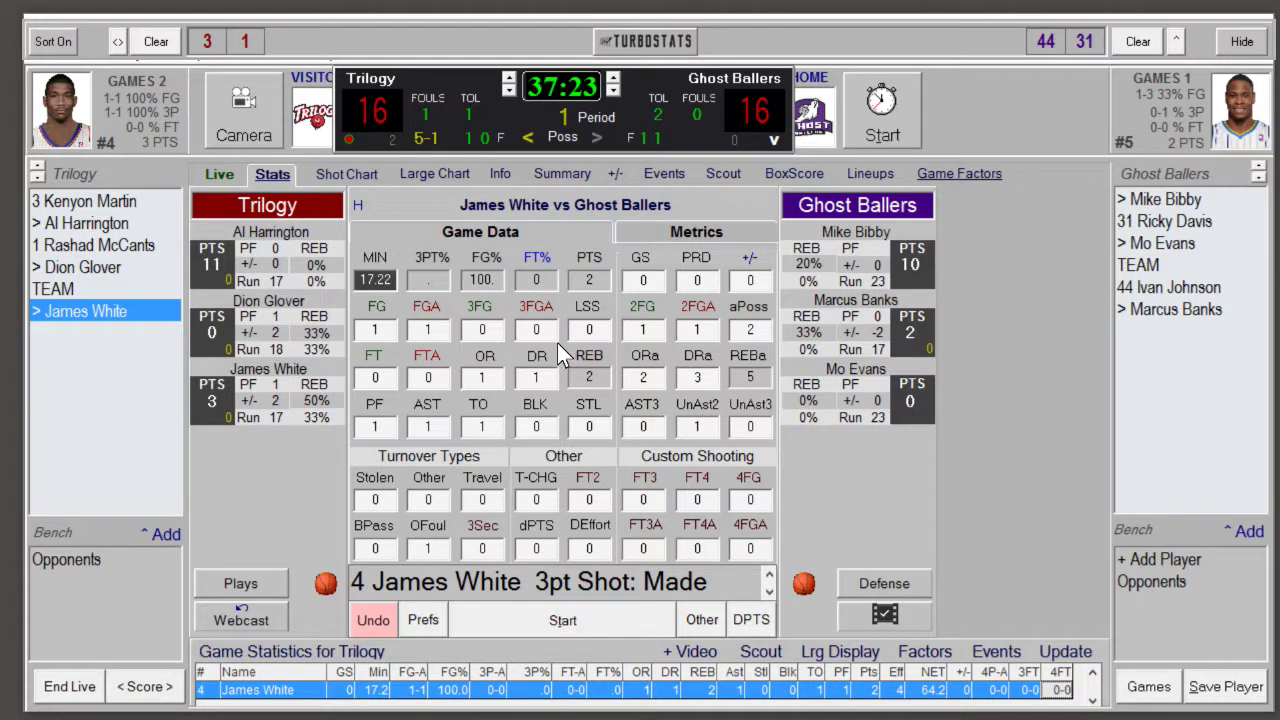
pyautogui.click(290, 262)
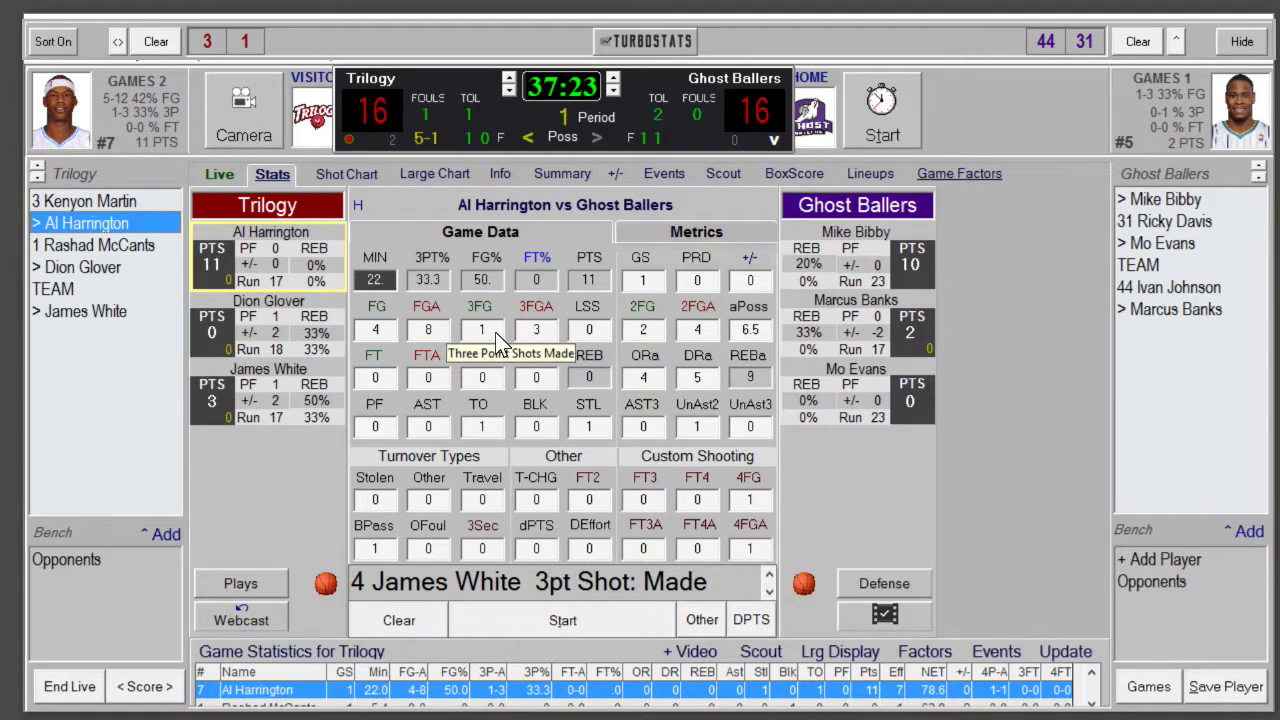
pyautogui.click(548, 338)
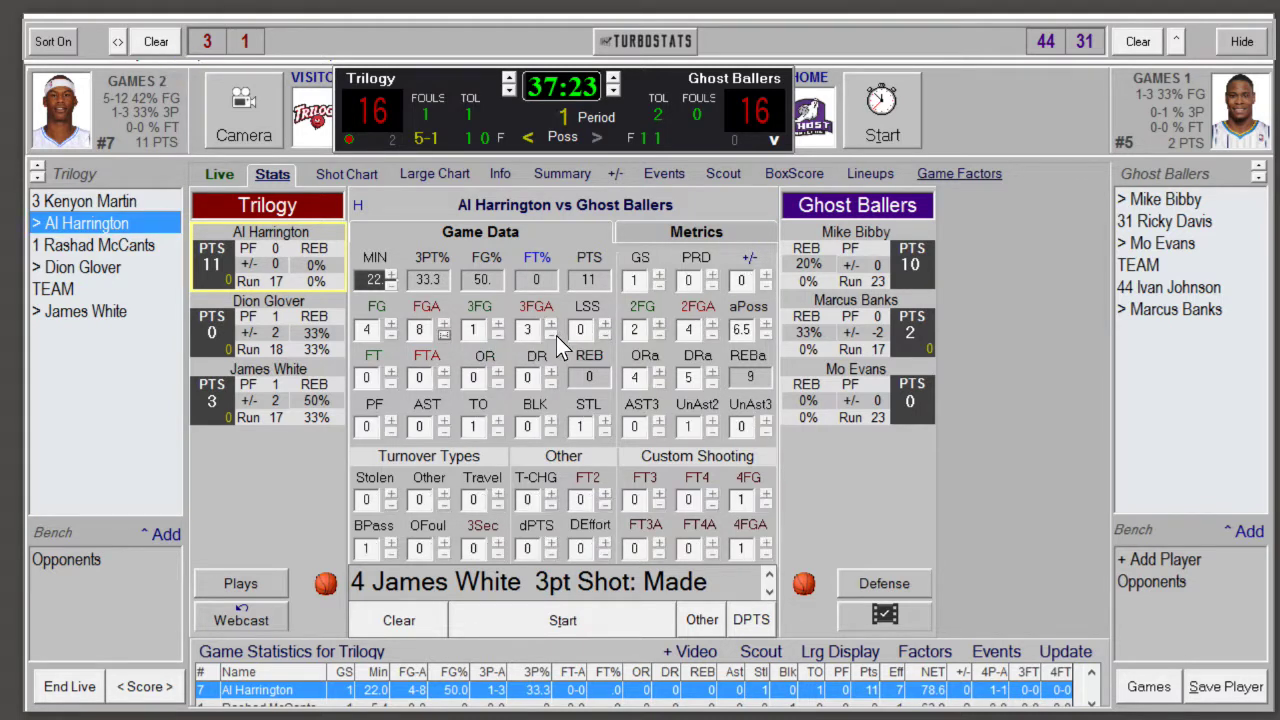
pyautogui.click(497, 336)
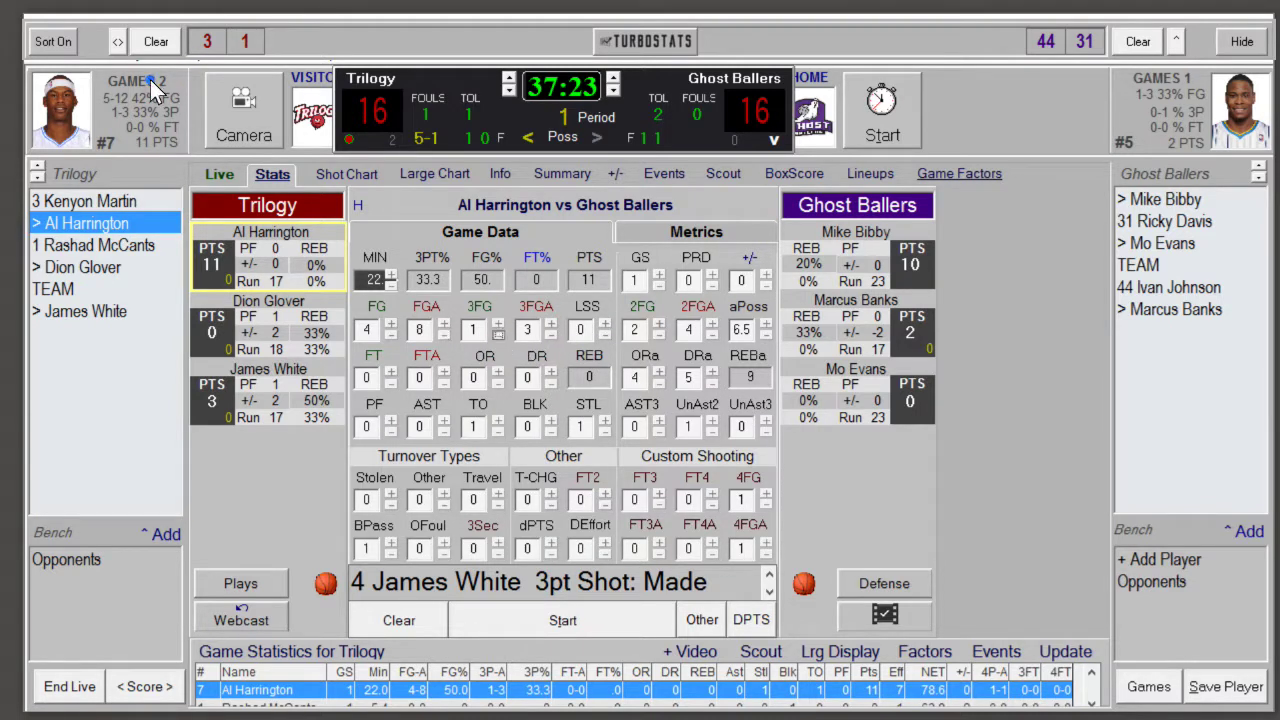
pyautogui.click(766, 494)
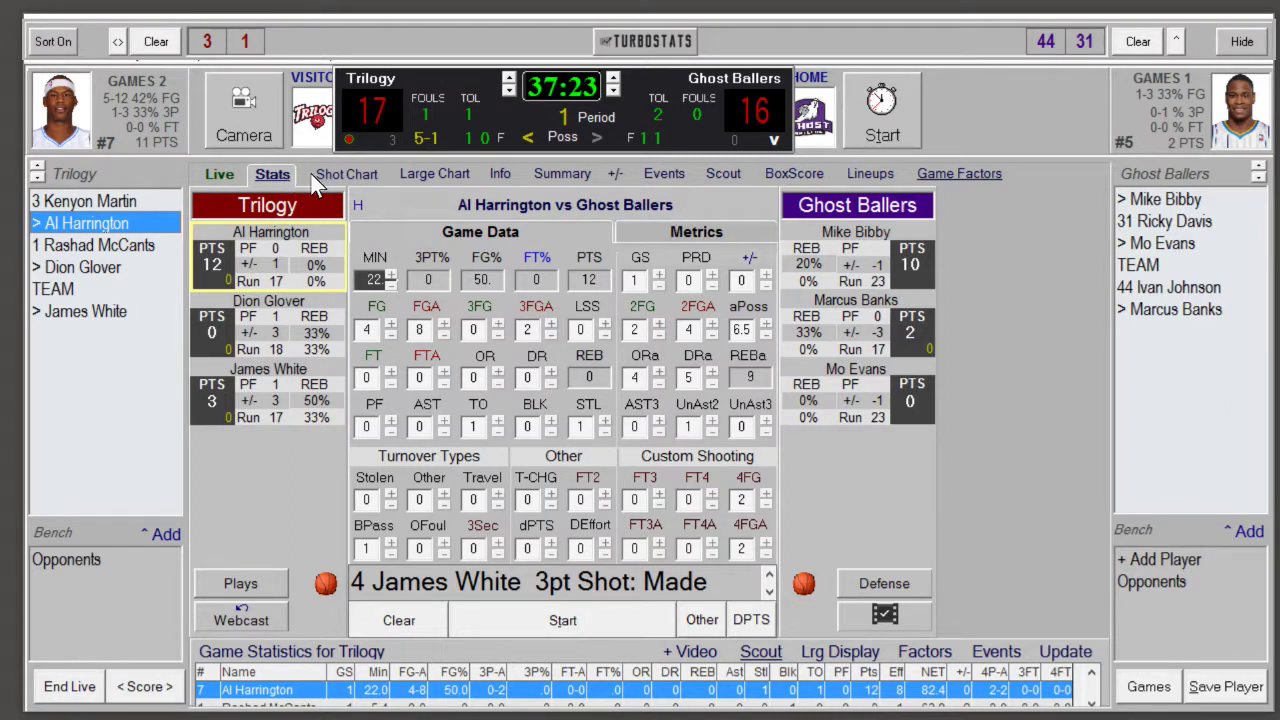
pyautogui.click(428, 174)
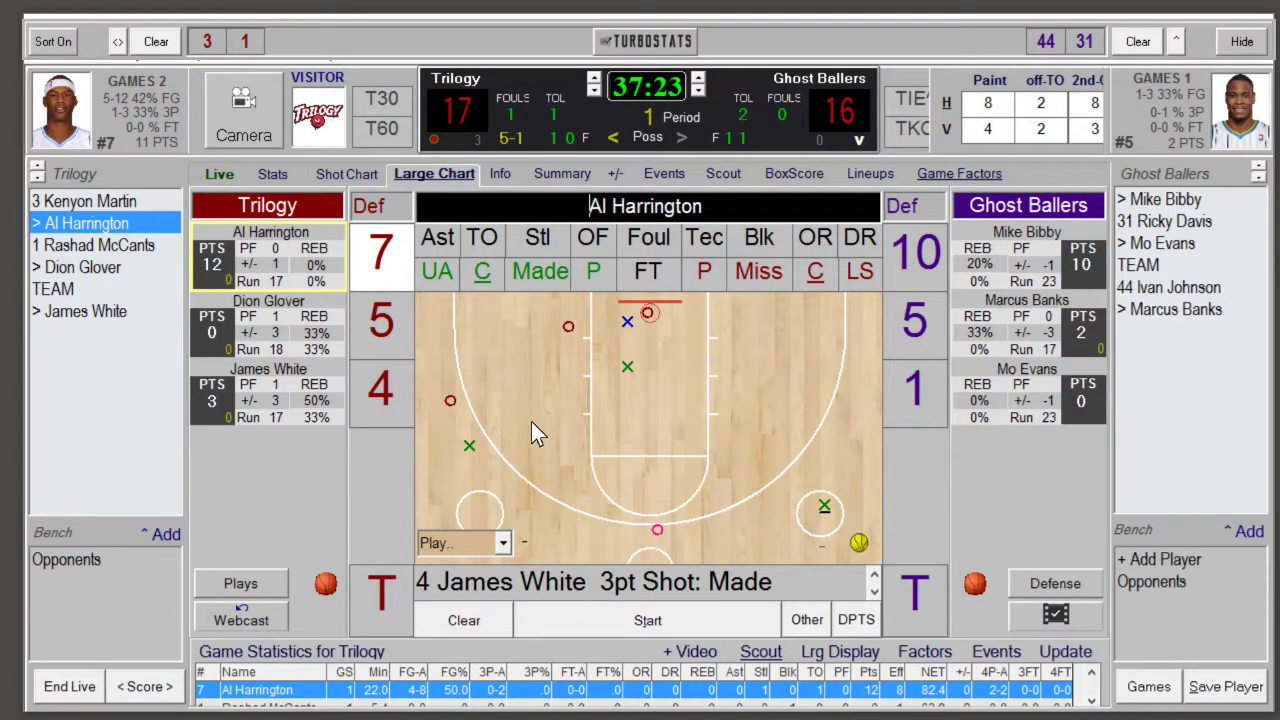
# Step: Check the Ghost Ballers home stats on the StatBroadcast page against the current score, then return to TurboStats
pyautogui.click(252, 612)
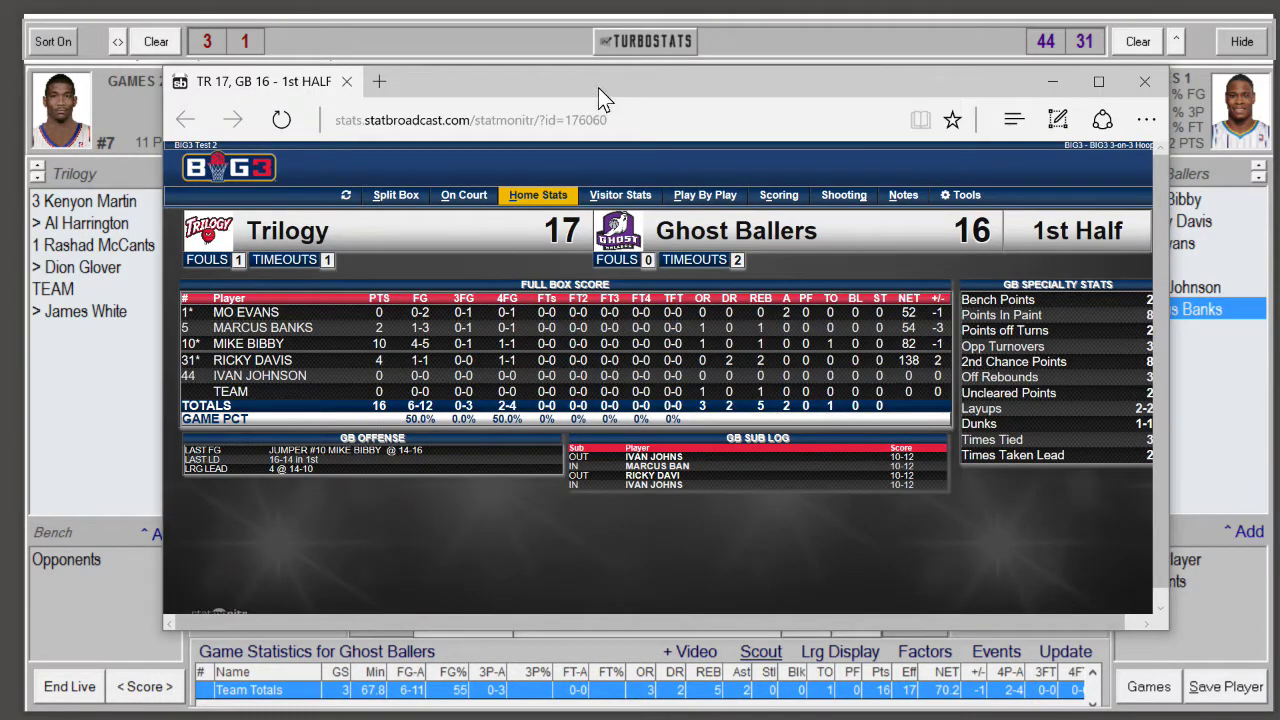
pyautogui.moveTo(598, 88); pyautogui.dragTo(581, 180)
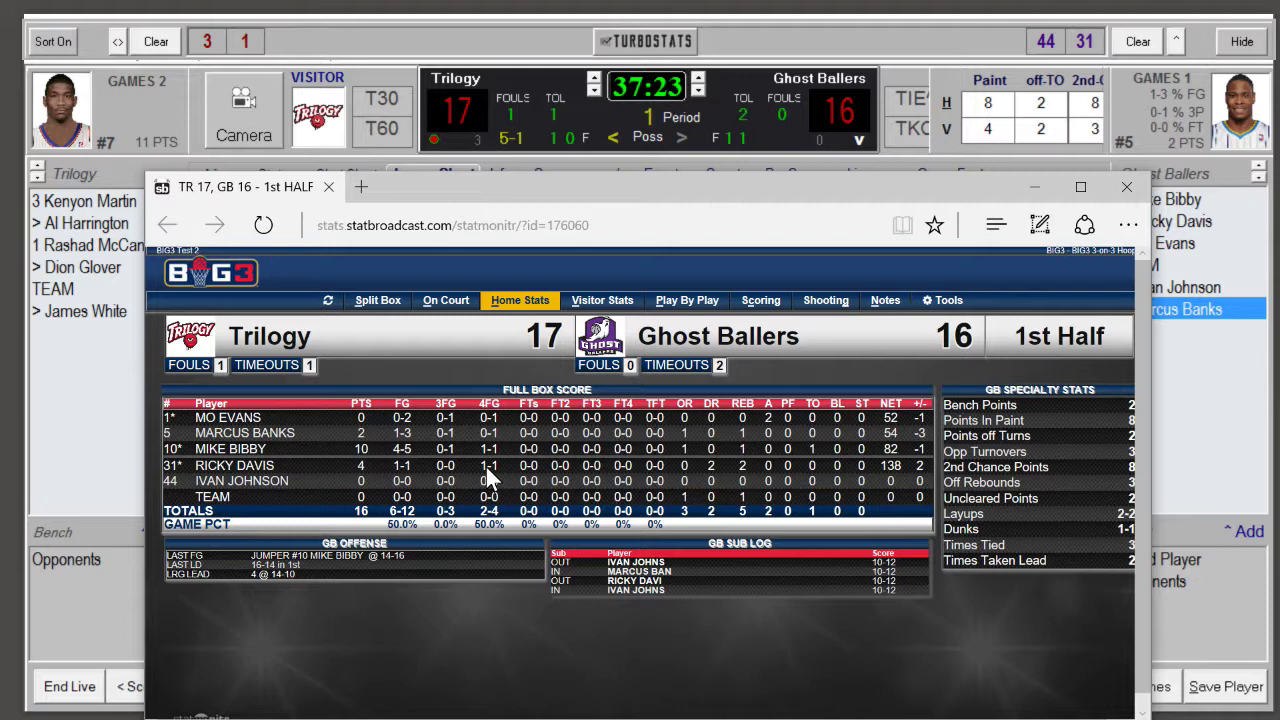
pyautogui.click(786, 39)
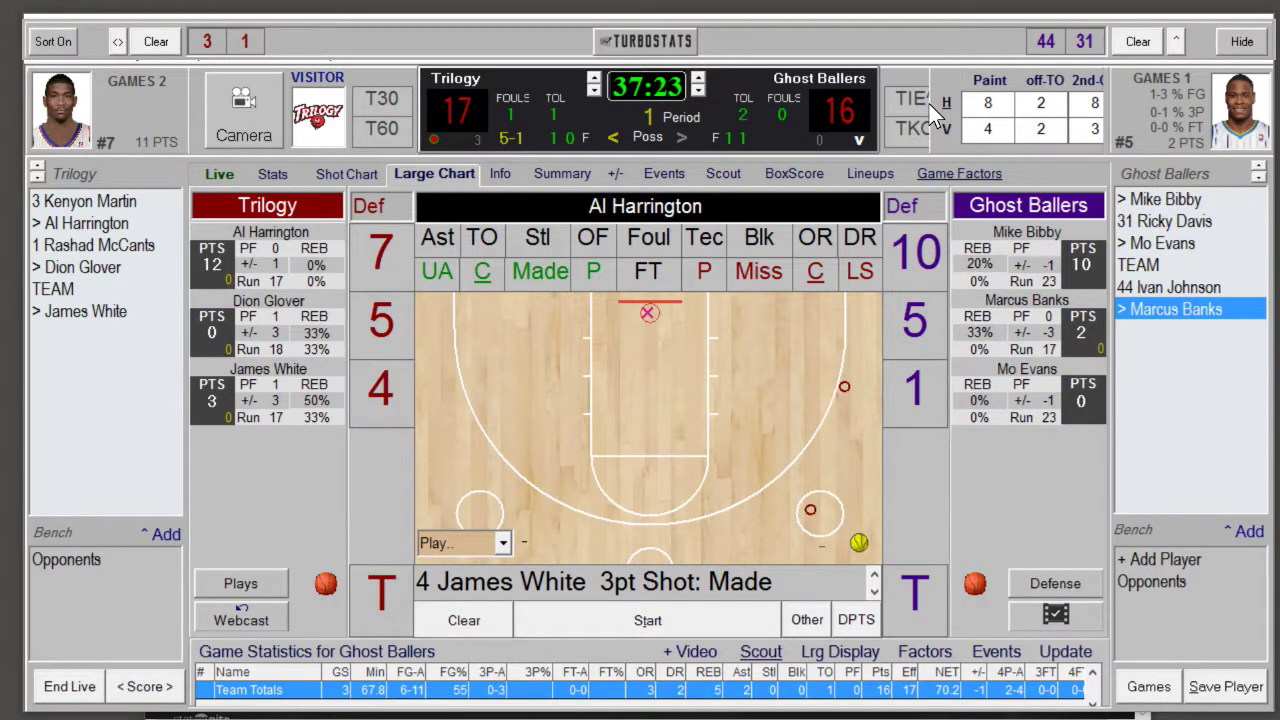
# Step: Record a partial timeout for Trilogy and advance the game to period 2
pyautogui.press('t')
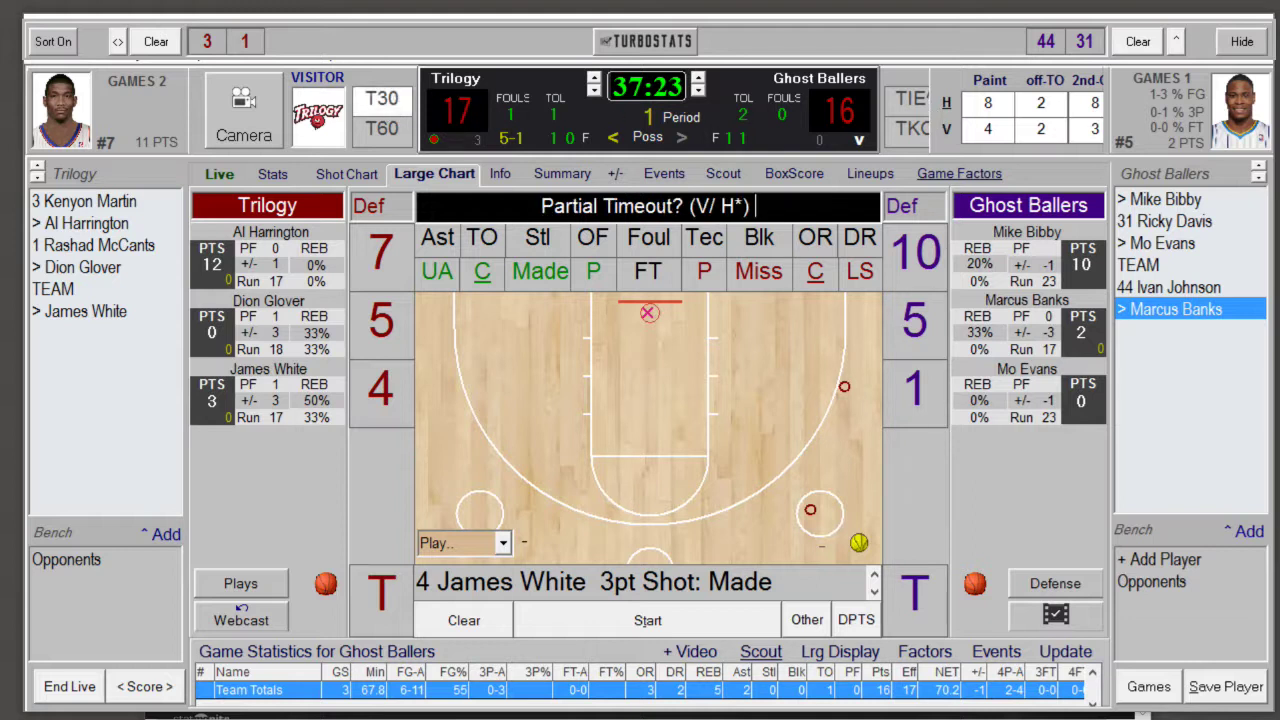
pyautogui.click(378, 596)
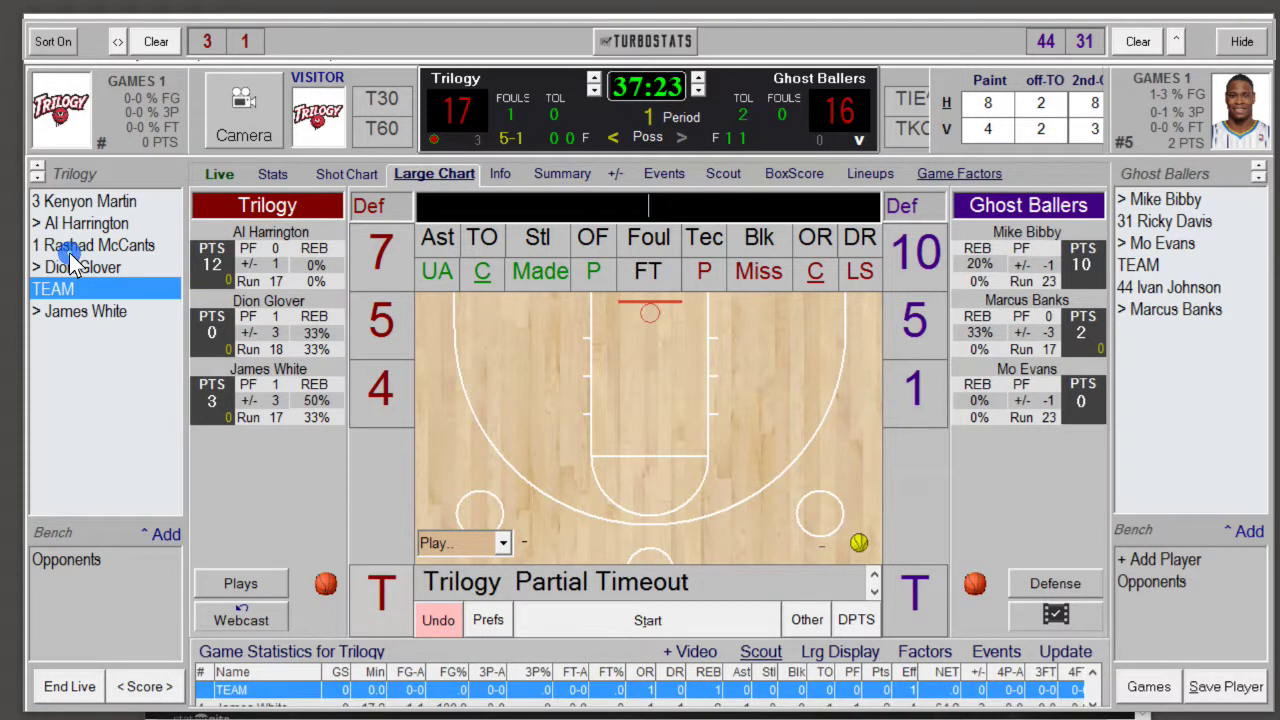
pyautogui.click(650, 120)
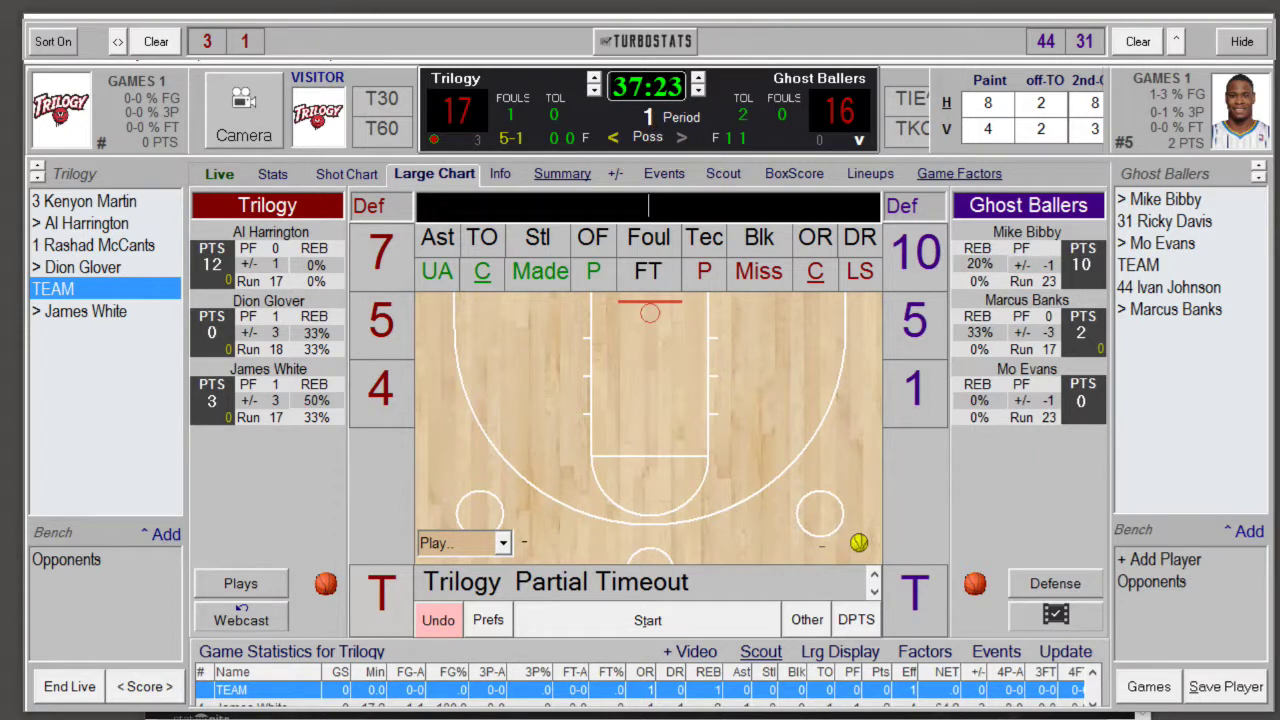
pyautogui.click(345, 228)
pyautogui.click(50, 16)
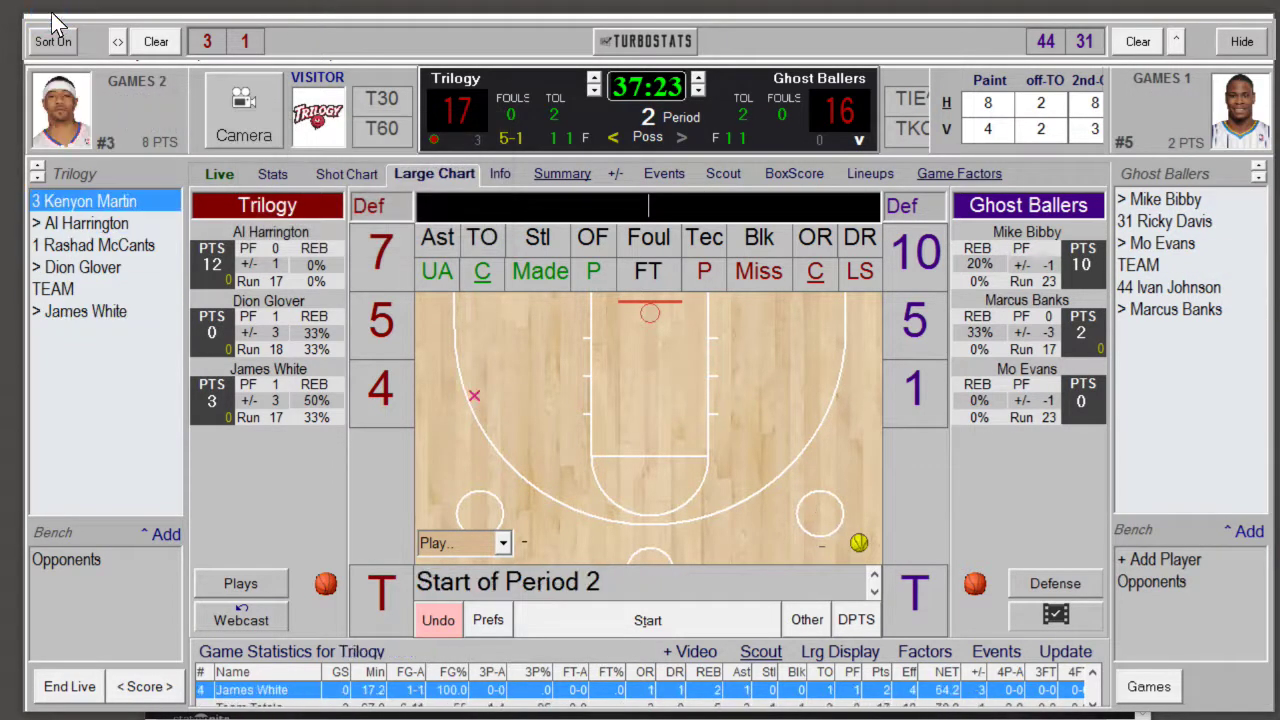
# Step: Check the period change in StatBroadcast's On Court view, then return to TurboStats
pyautogui.hotkey('alt', 'Tab')
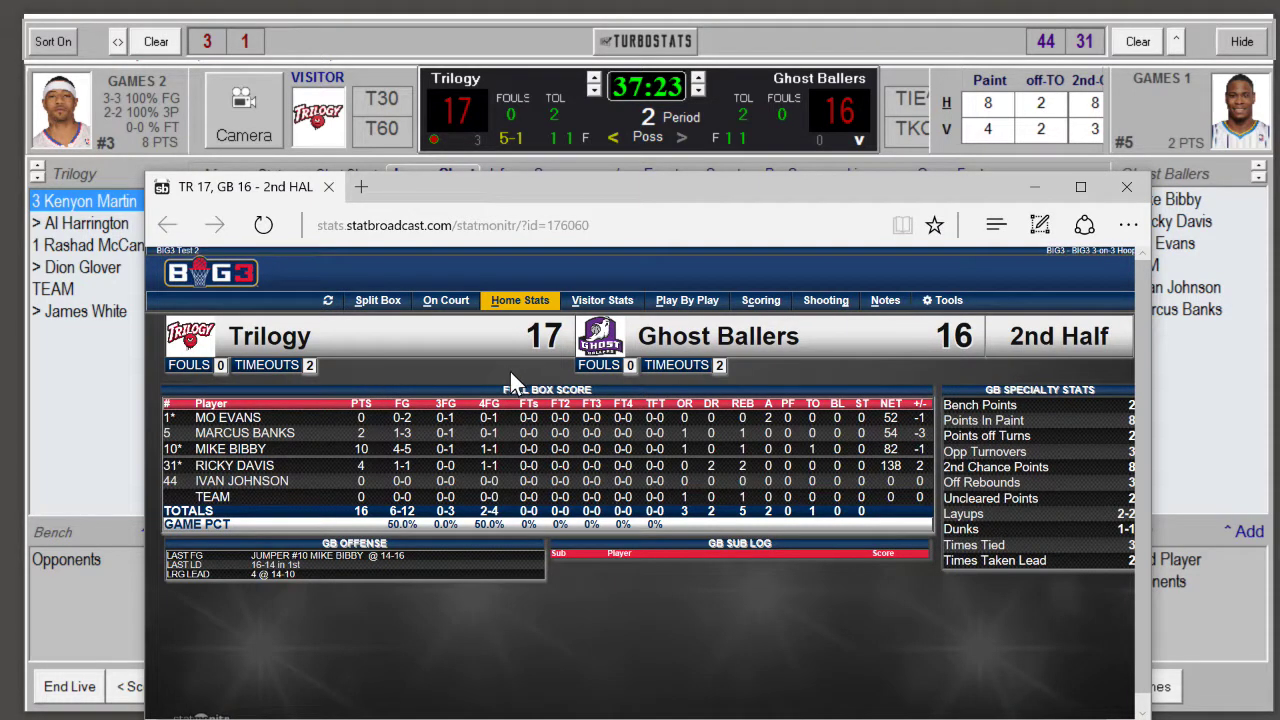
pyautogui.click(460, 303)
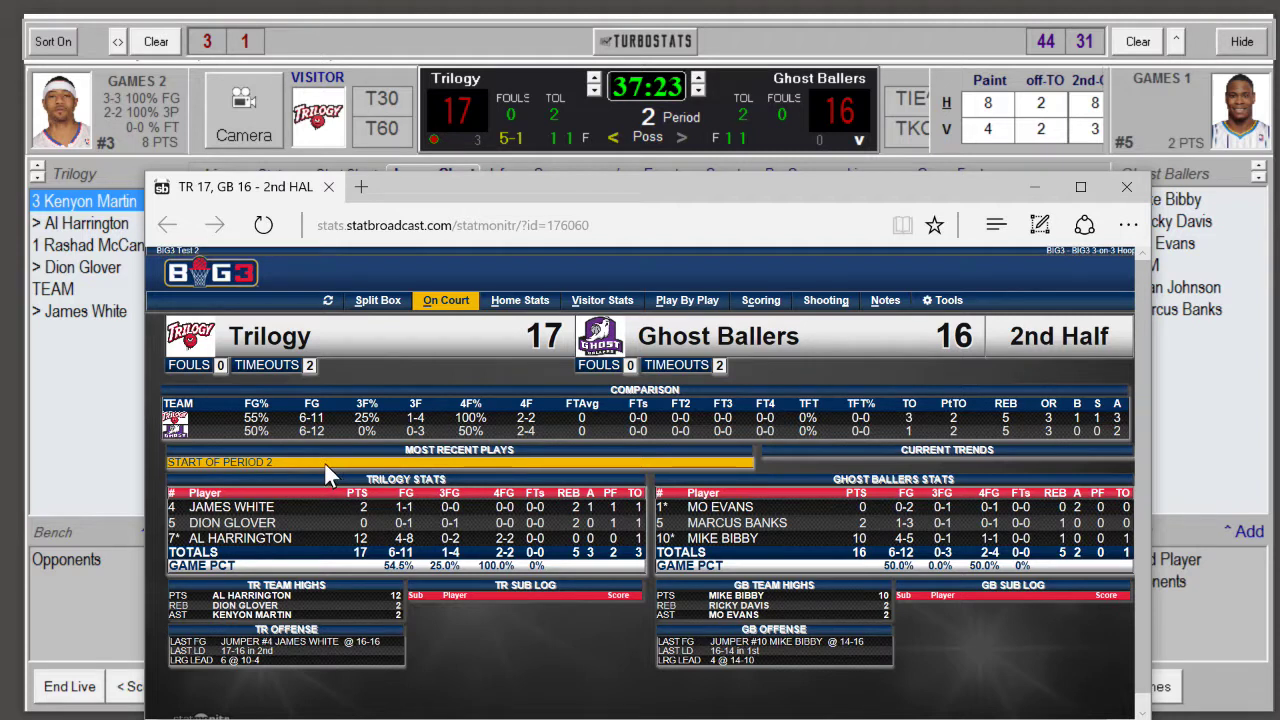
pyautogui.click(495, 40)
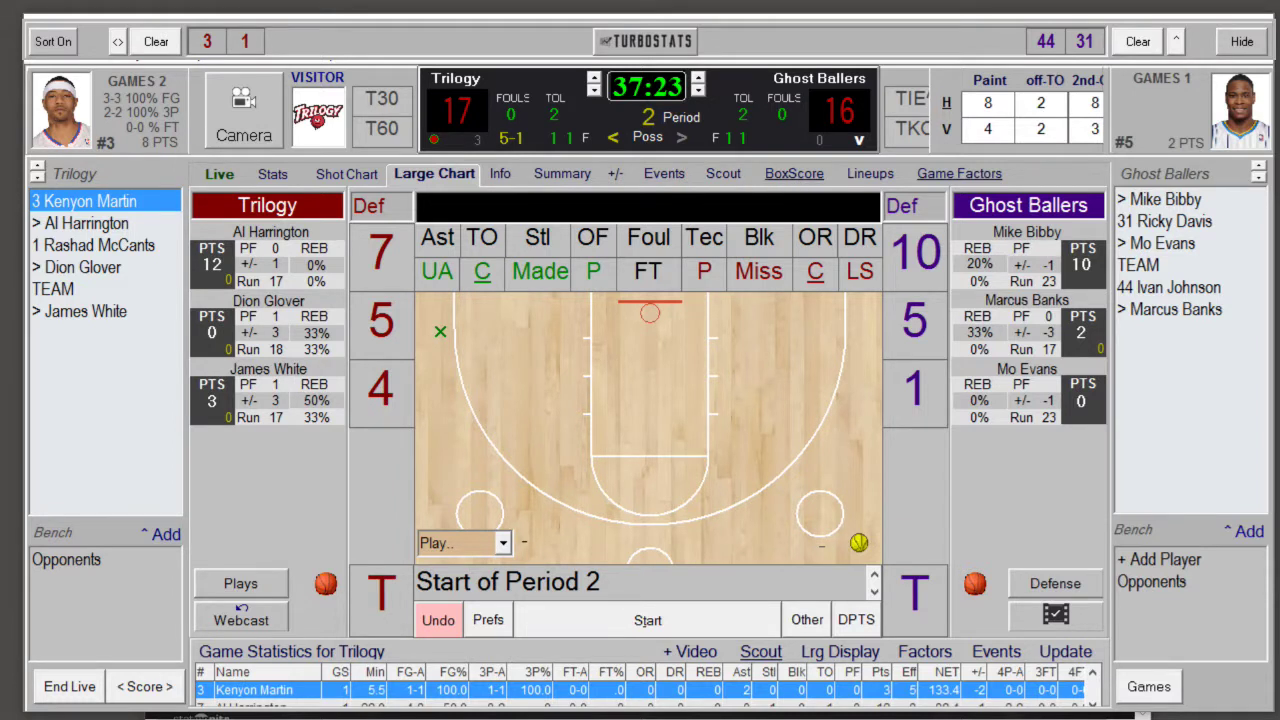
# Step: Add the play-by-play to the game's box score report and review the report
pyautogui.click(794, 173)
pyautogui.moveTo(1094, 246); pyautogui.dragTo(1095, 411)
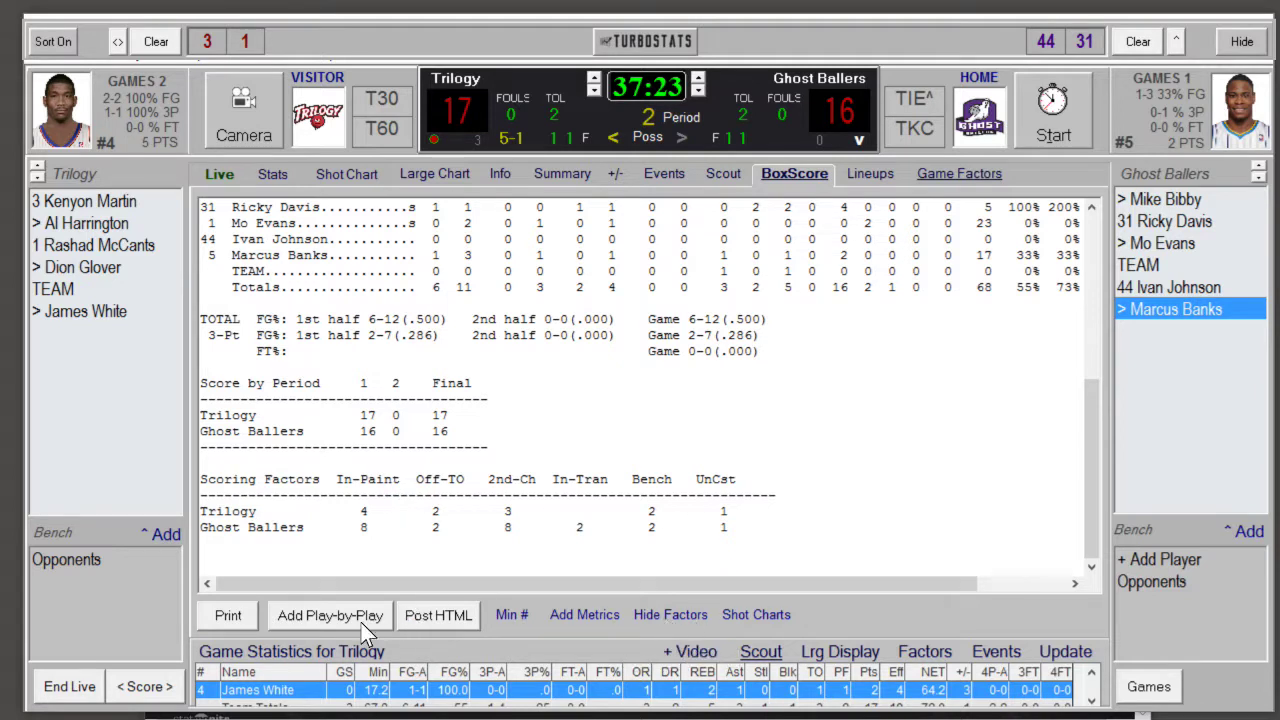
pyautogui.click(326, 616)
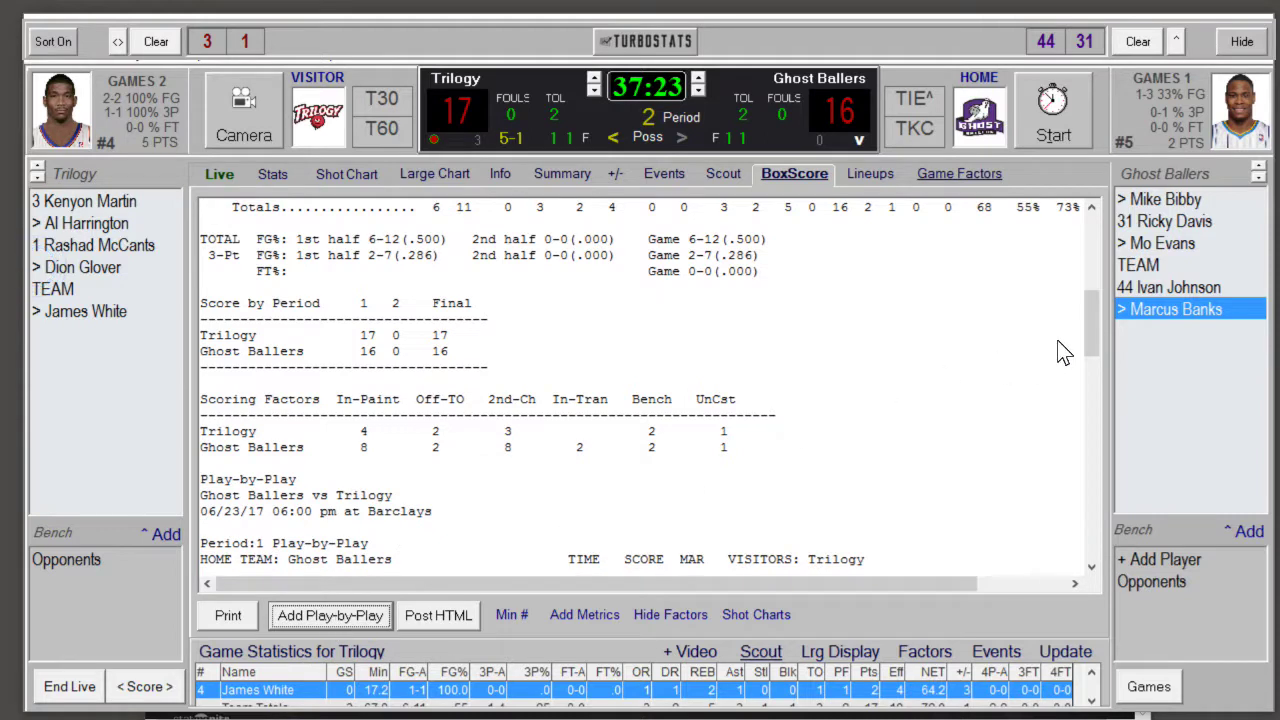
pyautogui.scroll(-10, 1086, 390)
pyautogui.scroll(8, 1090, 404)
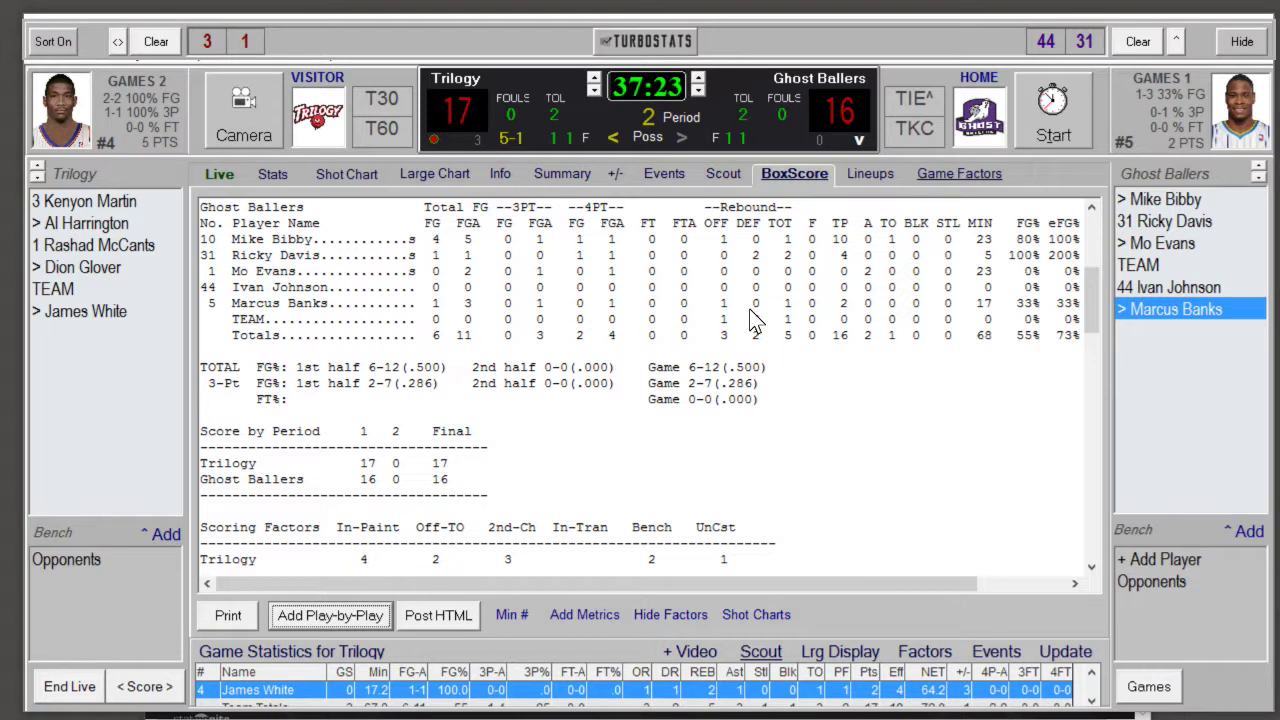
# Step: Save the box score as Game_2.html in the BASKET folder and upload it to TurboStats.com
pyautogui.click(437, 616)
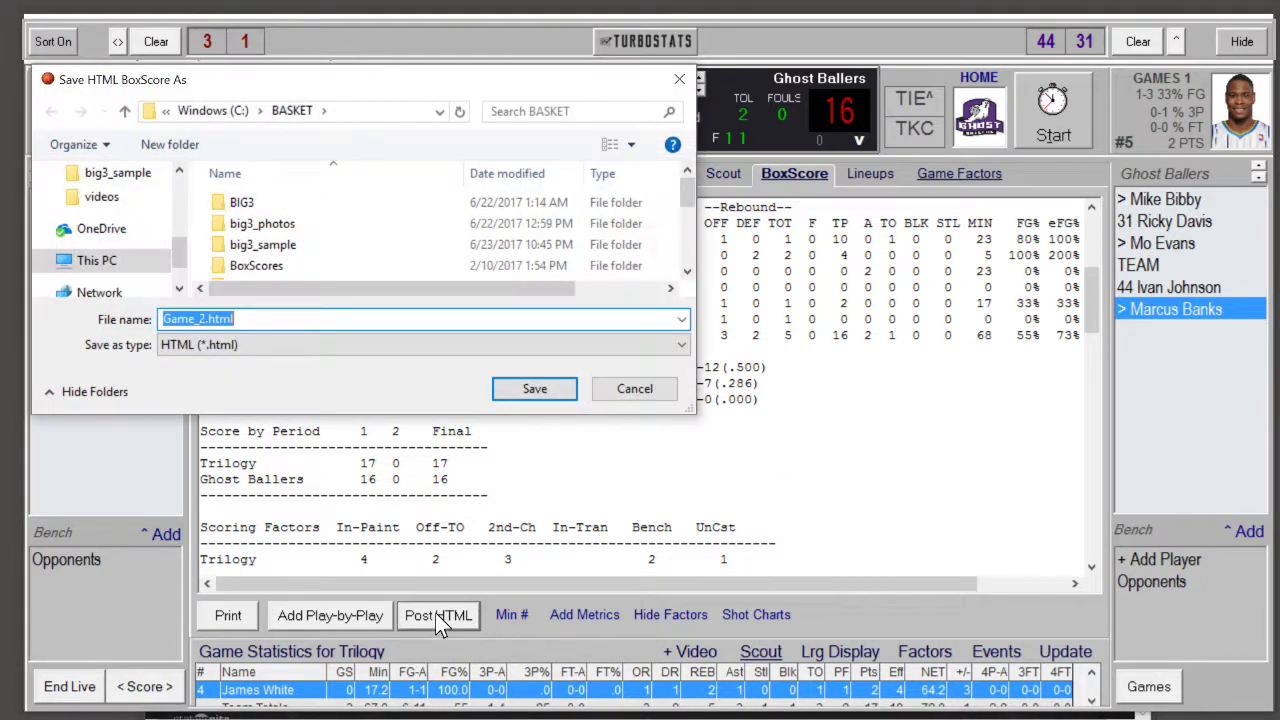
pyautogui.click(520, 394)
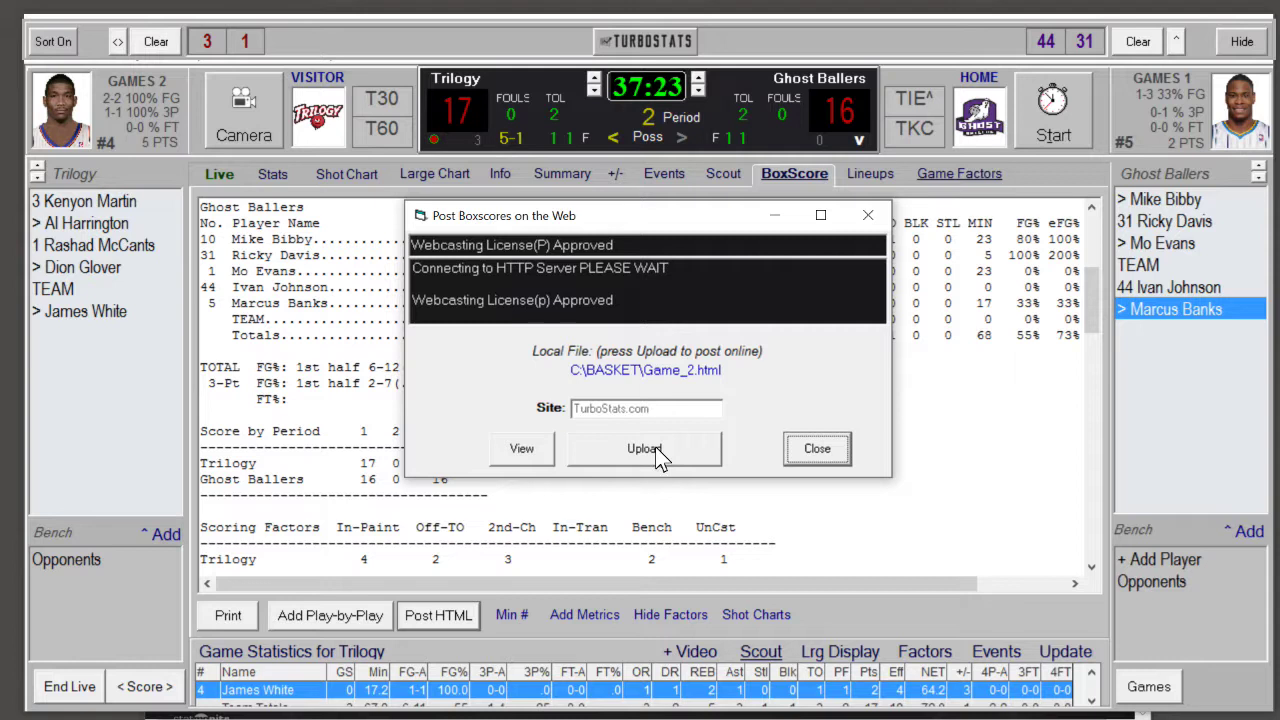
pyautogui.click(655, 446)
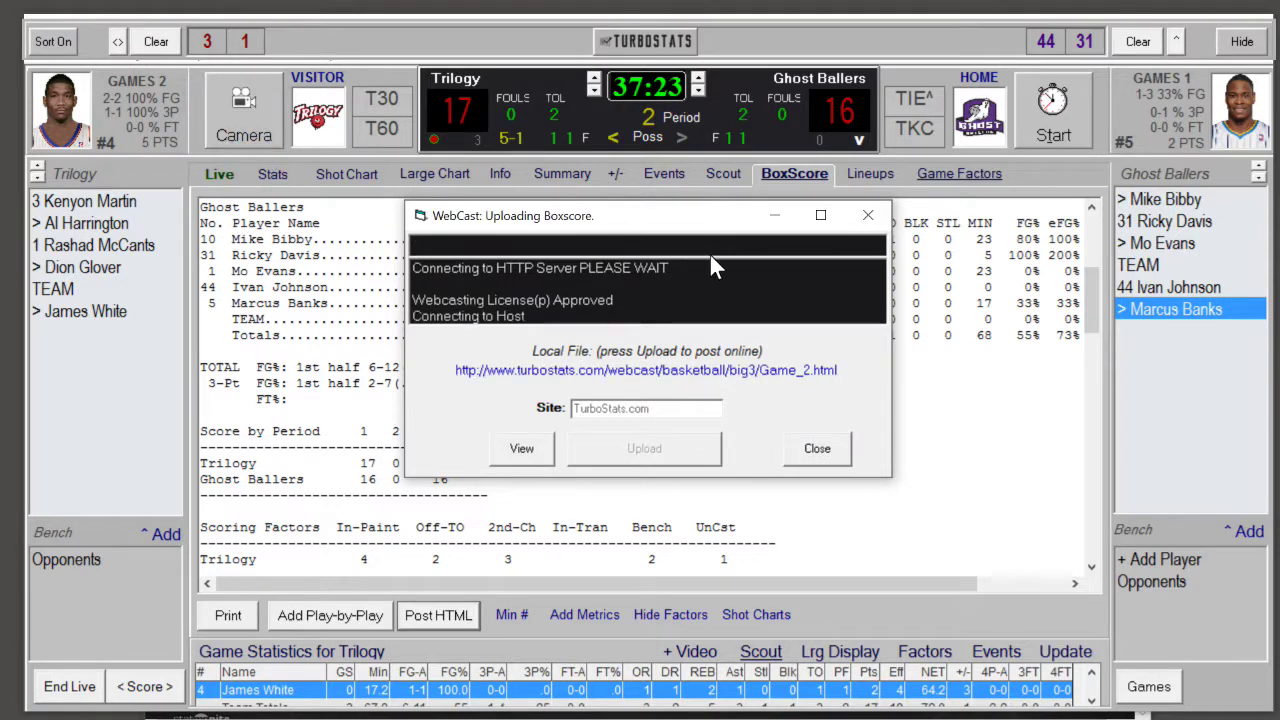
# Step: Review the posted Game 2 box score on the web and close the page
pyautogui.click(258, 113)
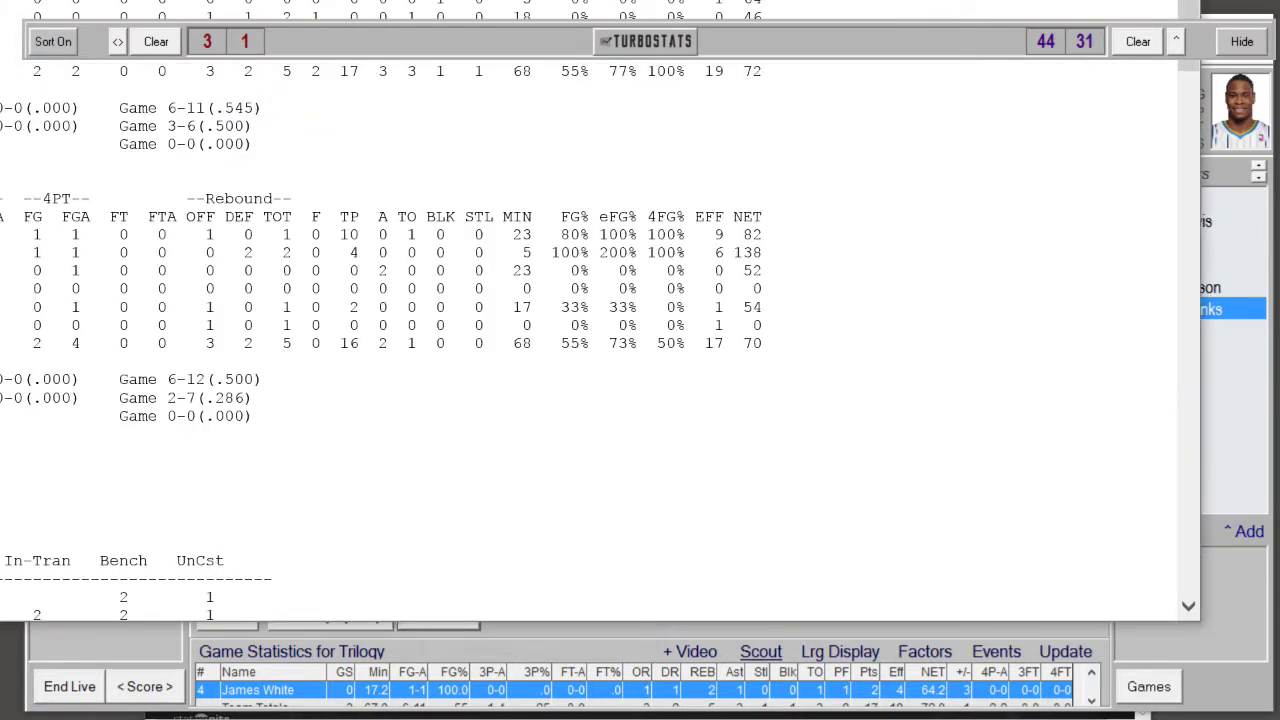
pyautogui.scroll(5, 600, 315)
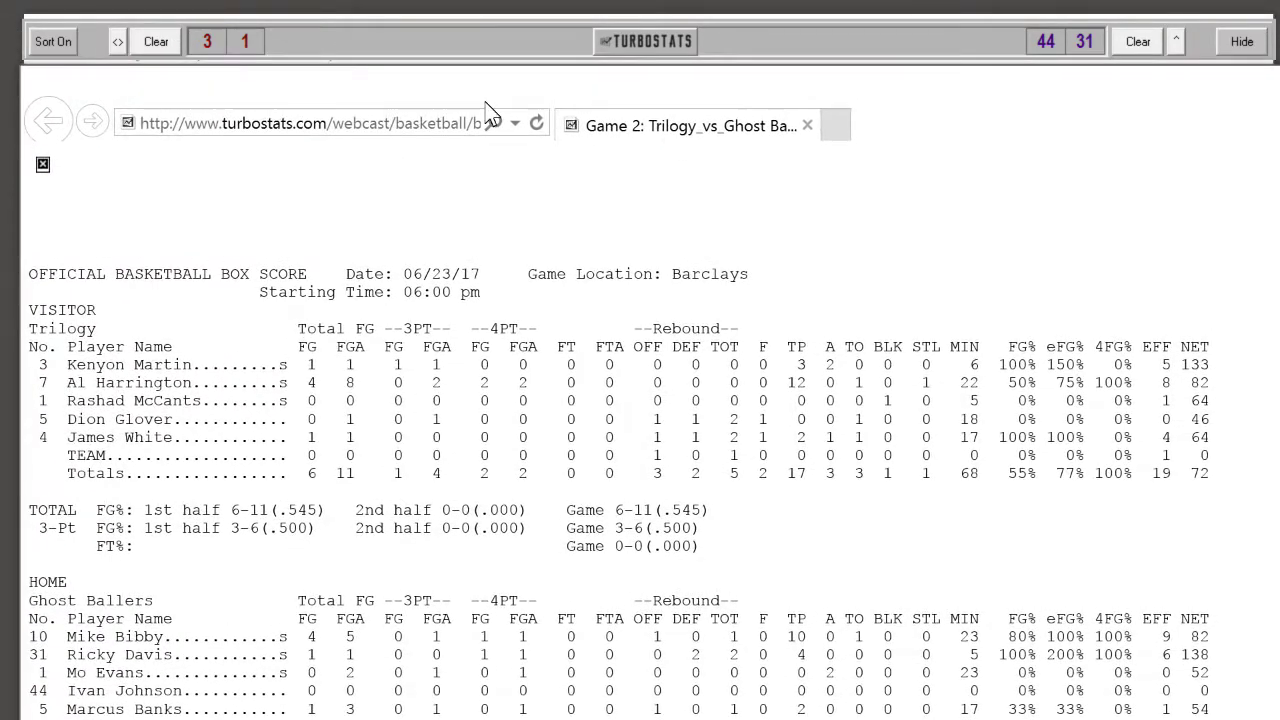
pyautogui.click(1183, 183)
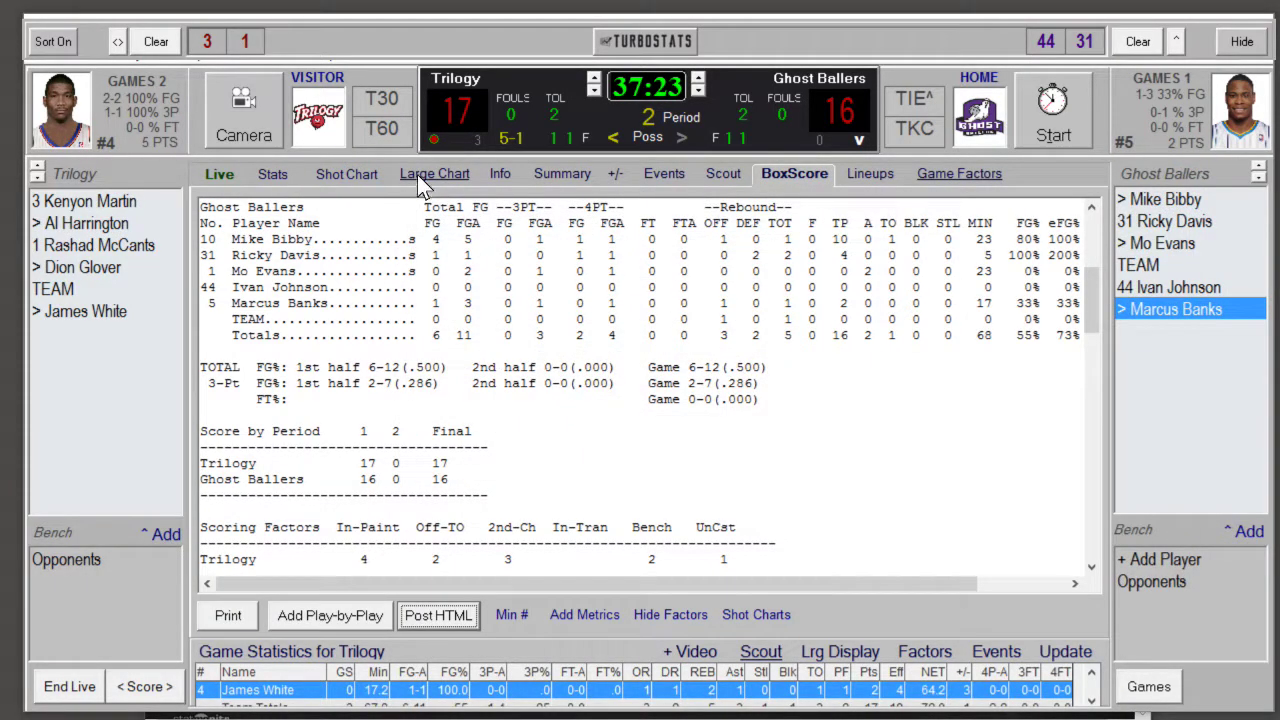
# Step: Restart the live webcast from the large shot chart using the online posting options, and minimize its status window
pyautogui.click(425, 175)
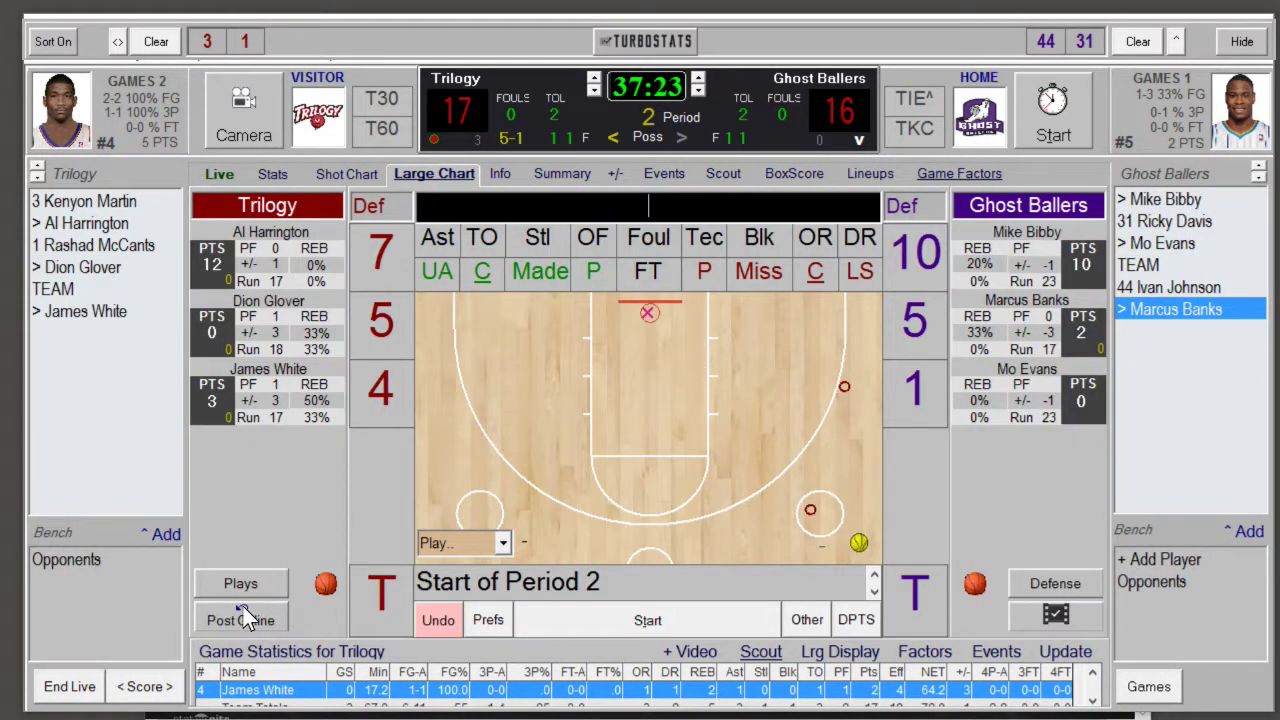
pyautogui.click(240, 619)
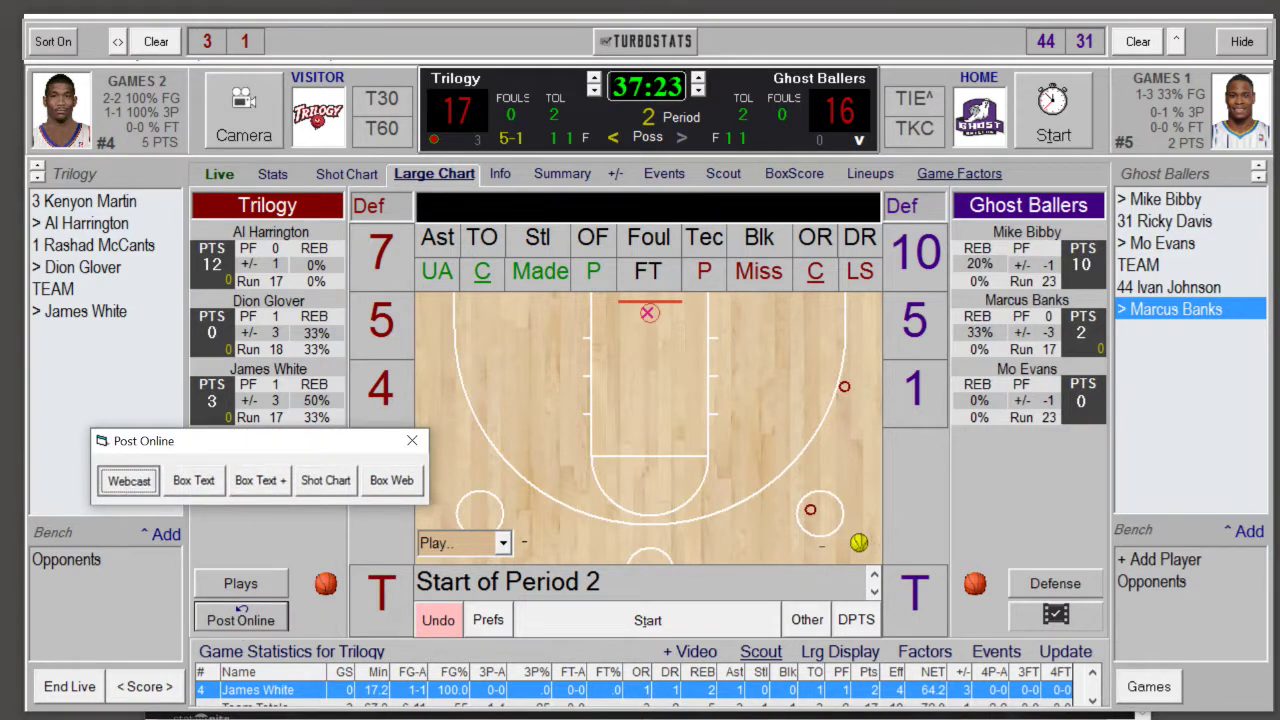
pyautogui.click(128, 478)
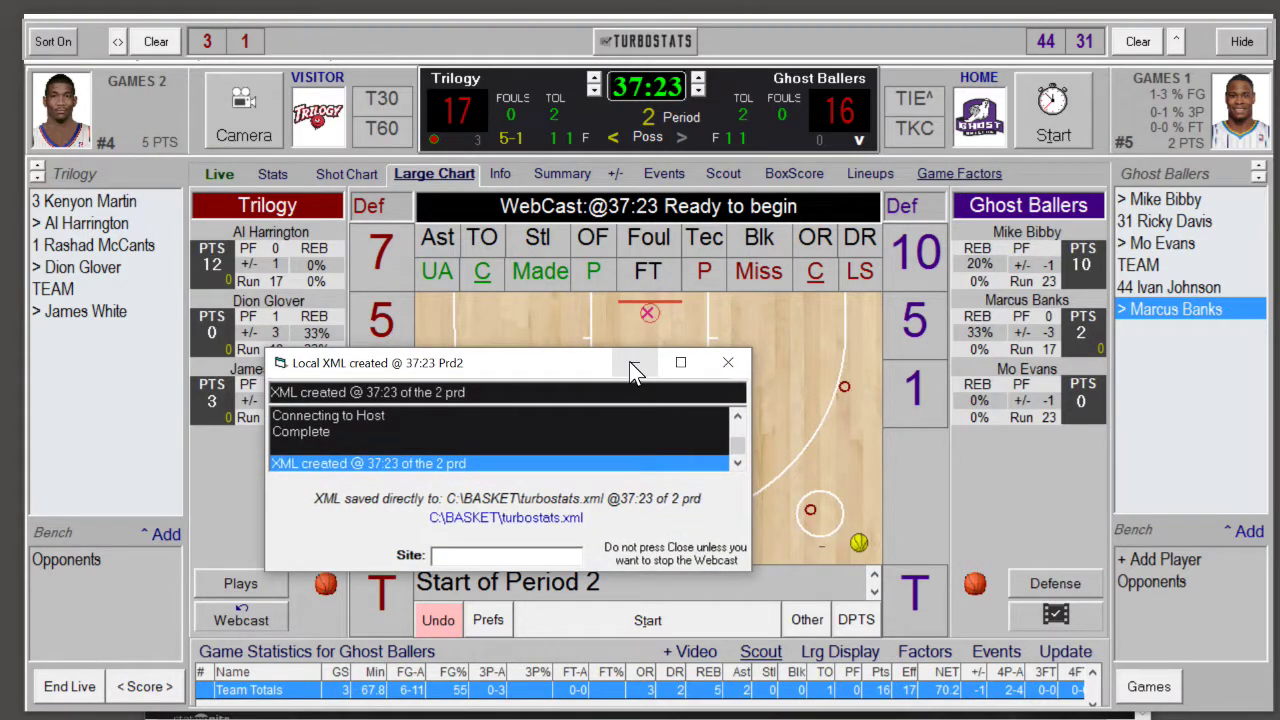
pyautogui.click(633, 366)
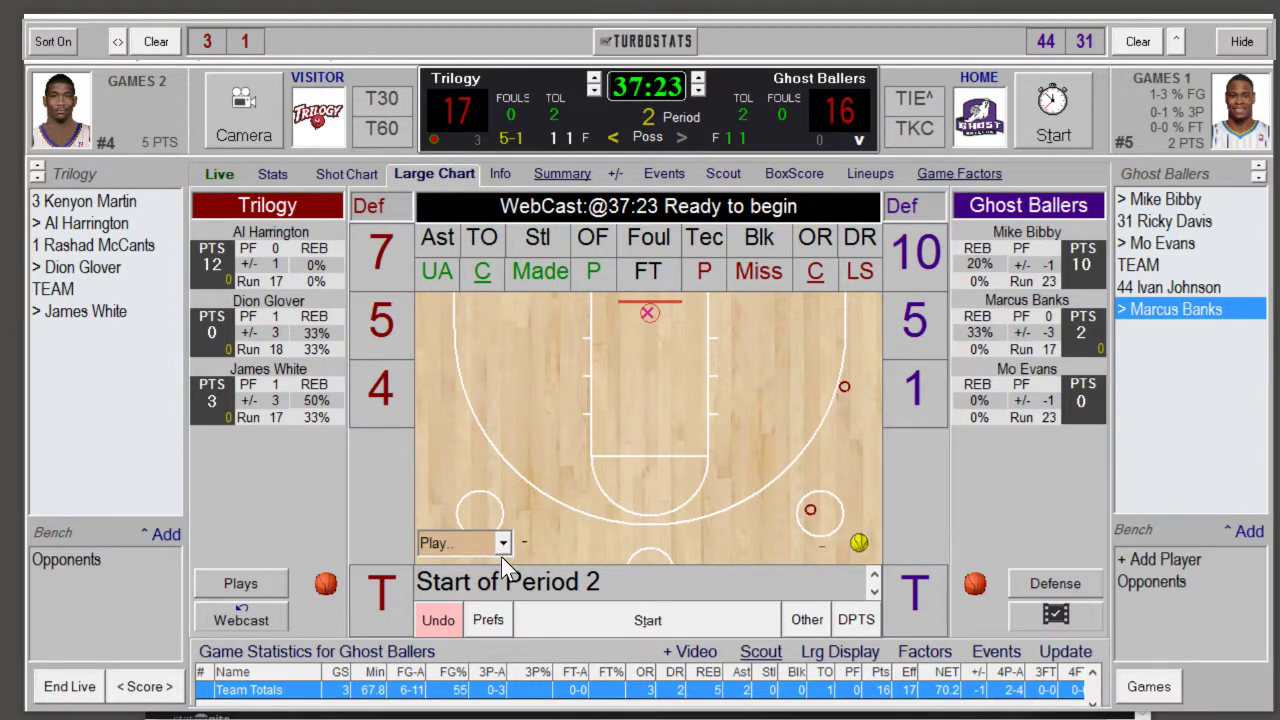
# Step: Turn off the Show Play Types Box display option in the live game settings
pyautogui.click(489, 621)
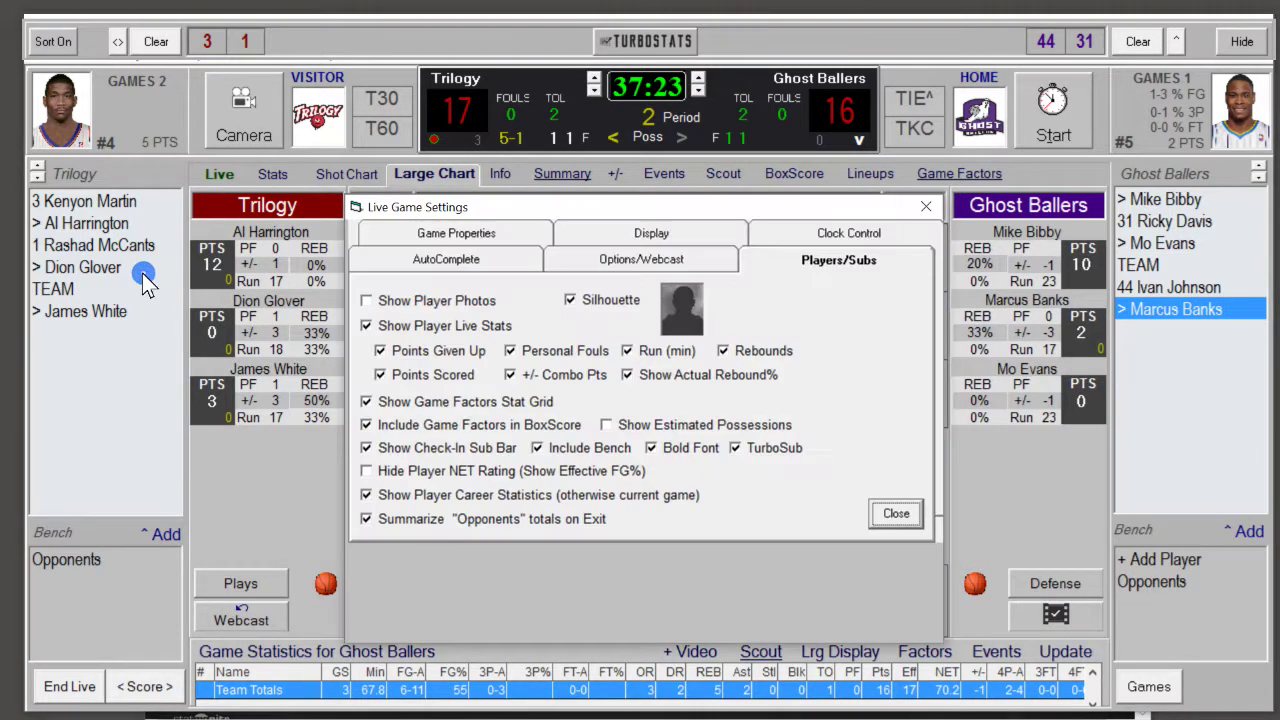
pyautogui.click(645, 235)
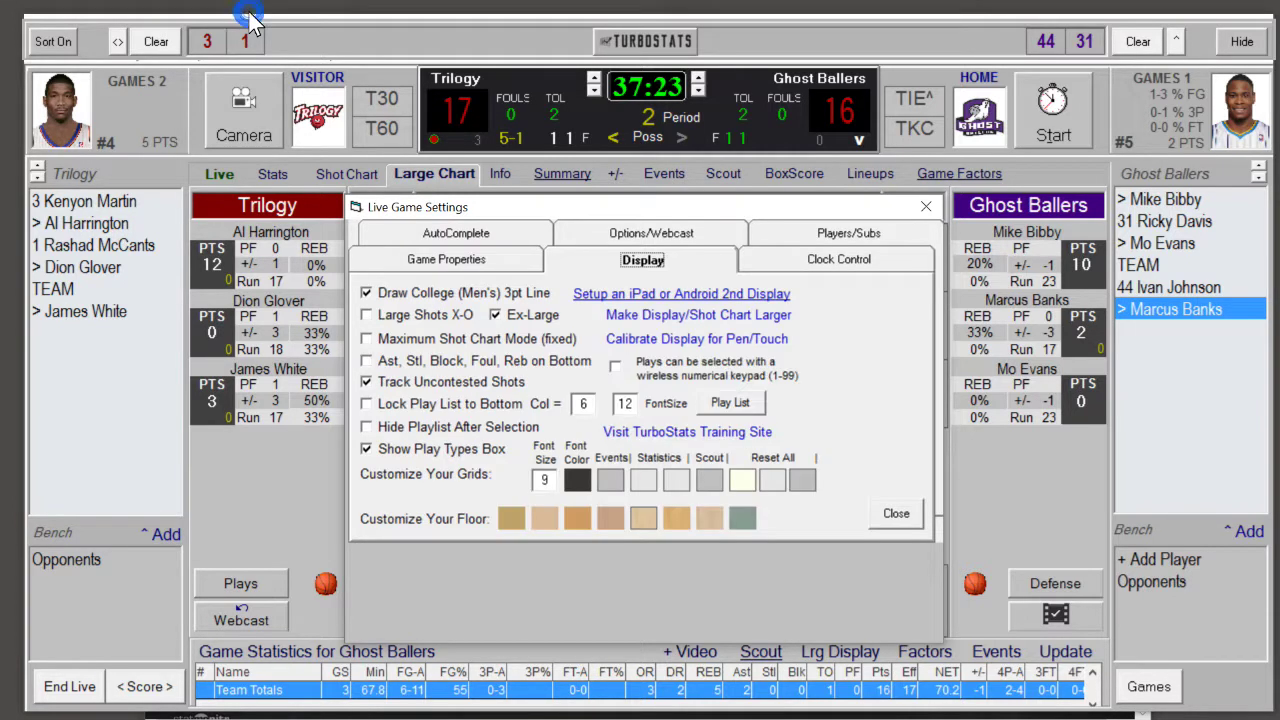
pyautogui.click(367, 450)
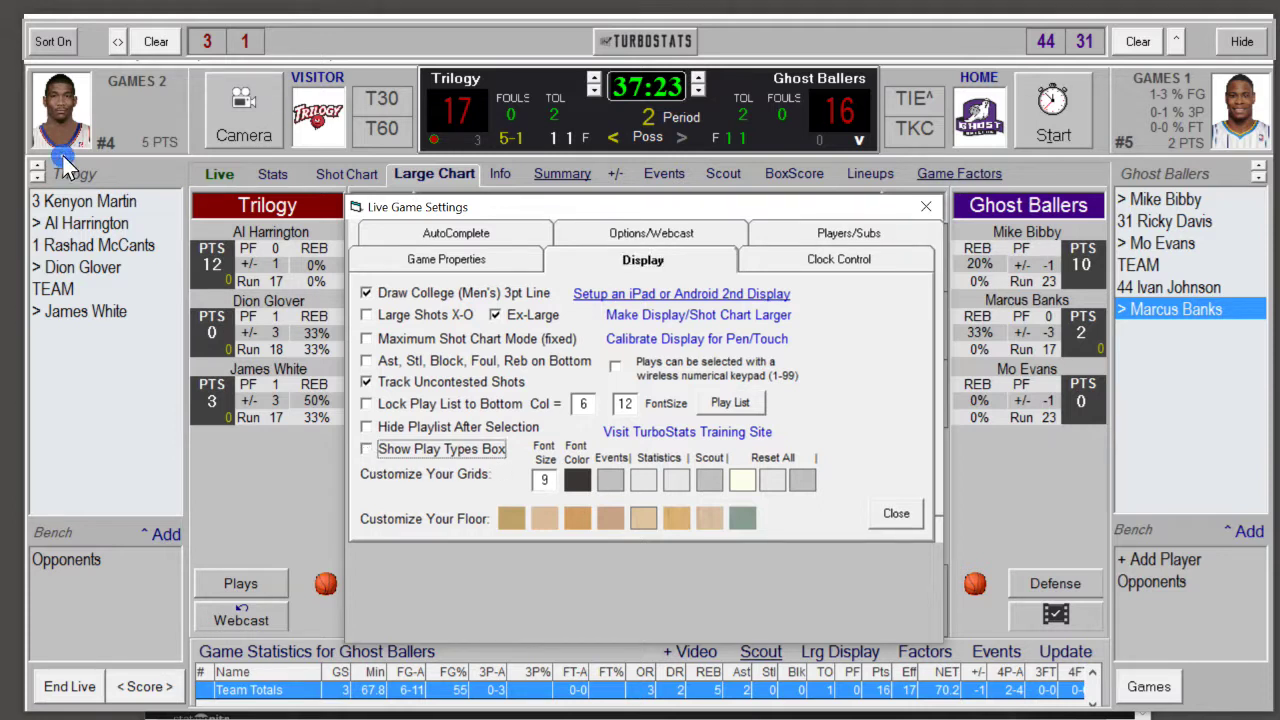
# Step: Close the live game settings, show the play list beside the chart, and select the Give Go play
pyautogui.click(423, 204)
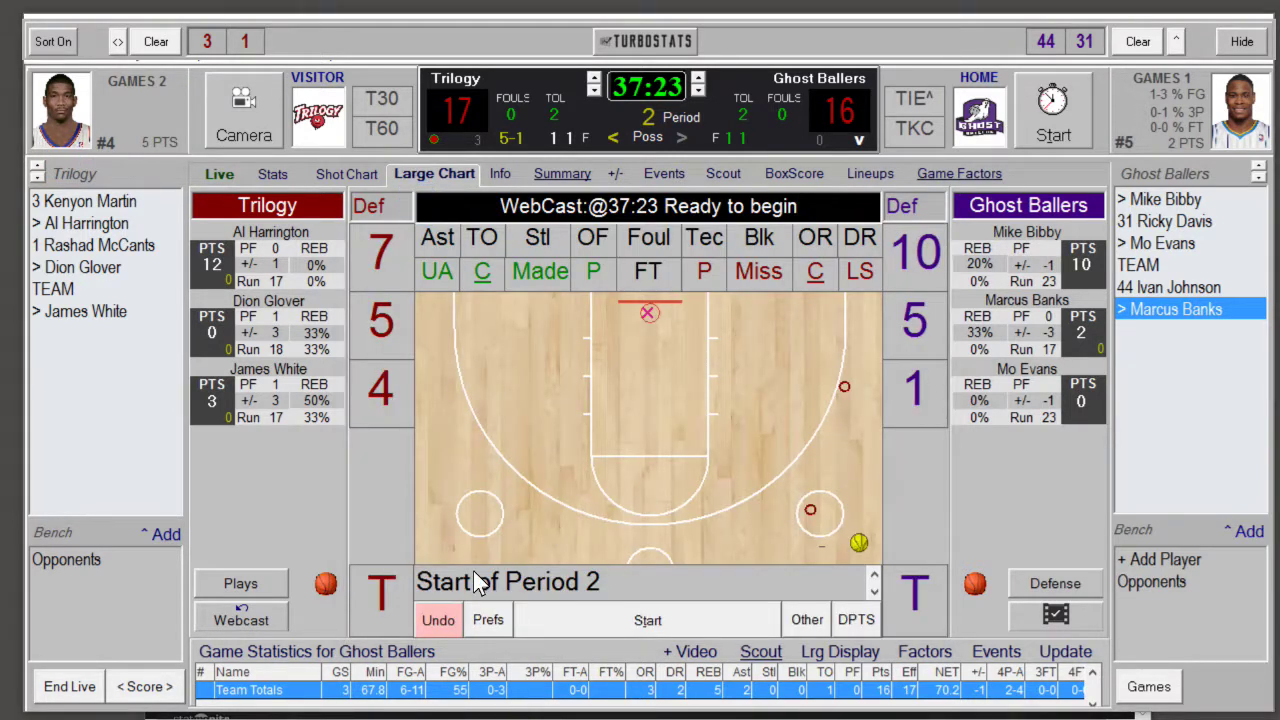
pyautogui.click(235, 582)
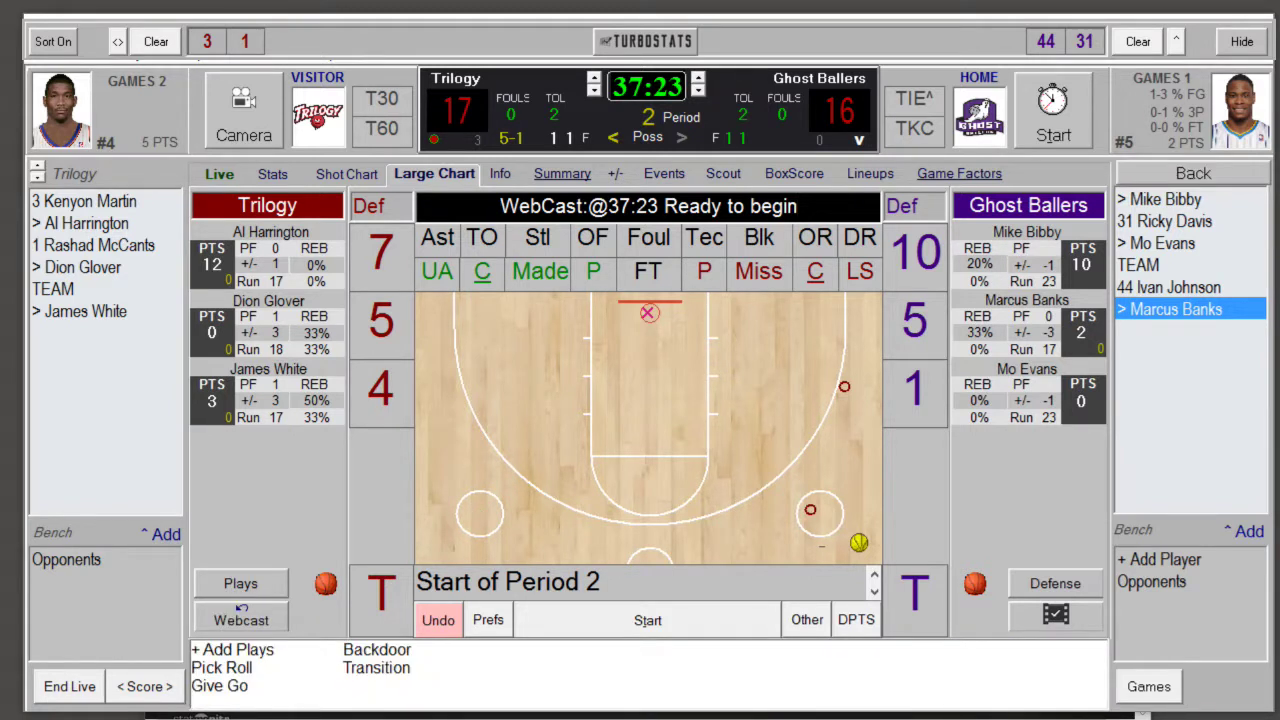
pyautogui.click(1205, 174)
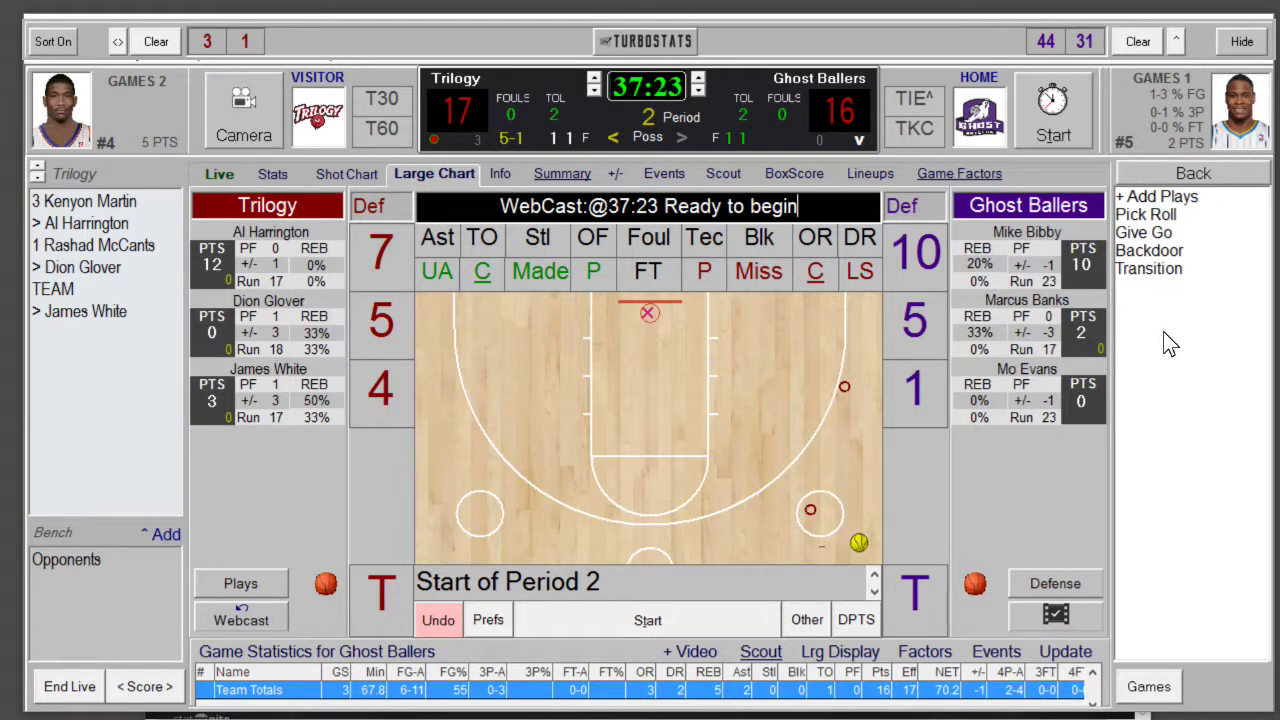
pyautogui.click(1176, 234)
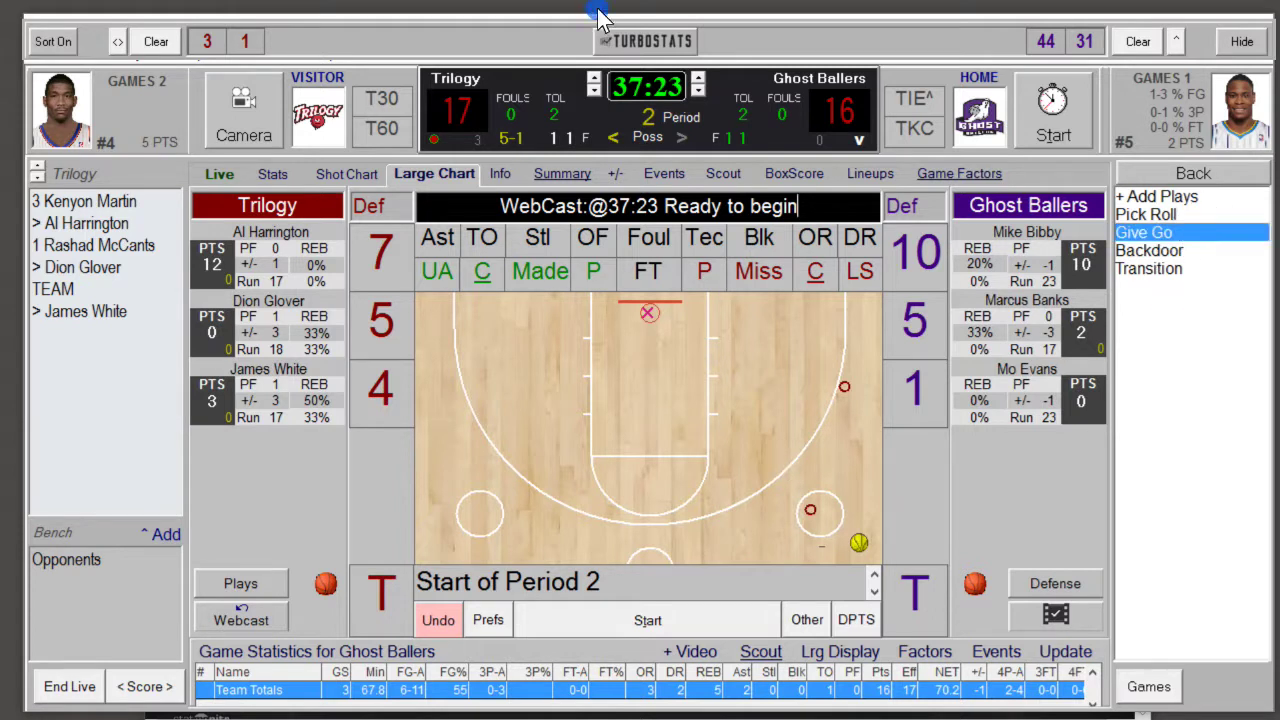
# Step: Record a made 3-point shot by Trilogy number 4 with an assist by number 7, and show the event log
pyautogui.click(555, 276)
pyautogui.click(388, 385)
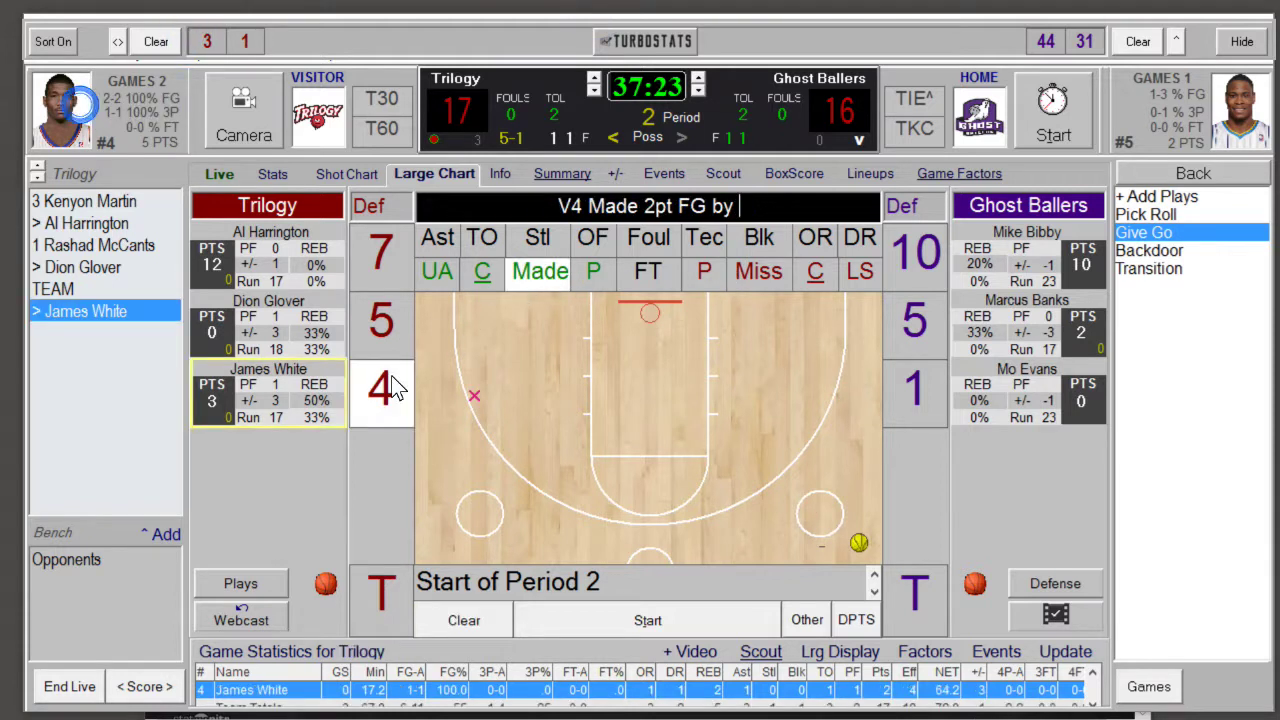
pyautogui.click(474, 461)
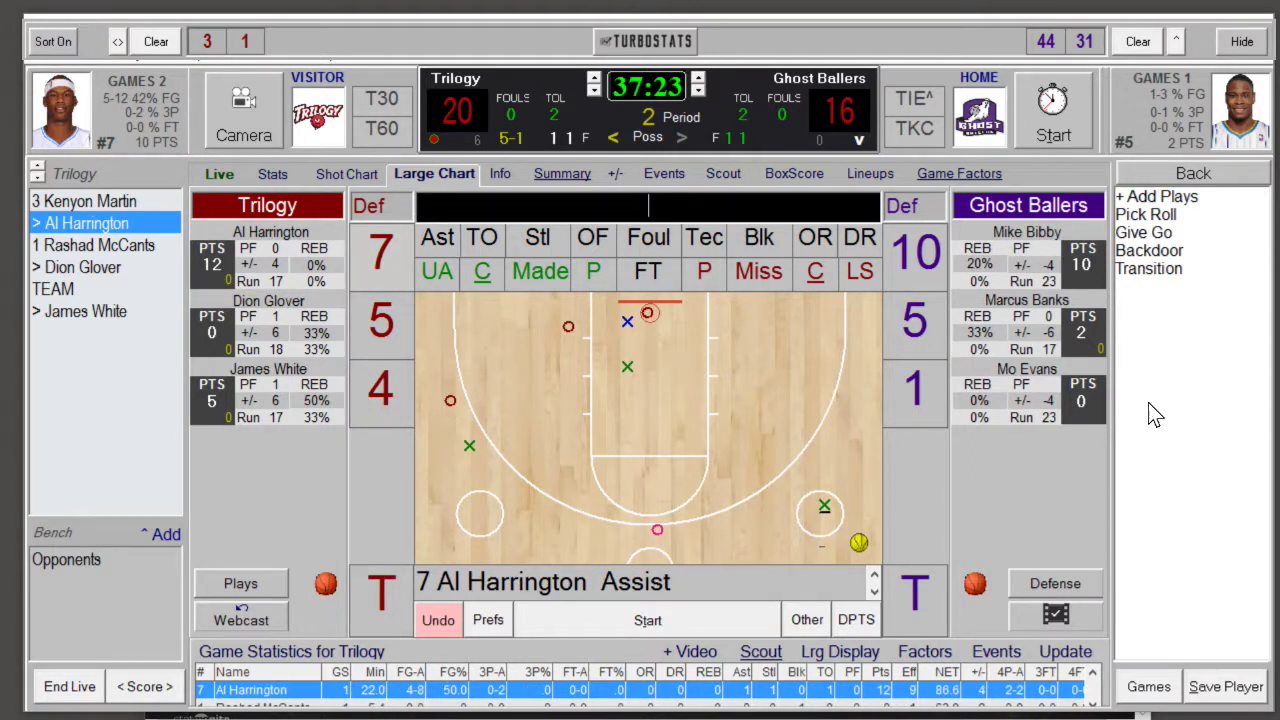
pyautogui.click(996, 651)
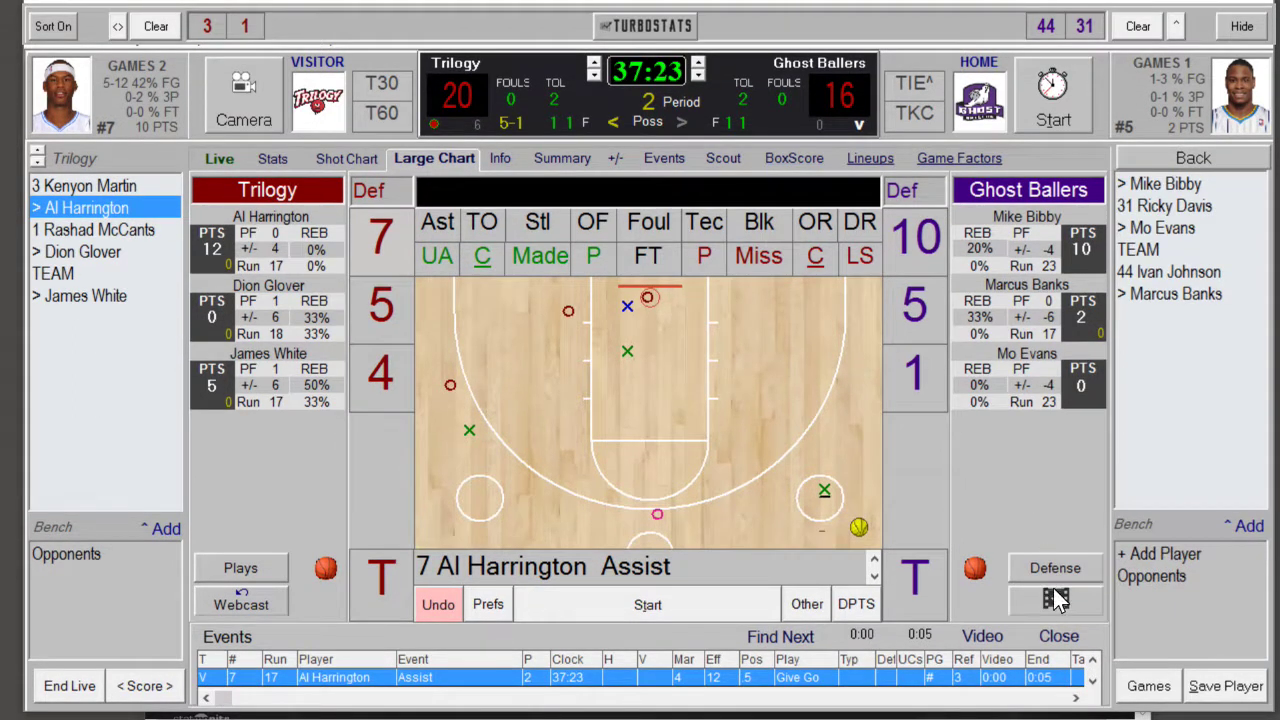
# Step: Undo the assist by Trilogy number 7 and the made 3-point shot by number 4
pyautogui.click(551, 318)
pyautogui.click(442, 603)
pyautogui.click(442, 606)
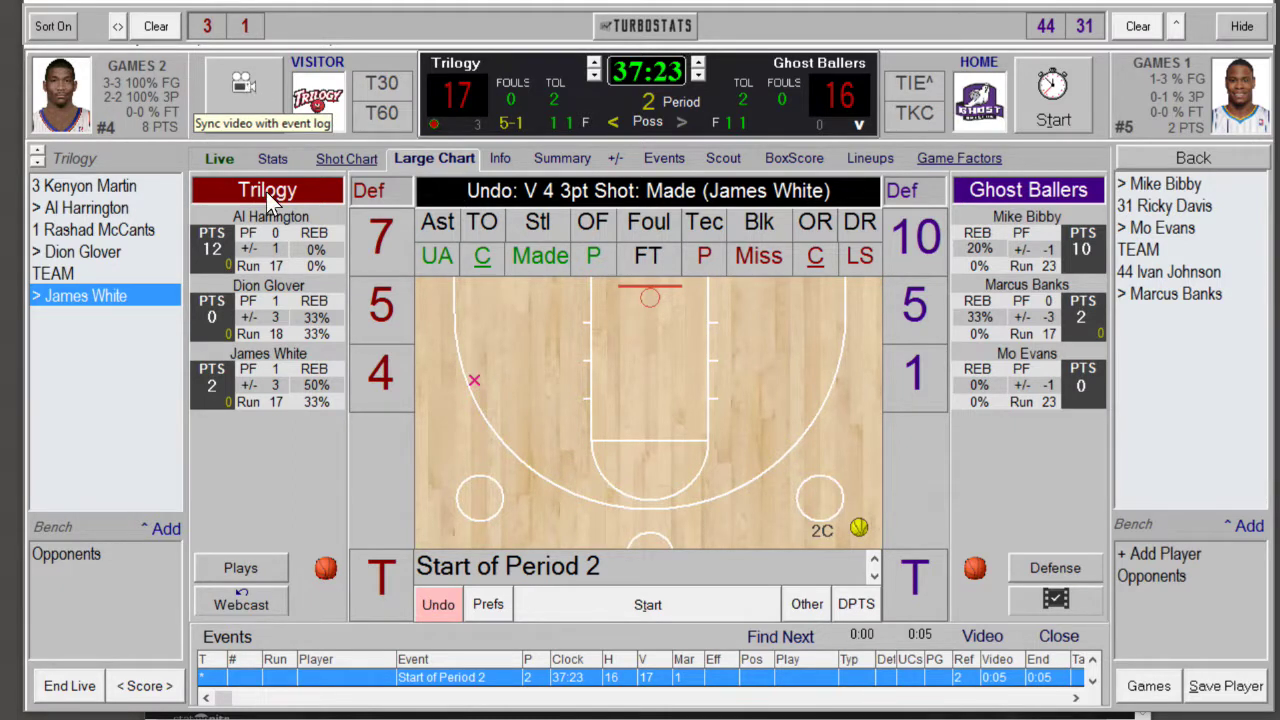
# Step: Start and stop the camera timing that syncs video with the event log
pyautogui.click(243, 105)
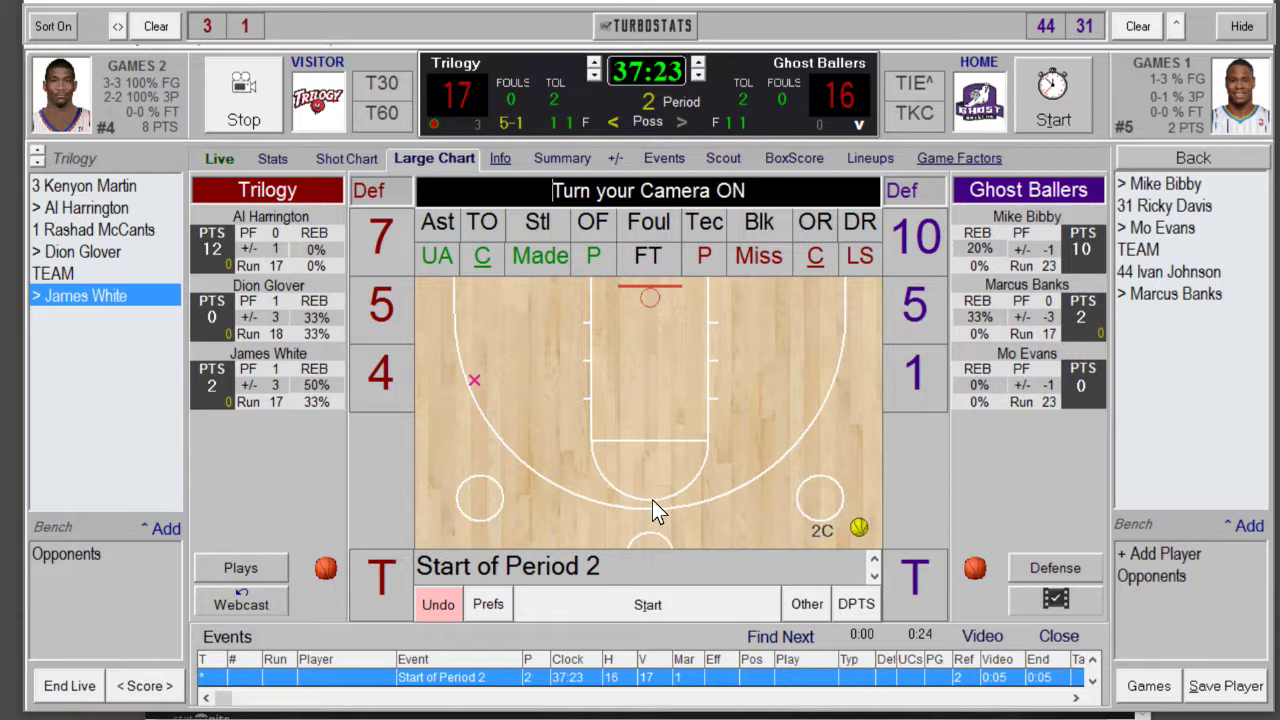
pyautogui.click(244, 112)
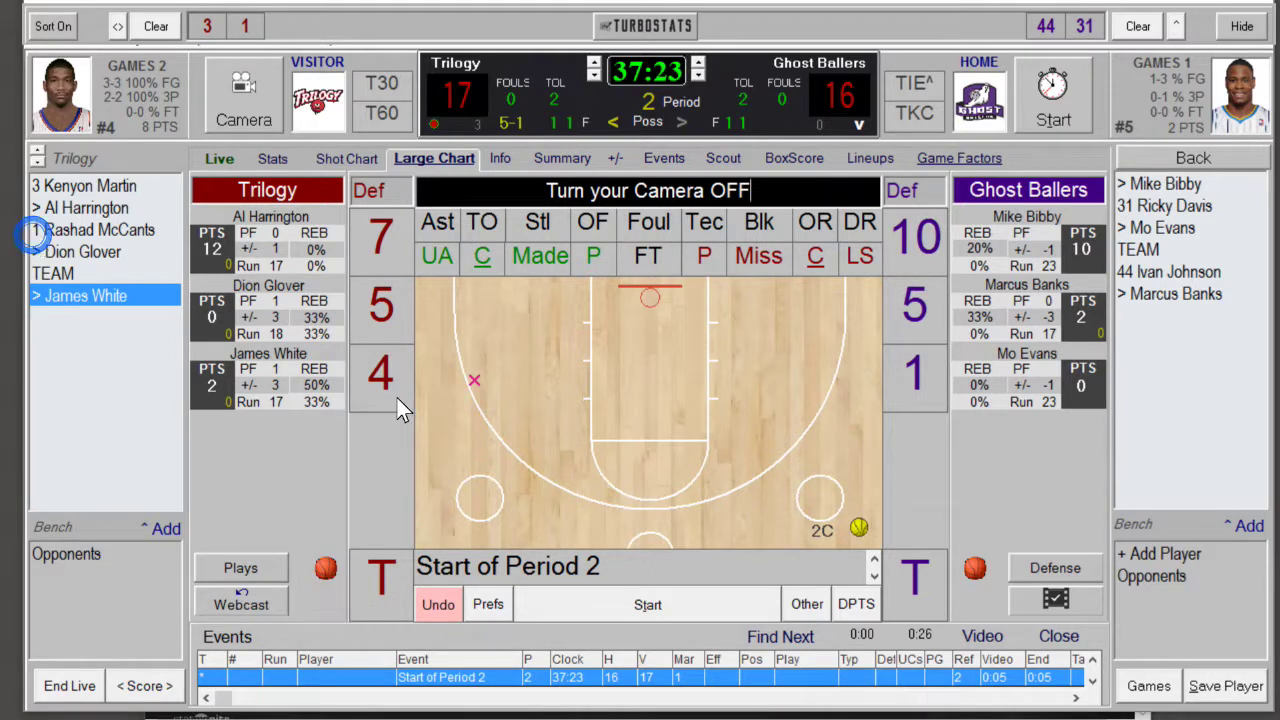
# Step: Try the point guard ball markers on number 5 of both teams, clear the Ghost Ballers marker, and assign Trilogy's to number 7
pyautogui.click(399, 320)
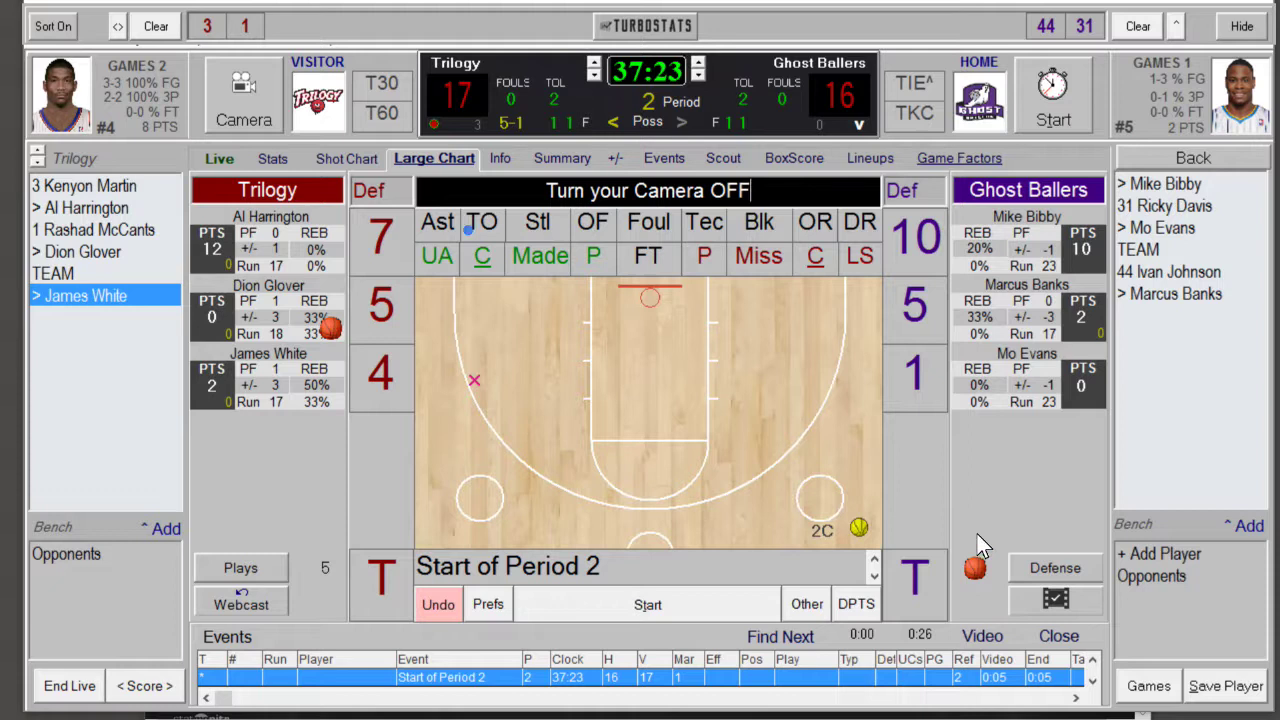
pyautogui.click(975, 322)
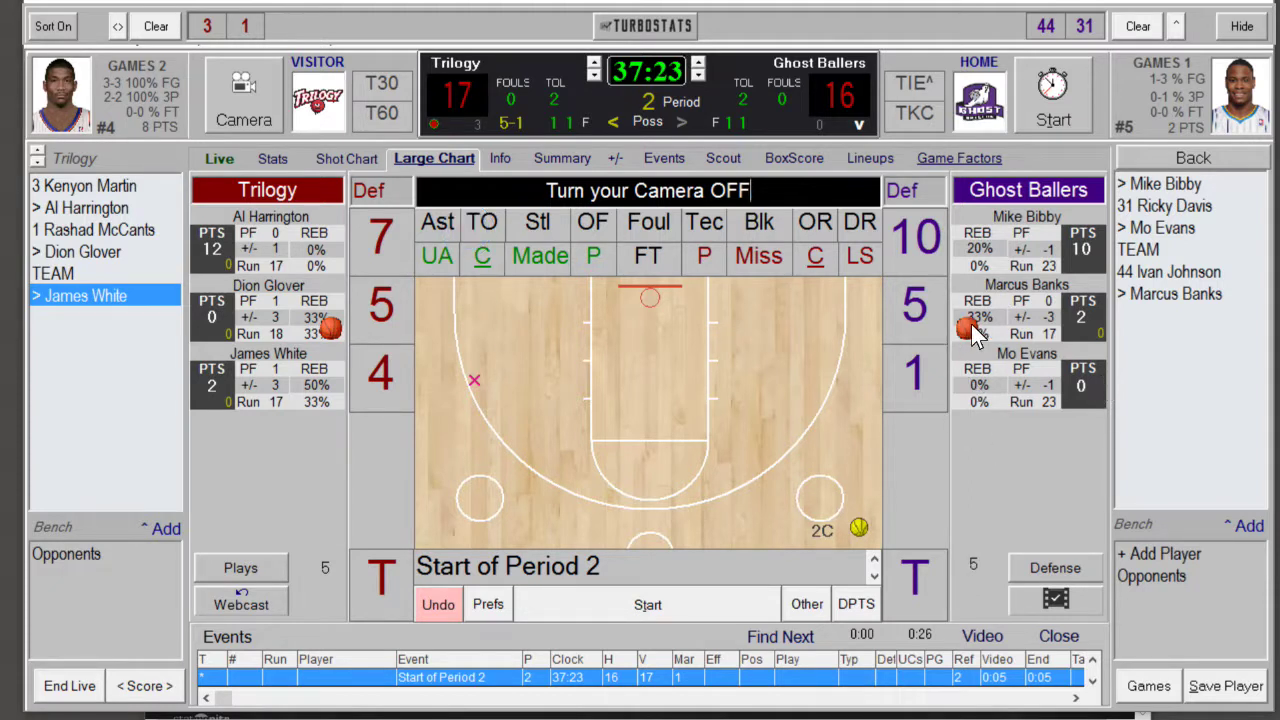
pyautogui.moveTo(970, 330); pyautogui.dragTo(966, 562)
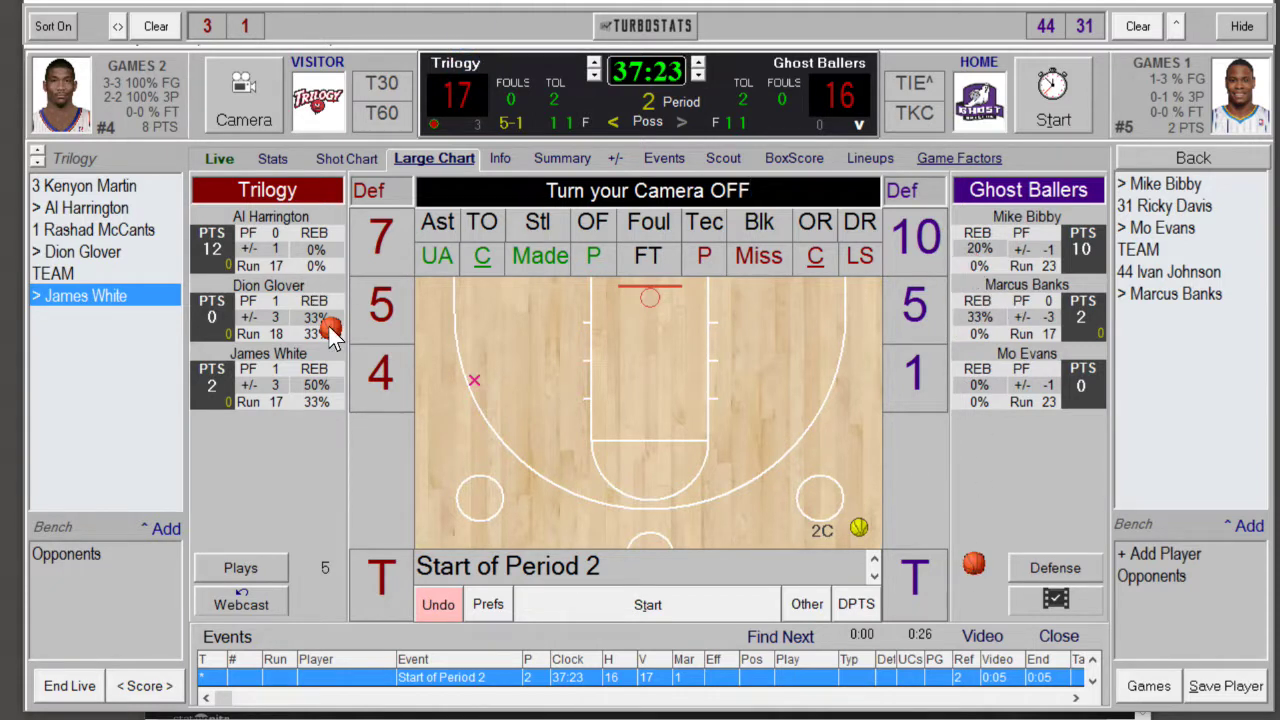
pyautogui.press('7')
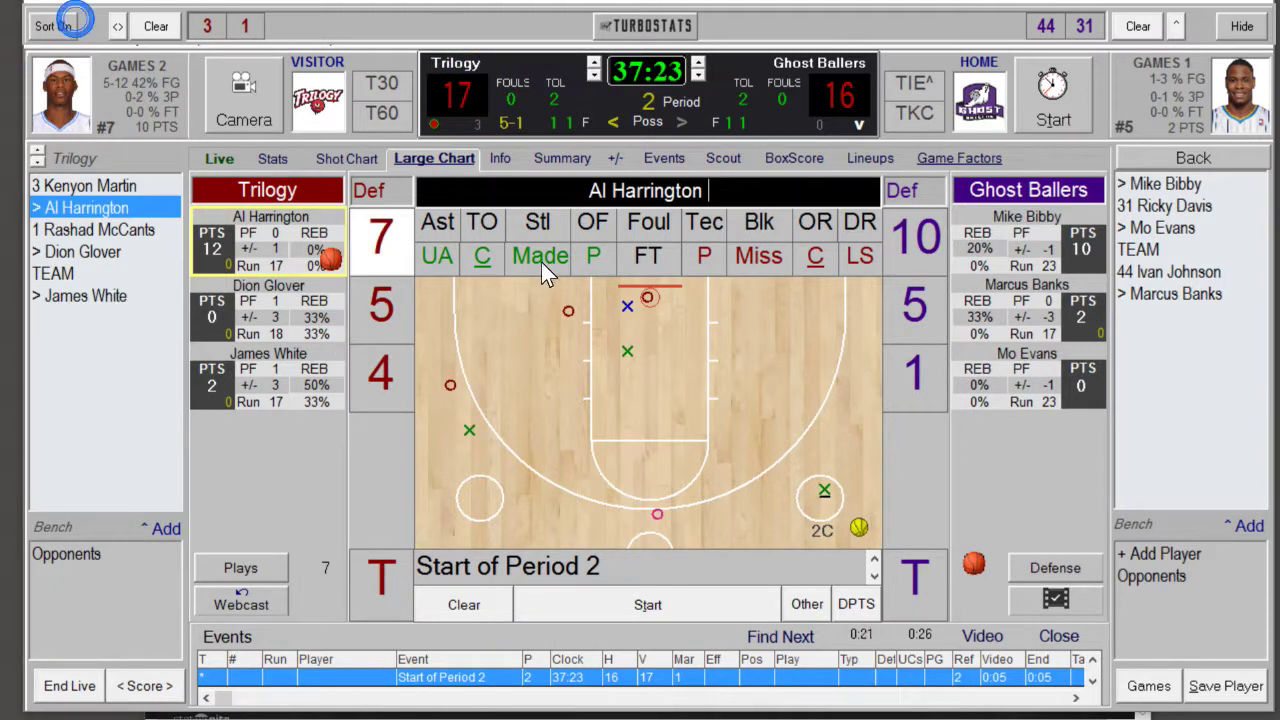
# Step: Record a made 3-point shot by Trilogy number 7 from beyond the arc, assisted by number 5
pyautogui.click(540, 256)
pyautogui.click(440, 321)
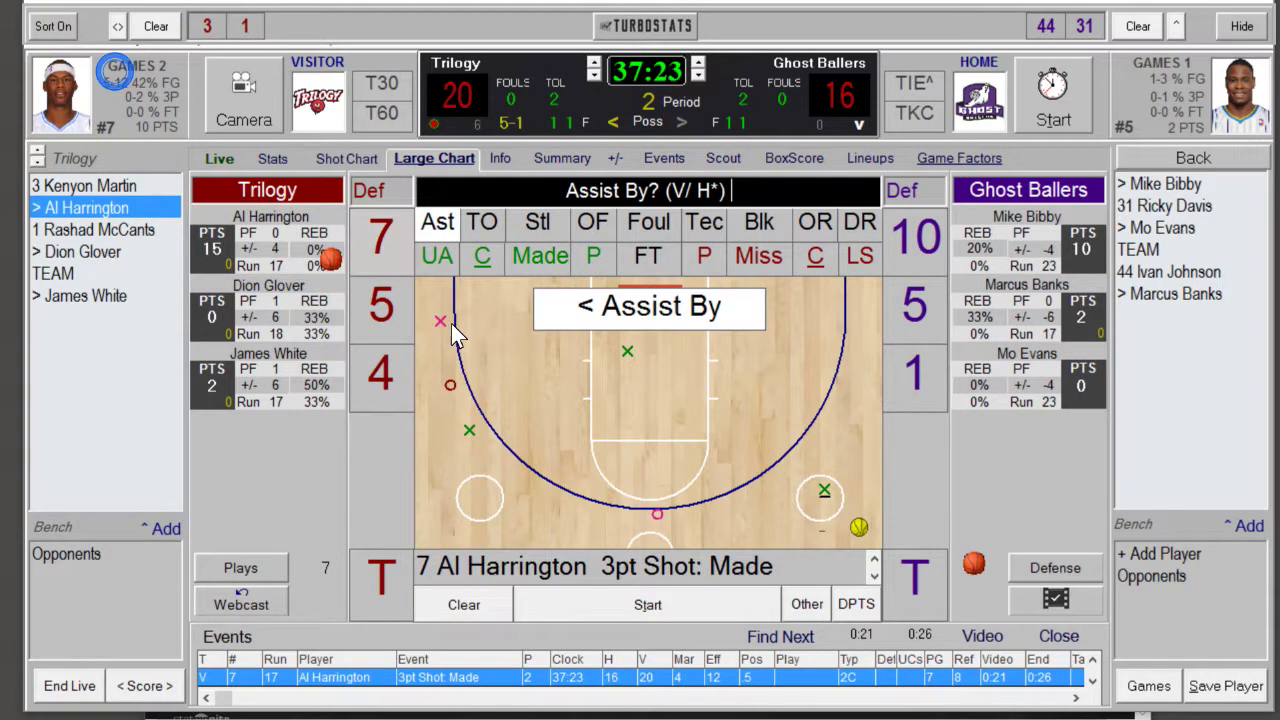
pyautogui.click(381, 318)
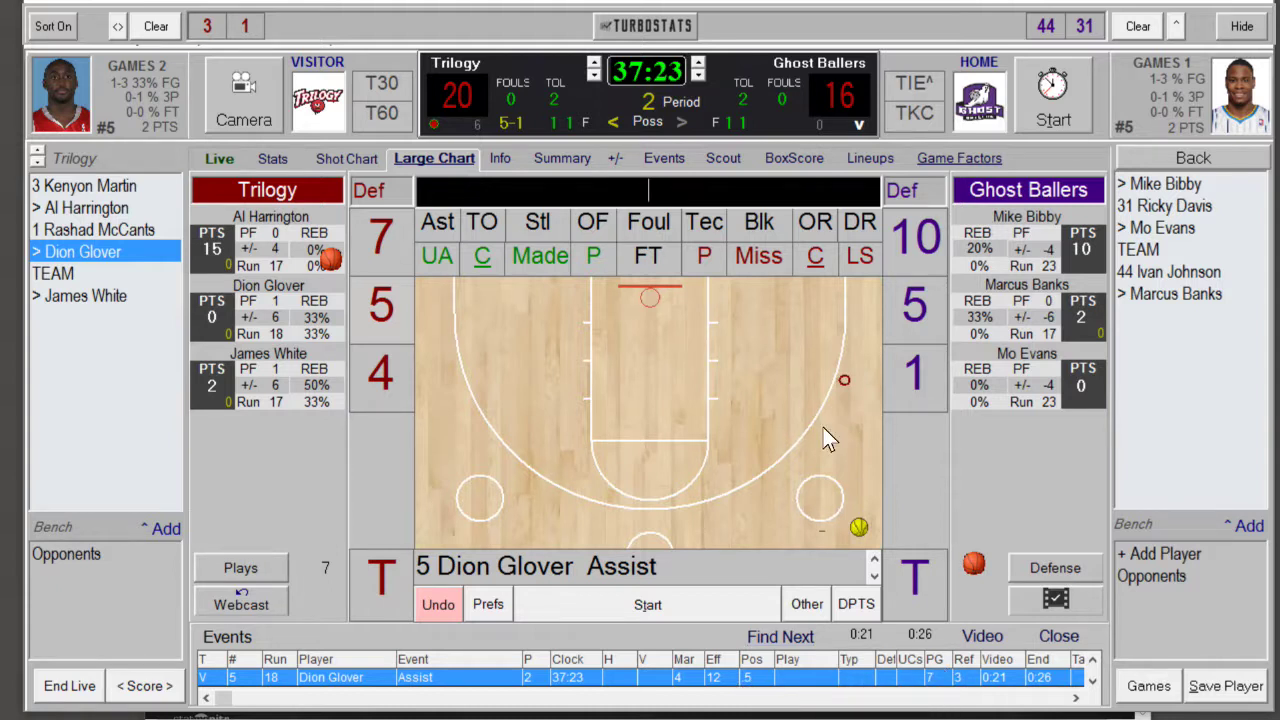
# Step: Review the Ghost Ballers scouting report by offense and by point guard, and return to the large shot chart
pyautogui.click(712, 160)
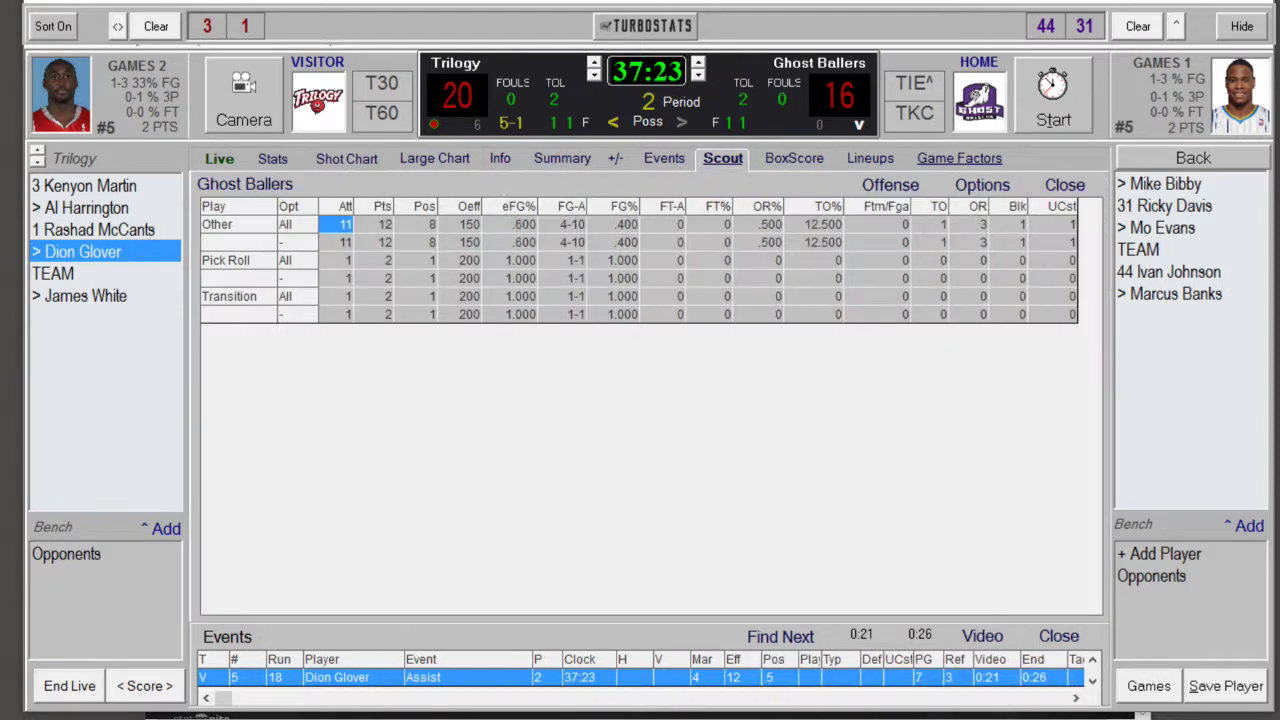
pyautogui.click(902, 186)
pyautogui.click(906, 189)
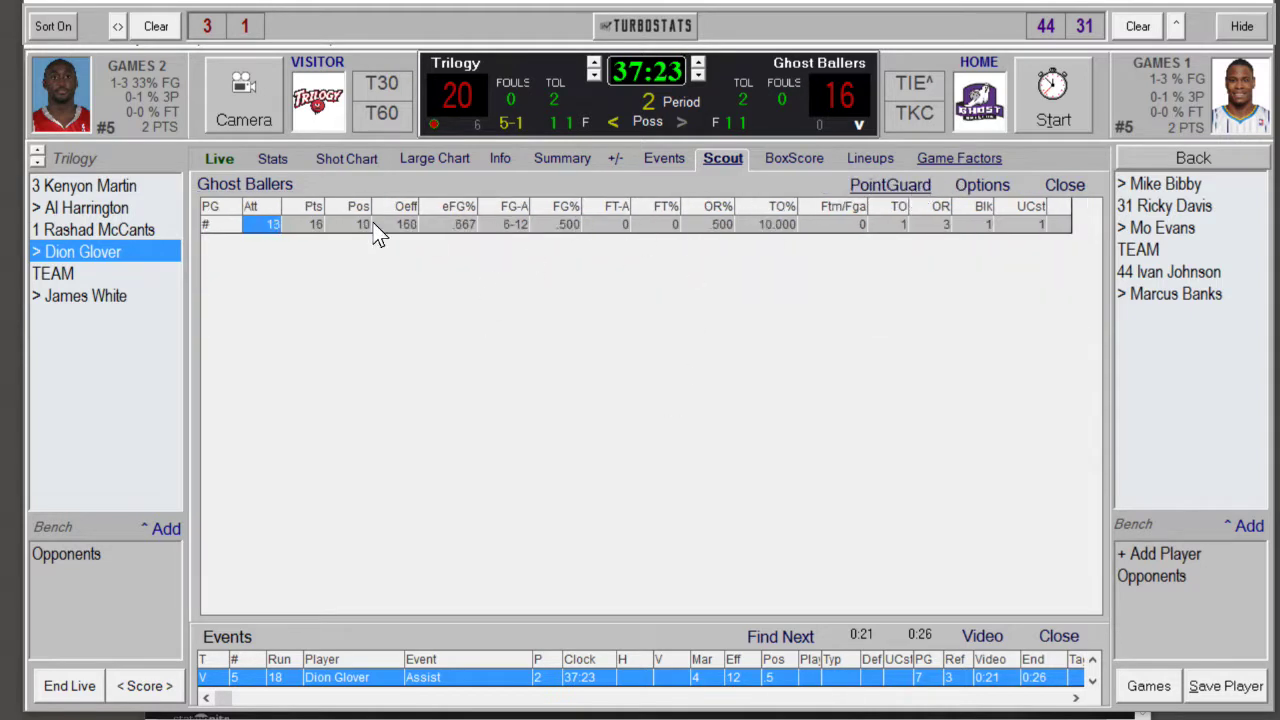
pyautogui.click(890, 185)
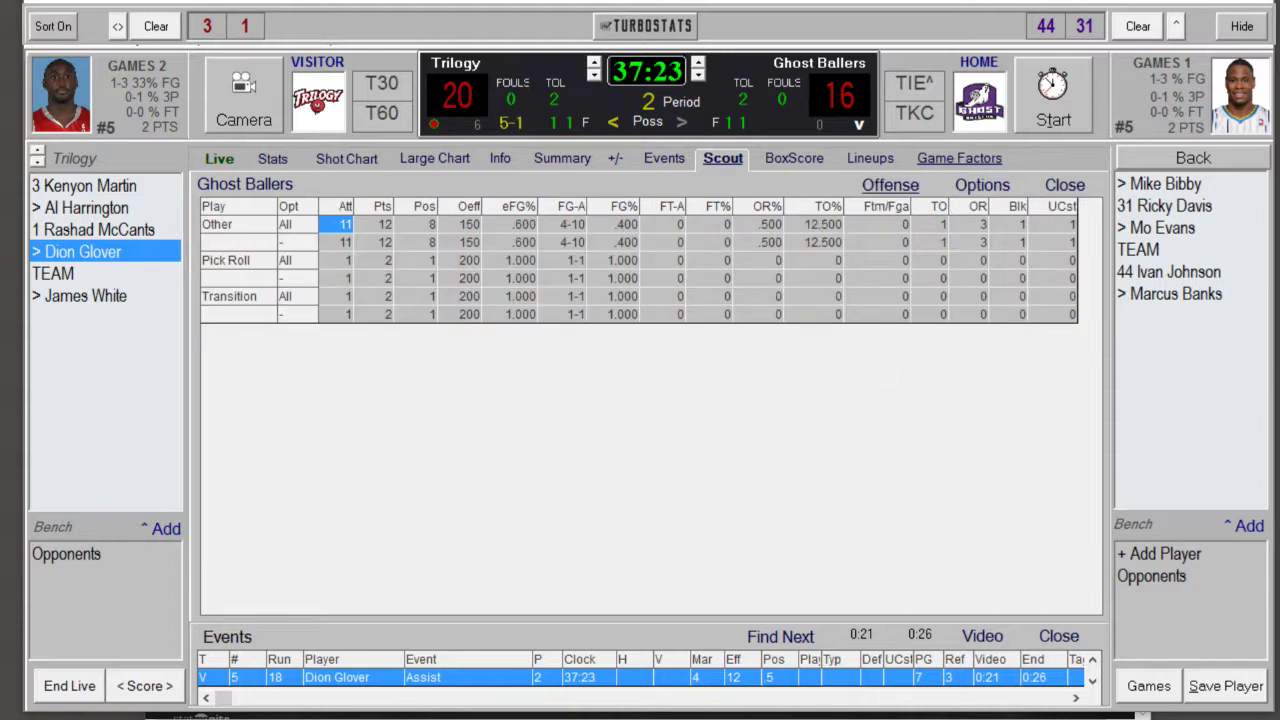
pyautogui.click(434, 158)
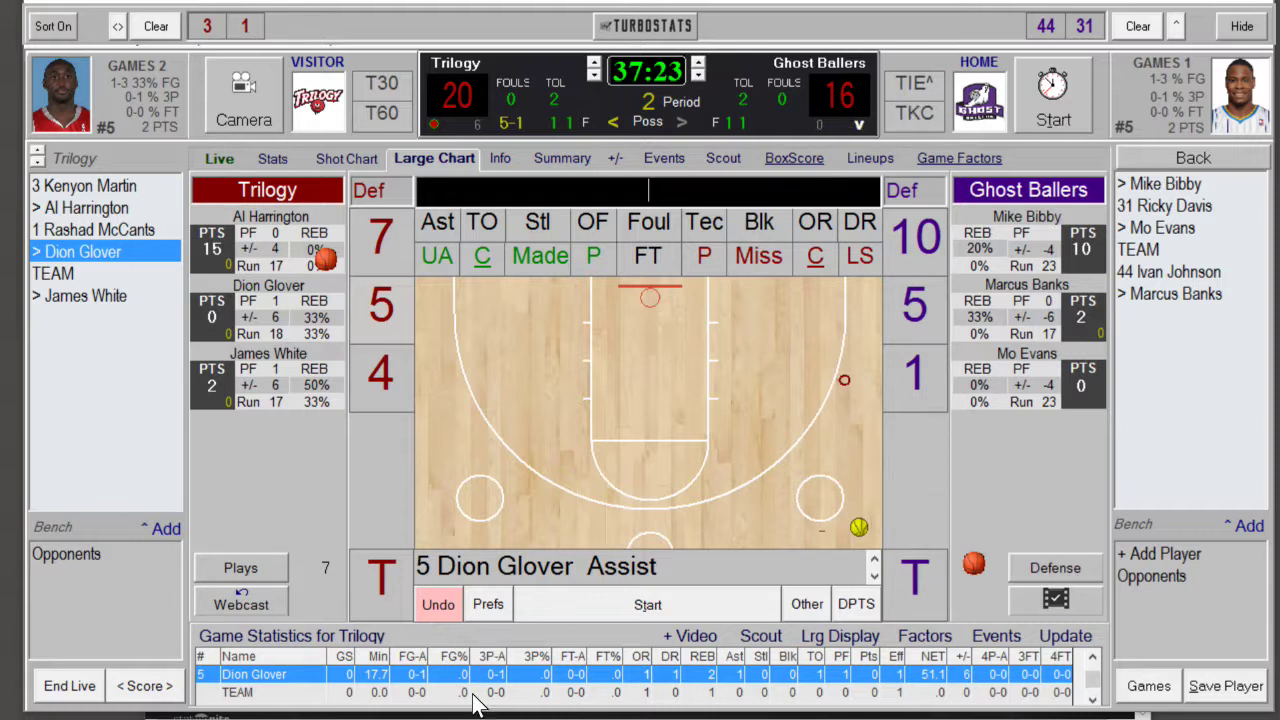
# Step: End the game from the Game Properties settings and finalize playing time and stats
pyautogui.click(490, 606)
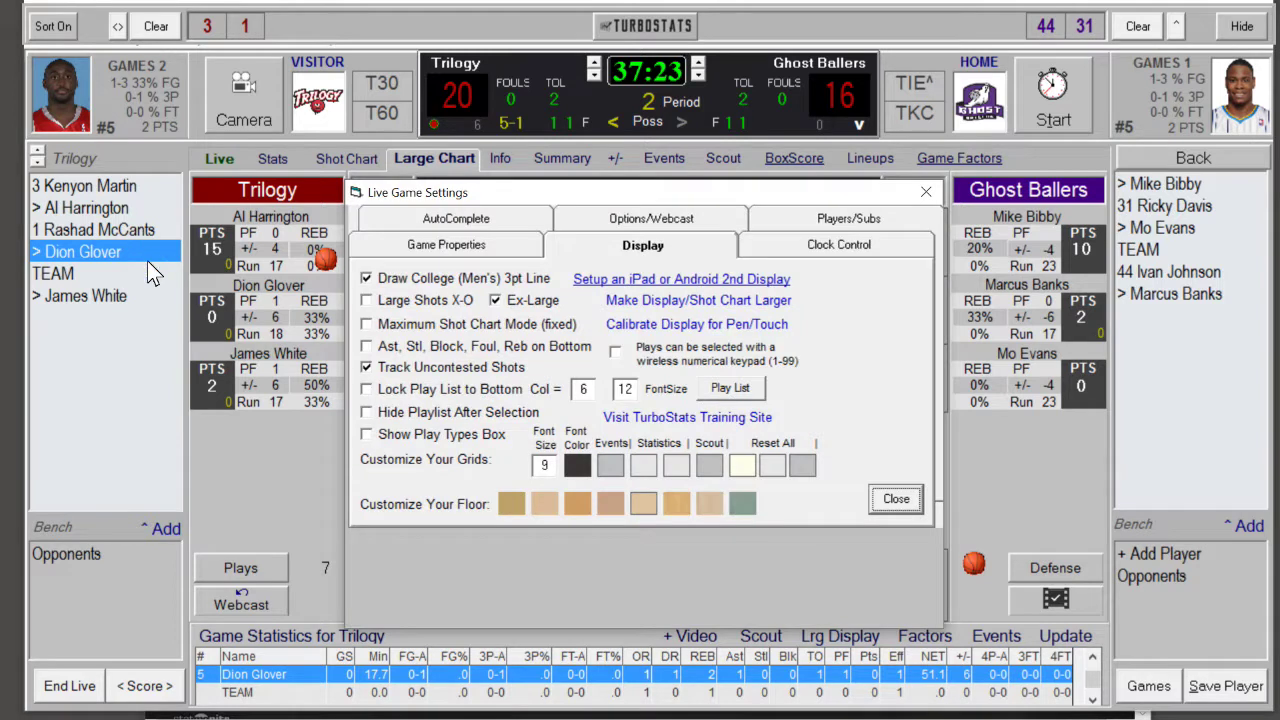
pyautogui.click(458, 242)
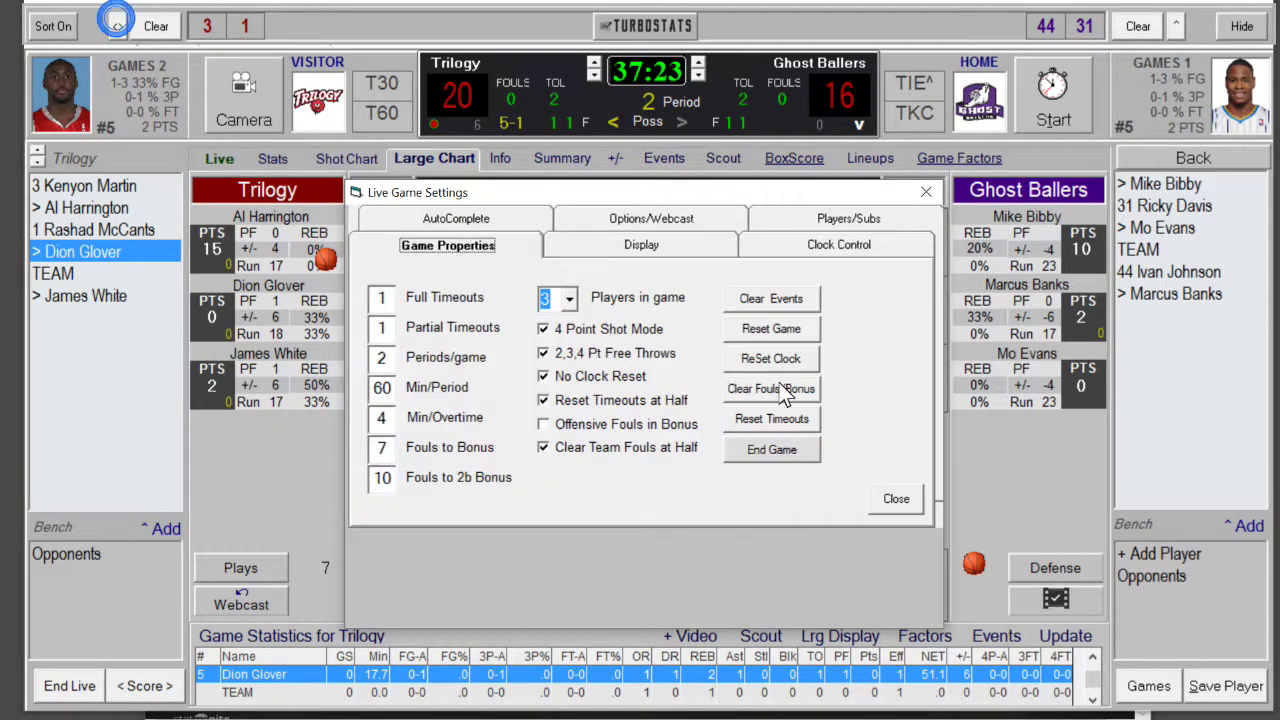
pyautogui.click(772, 450)
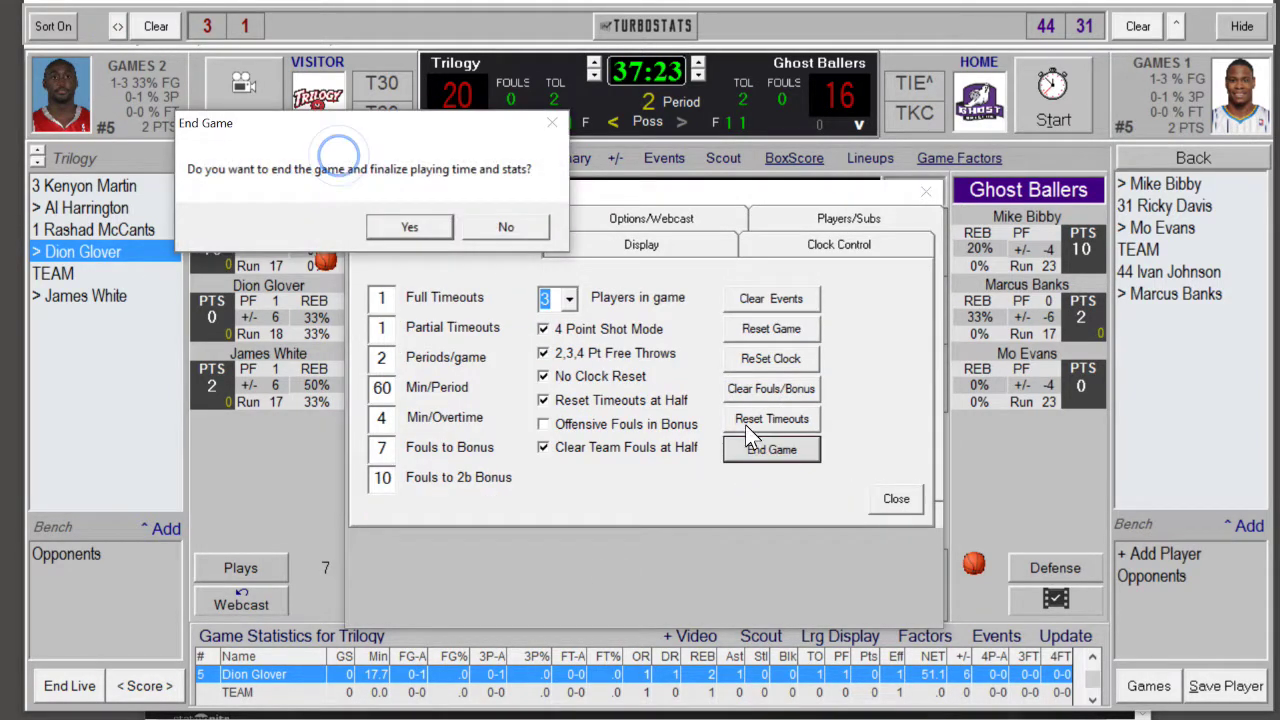
pyautogui.click(410, 228)
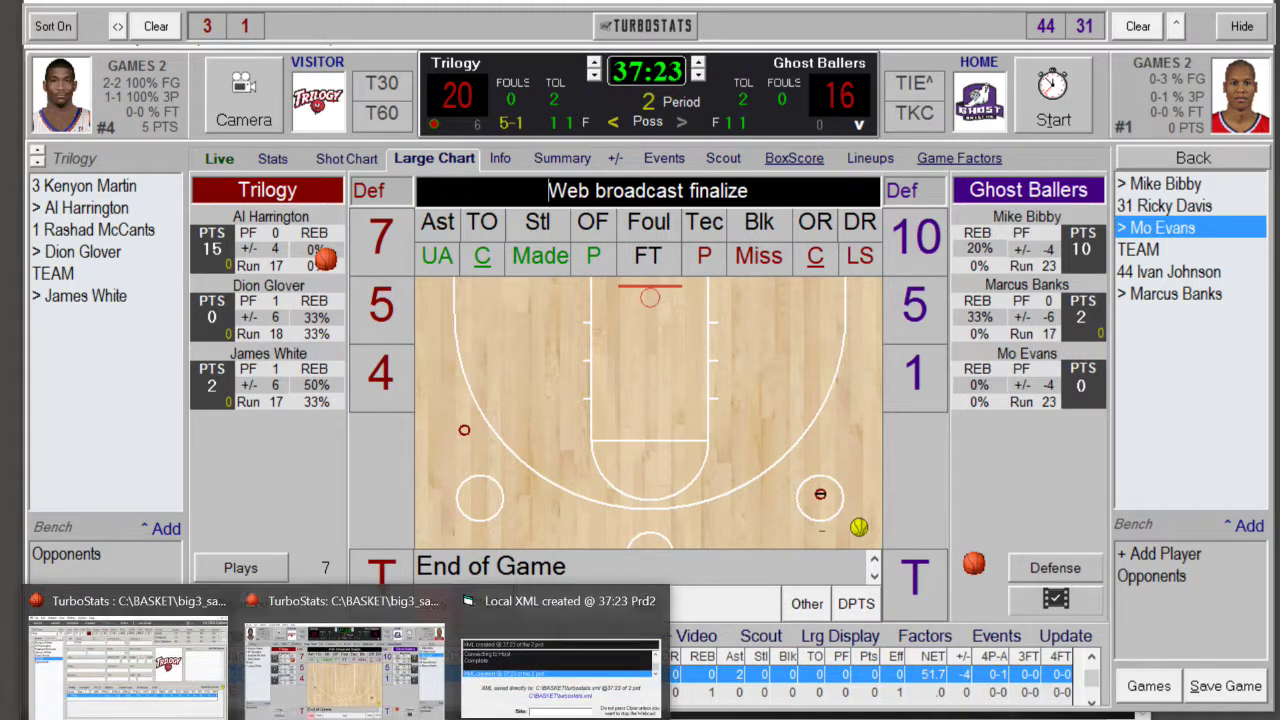
# Step: Check the game status on the StatBroadcast web page, return to TurboStats, and undo the End of Game event
pyautogui.click(452, 665)
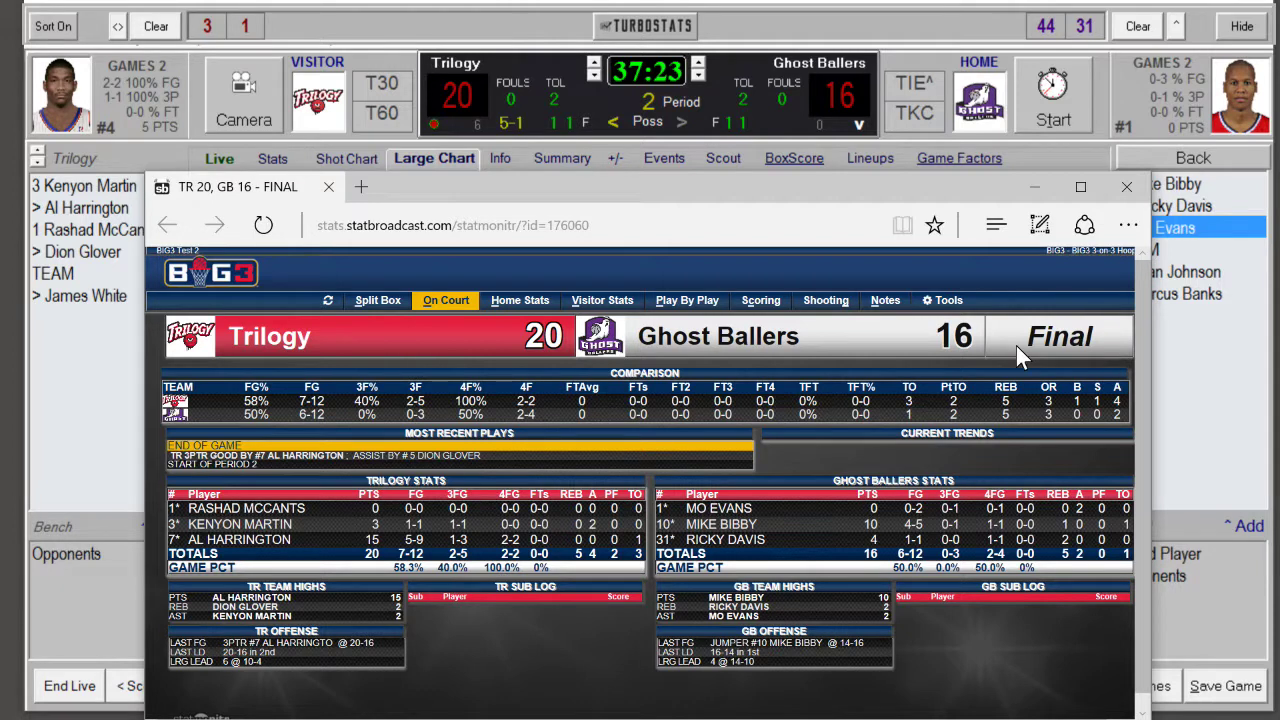
pyautogui.click(741, 21)
pyautogui.click(103, 252)
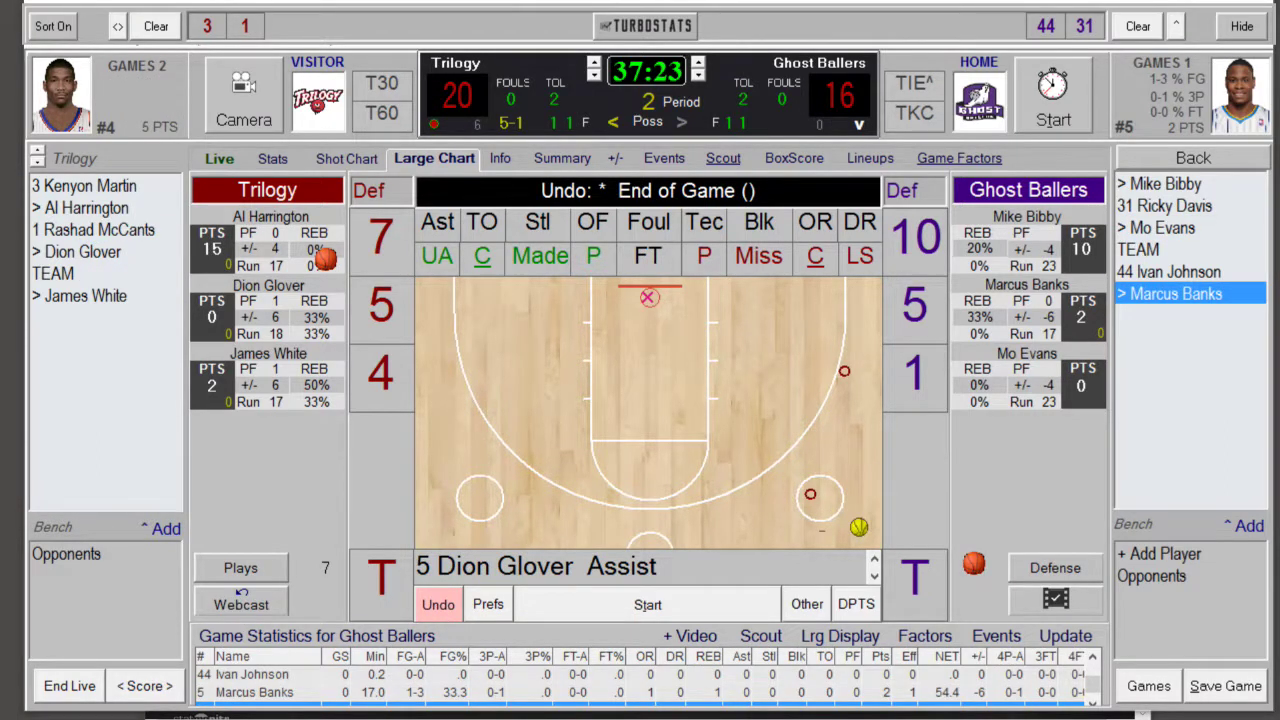
# Step: Check the reopened game on the StatBroadcast web page, reposition the browser window, and close it
pyautogui.hotkey('alt', 'Tab')
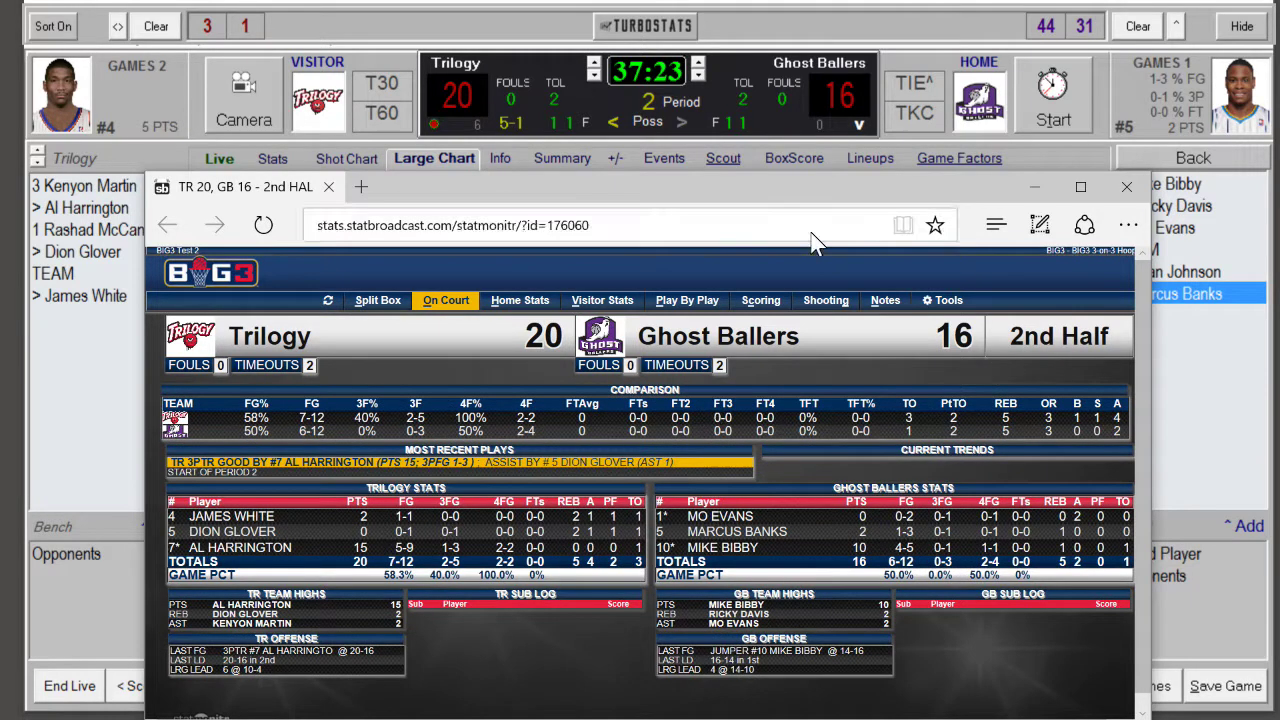
pyautogui.moveTo(786, 191); pyautogui.dragTo(777, 157)
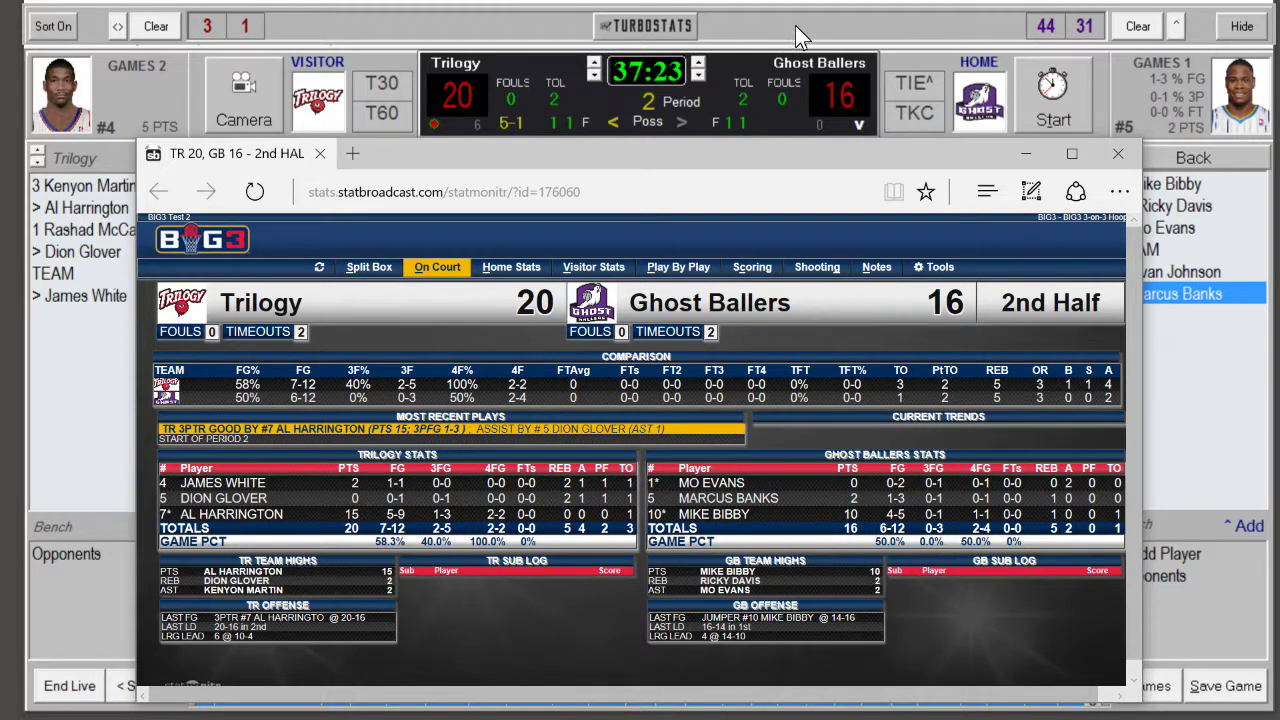
pyautogui.click(1118, 153)
# Step: End live scoring, finalize minutes, rebound opportunities and +/- points, and save summarized opponent totals for both teams
pyautogui.click(82, 690)
pyautogui.click(331, 221)
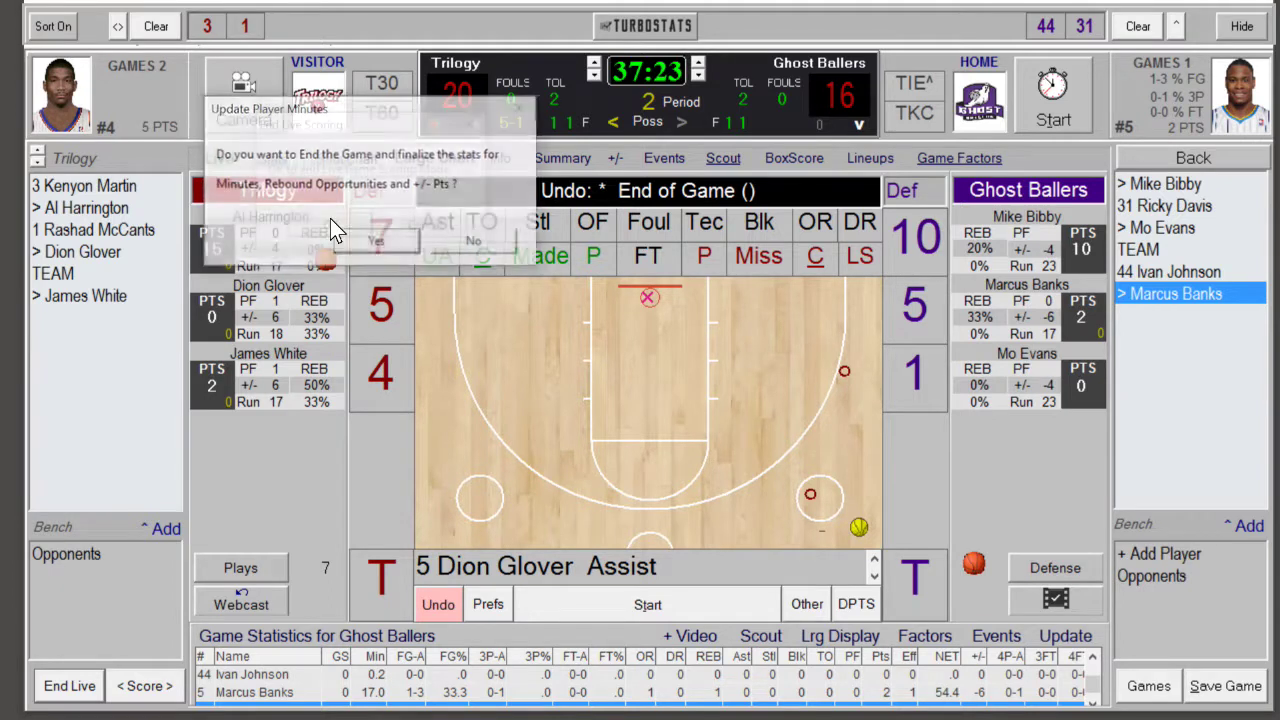
pyautogui.click(374, 242)
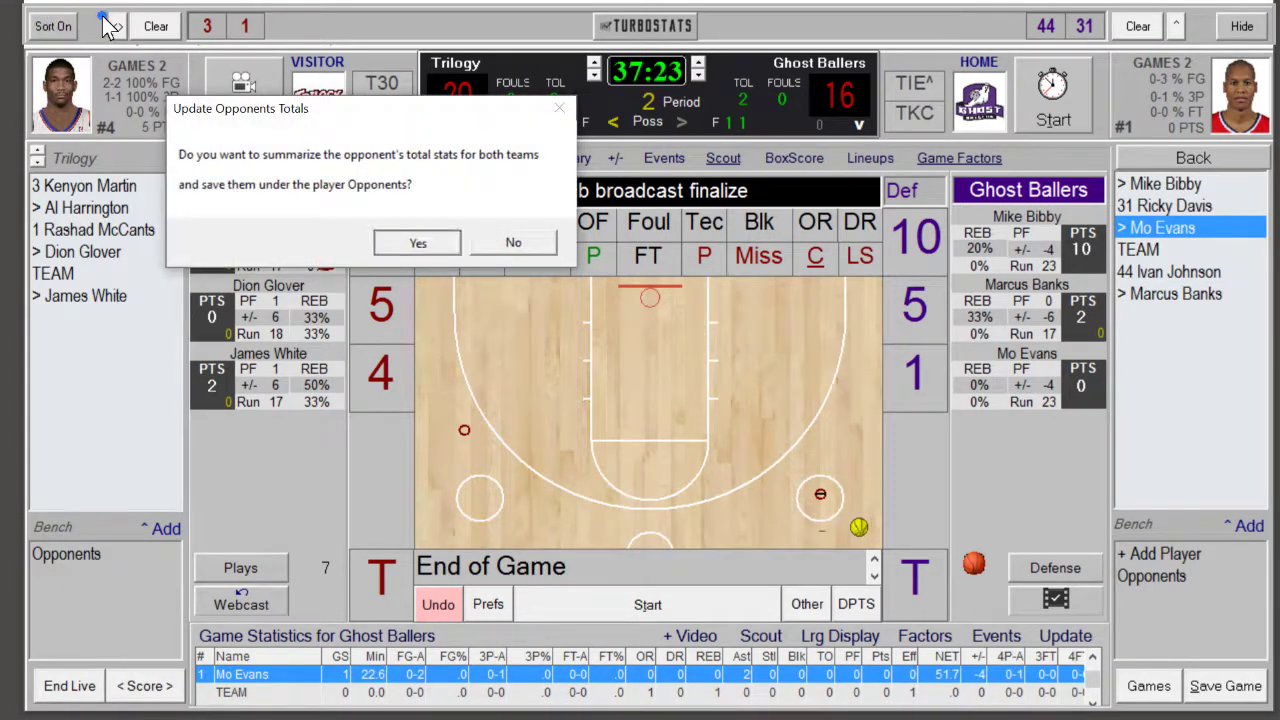
pyautogui.press('Return')
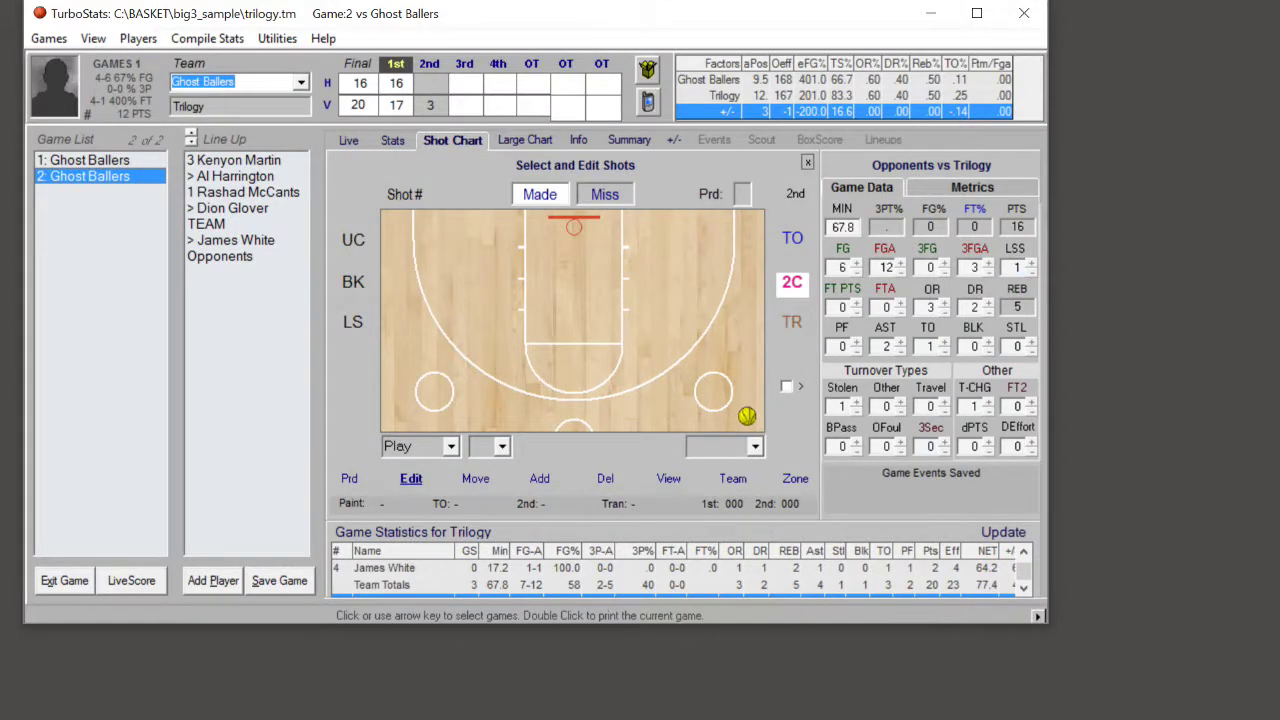
# Step: Stop transmitting in StatBroadcast Broadcastr, and exit the Trilogy game in TurboStats back to the team form
pyautogui.hotkey('alt', 'Tab')
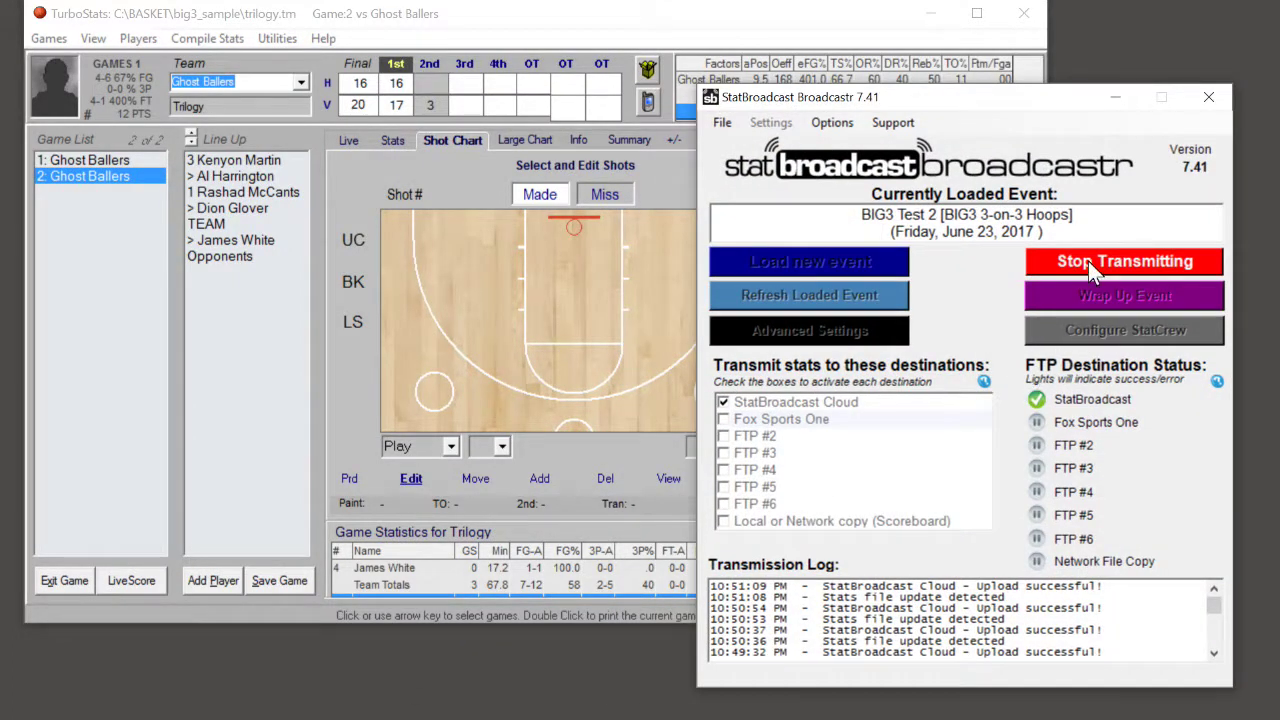
pyautogui.click(1088, 261)
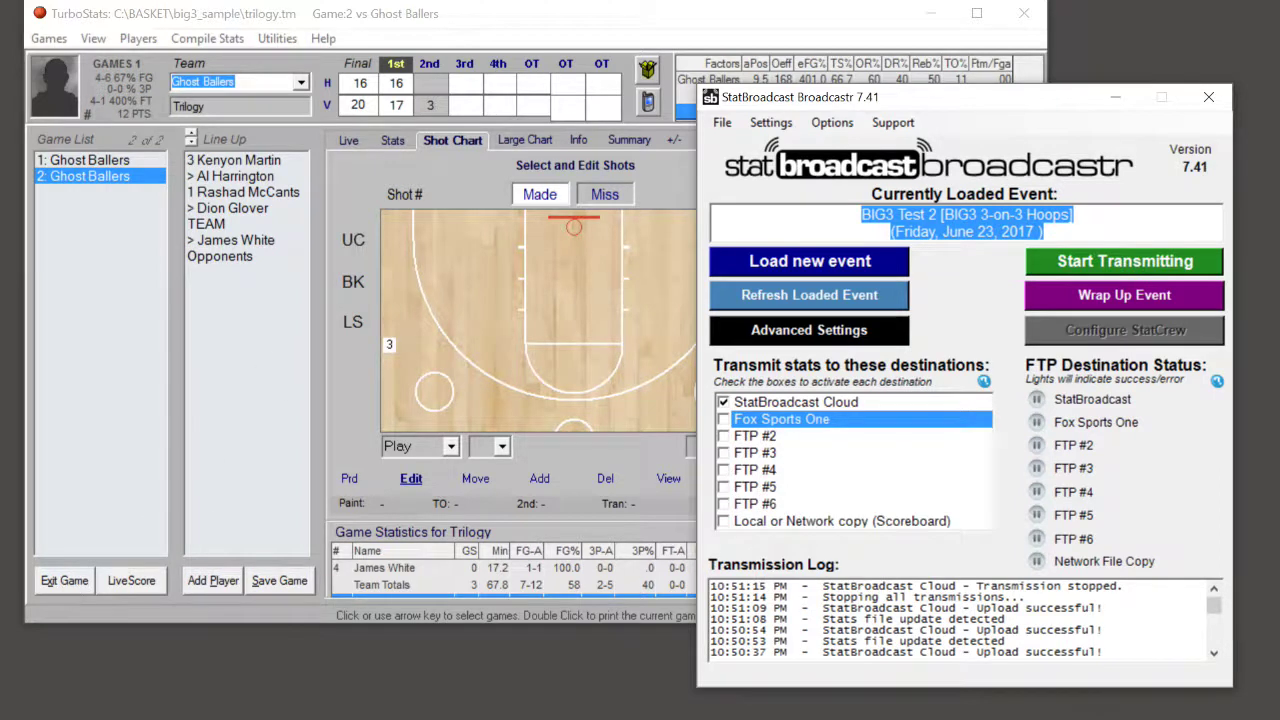
pyautogui.click(64, 580)
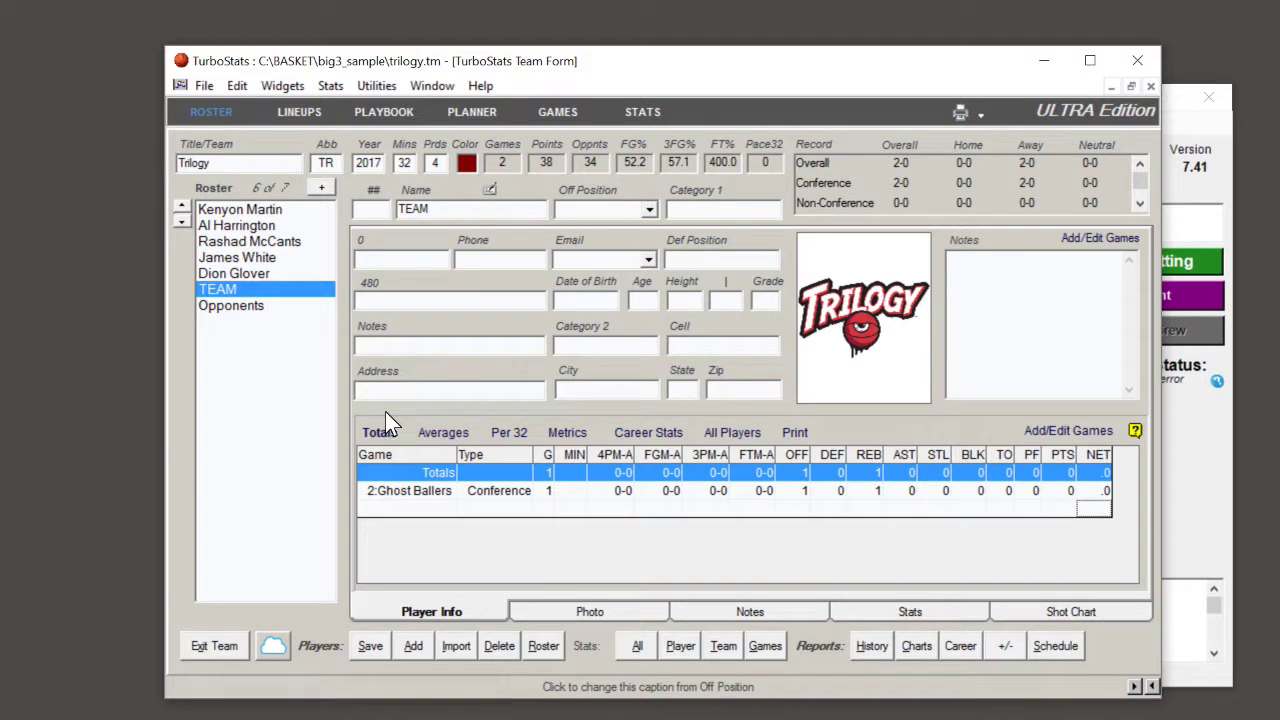